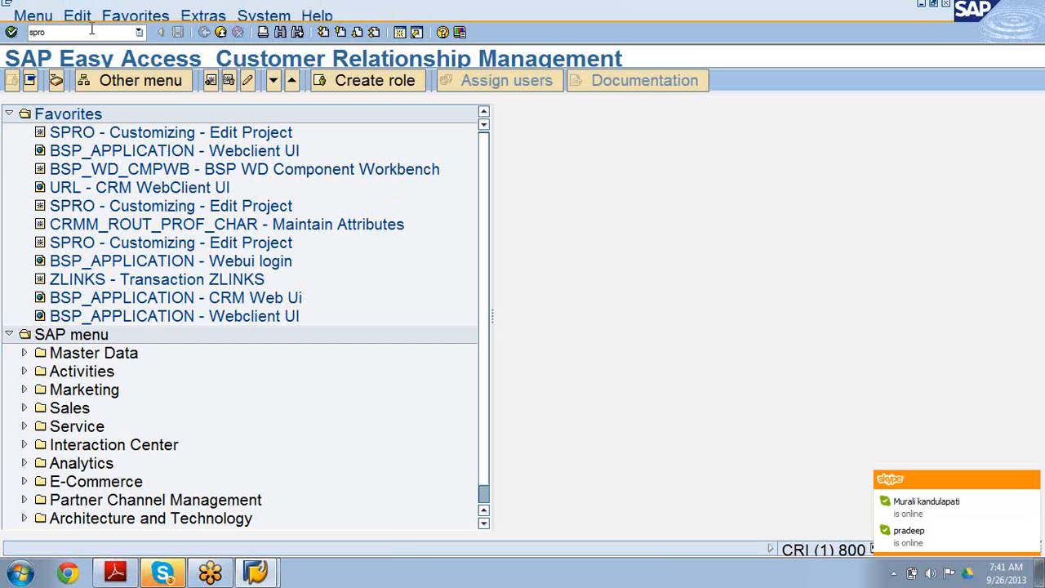
# From transaction SPRO, open the SAP Reference IMG and Define BP Roles under SAP Business Partner > Business Partner > Basic Settings > Business Partner Roles.
pyautogui.click(11, 31)
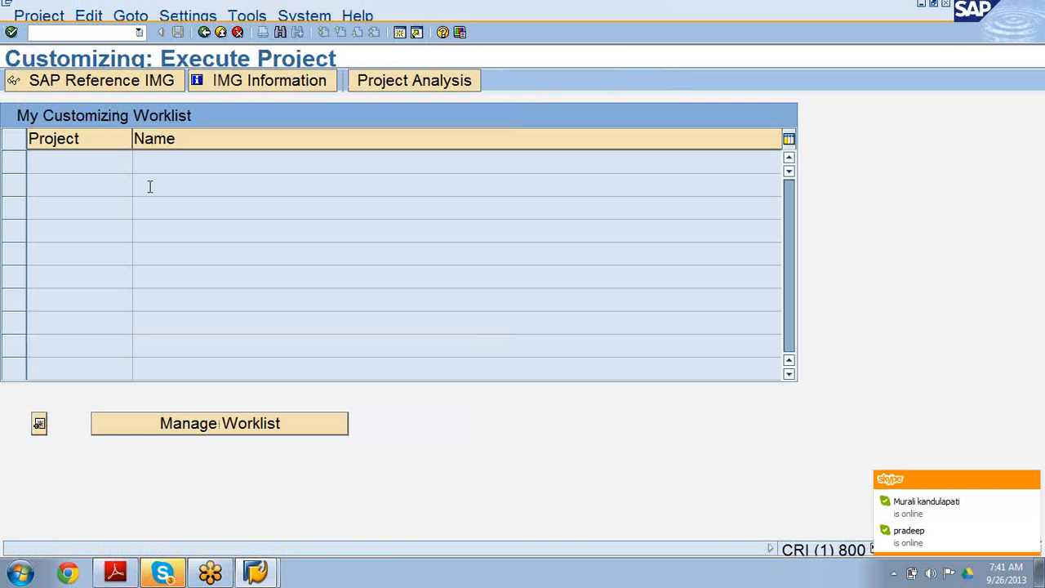
pyautogui.click(90, 84)
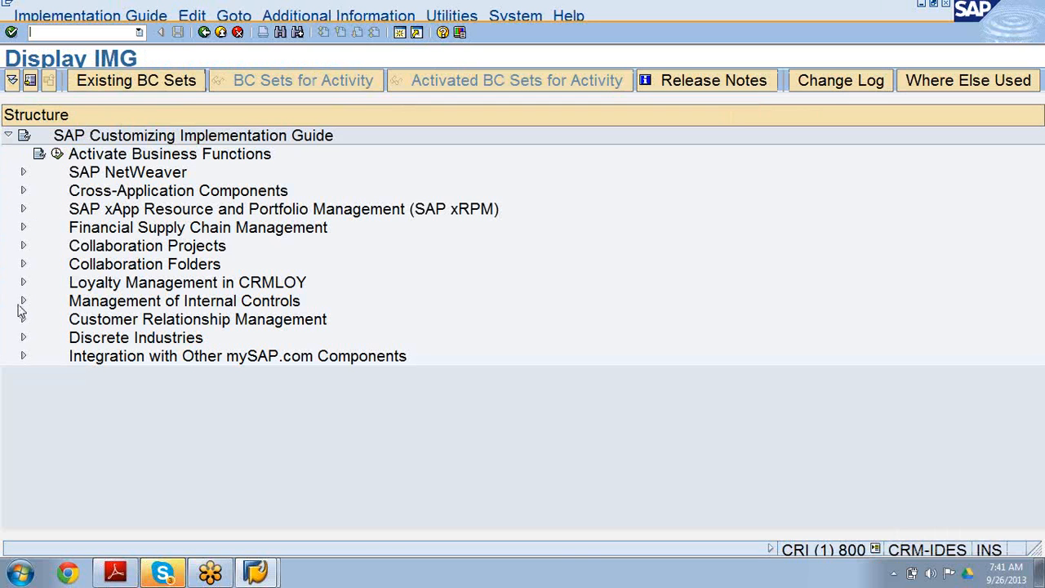
pyautogui.click(24, 191)
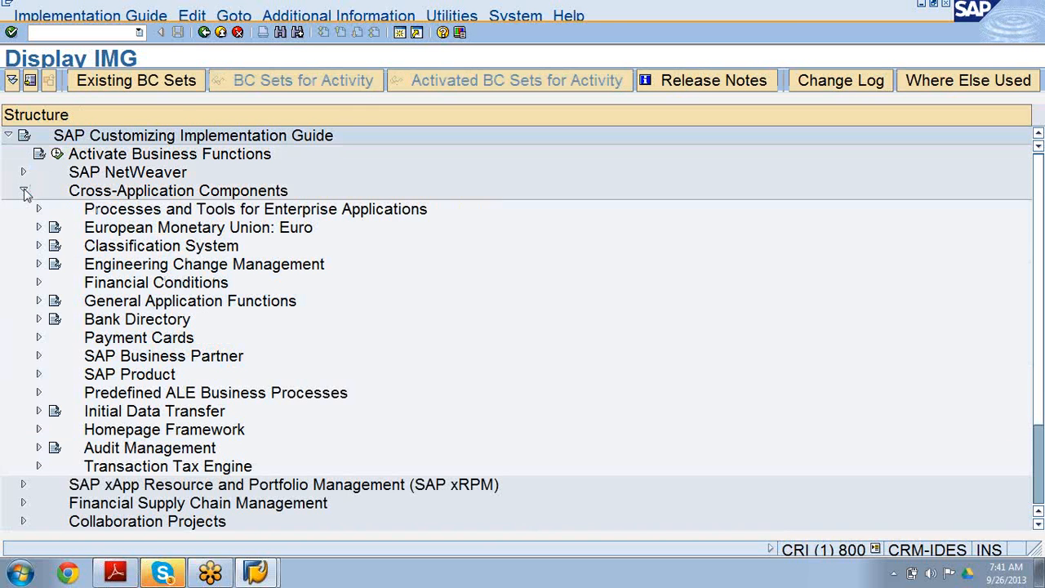
pyautogui.click(39, 359)
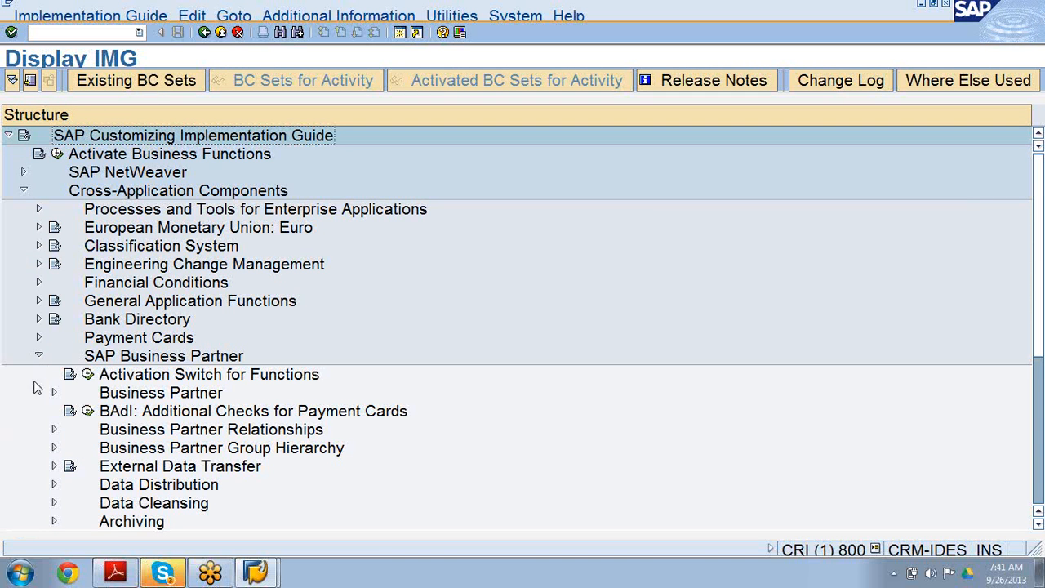
pyautogui.click(54, 394)
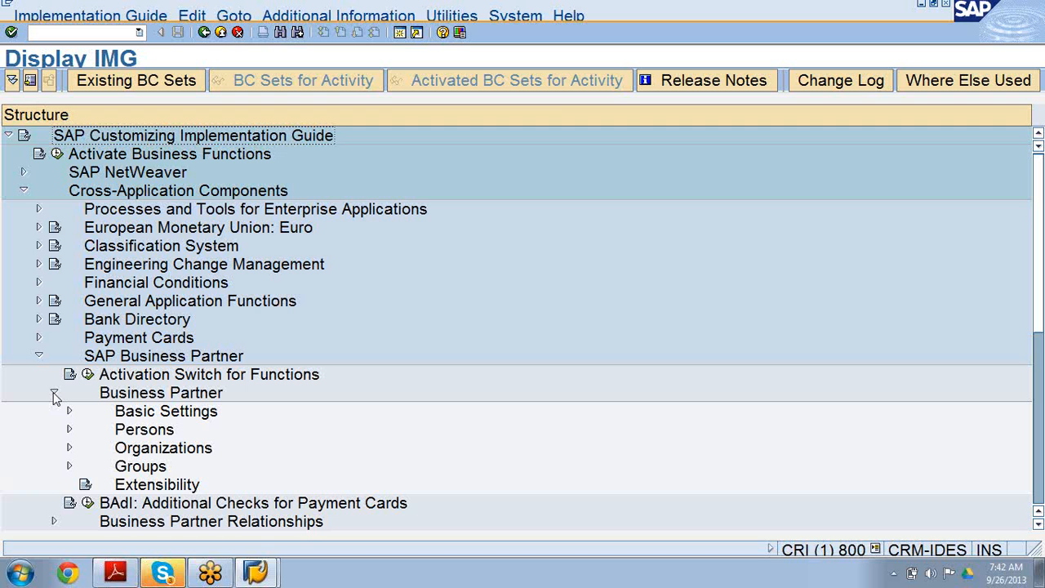
pyautogui.click(135, 413)
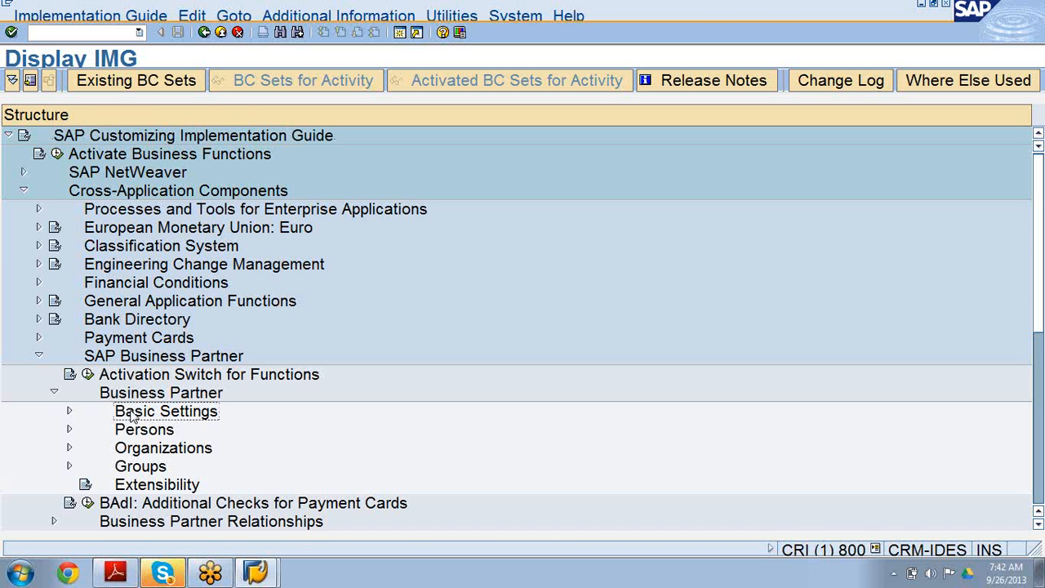
pyautogui.click(69, 413)
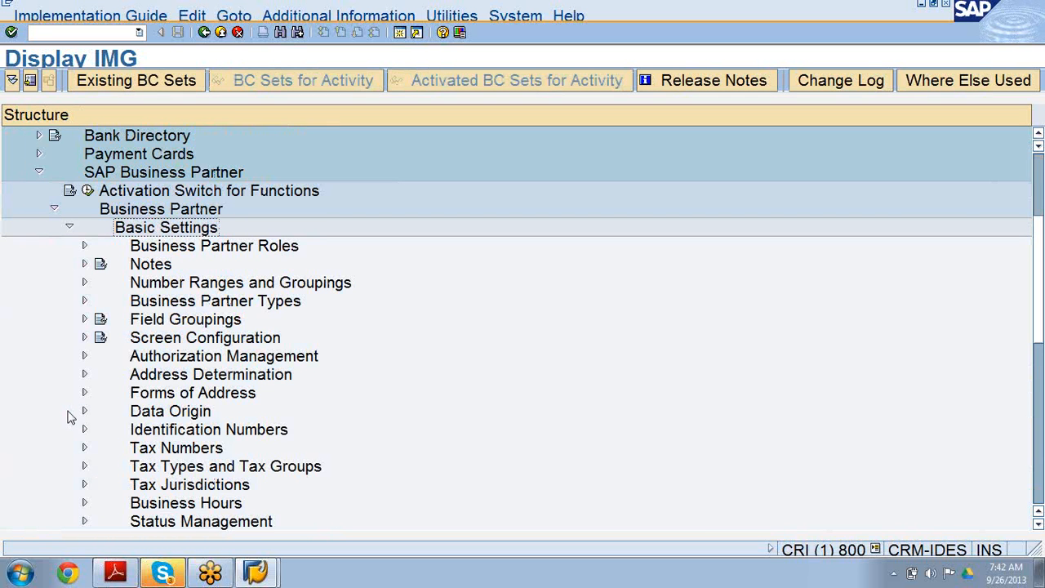
pyautogui.click(85, 246)
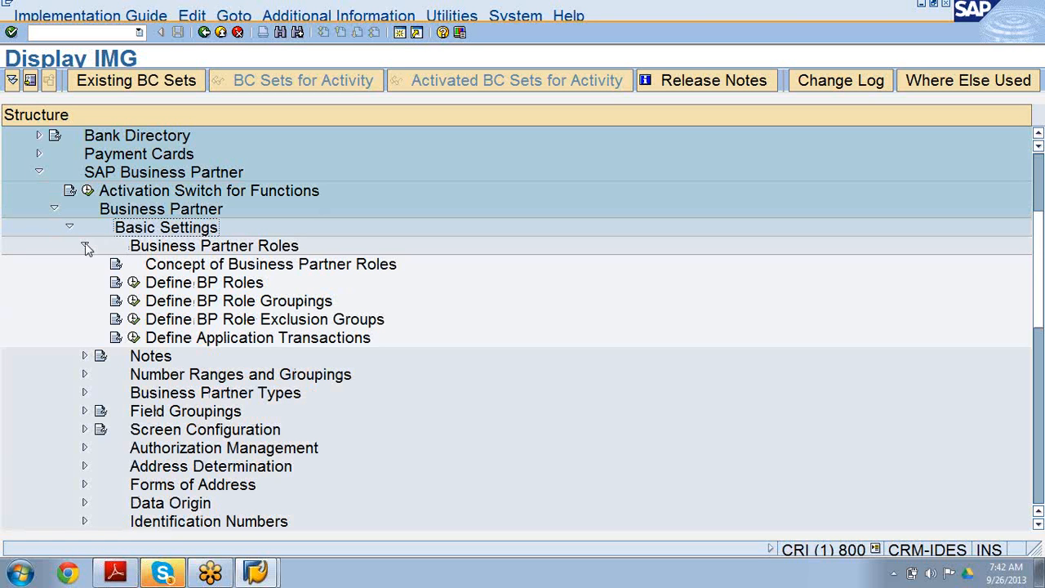
pyautogui.click(133, 283)
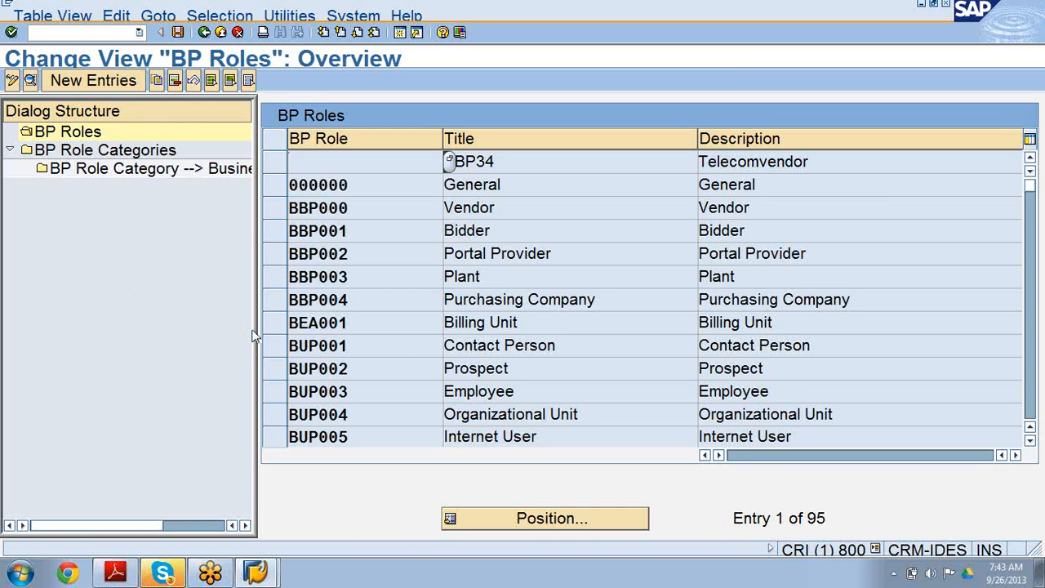
# Copy the BUP001 Contact Person role as a new BP role named ZUP019.
pyautogui.click(273, 347)
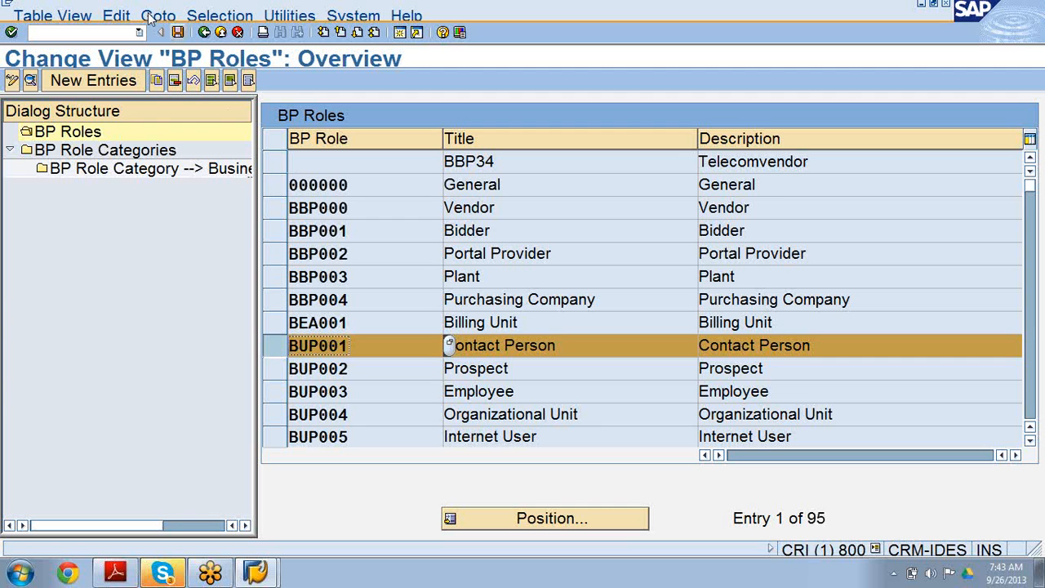
pyautogui.click(157, 81)
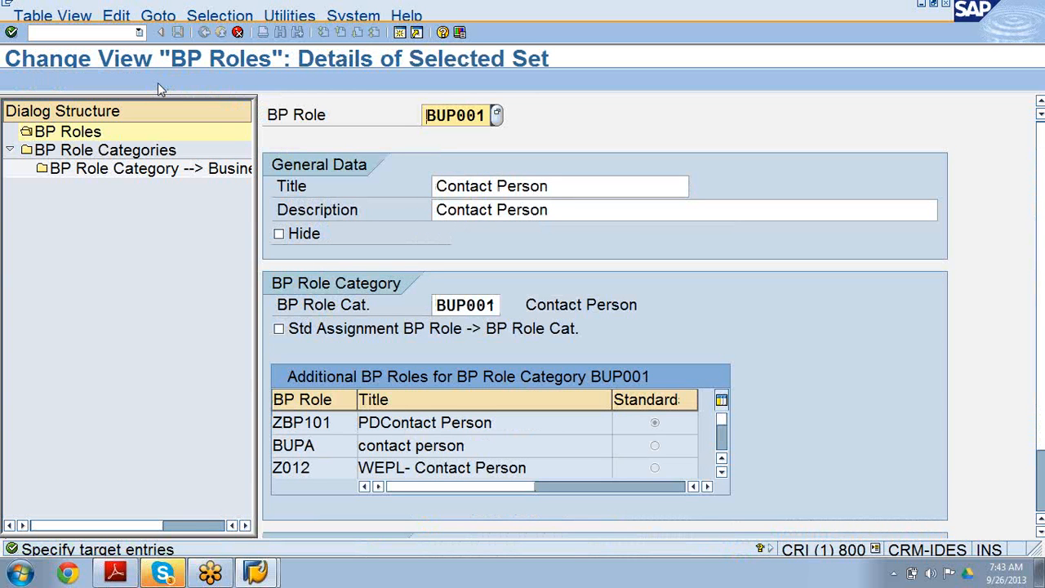
pyautogui.press('Delete')
pyautogui.write('Z')
pyautogui.press('Delete')
pyautogui.write('9')
# Set the new role's title to Central Contact.
pyautogui.click(492, 187)
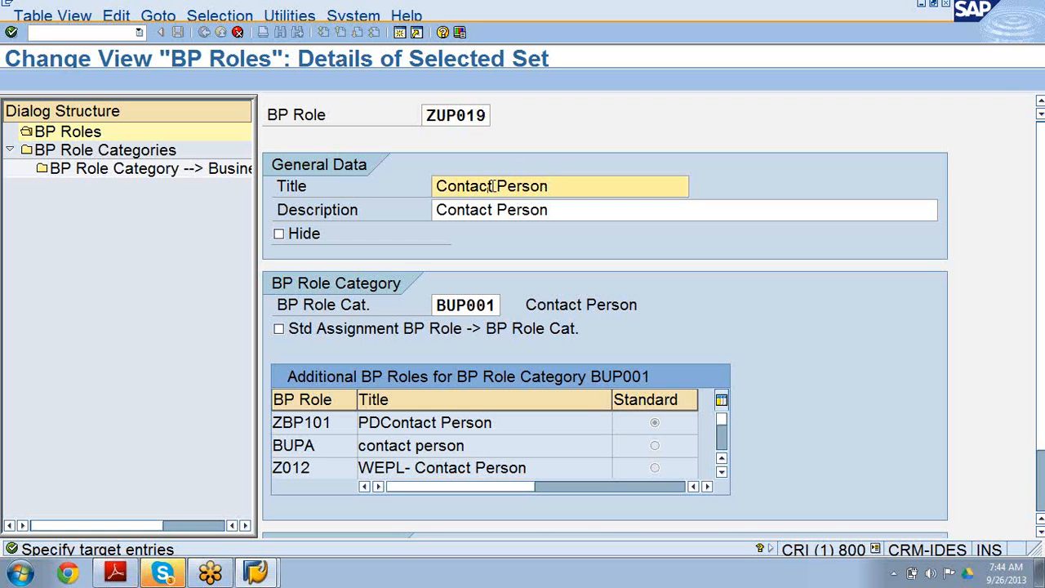
pyautogui.press('BackSpace')
pyautogui.press('BackSpace')
pyautogui.press('BackSpace')
pyautogui.press('BackSpace')
pyautogui.press('BackSpace')
pyautogui.press('BackSpace')
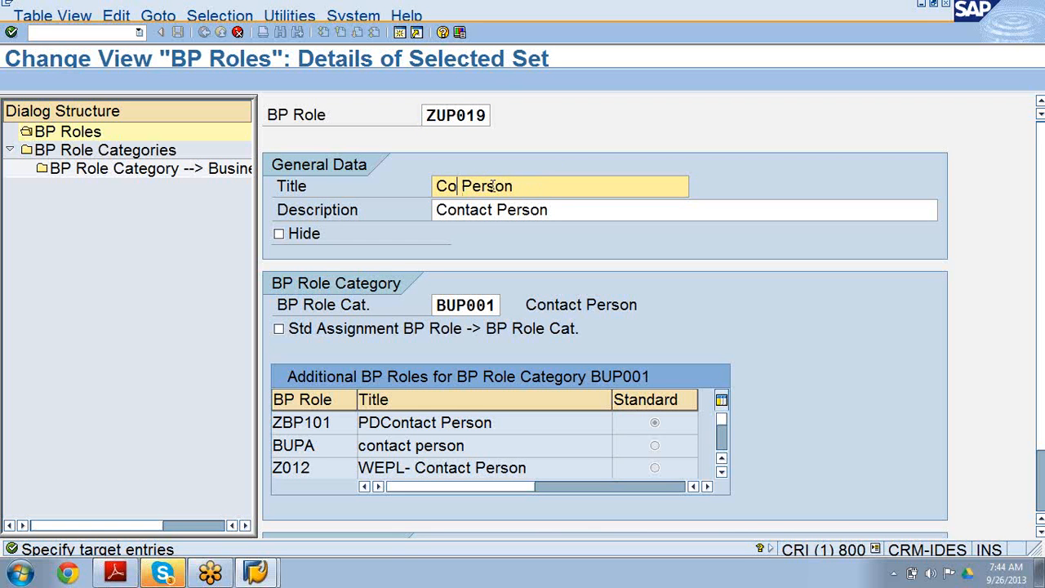
pyautogui.write('entral')
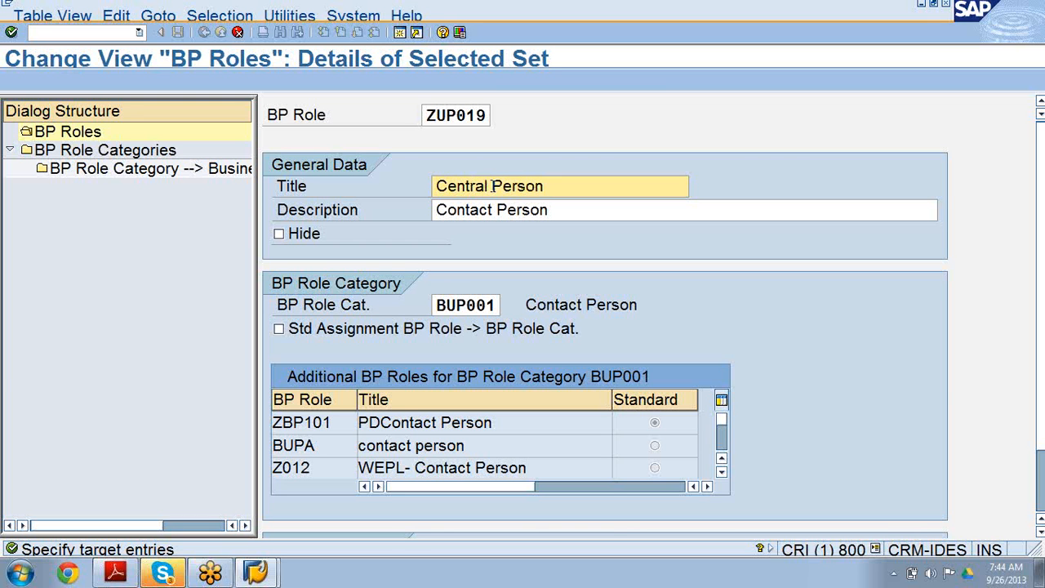
pyautogui.press('Right')
pyautogui.press('BackSpace')
pyautogui.press('BackSpace')
pyautogui.press('BackSpace')
pyautogui.press('BackSpace')
pyautogui.press('BackSpace')
pyautogui.press('BackSpace')
pyautogui.write('Contact')
# Set the new role's description to Central Contact and confirm the copied entry.
pyautogui.click(552, 211)
pyautogui.press('BackSpace')
pyautogui.press('BackSpace')
pyautogui.press('BackSpace')
pyautogui.press('BackSpace')
pyautogui.press('BackSpace')
pyautogui.press('BackSpace')
pyautogui.press('BackSpace')
pyautogui.press('BackSpace')
pyautogui.press('BackSpace')
pyautogui.press('BackSpace')
pyautogui.press('BackSpace')
pyautogui.press('BackSpace')
pyautogui.press('BackSpace')
pyautogui.press('BackSpace')
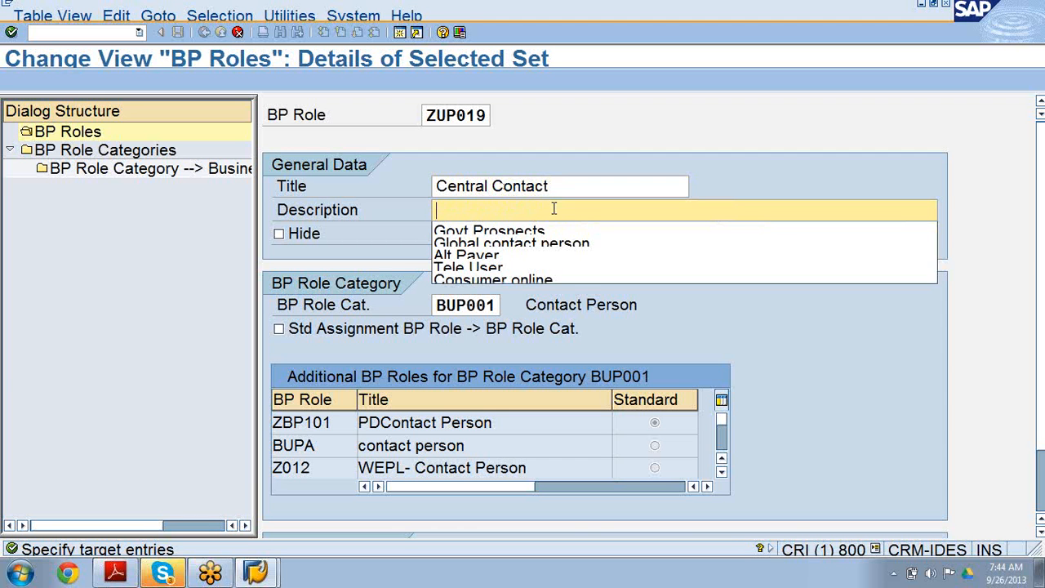
pyautogui.write('Cent')
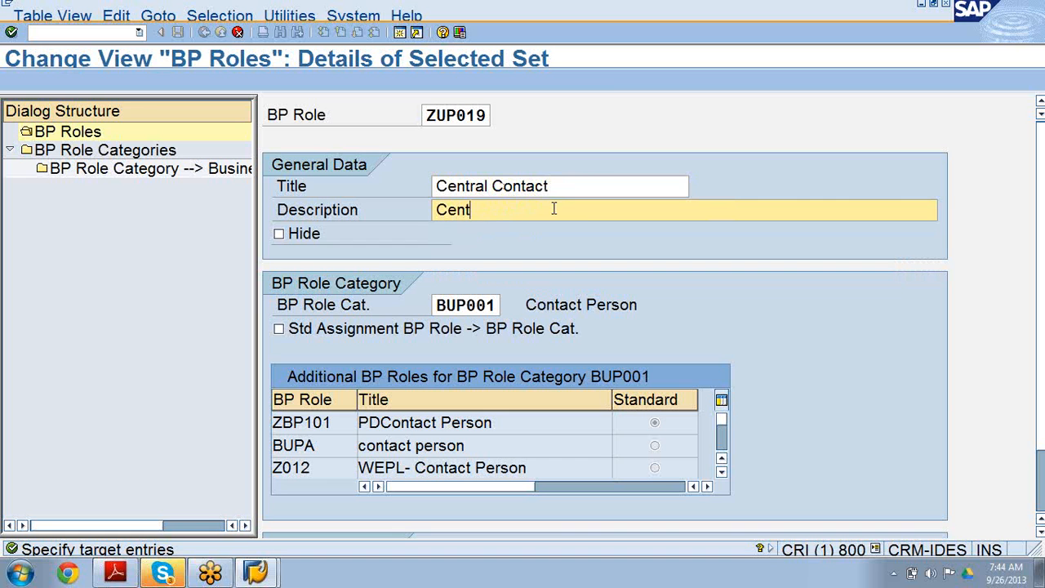
pyautogui.write('ral COn')
pyautogui.press('BackSpace')
pyautogui.press('BackSpace')
pyautogui.press('BackSpace')
pyautogui.press('BackSpace')
pyautogui.write('Contact')
pyautogui.moveTo(437, 305); pyautogui.dragTo(506, 311)
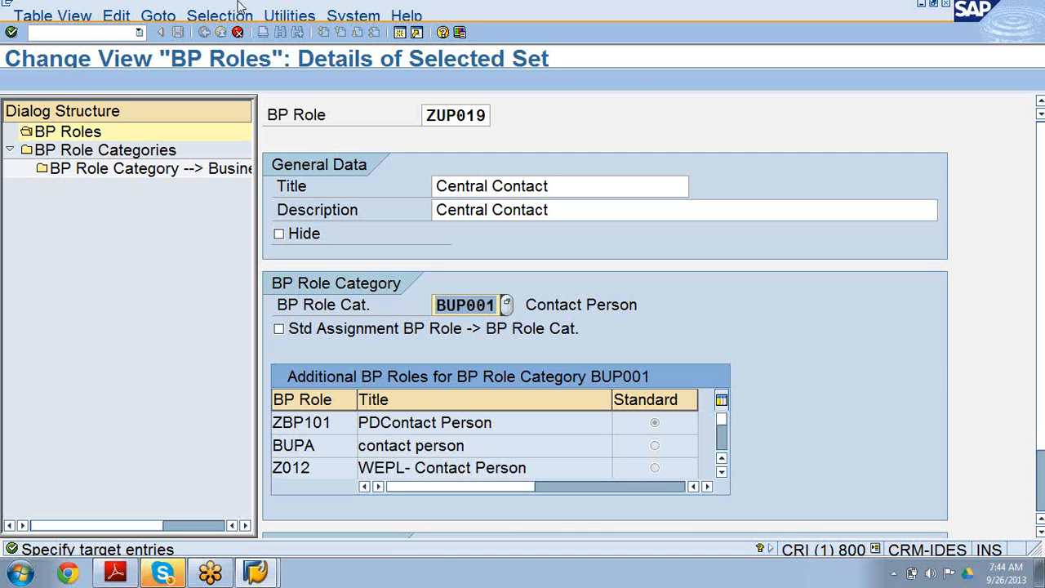
pyautogui.click(11, 33)
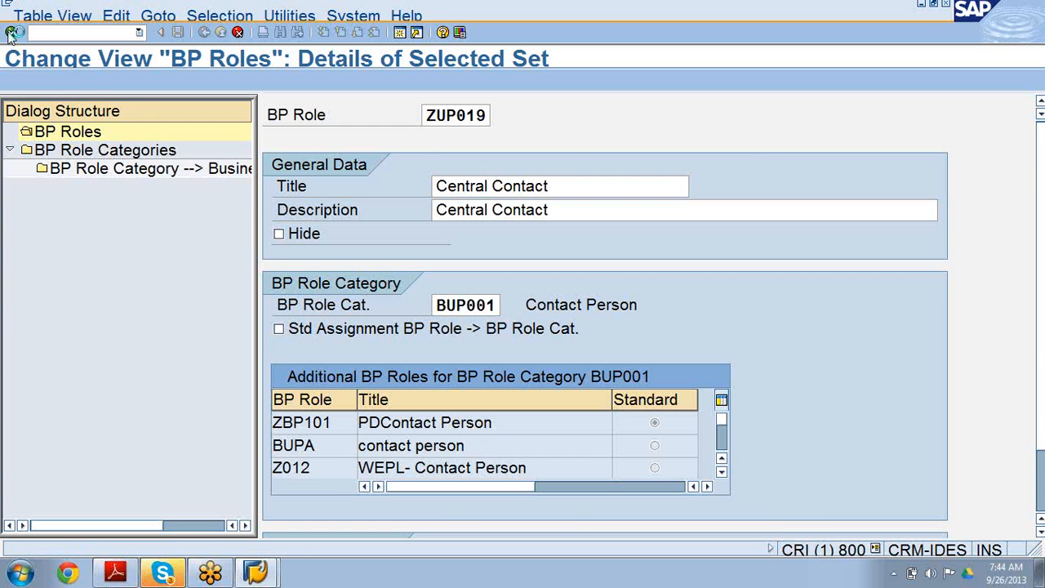
pyautogui.click(12, 33)
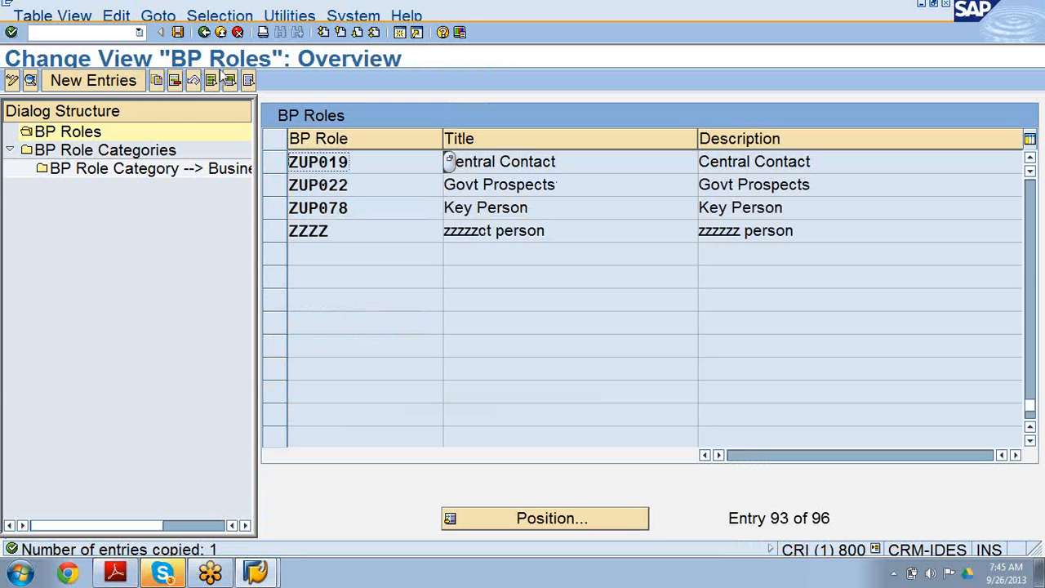
# Save the new ZUP019 role under customizing request CRIK900268.
pyautogui.click(177, 34)
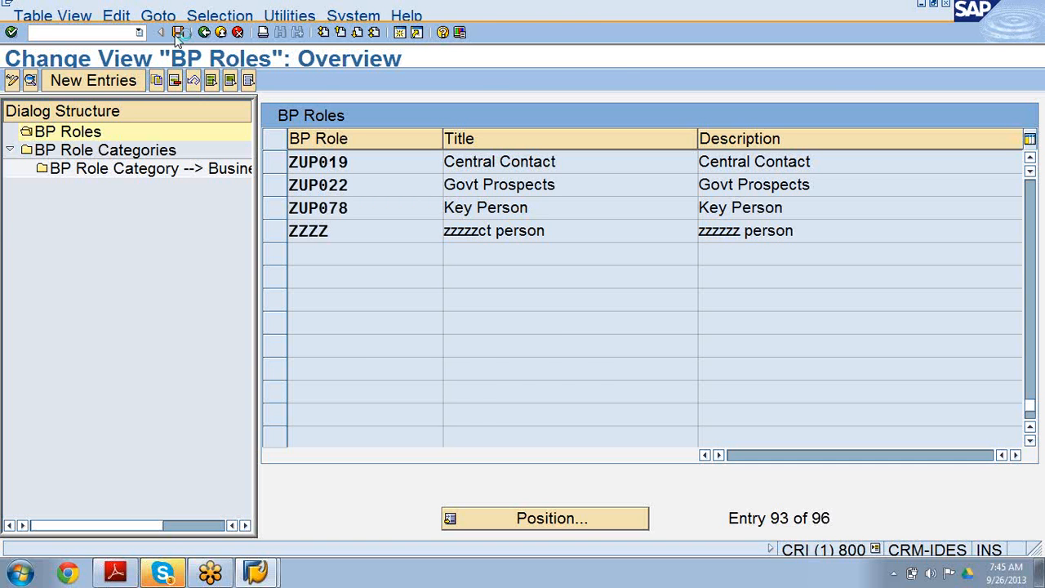
pyautogui.click(177, 32)
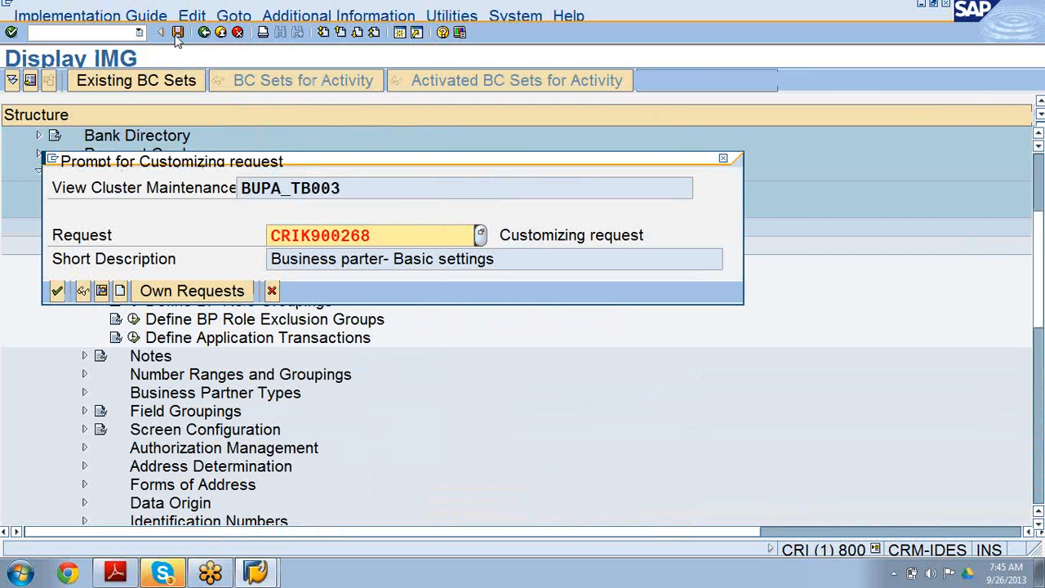
pyautogui.click(57, 292)
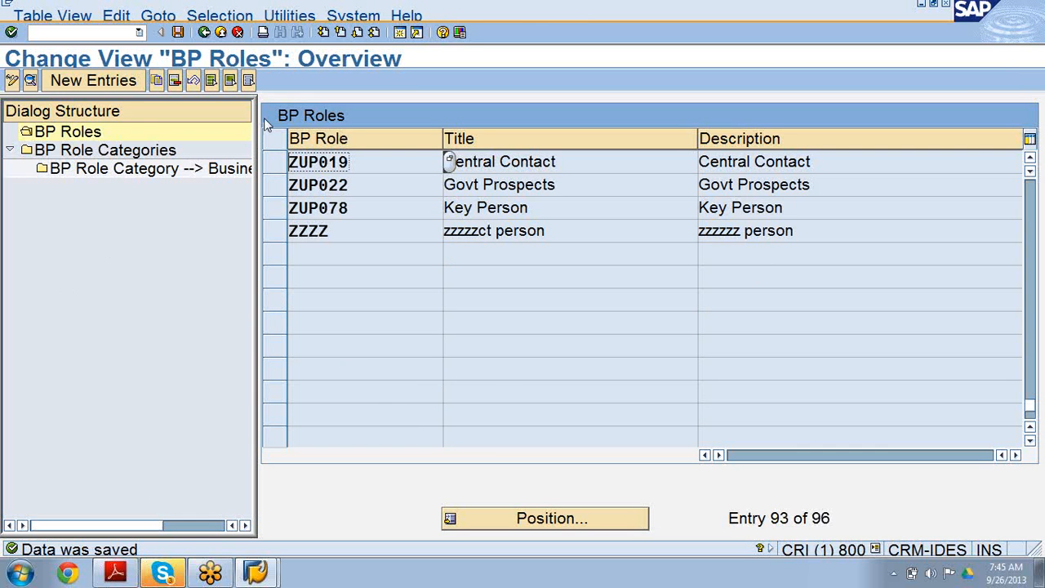
pyautogui.click(278, 167)
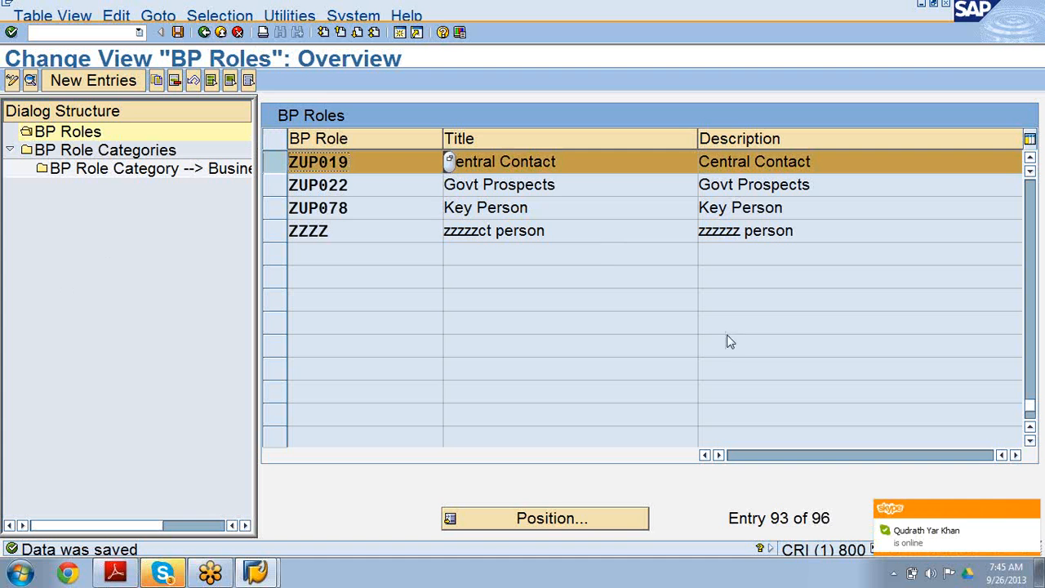
# Switch to Skype, send the pasted meeting invitation to a contact, and minimize the window.
pyautogui.click(955, 529)
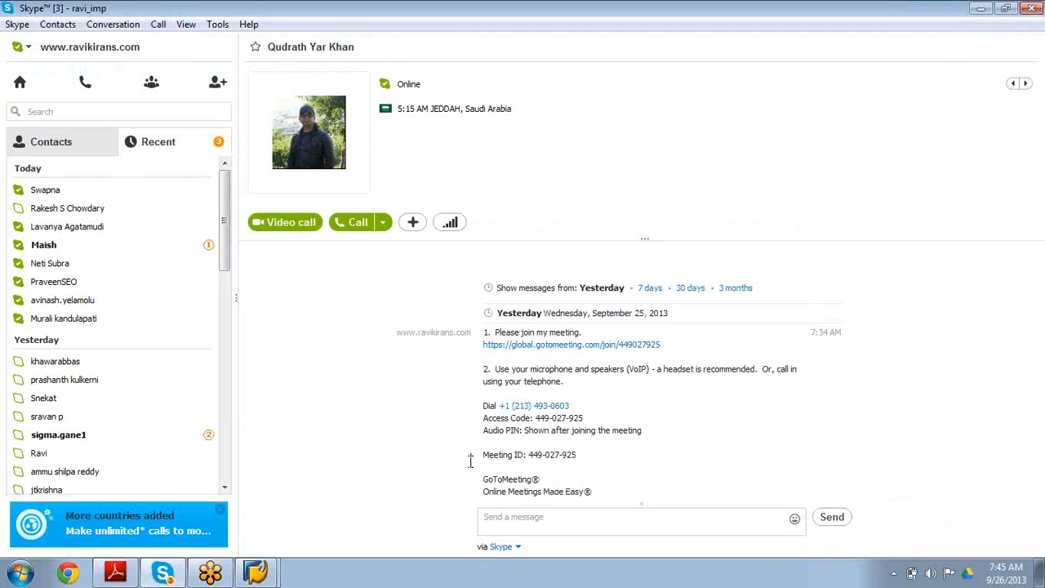
pyautogui.click(503, 517)
pyautogui.press('Return')
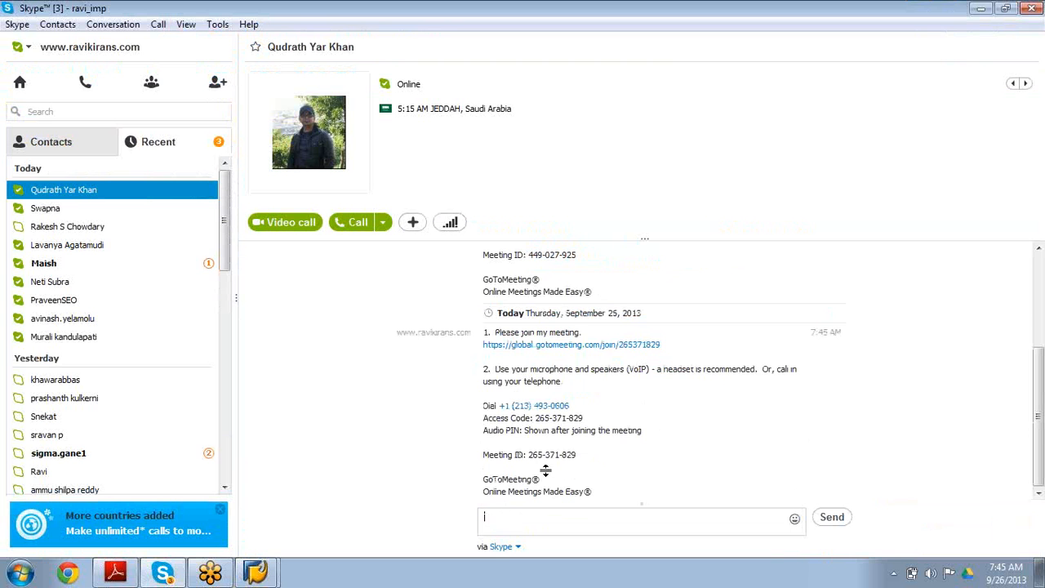
pyautogui.click(982, 10)
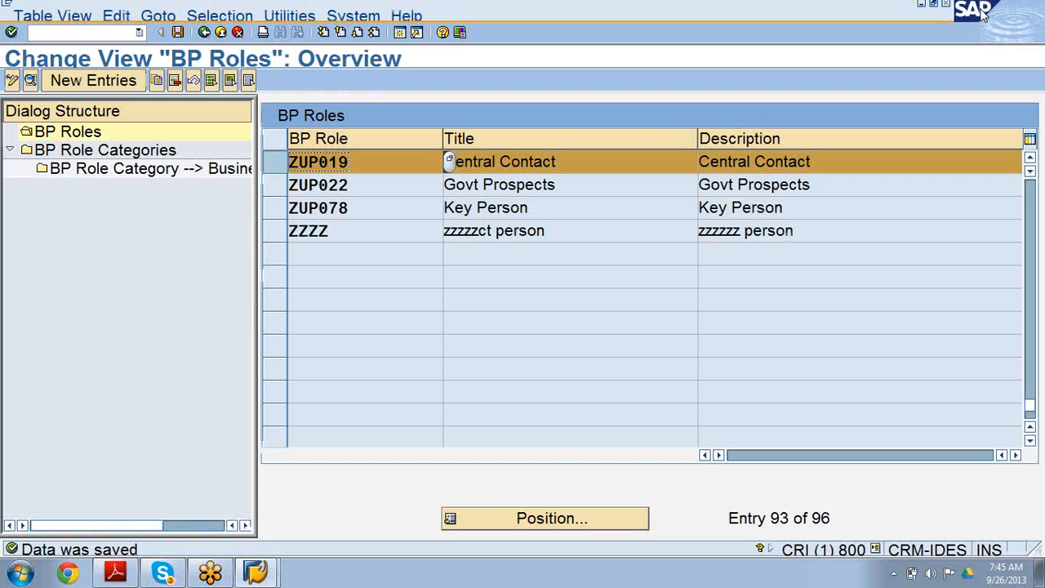
# Return to the IMG and open the business partner intervals of Define Number Ranges under Number Ranges and Groupings for change.
pyautogui.click(204, 32)
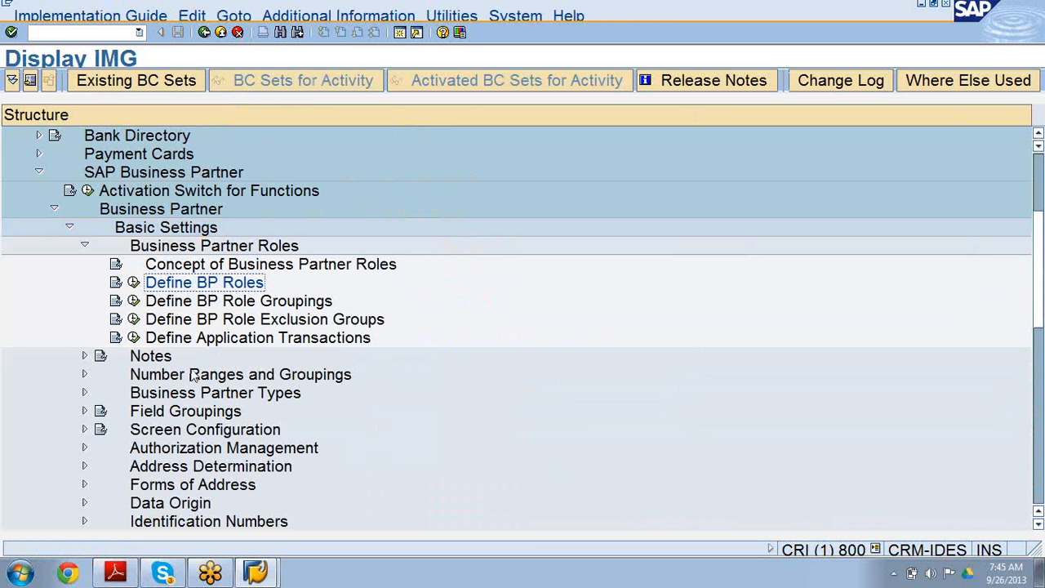
pyautogui.click(83, 245)
pyautogui.click(155, 287)
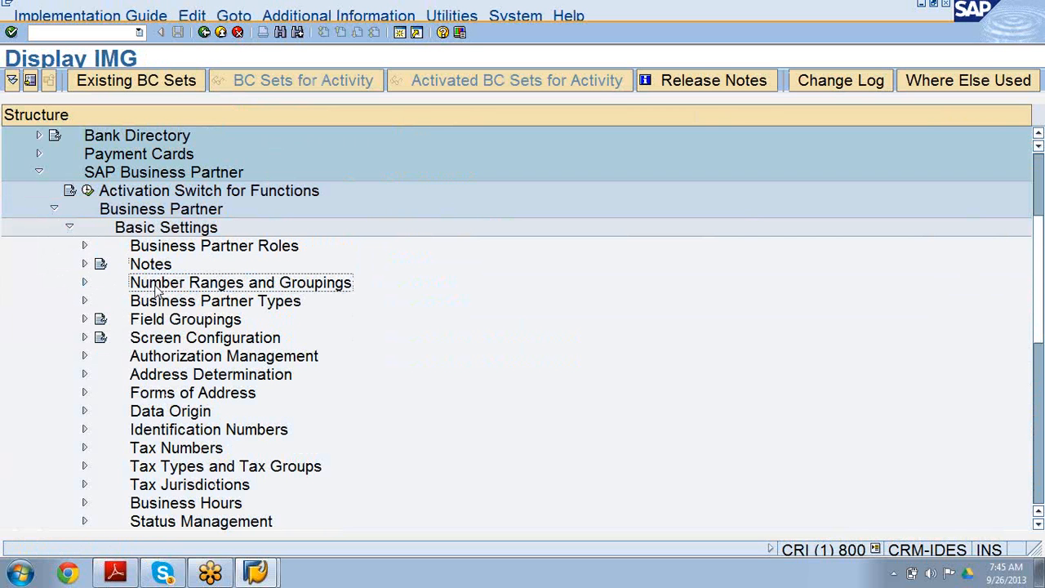
pyautogui.click(84, 283)
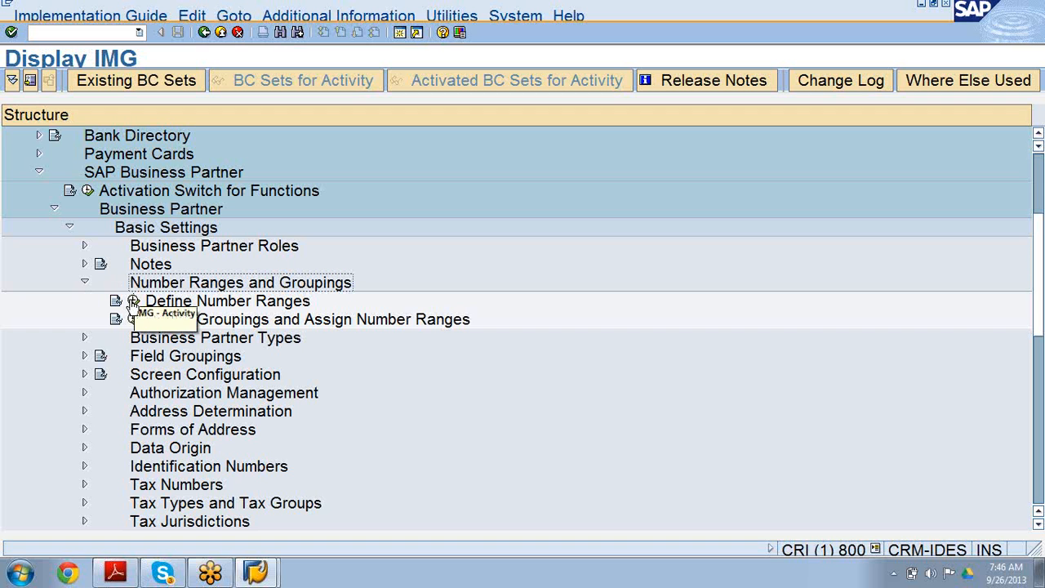
pyautogui.click(134, 302)
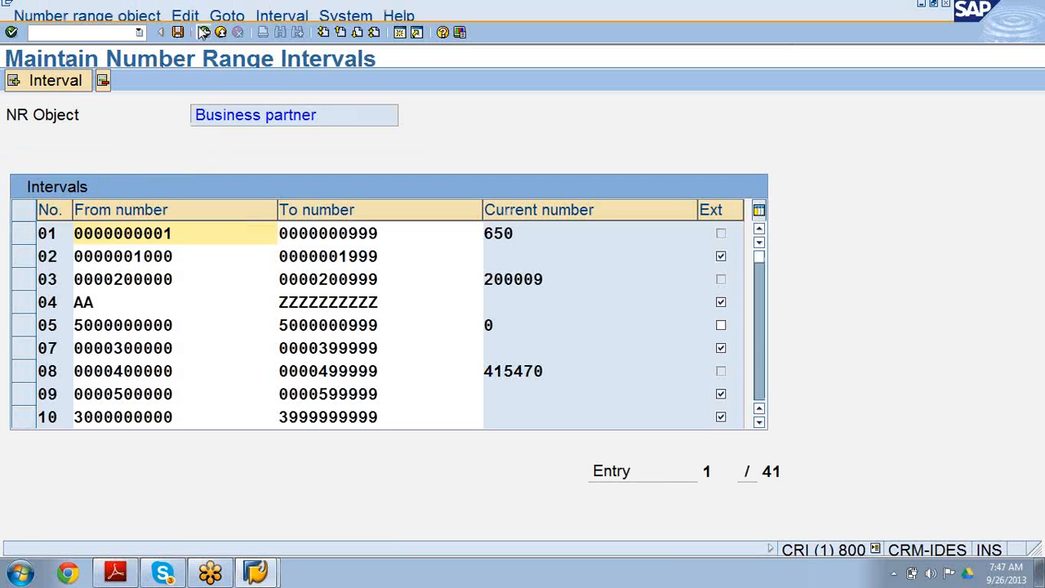
pyautogui.click(203, 32)
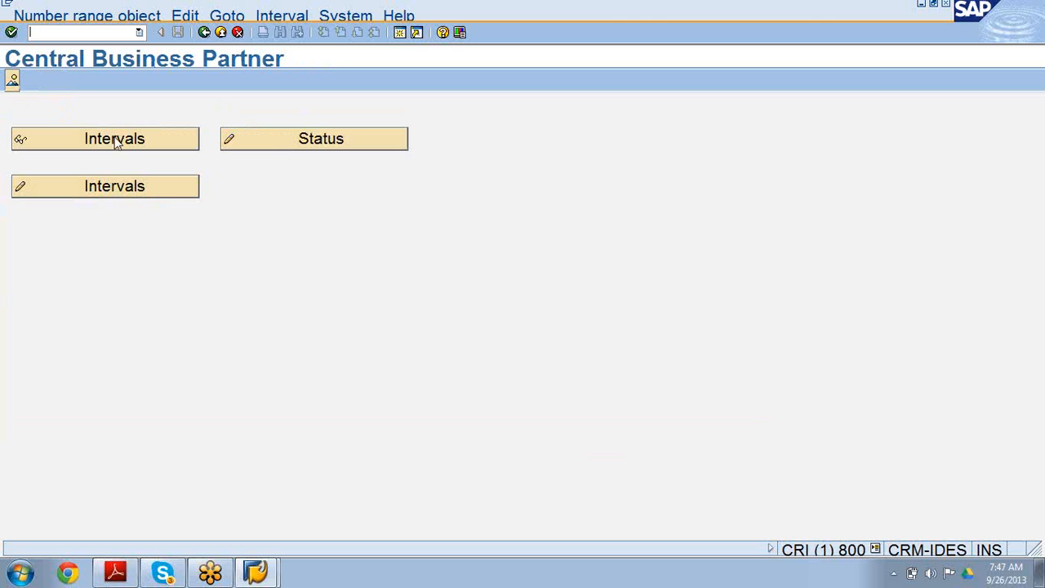
pyautogui.click(124, 189)
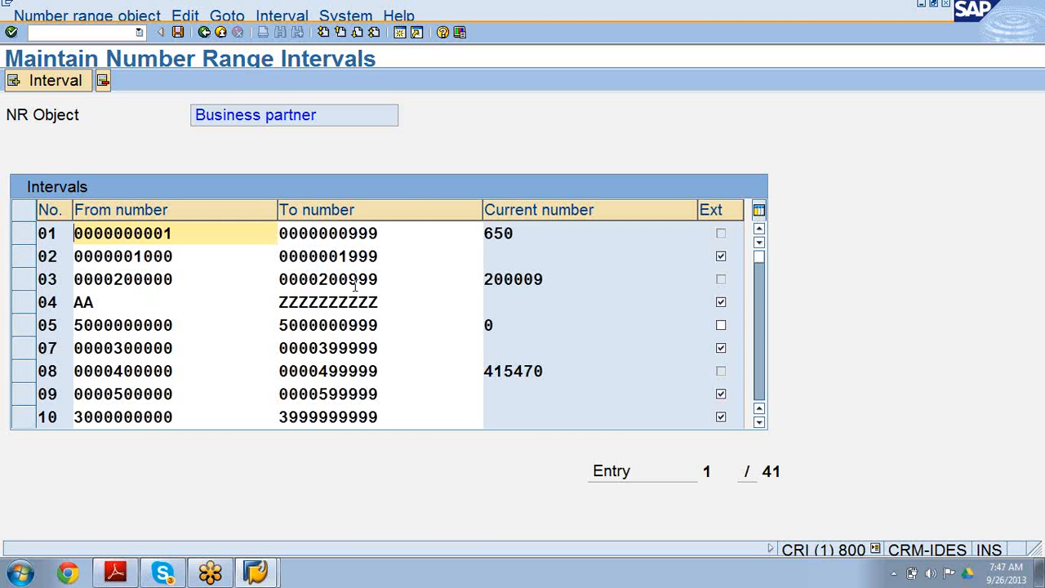
# Scroll through the business partner number range intervals.
pyautogui.click(759, 424)
pyautogui.click(759, 424)
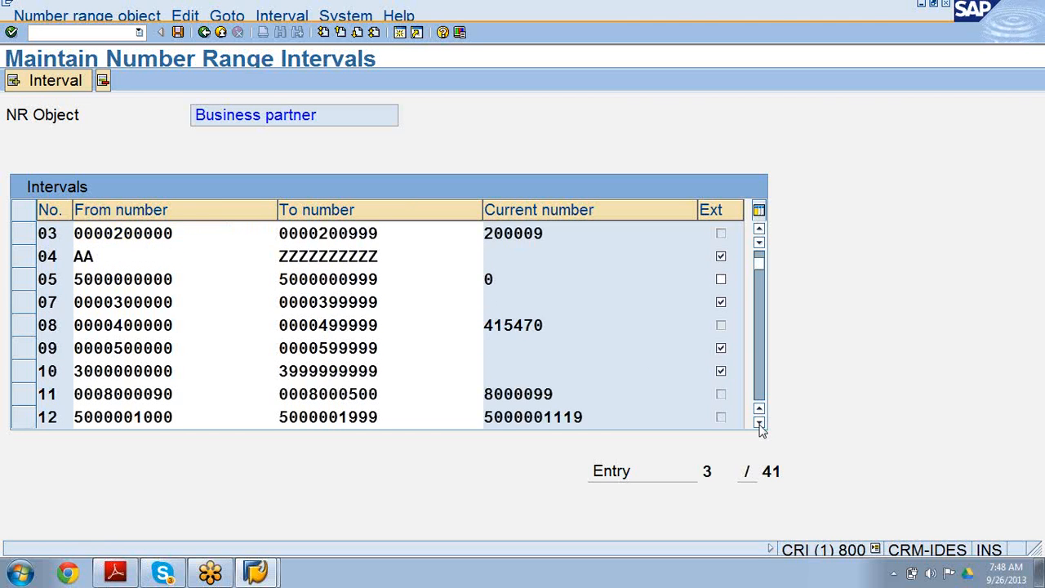
pyautogui.click(759, 424)
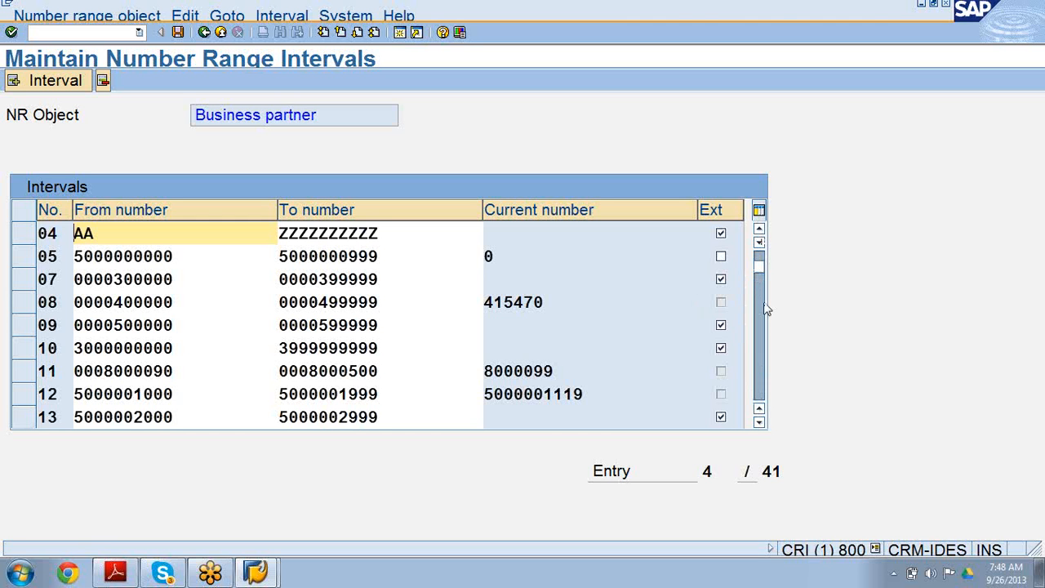
pyautogui.click(759, 423)
pyautogui.click(760, 423)
pyautogui.click(760, 423)
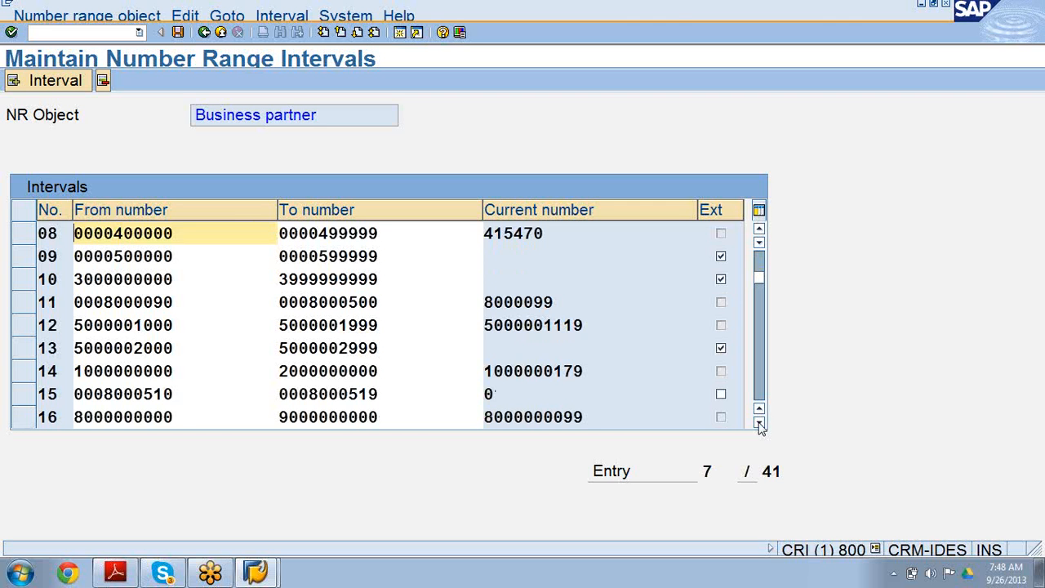
# Scroll down to the end of the business partner number range interval list.
pyautogui.click(759, 423)
pyautogui.click(759, 423)
pyautogui.click(760, 423)
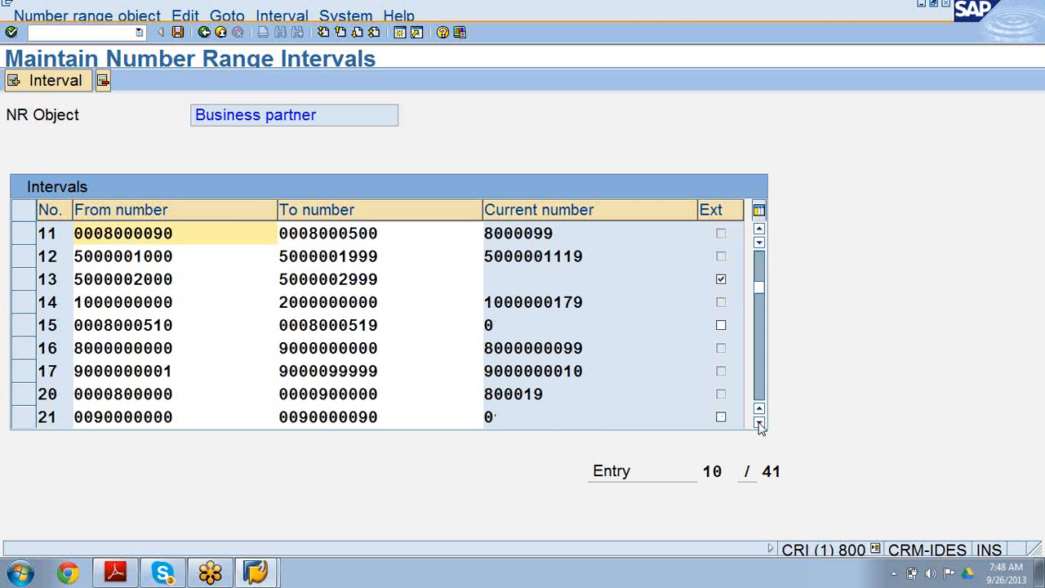
pyautogui.click(759, 423)
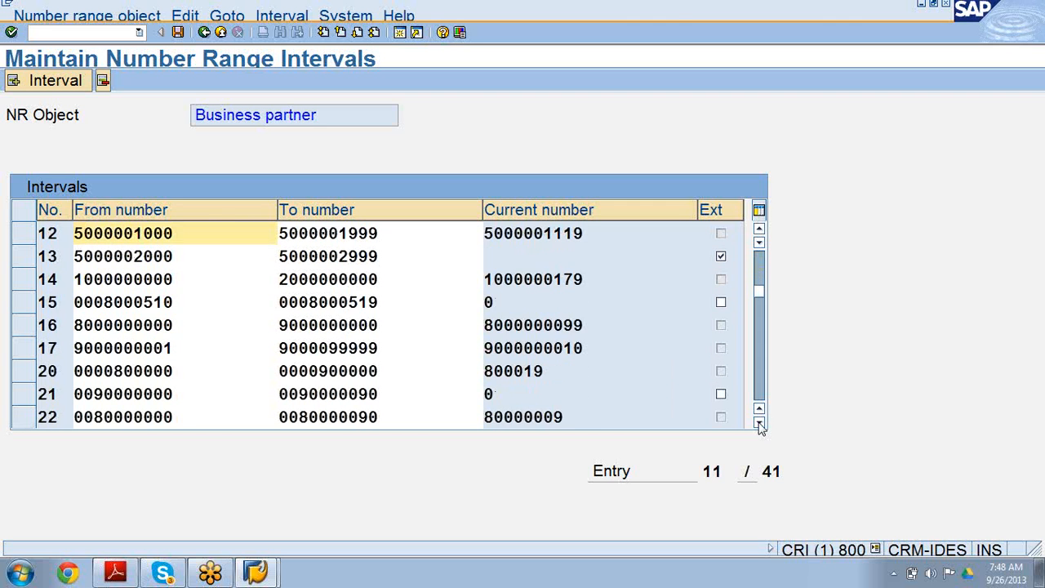
pyautogui.click(760, 423)
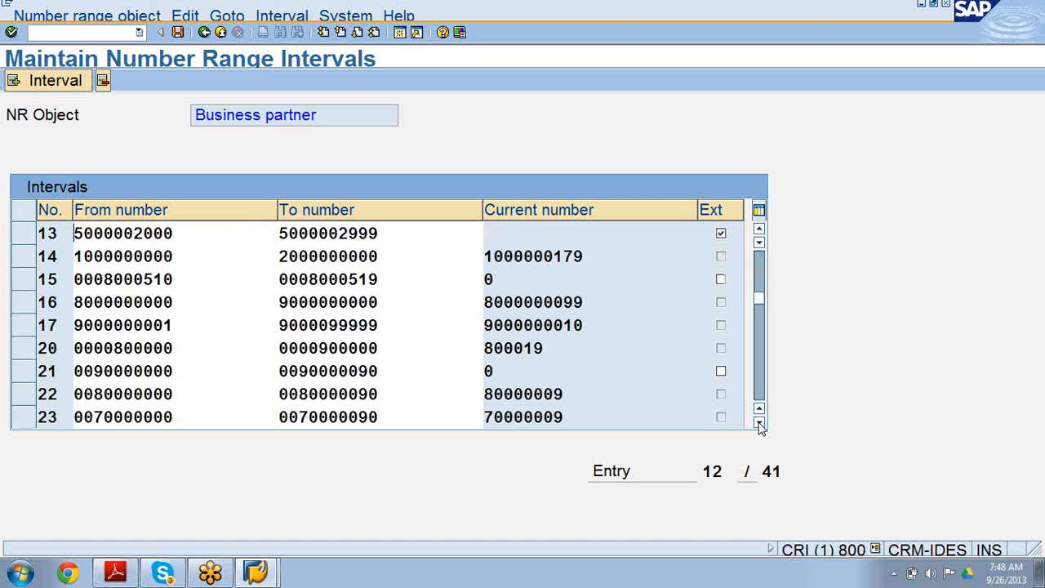
pyautogui.click(759, 423)
pyautogui.click(760, 423)
pyautogui.click(759, 423)
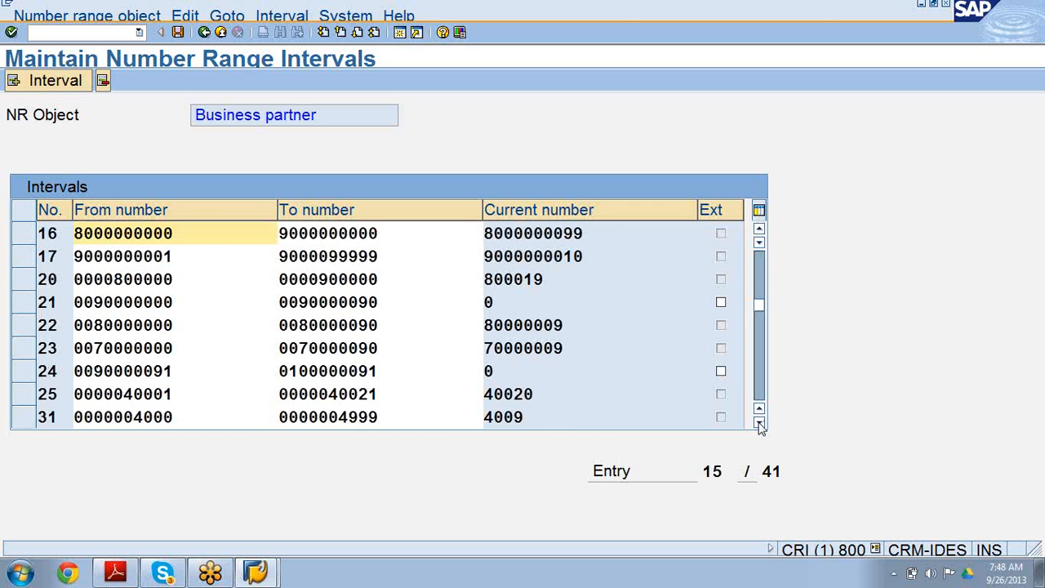
pyautogui.click(759, 423)
pyautogui.click(759, 423)
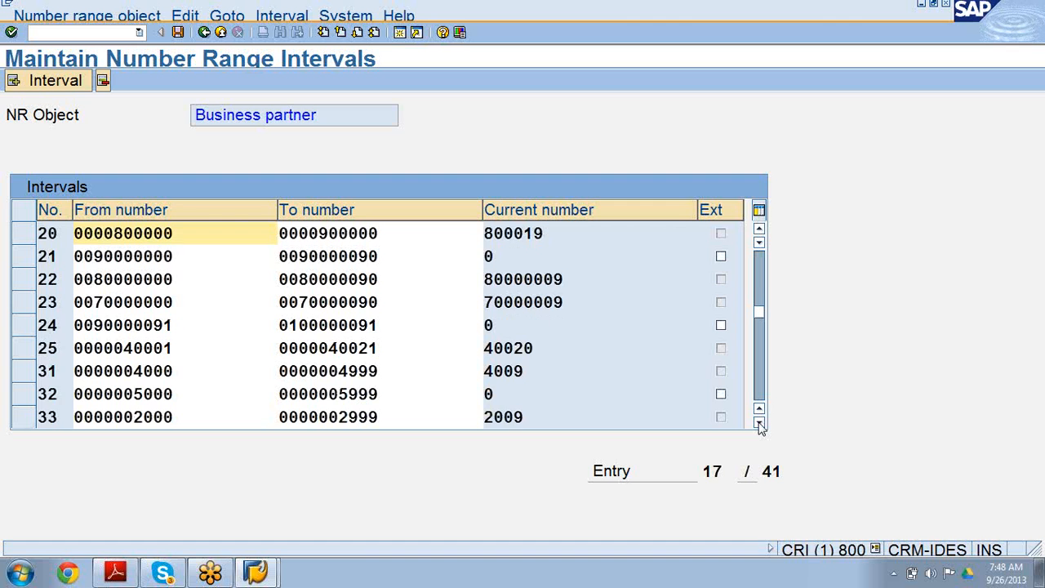
pyautogui.click(759, 423)
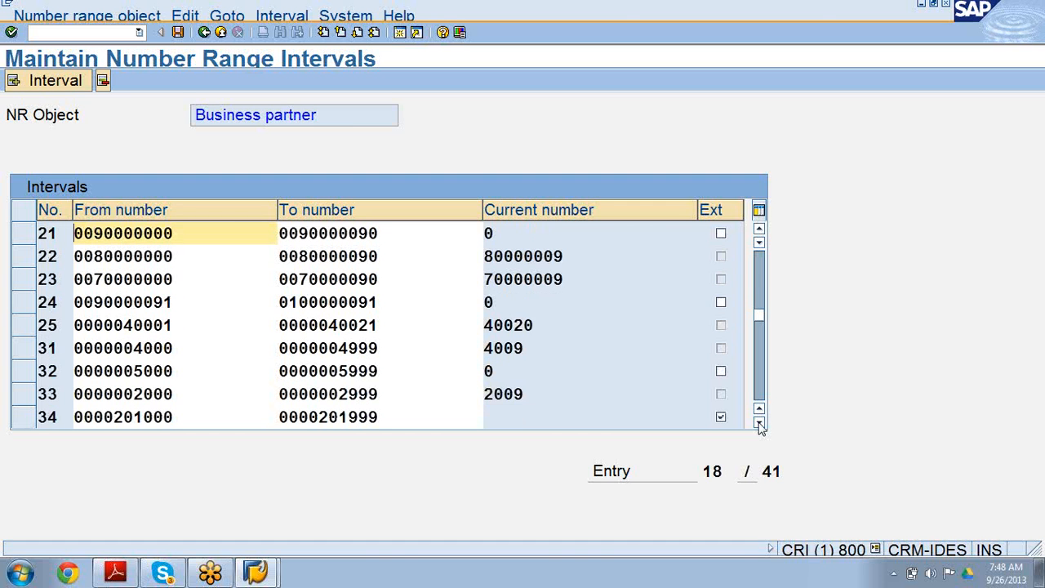
pyautogui.click(759, 423)
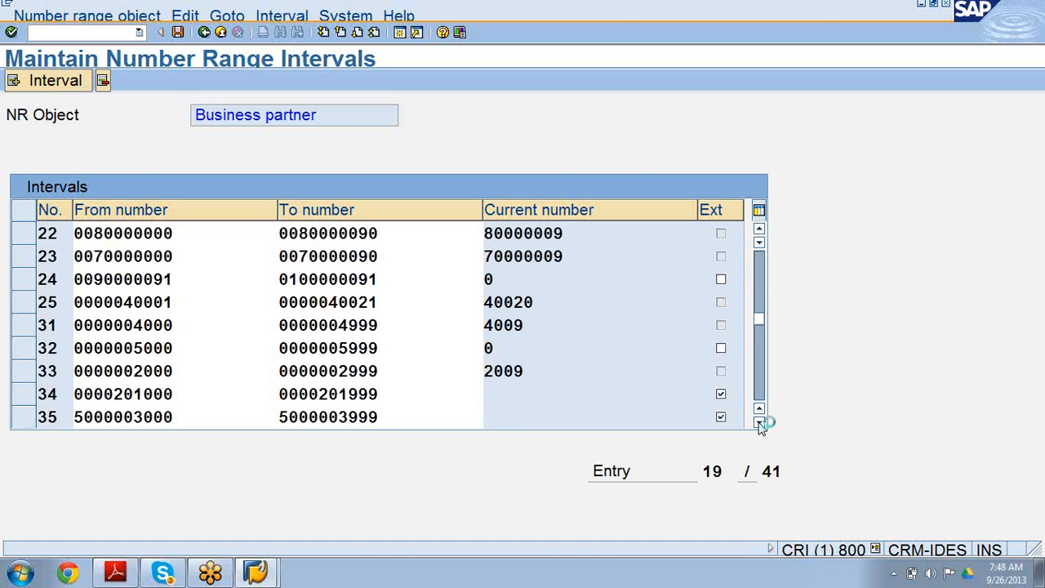
pyautogui.click(760, 423)
pyautogui.click(759, 422)
pyautogui.click(759, 423)
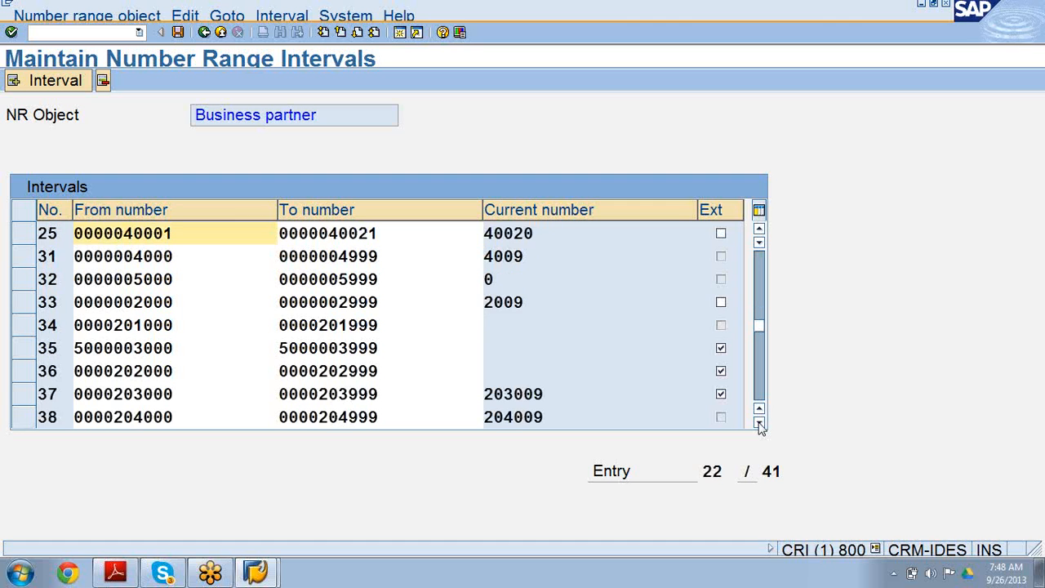
pyautogui.click(760, 423)
pyautogui.click(760, 423)
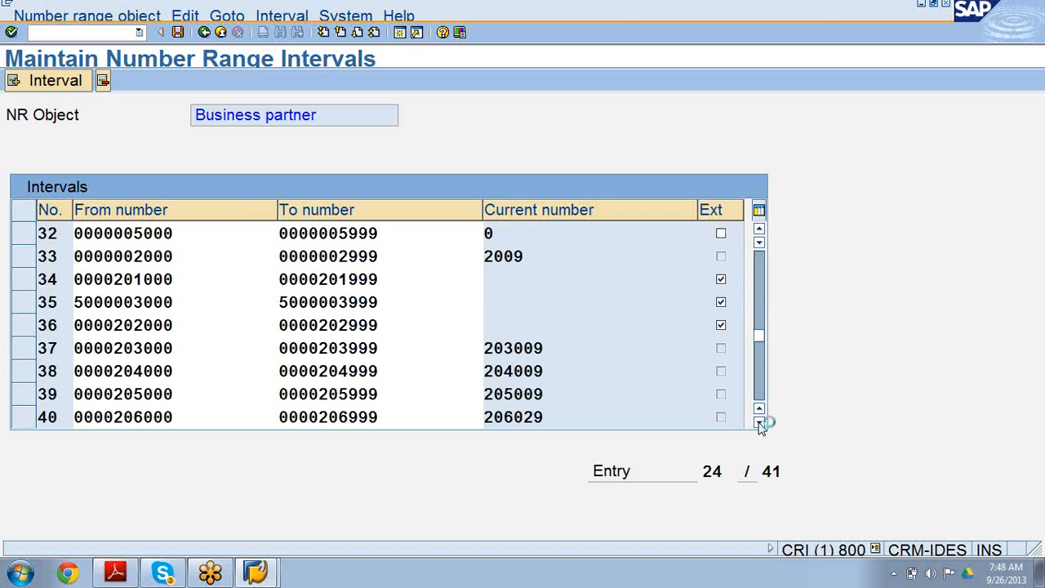
pyautogui.click(759, 423)
pyautogui.click(759, 423)
pyautogui.click(759, 423)
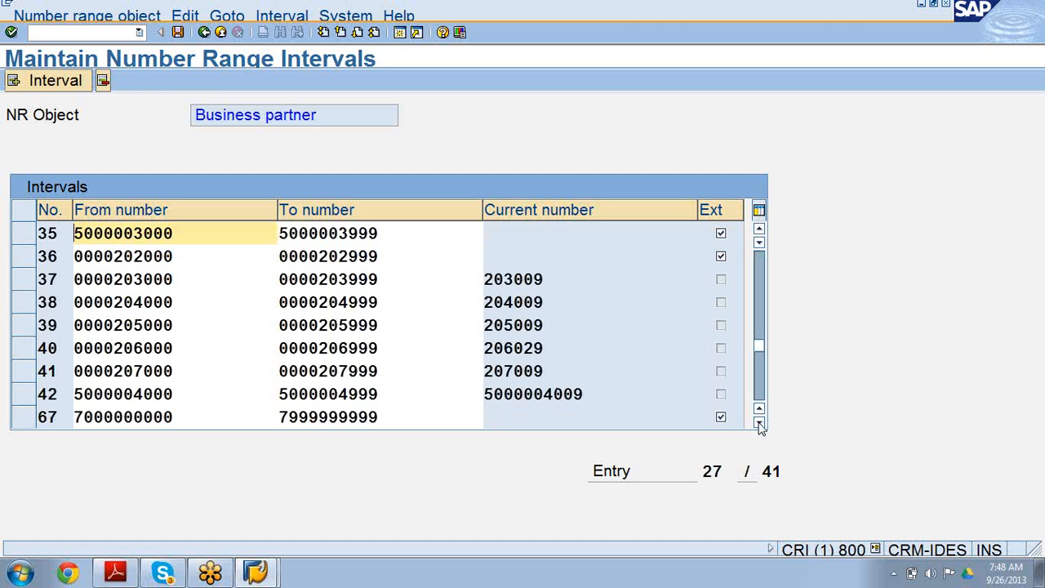
pyautogui.click(759, 423)
pyautogui.click(759, 423)
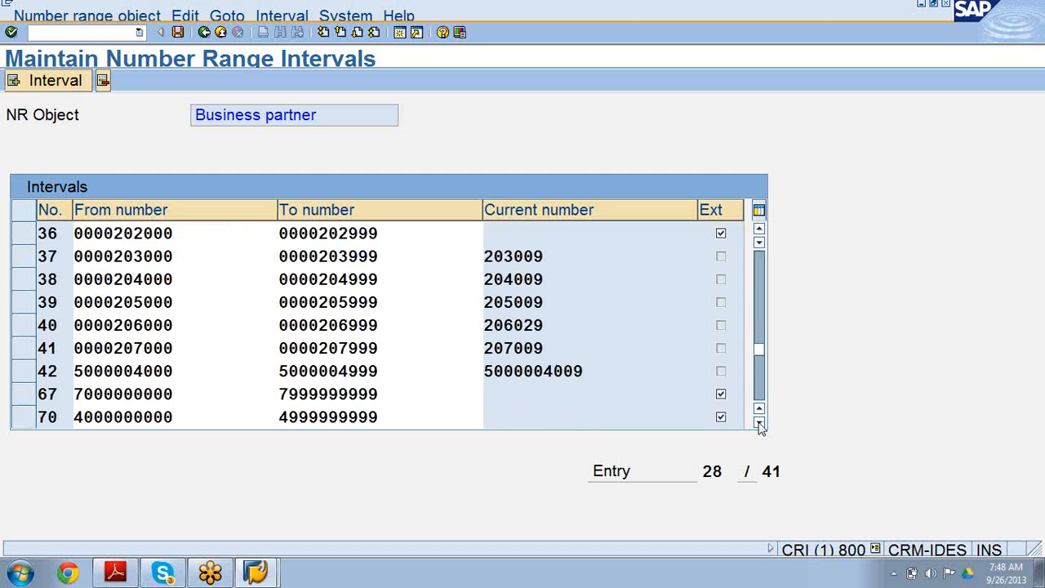
pyautogui.click(759, 423)
pyautogui.click(760, 423)
pyautogui.click(760, 423)
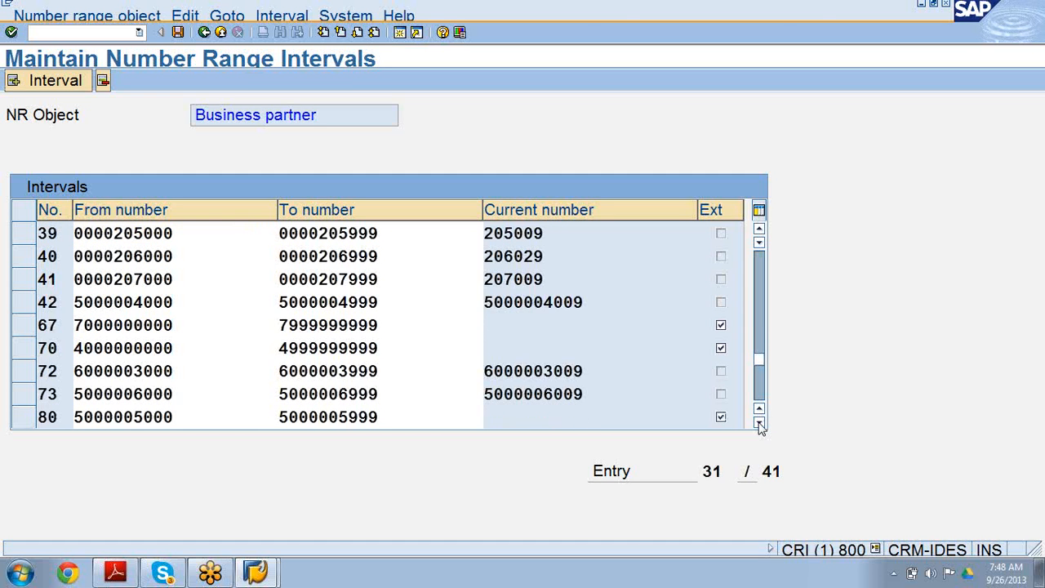
pyautogui.click(759, 423)
pyautogui.click(759, 423)
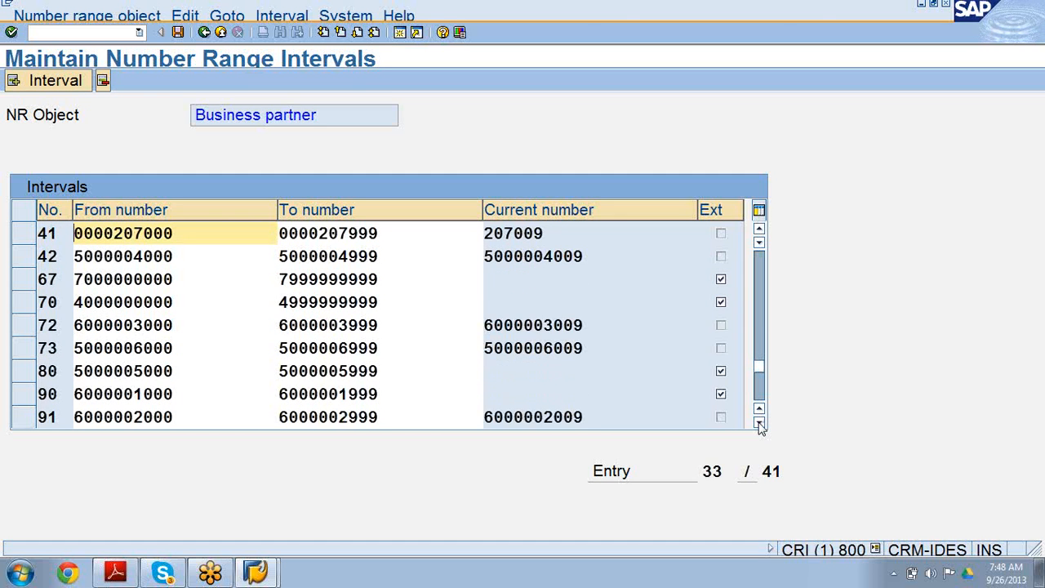
pyautogui.click(760, 423)
pyautogui.click(759, 423)
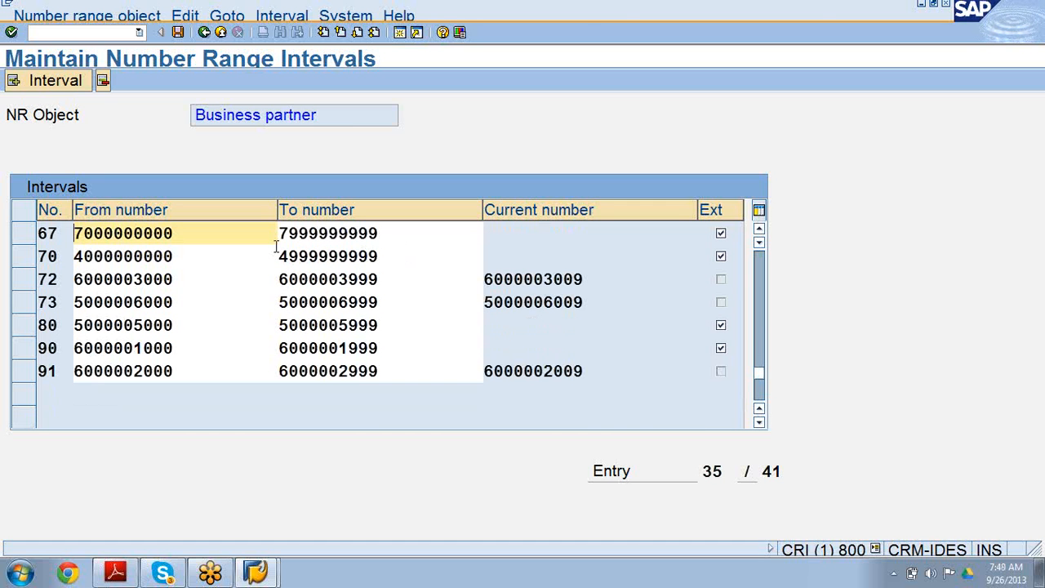
pyautogui.click(56, 81)
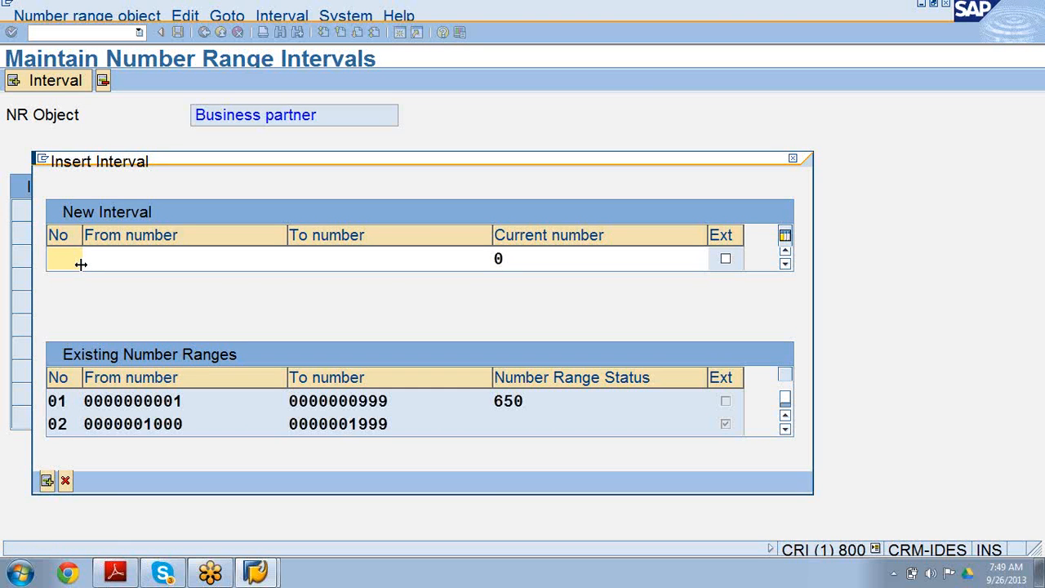
pyautogui.write('56')
pyautogui.click(155, 258)
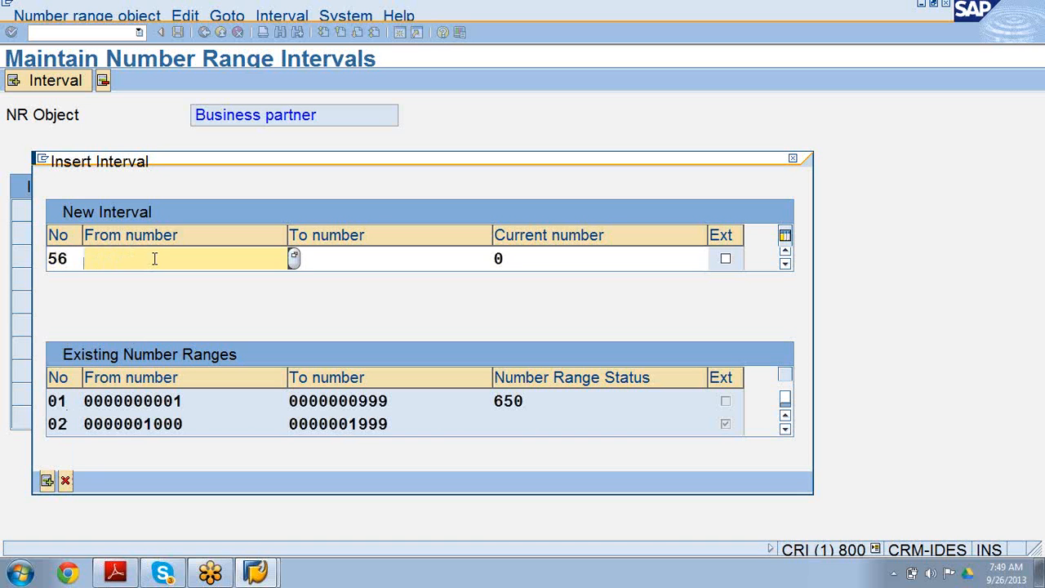
pyautogui.write('0000000000')
pyautogui.press('BackSpace')
pyautogui.press('BackSpace')
pyautogui.press('BackSpace')
pyautogui.press('BackSpace')
pyautogui.write('6000')
pyautogui.click(383, 256)
pyautogui.write('1.  Please')
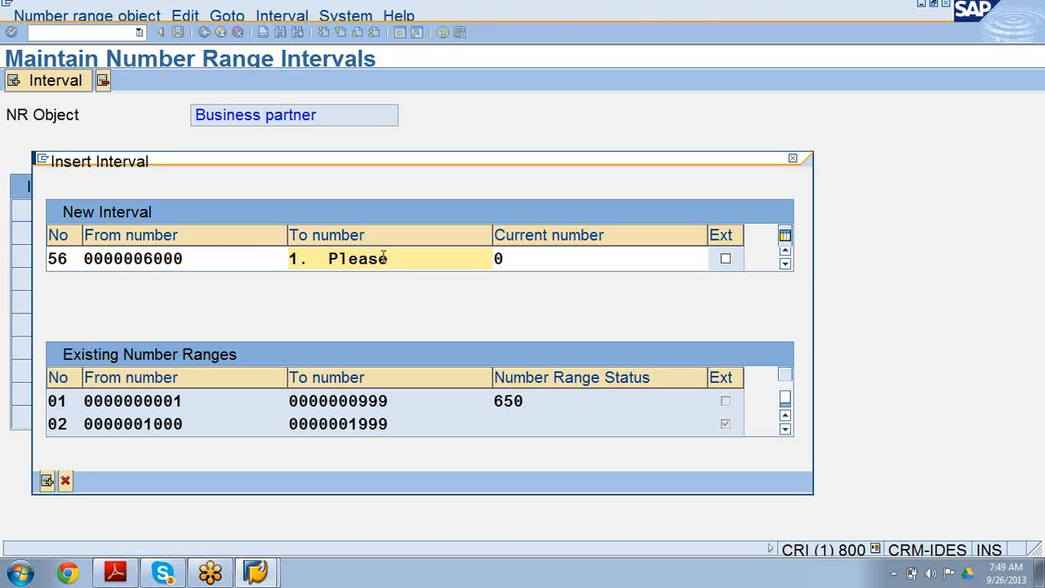
pyautogui.press('BackSpace')
pyautogui.press('BackSpace')
pyautogui.press('BackSpace')
pyautogui.press('BackSpace')
pyautogui.press('BackSpace')
pyautogui.press('BackSpace')
pyautogui.press('BackSpace')
pyautogui.press('BackSpace')
pyautogui.press('BackSpace')
pyautogui.press('BackSpace')
pyautogui.click(253, 258)
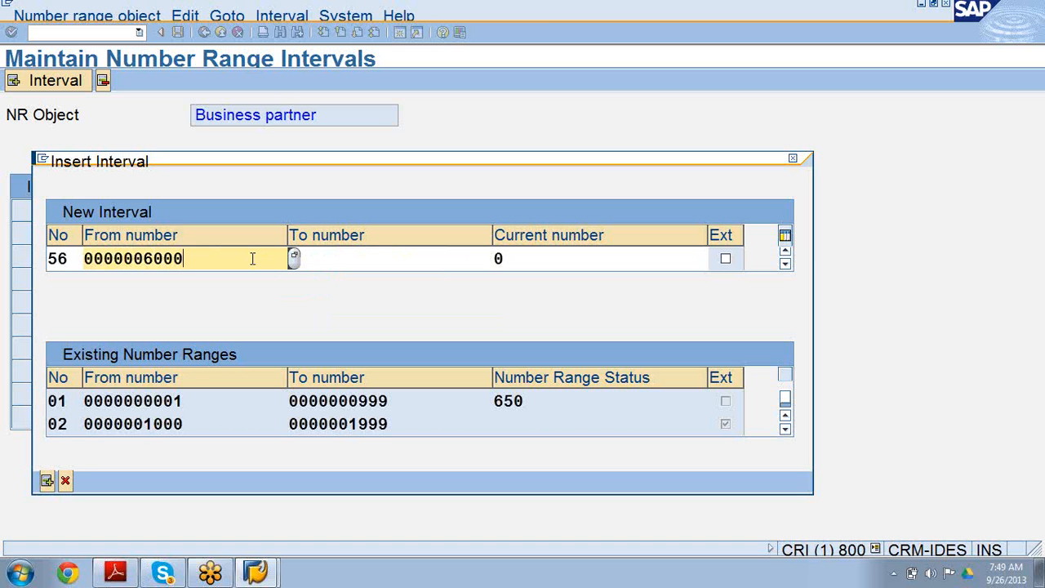
pyautogui.hotkey('shift', 'Home')
pyautogui.hotkey('ctrl', 'c')
pyautogui.click(373, 261)
pyautogui.hotkey('ctrl', 'v')
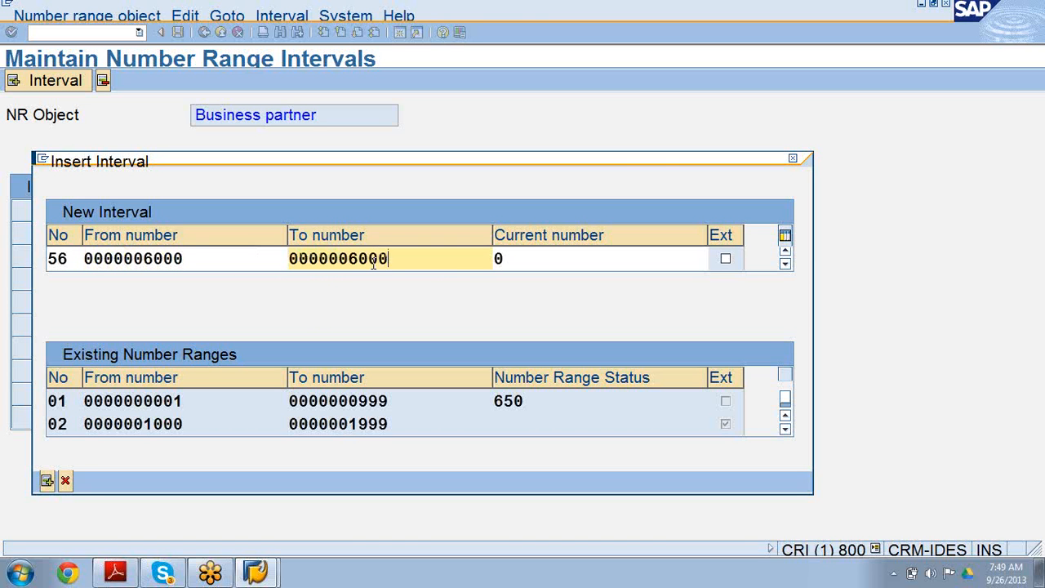
pyautogui.press('BackSpace')
pyautogui.press('BackSpace')
pyautogui.press('BackSpace')
pyautogui.write('999')
pyautogui.press('Return')
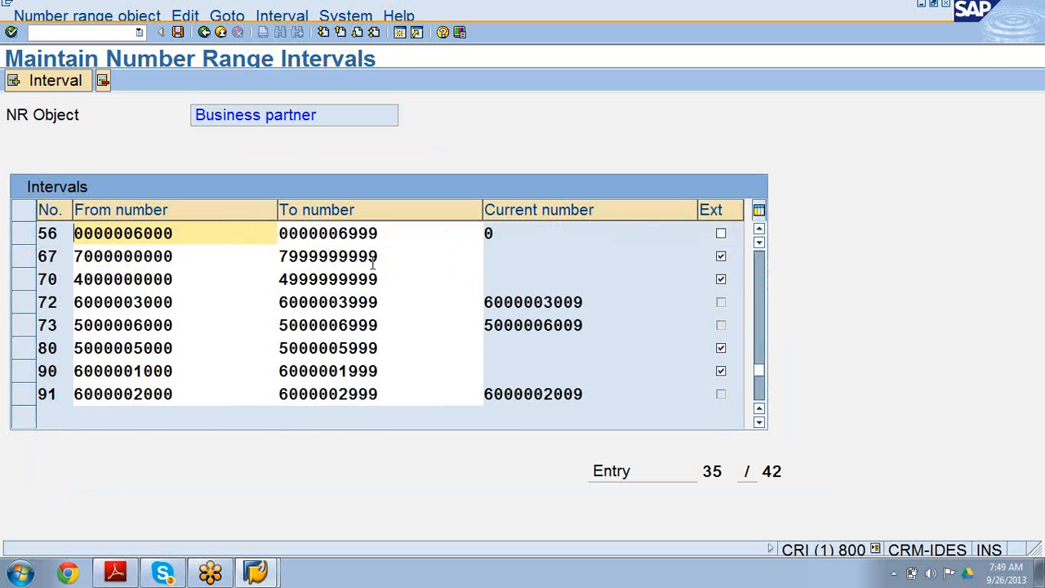
# Mark interval 56 as external and save the number ranges, acknowledging the transport note.
pyautogui.click(22, 237)
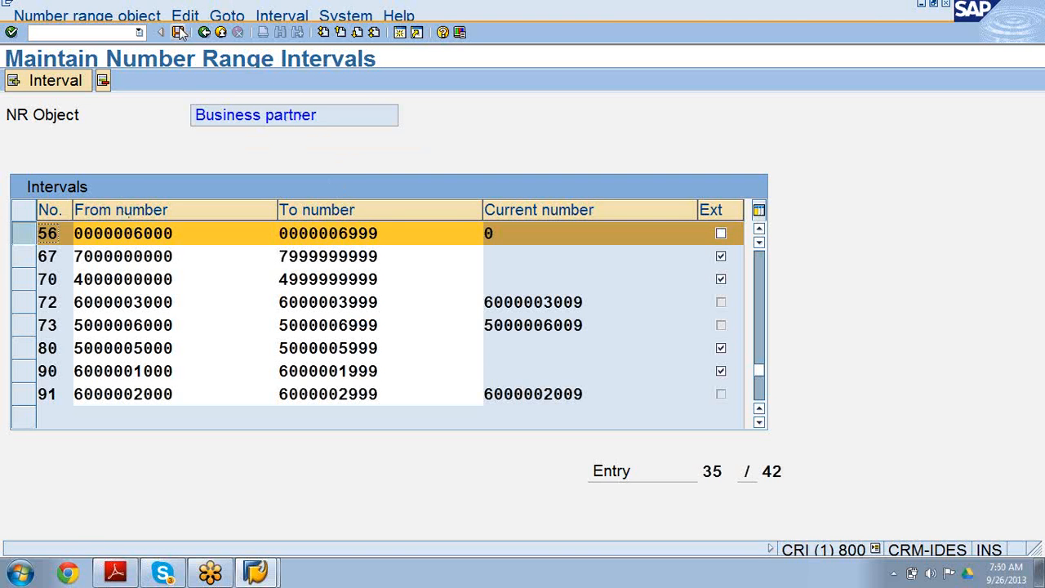
pyautogui.click(721, 234)
pyautogui.click(178, 33)
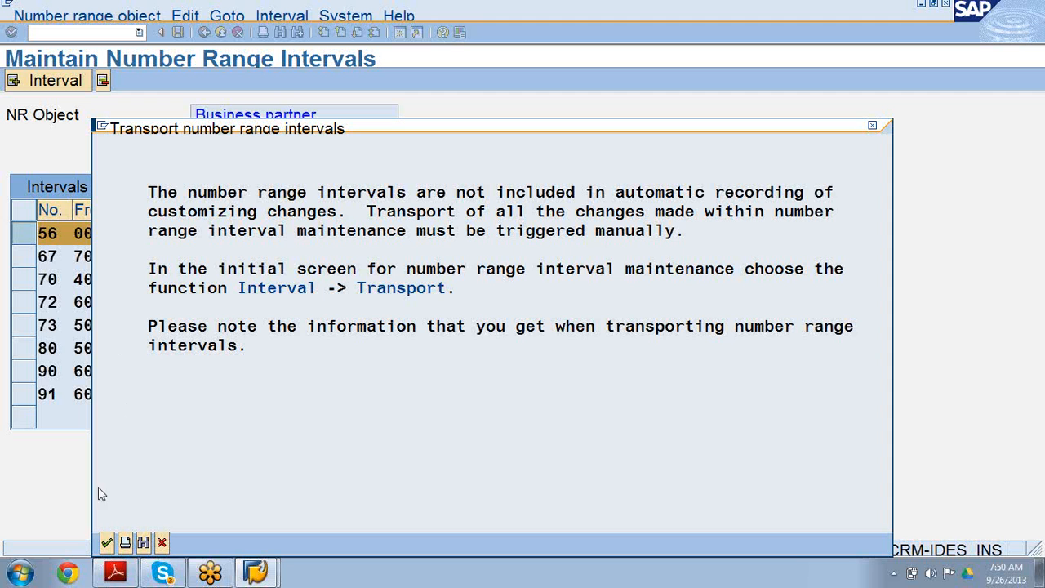
pyautogui.click(107, 545)
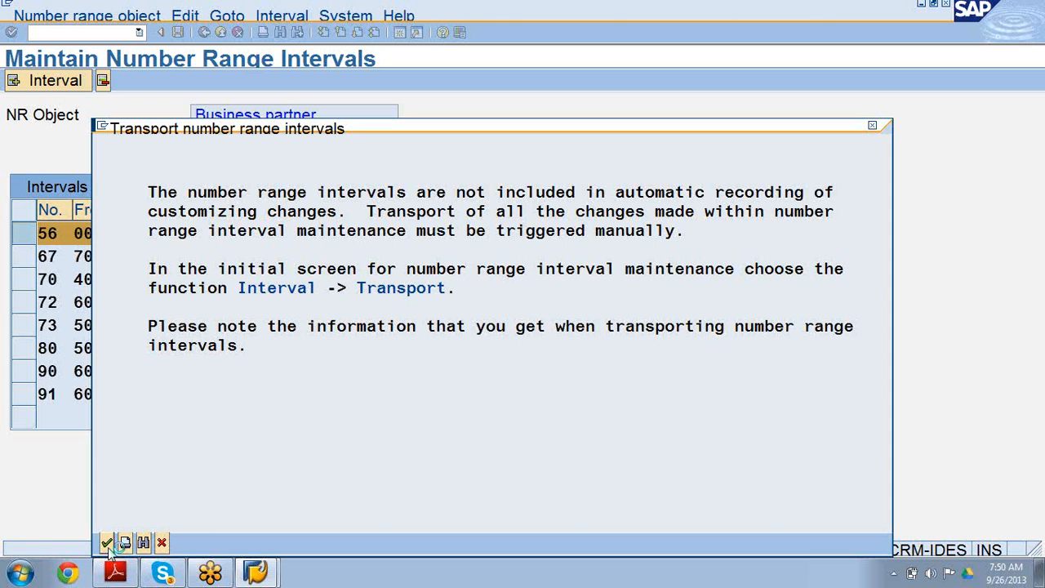
pyautogui.click(107, 543)
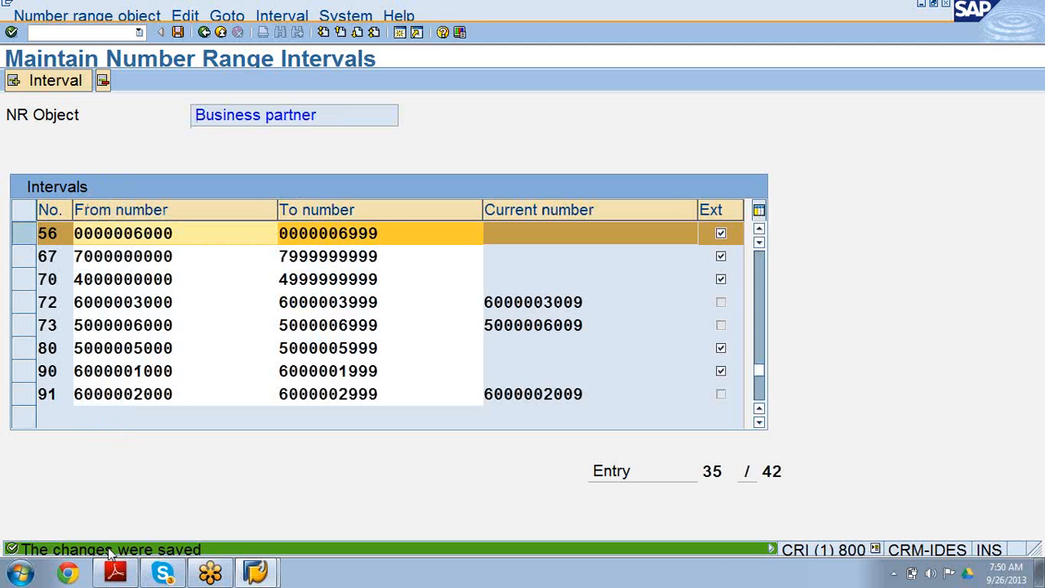
# Return to the IMG and open Define Groupings and Assign Number Ranges.
pyautogui.click(207, 31)
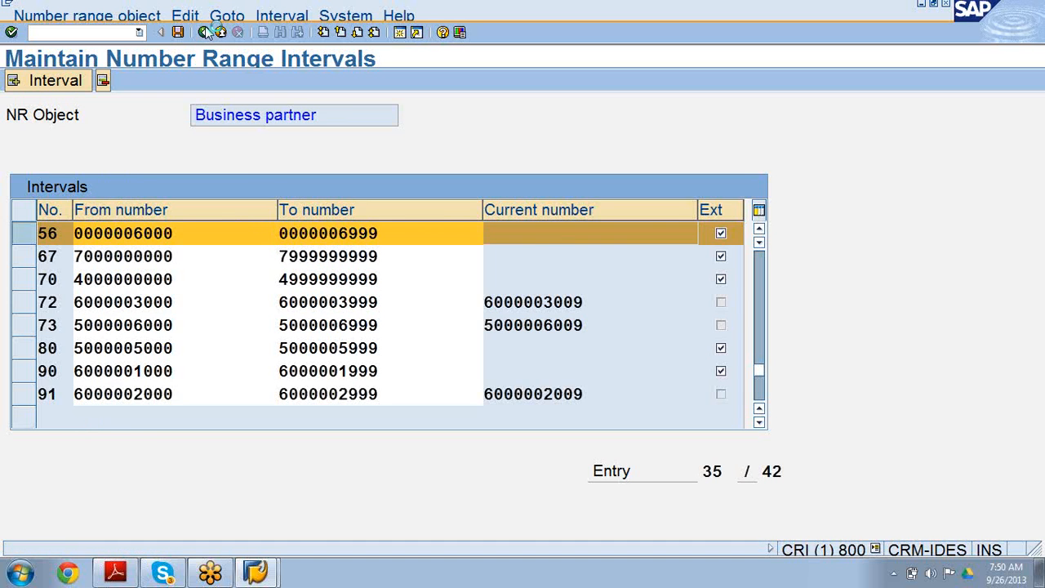
pyautogui.click(207, 31)
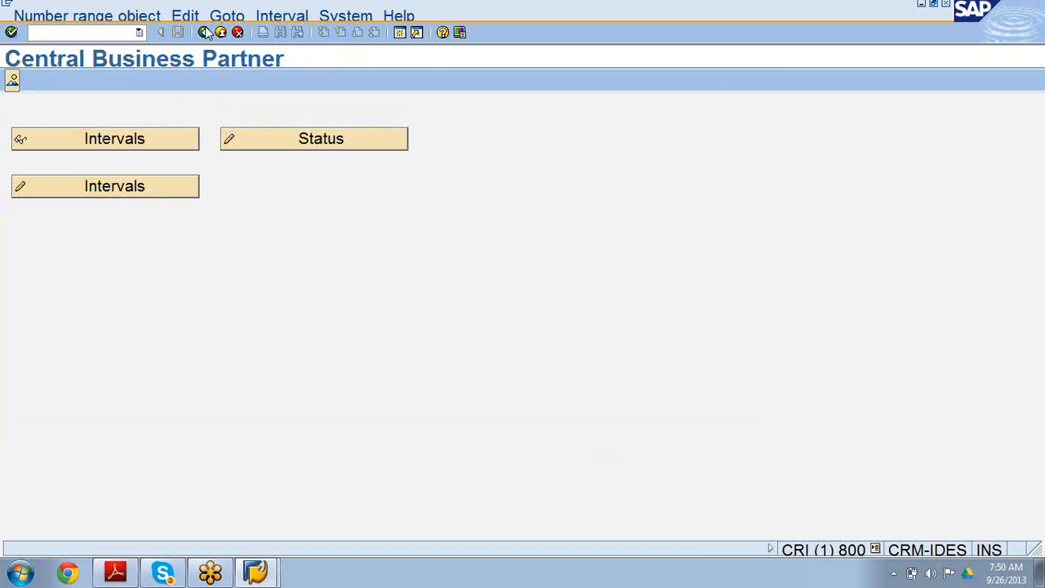
pyautogui.click(207, 31)
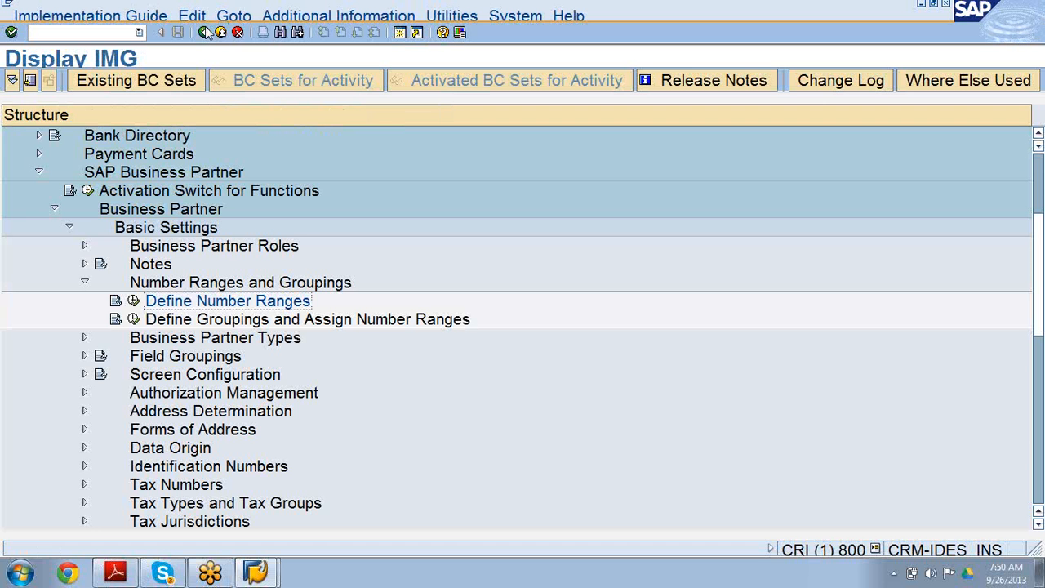
pyautogui.click(133, 319)
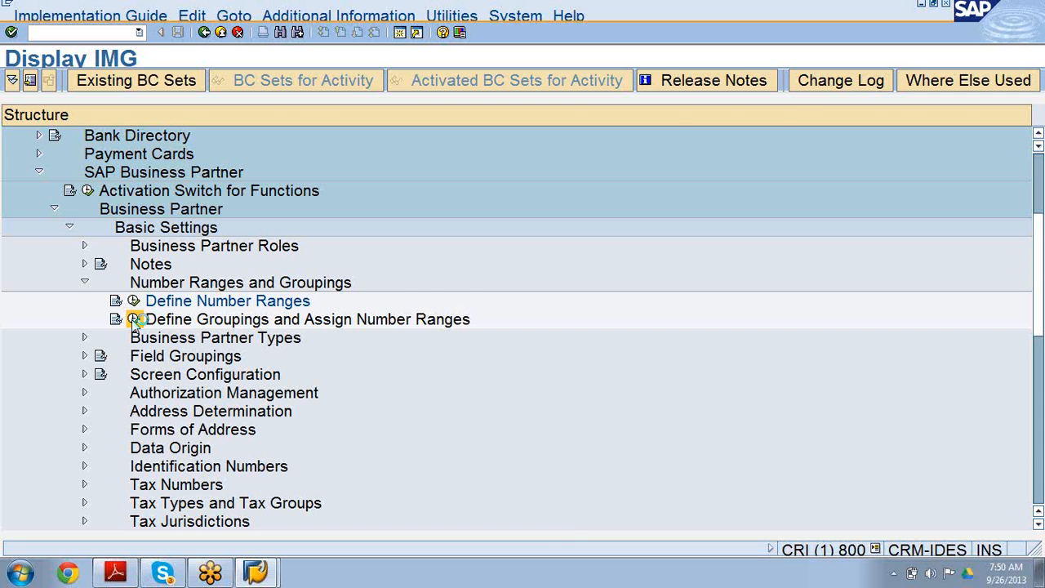
pyautogui.click(134, 319)
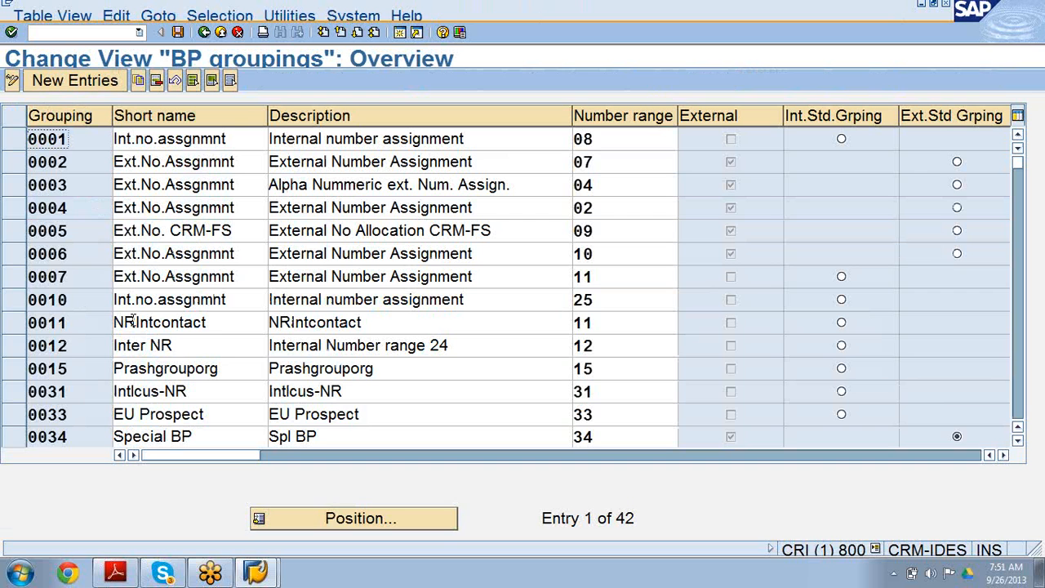
# Add a new BP grouping entry with grouping key 0056.
pyautogui.click(72, 82)
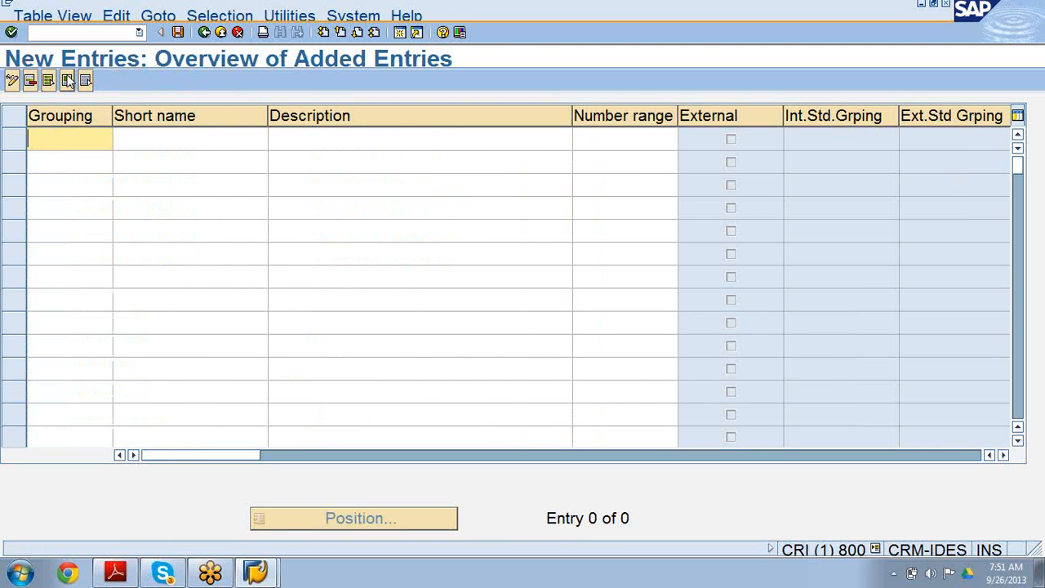
pyautogui.write('00')
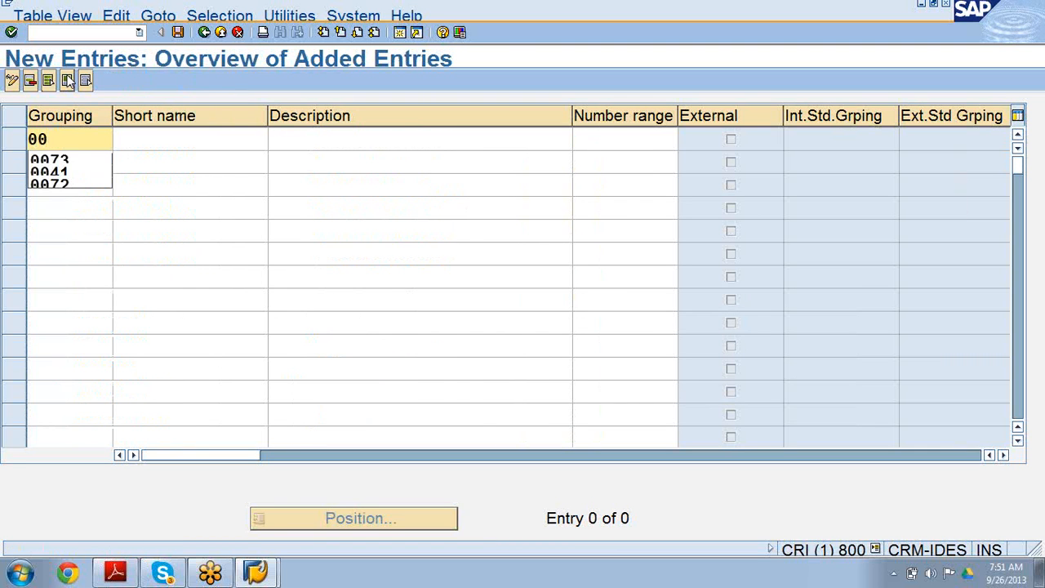
pyautogui.write('46')
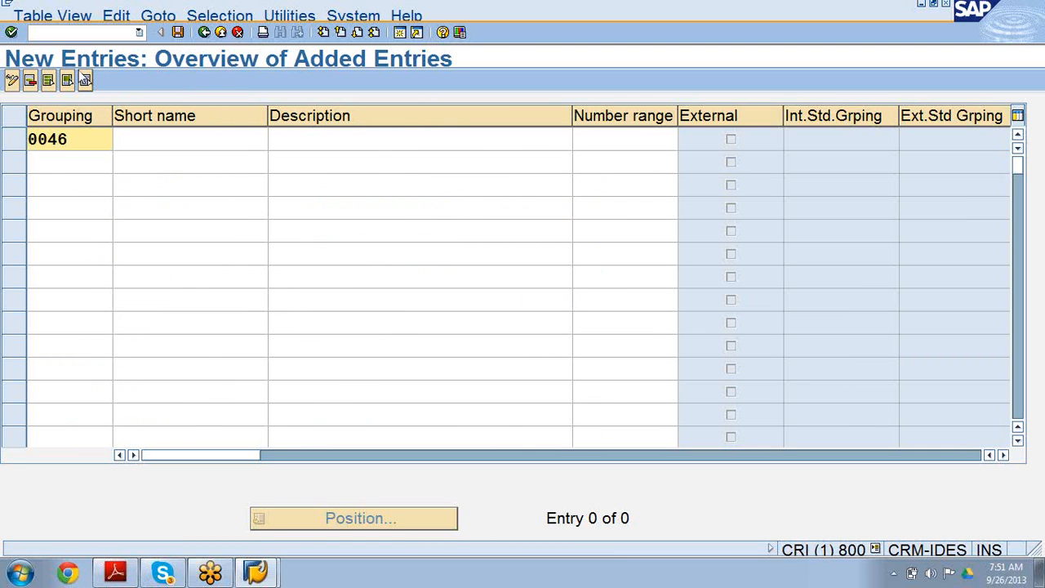
pyautogui.press('BackSpace')
pyautogui.press('BackSpace')
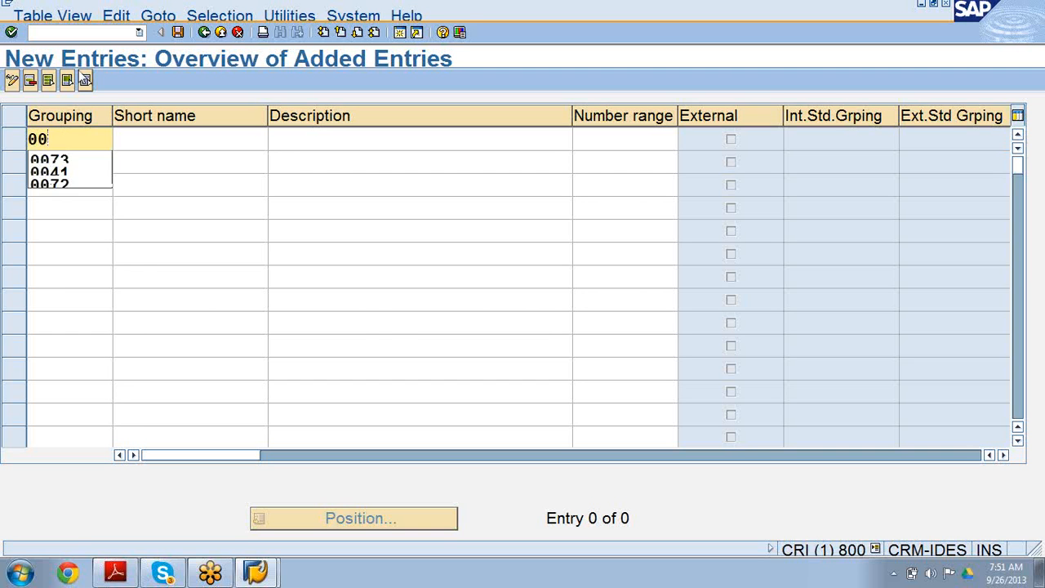
pyautogui.write('56')
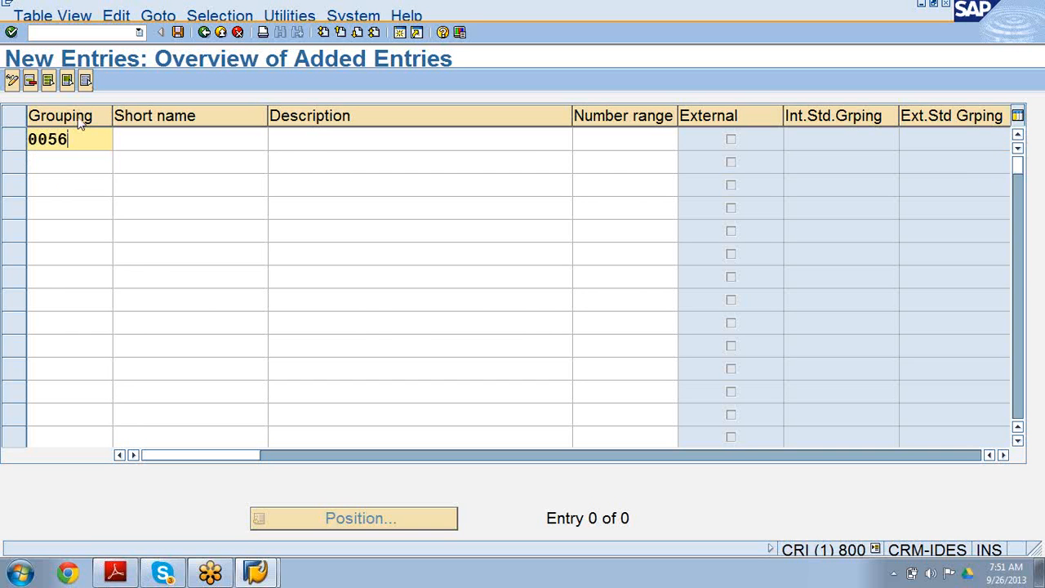
# Enter short name Extnrccon and description ENCCON for grouping 0056.
pyautogui.click(155, 140)
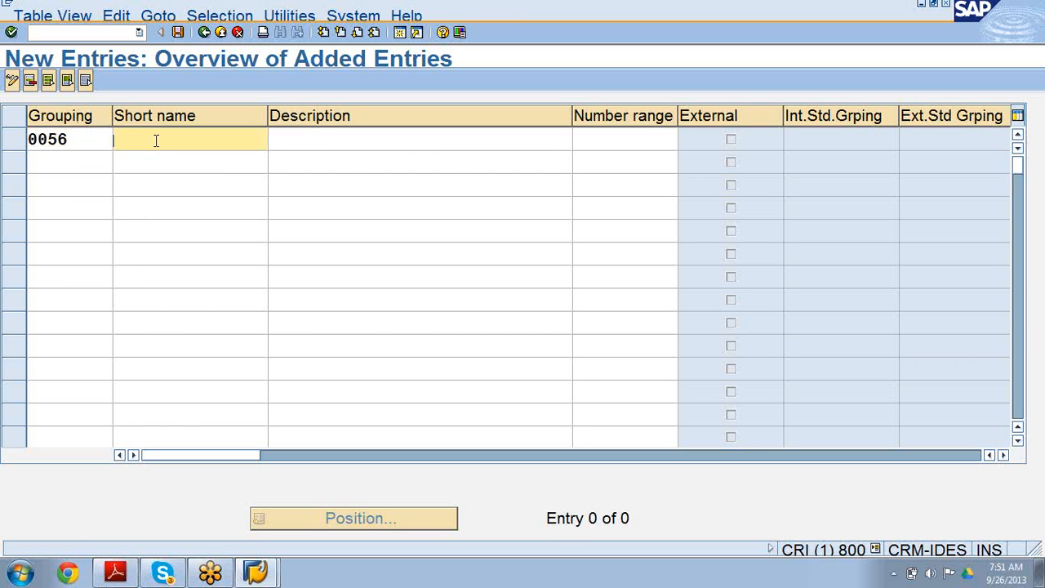
pyautogui.write('Extnr')
pyautogui.write('ccon')
pyautogui.click(339, 139)
pyautogui.write('E')
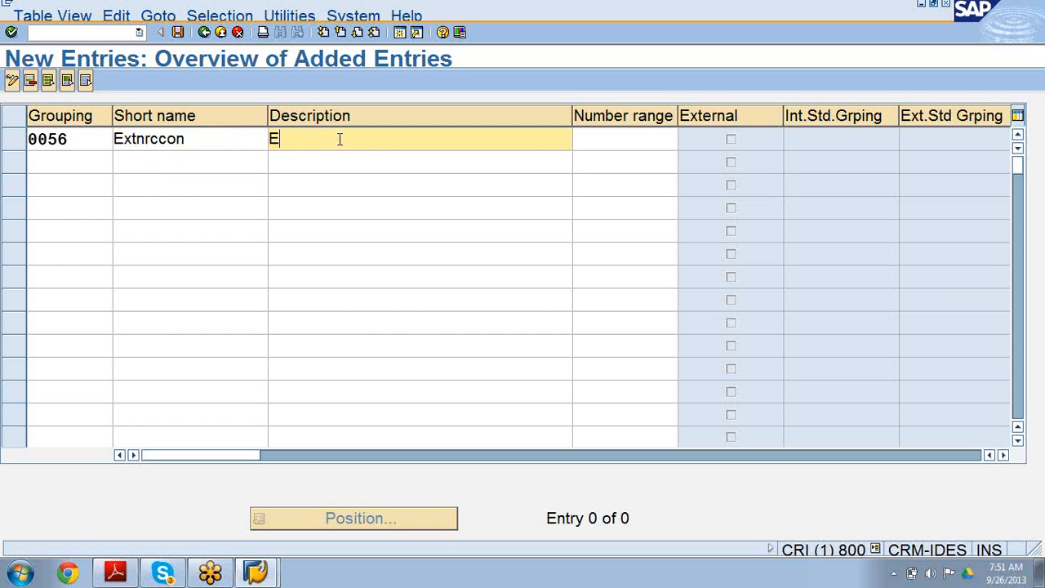
pyautogui.write('NCCON')
# Assign number range 56 to grouping 0056 and save it to the customizing request.
pyautogui.click(637, 147)
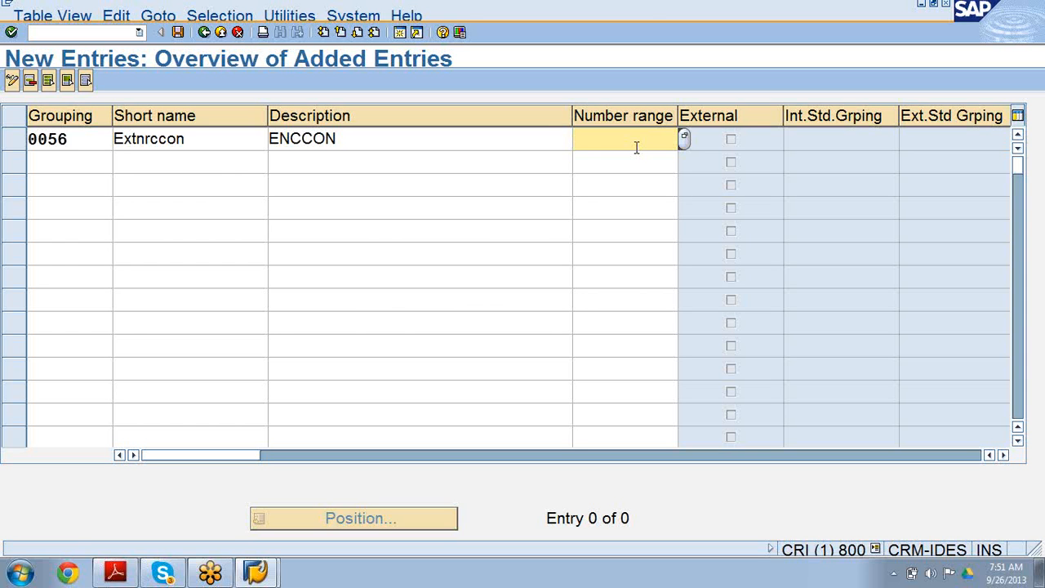
pyautogui.write('56')
pyautogui.click(178, 33)
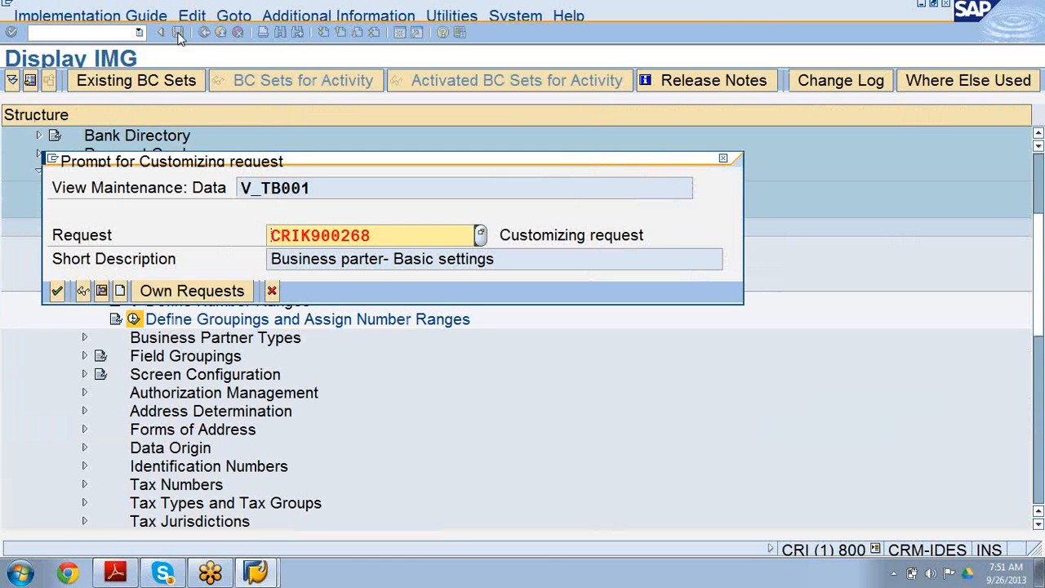
pyautogui.click(57, 292)
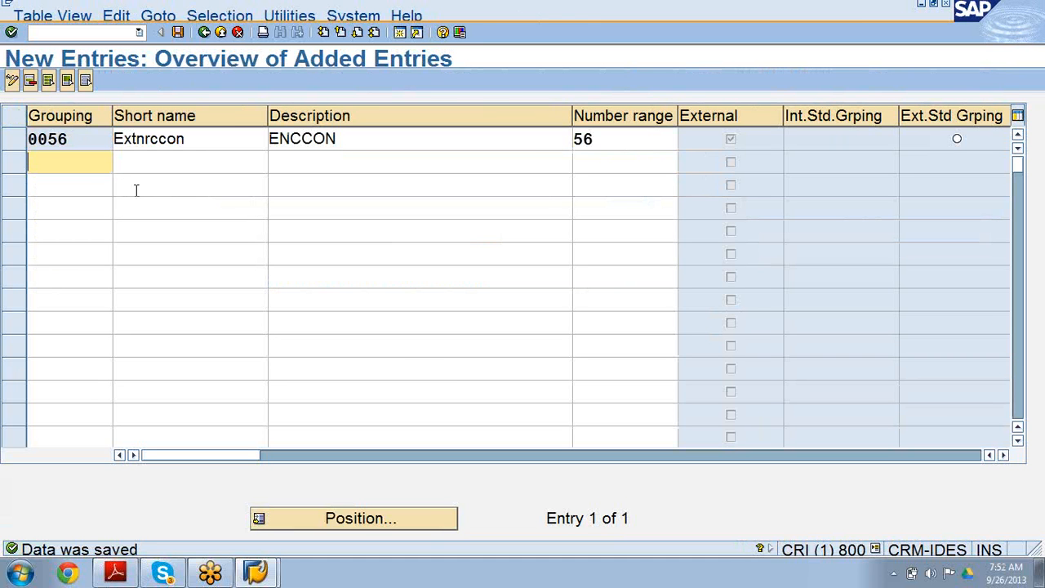
# Return to the IMG, expand Field Groupings and open Configure Field Attributes per BP Role.
pyautogui.click(204, 33)
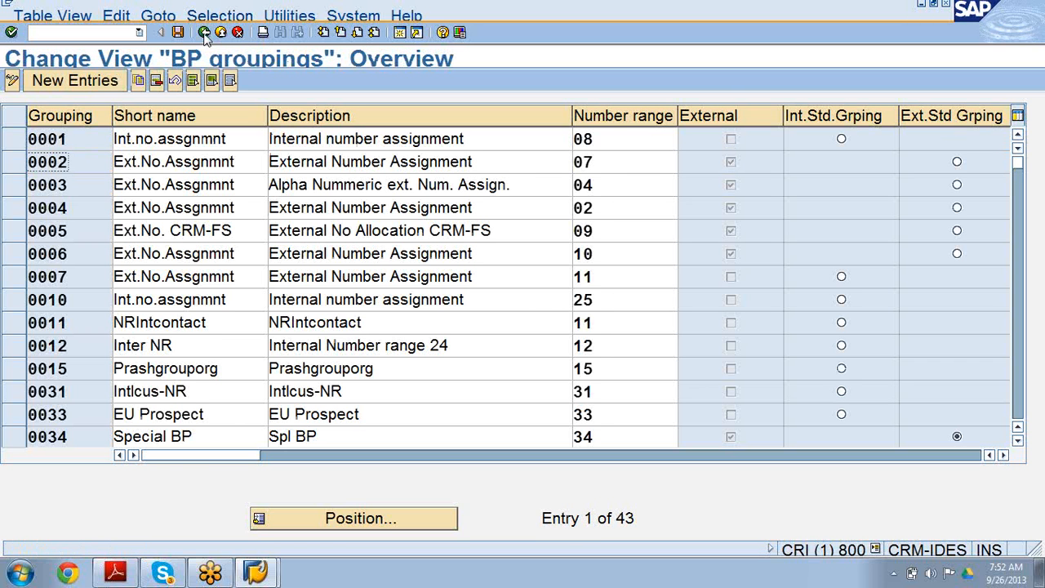
pyautogui.click(204, 33)
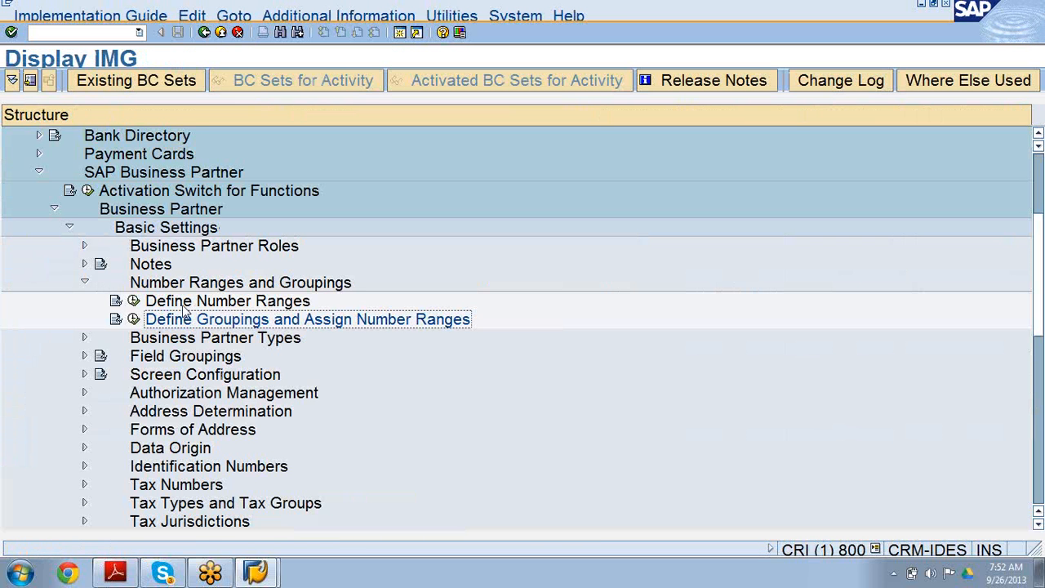
pyautogui.click(84, 357)
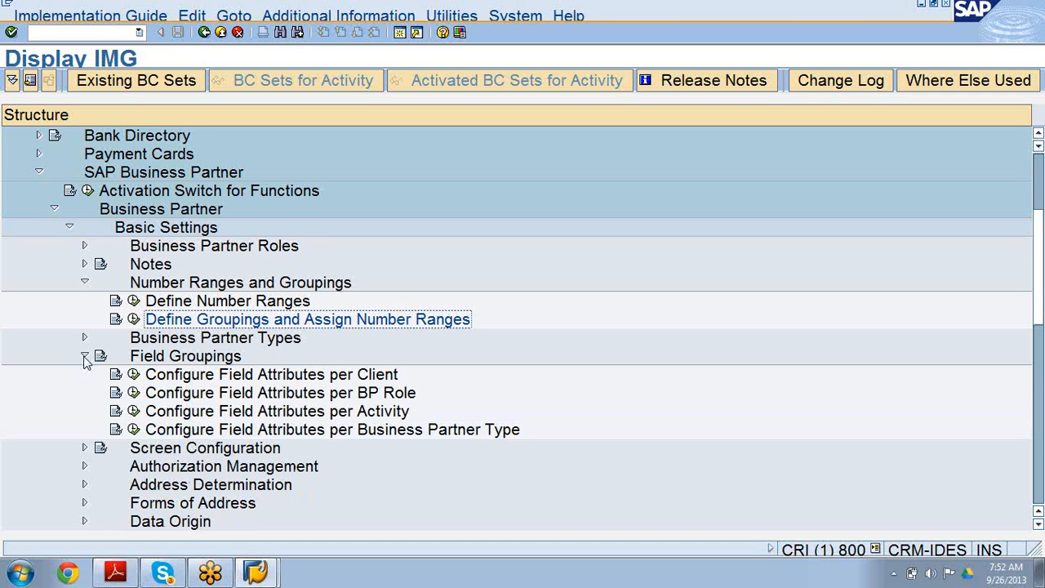
pyautogui.click(133, 393)
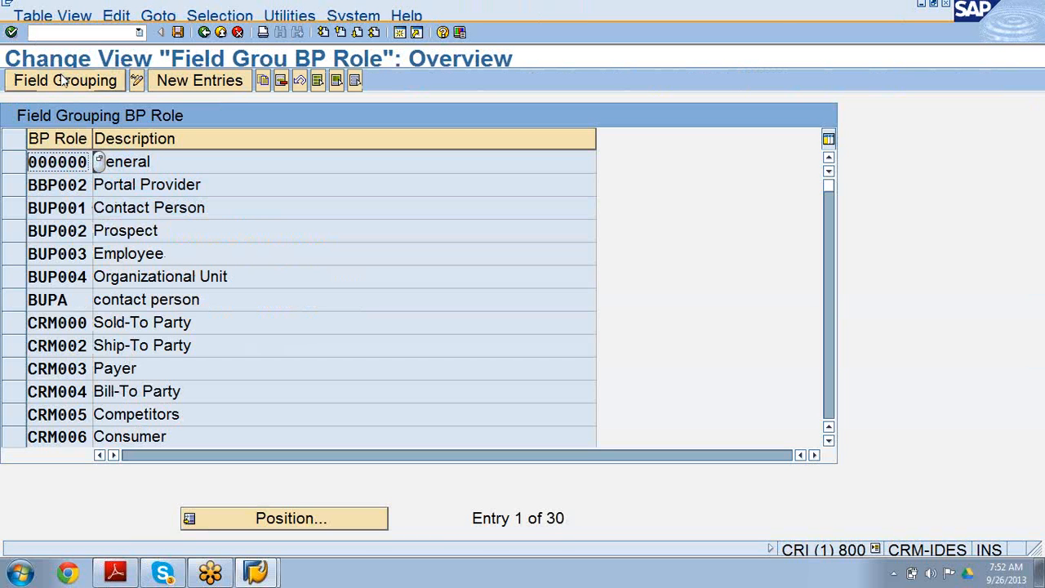
# Add BP role ZUP019 Central Contact as a new field grouping entry and save it to the customizing request.
pyautogui.click(184, 86)
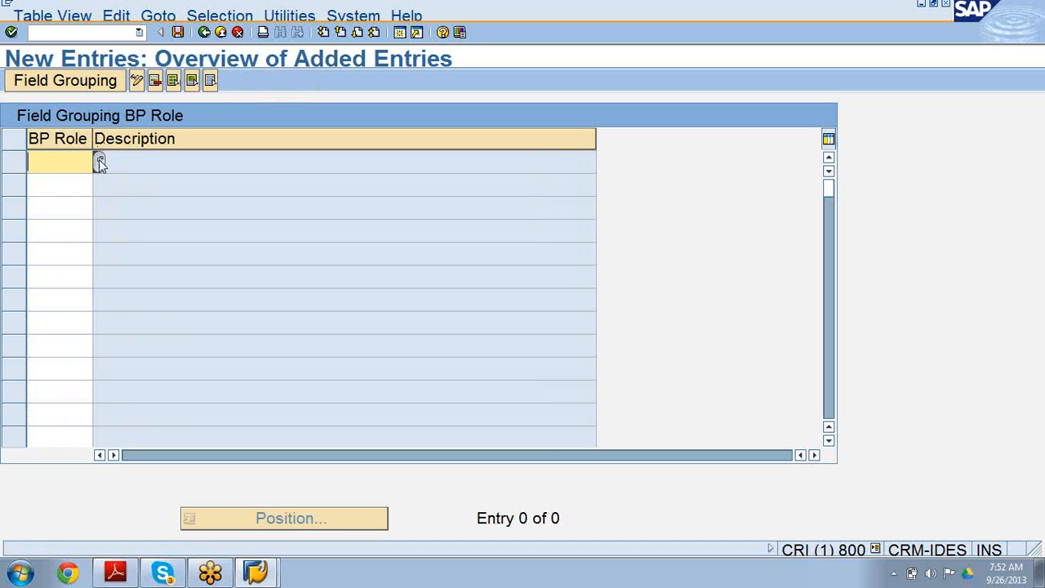
pyautogui.click(98, 161)
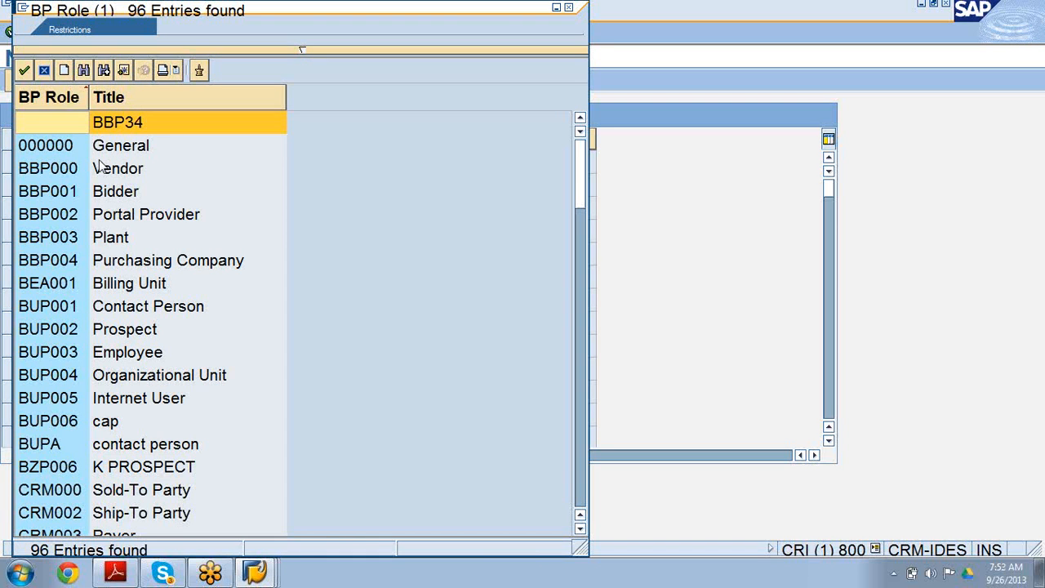
pyautogui.scroll(-12, 98, 166)
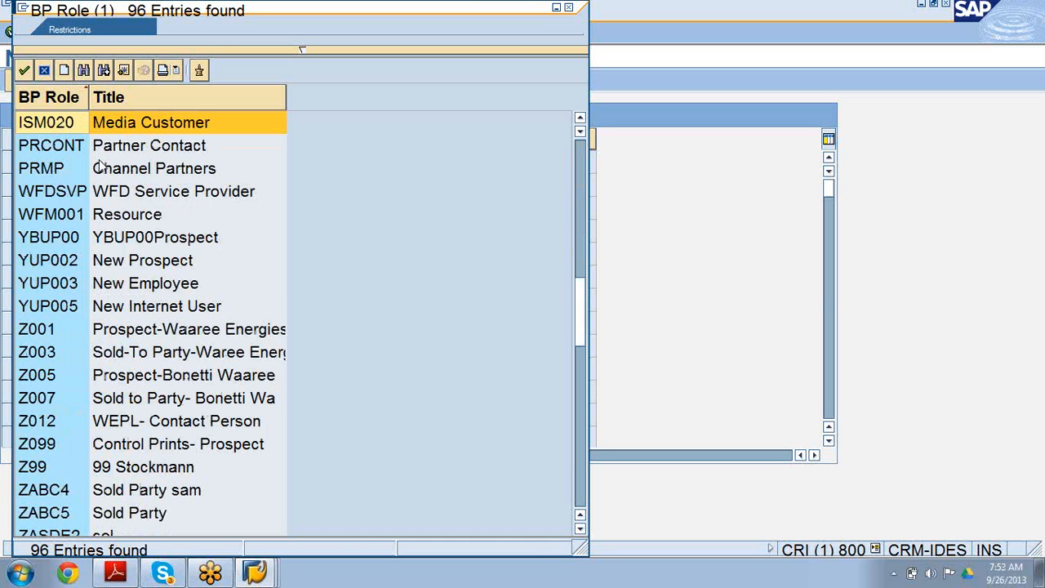
pyautogui.scroll(-6, 98, 166)
pyautogui.scroll(-6, 98, 166)
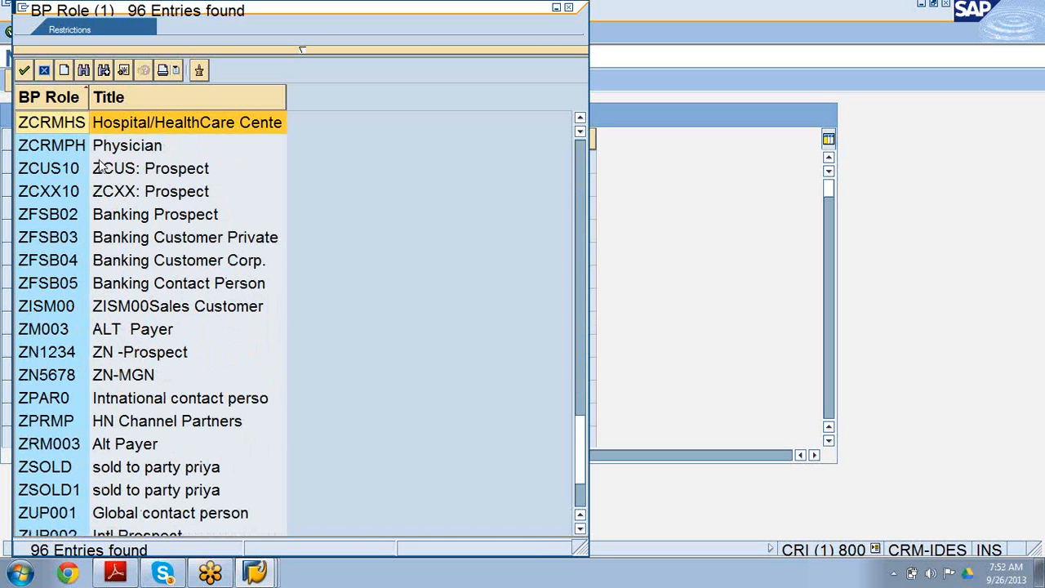
pyautogui.scroll(-2, 98, 166)
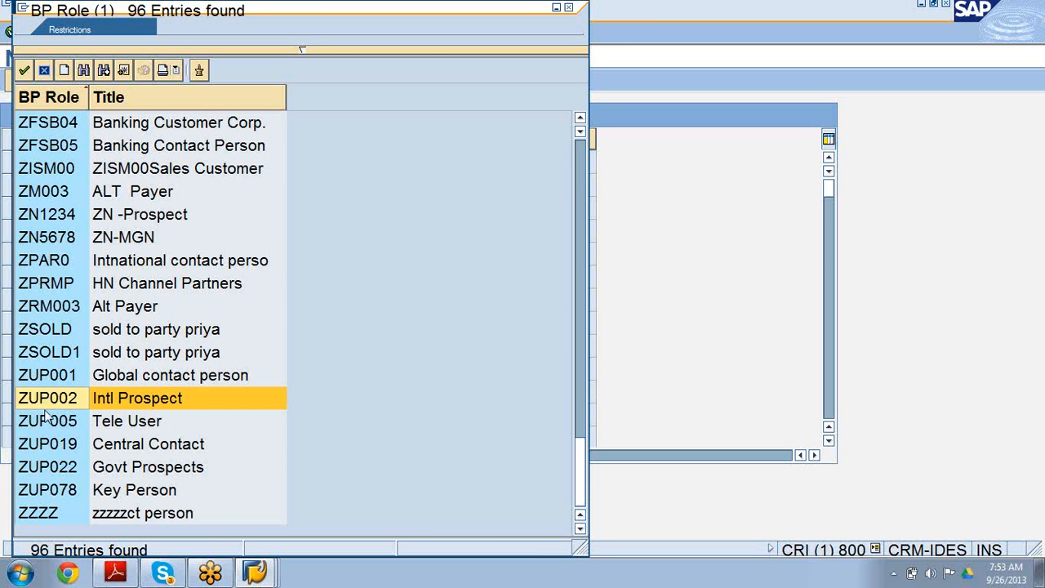
pyautogui.doubleClick(49, 444)
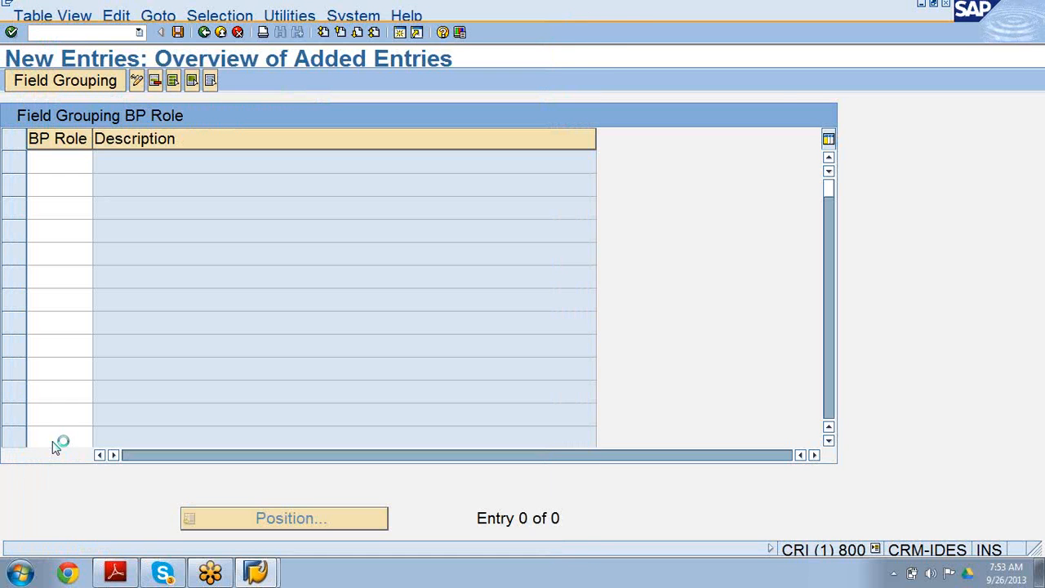
pyautogui.press('Return')
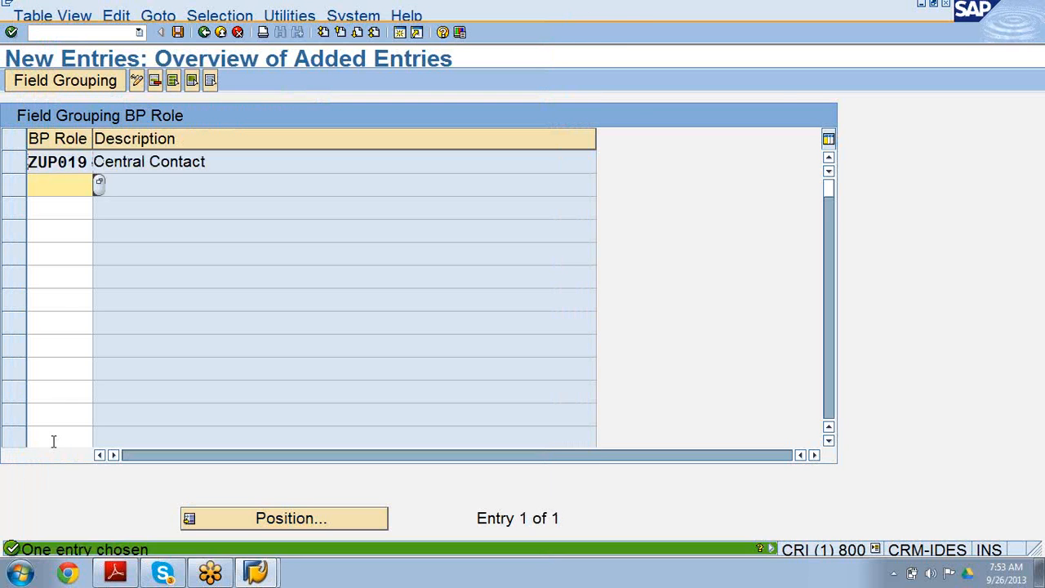
pyautogui.click(179, 31)
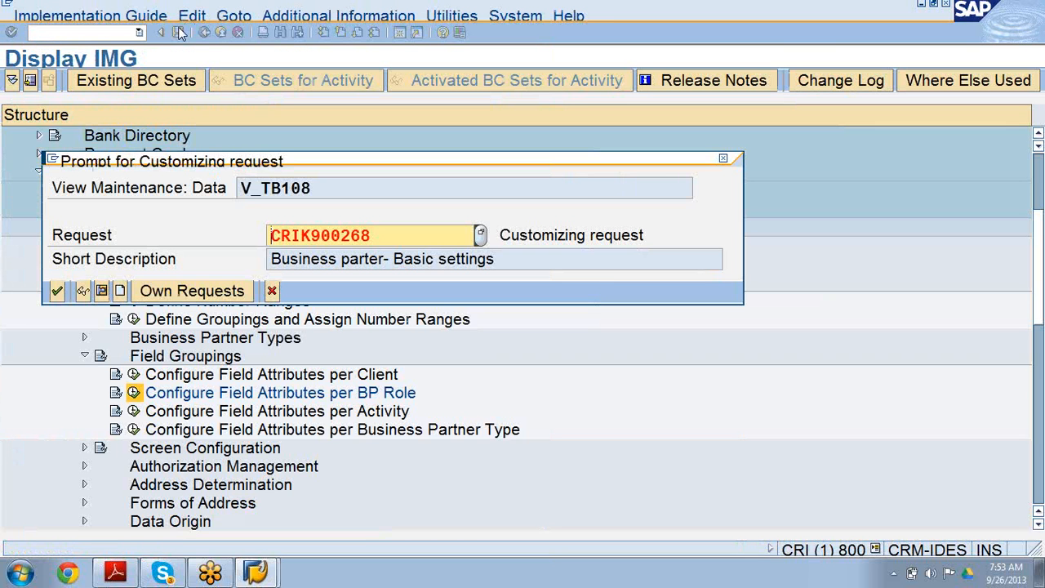
pyautogui.press('Return')
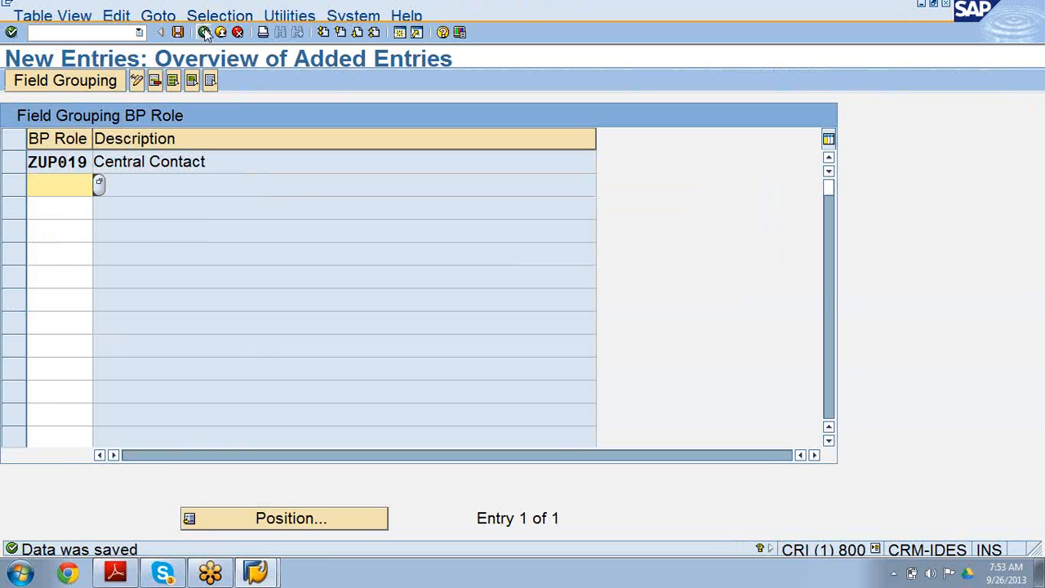
# Reopen Configure Field Attributes per BP Role, open the field grouping of ZUP019 and view its Bank Details data set.
pyautogui.click(204, 32)
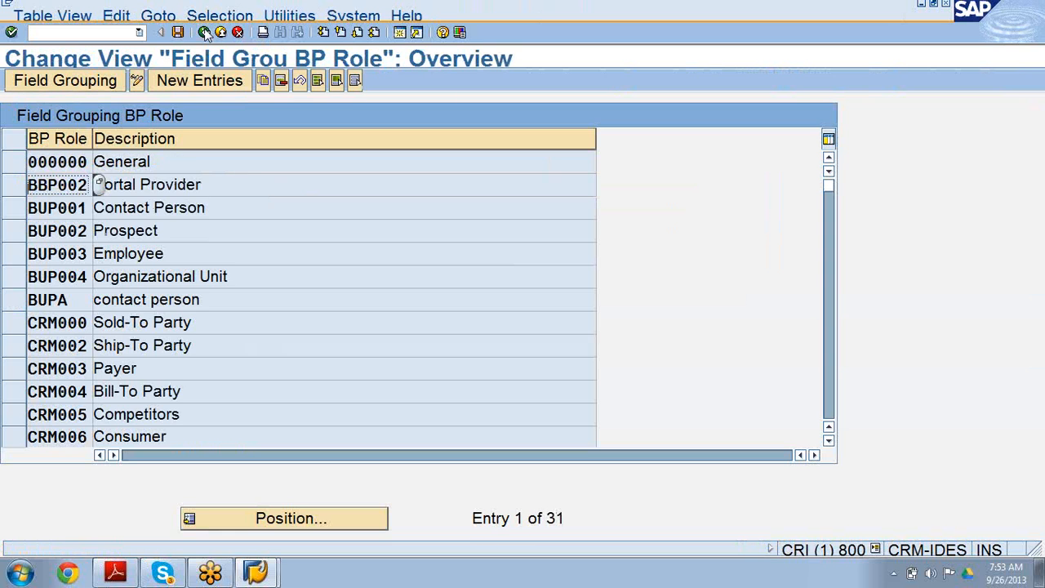
pyautogui.click(204, 32)
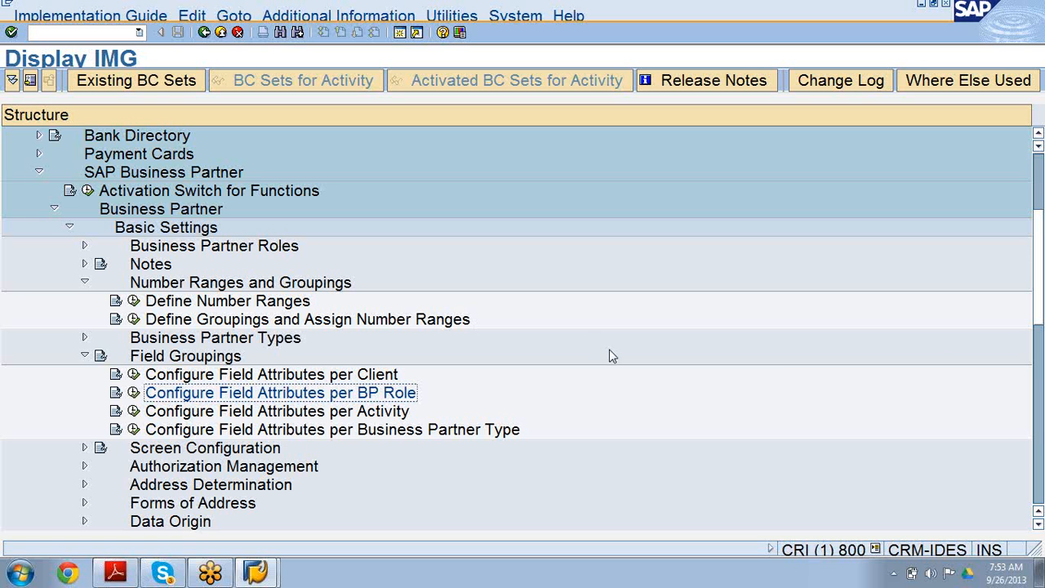
pyautogui.click(134, 393)
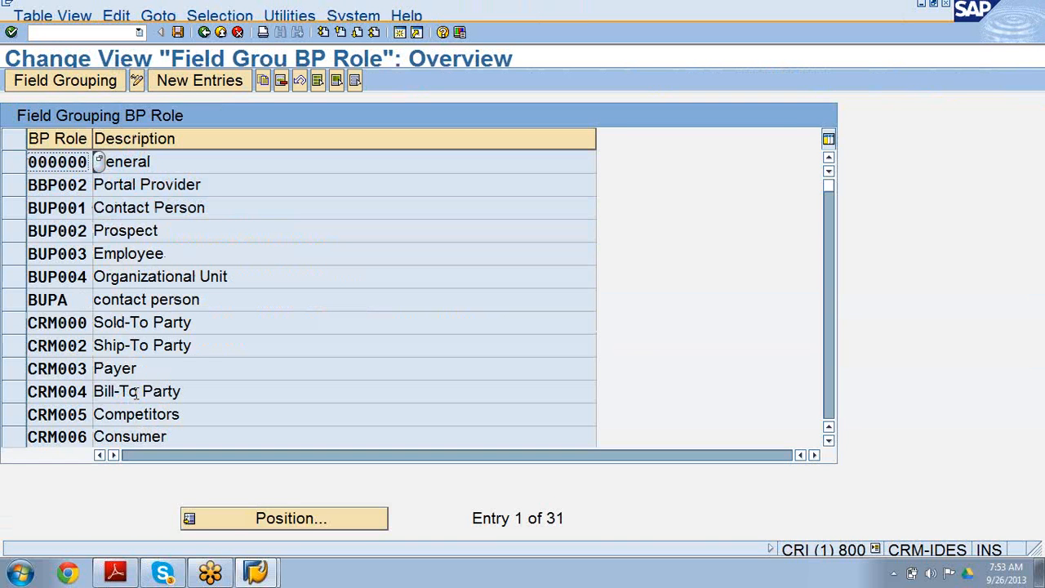
pyautogui.scroll(-1, 137, 392)
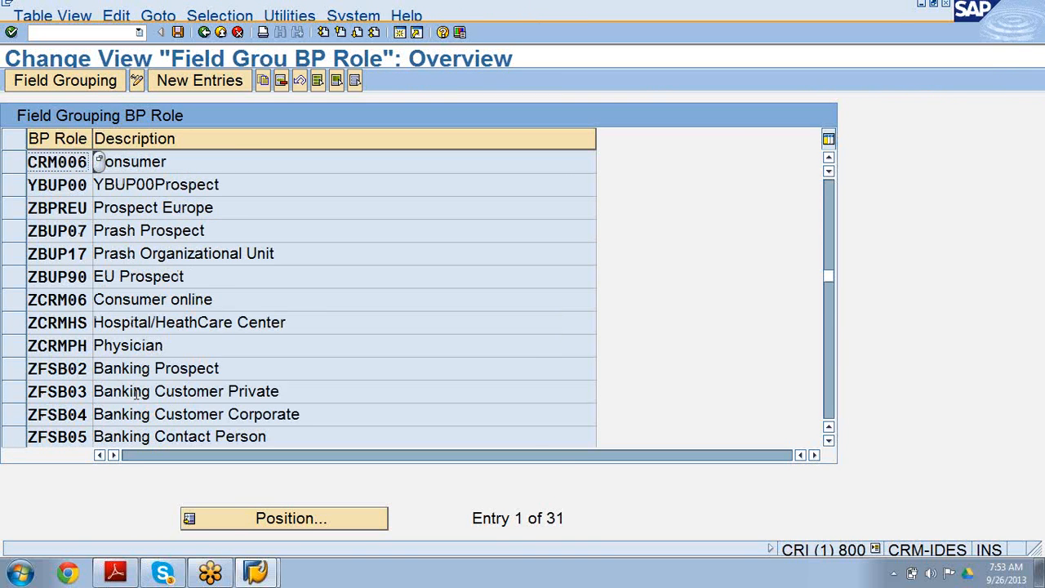
pyautogui.scroll(-1, 136, 394)
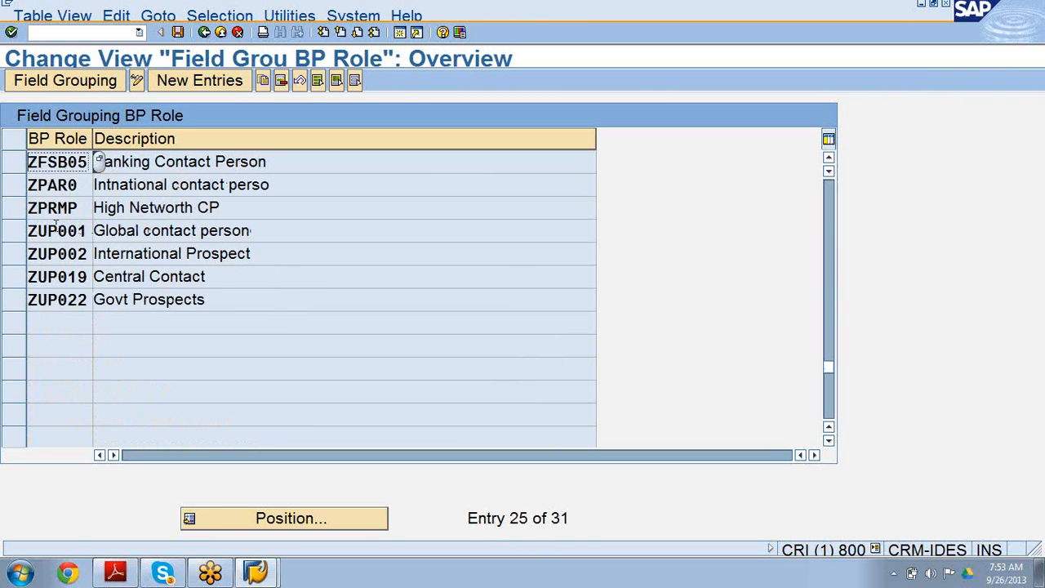
pyautogui.click(17, 281)
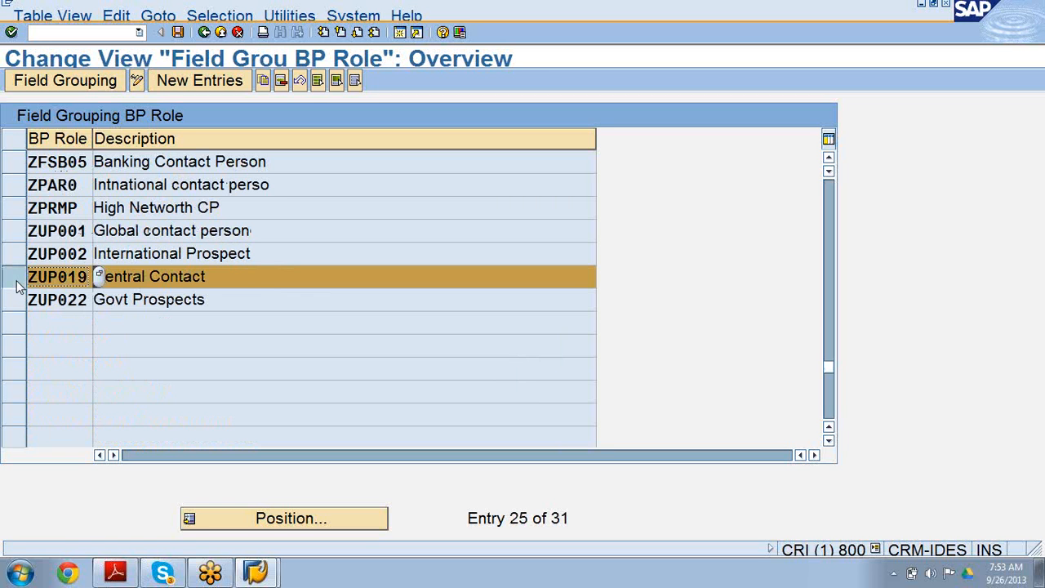
pyautogui.click(64, 85)
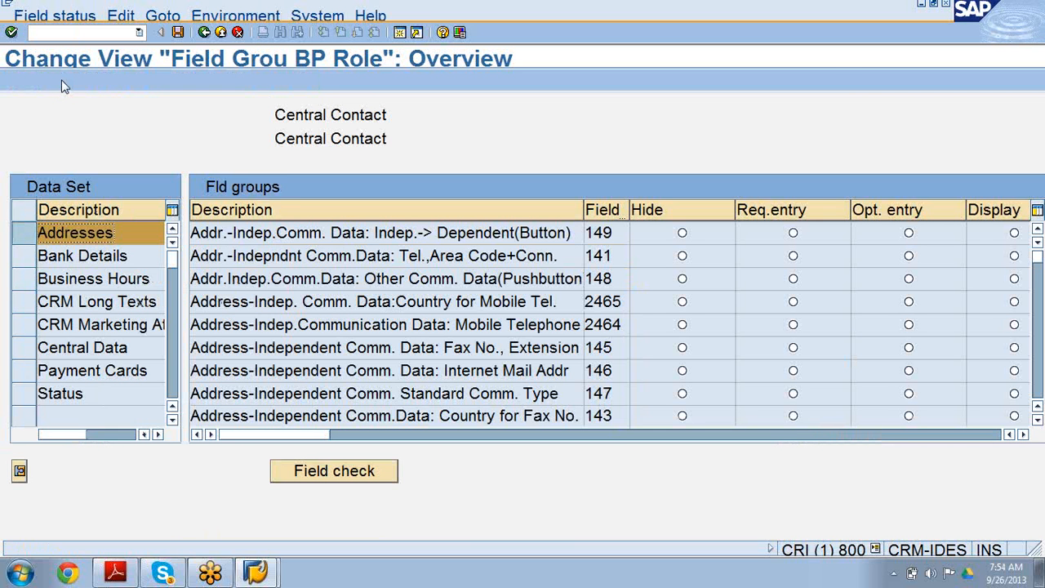
pyautogui.click(24, 261)
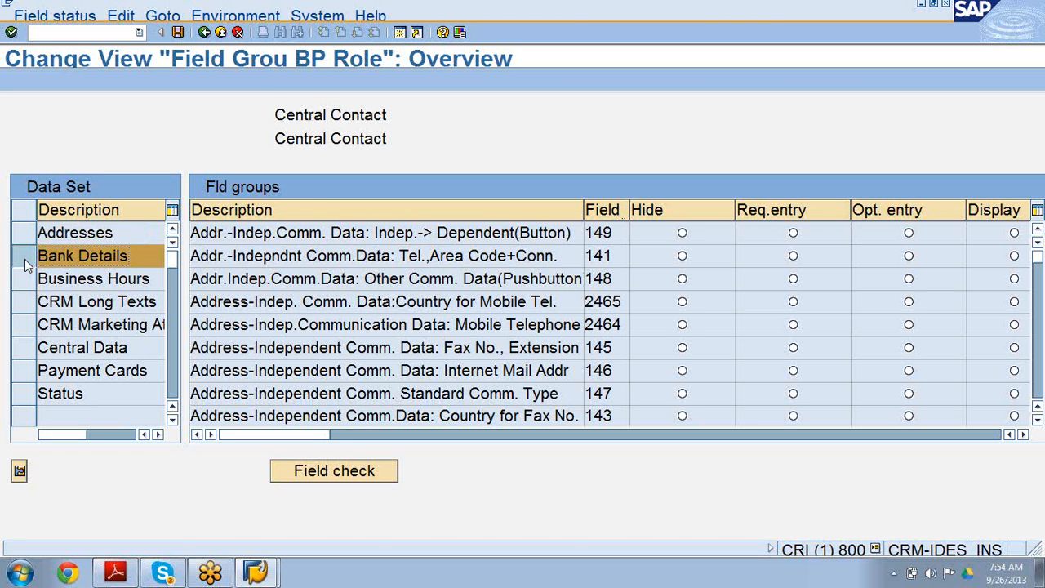
# Open a new session and start creating a person in Maintain Business Partner.
pyautogui.click(400, 32)
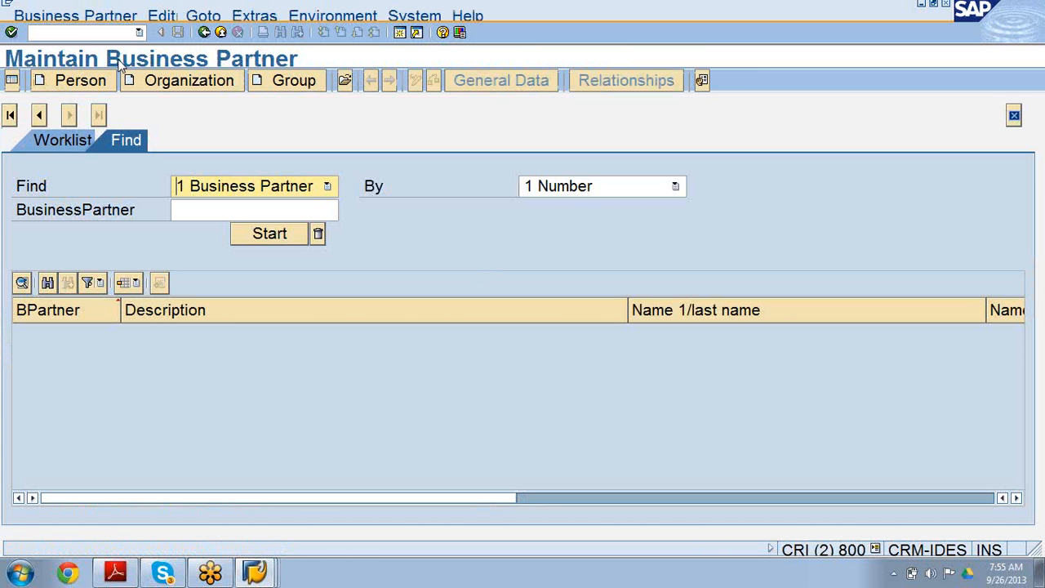
pyautogui.click(80, 81)
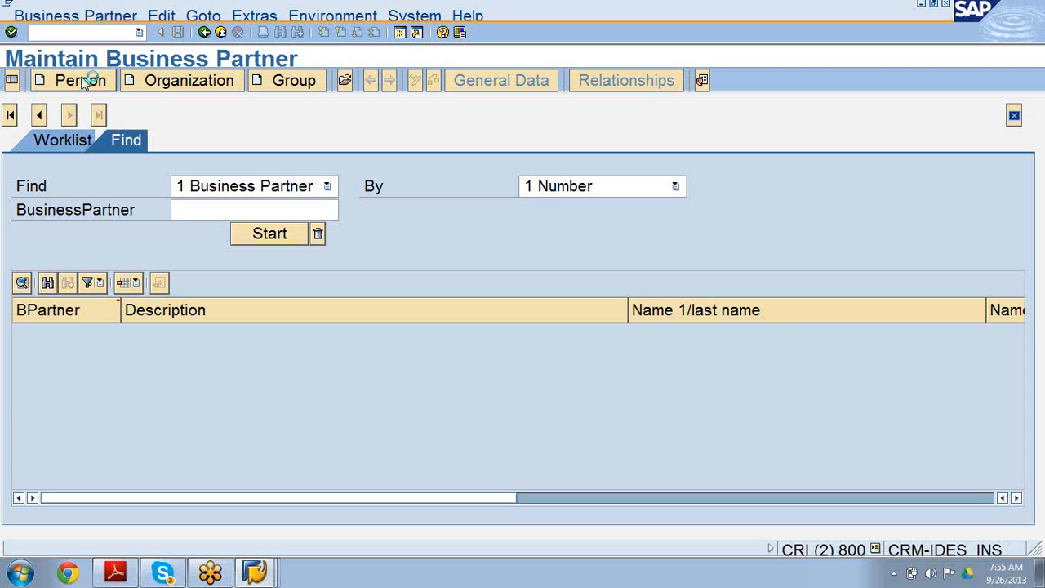
pyautogui.click(81, 80)
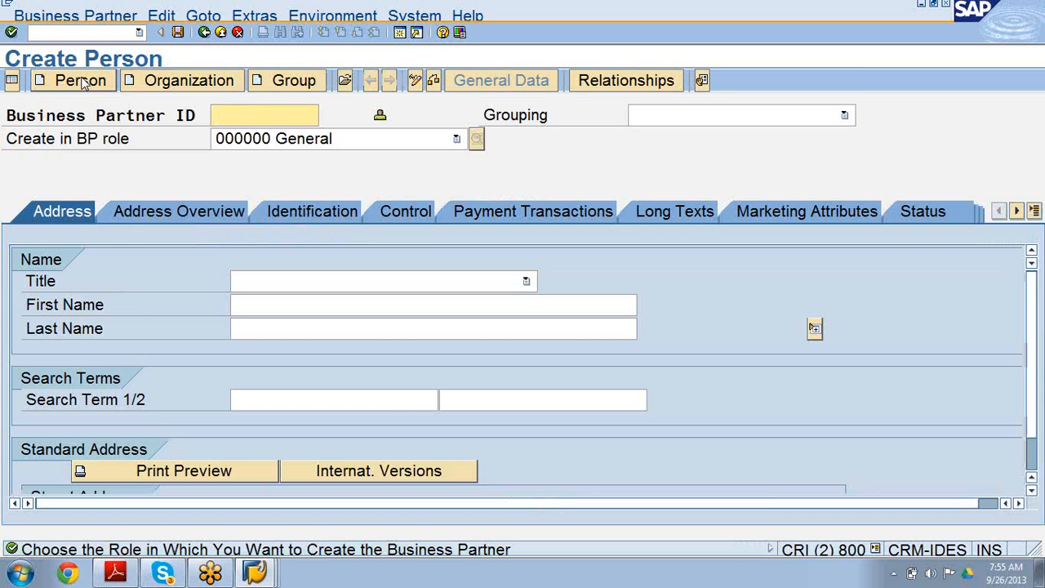
# Create the person in BP role ZUP019 Central Contact and open its Payment Transactions tab.
pyautogui.click(457, 140)
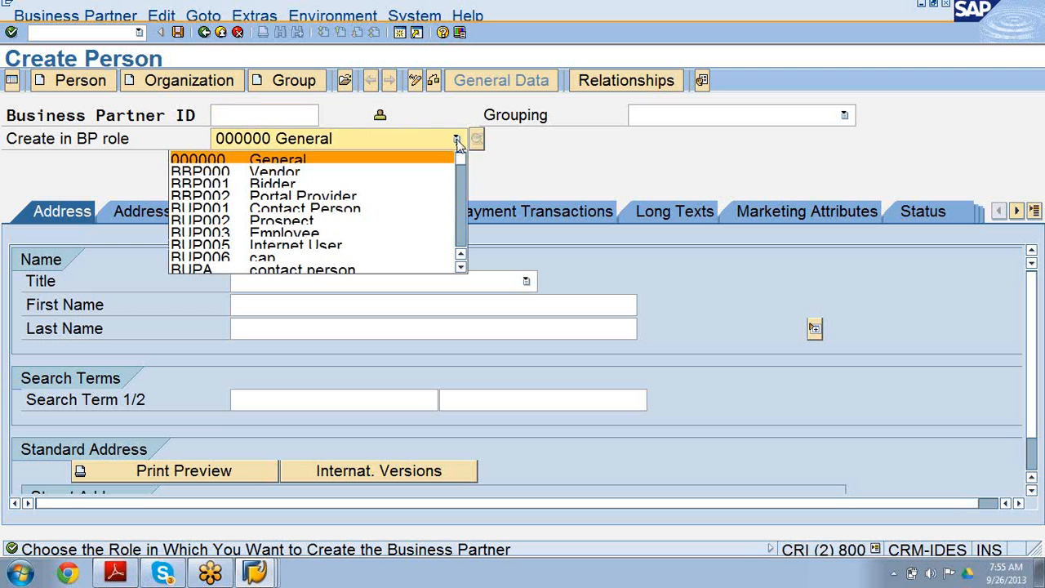
pyautogui.press('Down')
pyautogui.press('Down')
pyautogui.press('Down')
pyautogui.press('Down')
pyautogui.press('Down')
pyautogui.press('Down')
pyautogui.press('Down')
pyautogui.press('Down')
pyautogui.press('Down')
pyautogui.press('Down')
pyautogui.press('Down')
pyautogui.press('Down')
pyautogui.press('Down')
pyautogui.press('Down')
pyautogui.press('Down')
pyautogui.press('Down')
pyautogui.press('Down')
pyautogui.press('Down')
pyautogui.press('Down')
pyautogui.press('Down')
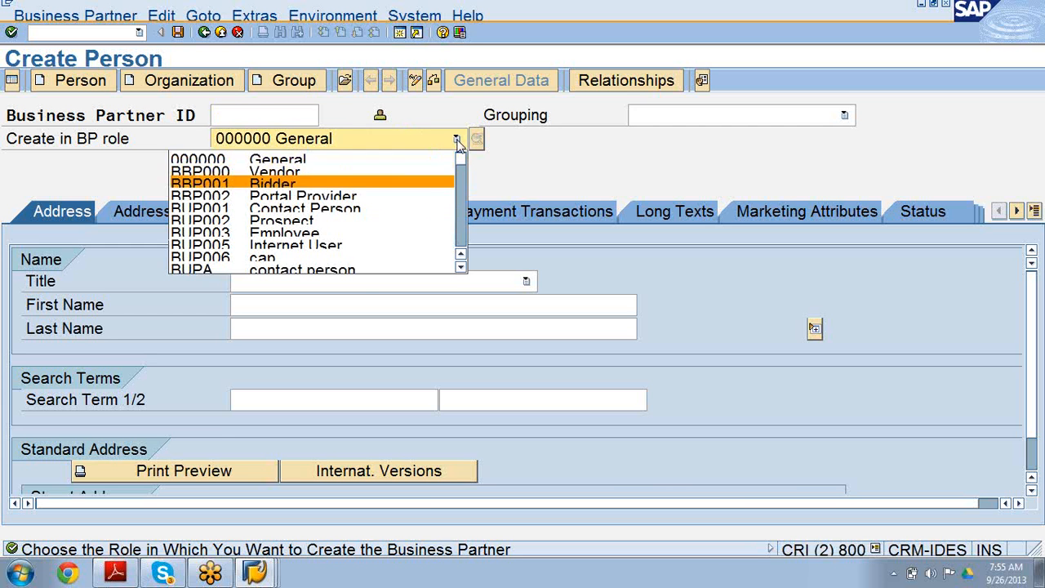
pyautogui.press('Down')
pyautogui.press('Down')
pyautogui.press('Down')
pyautogui.press('Down')
pyautogui.press('Down')
pyautogui.press('Down')
pyautogui.press('Down')
pyautogui.press('Down')
pyautogui.press('Down')
pyautogui.press('Down')
pyautogui.press('Down')
pyautogui.press('Down')
pyautogui.press('Down')
pyautogui.press('Down')
pyautogui.press('Down')
pyautogui.press('Down')
pyautogui.press('Down')
pyautogui.press('Down')
pyautogui.press('Down')
pyautogui.press('Down')
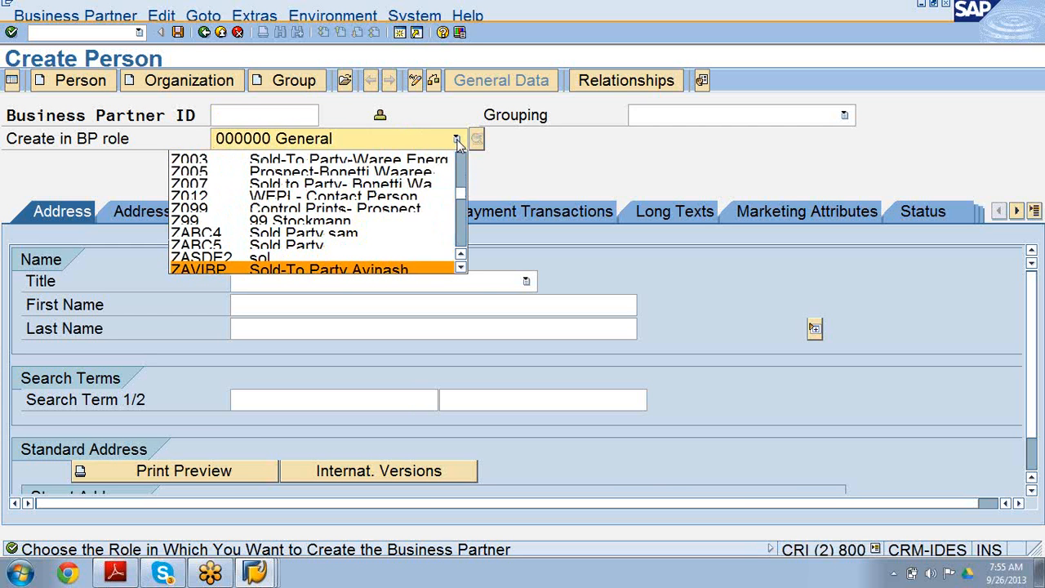
pyautogui.press('Down')
pyautogui.press('Down')
pyautogui.press('Down')
pyautogui.press('Down')
pyautogui.press('Down')
pyautogui.press('Down')
pyautogui.press('Down')
pyautogui.press('Down')
pyautogui.press('Down')
pyautogui.press('Down')
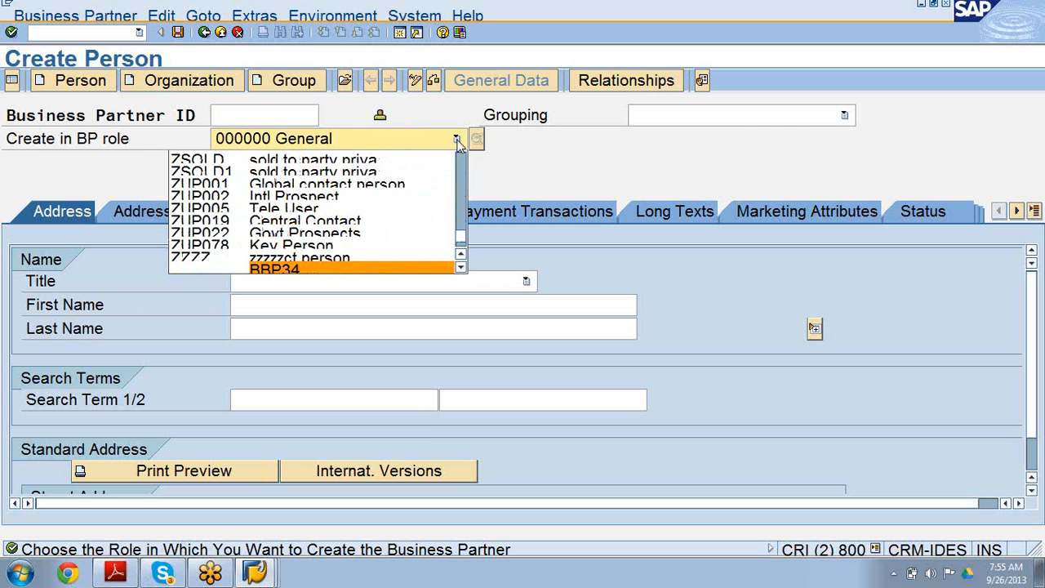
pyautogui.click(373, 222)
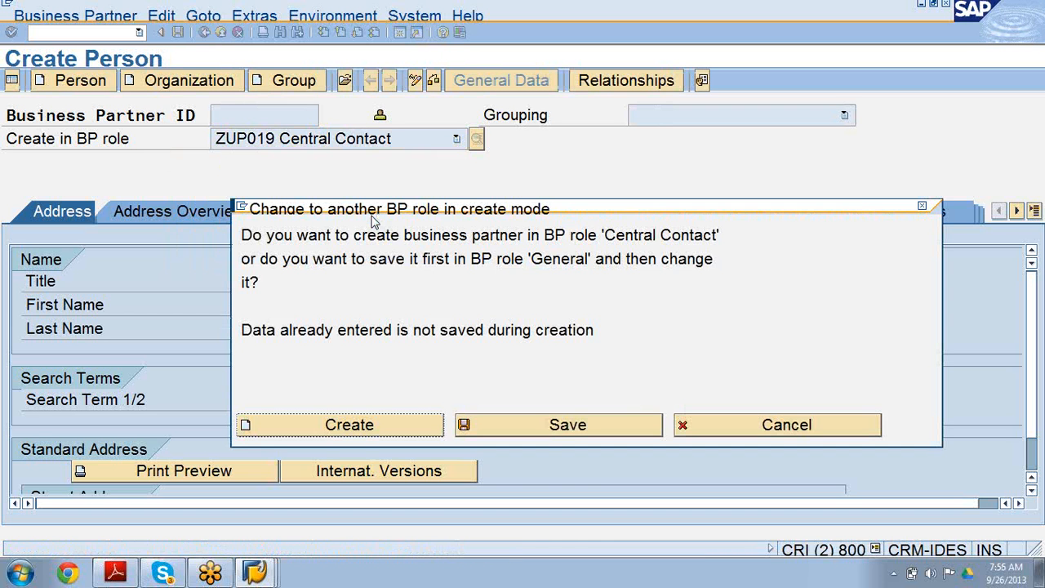
pyautogui.click(350, 428)
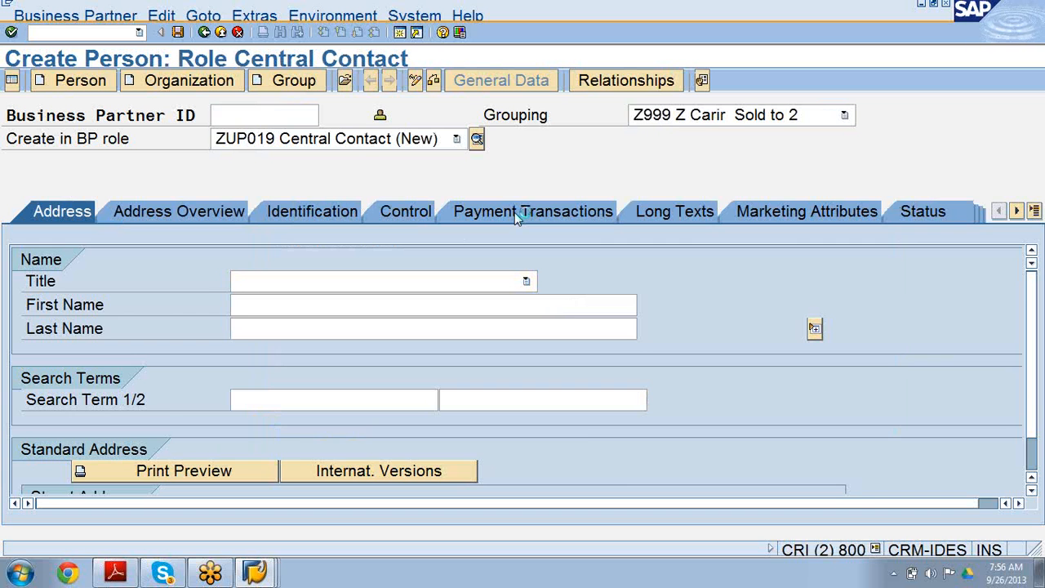
pyautogui.click(515, 212)
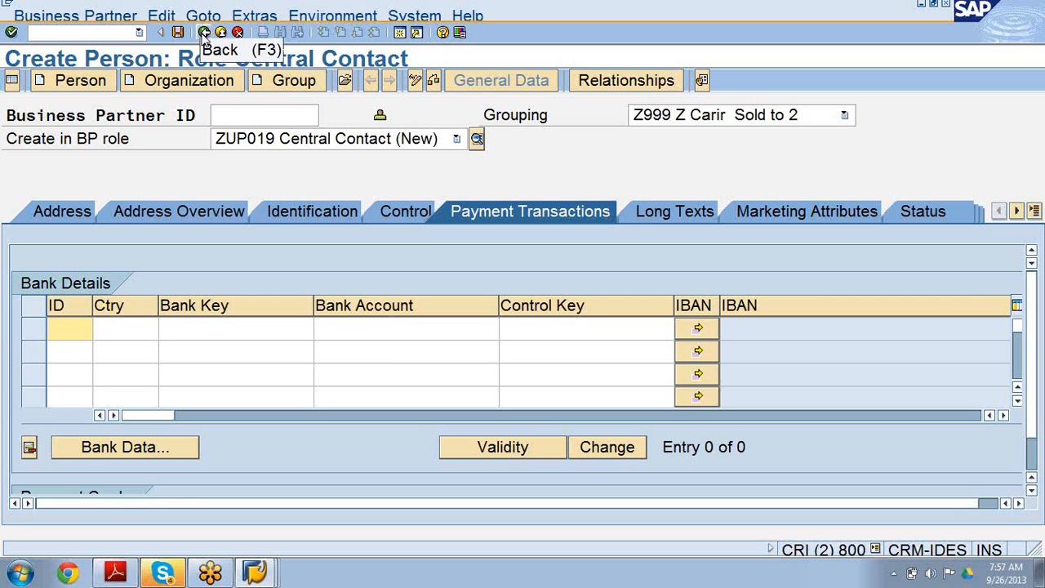
# In the ZUP019 field grouping, set the Bank Details field group 9 to Hide and save.
pyautogui.click(255, 572)
pyautogui.click(233, 511)
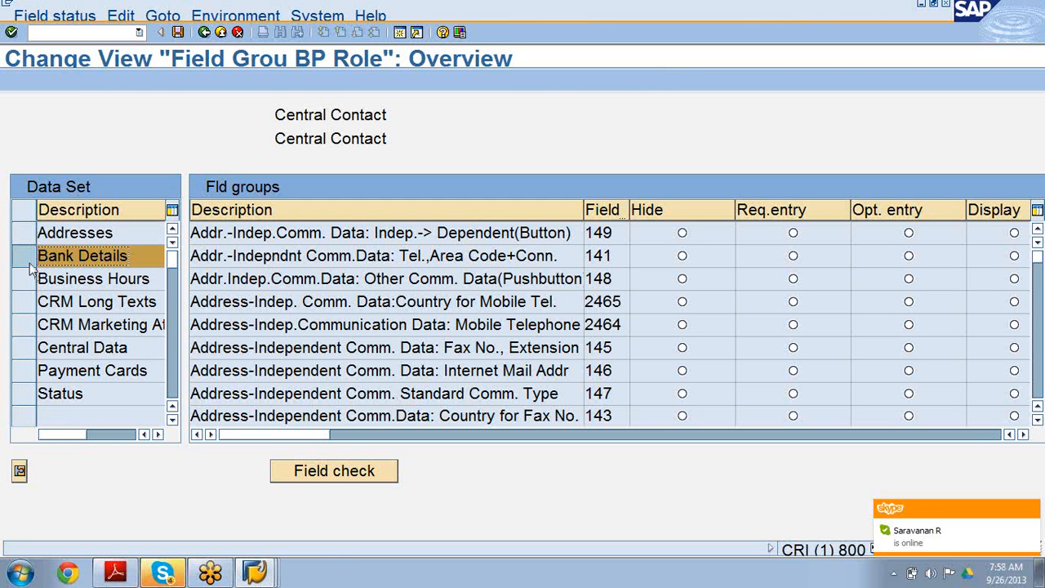
pyautogui.click(20, 473)
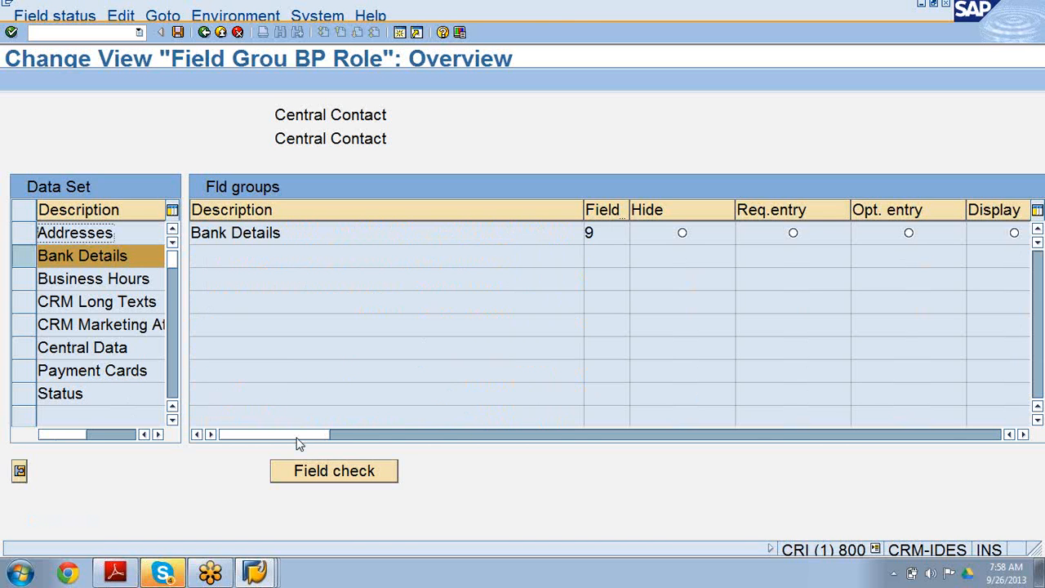
pyautogui.moveTo(298, 439); pyautogui.dragTo(341, 444)
pyautogui.click(682, 235)
pyautogui.click(178, 33)
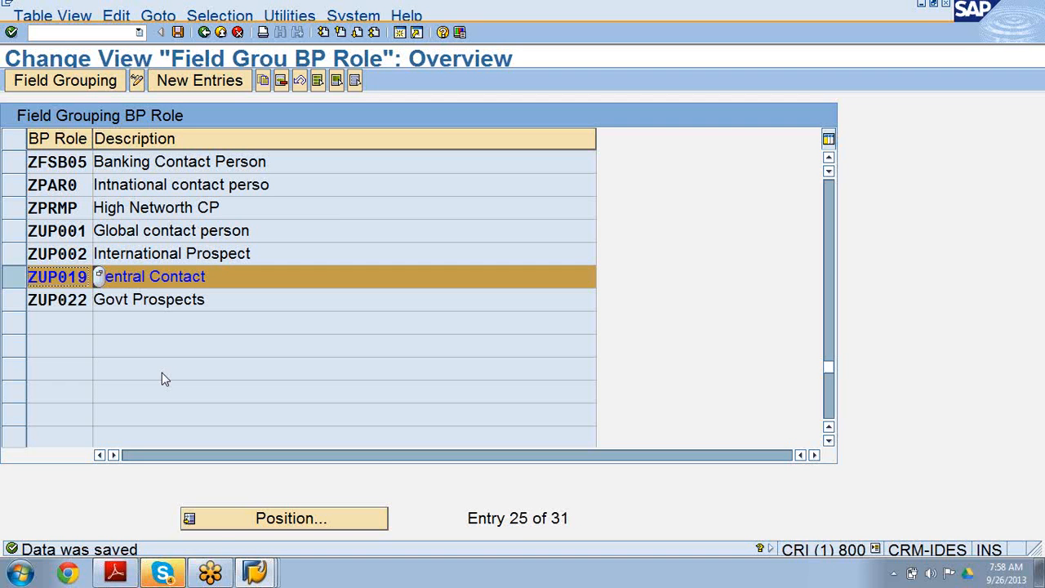
# Return to the create-person session and restart the business partner transaction with /nbp.
pyautogui.moveTo(253, 574)
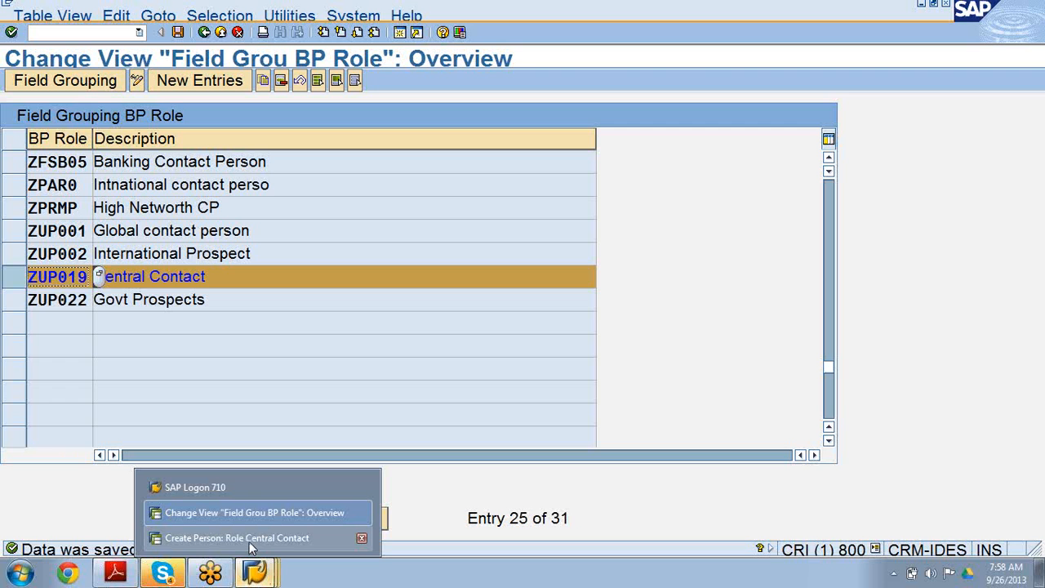
pyautogui.click(249, 539)
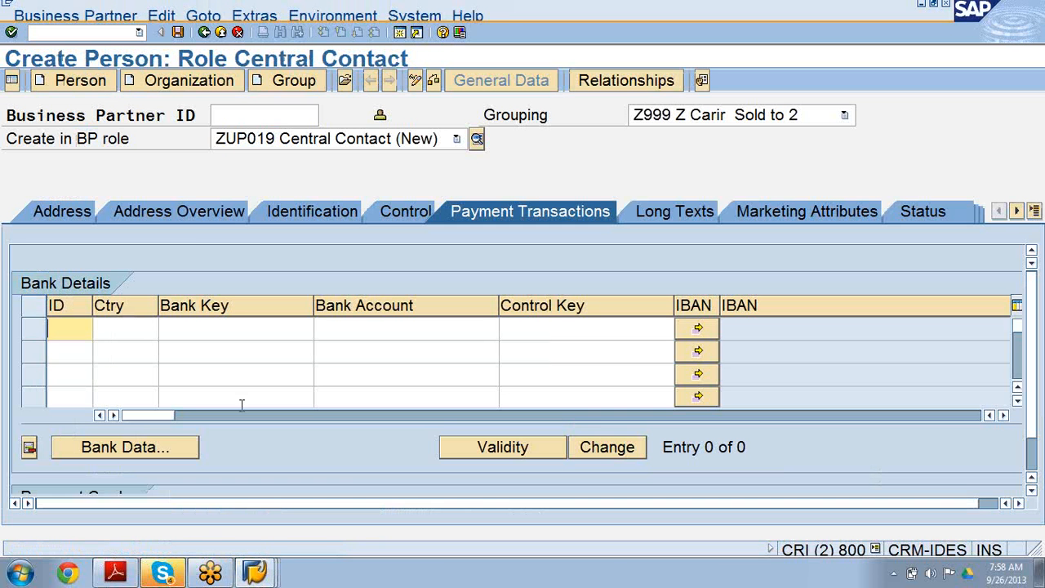
pyautogui.click(140, 34)
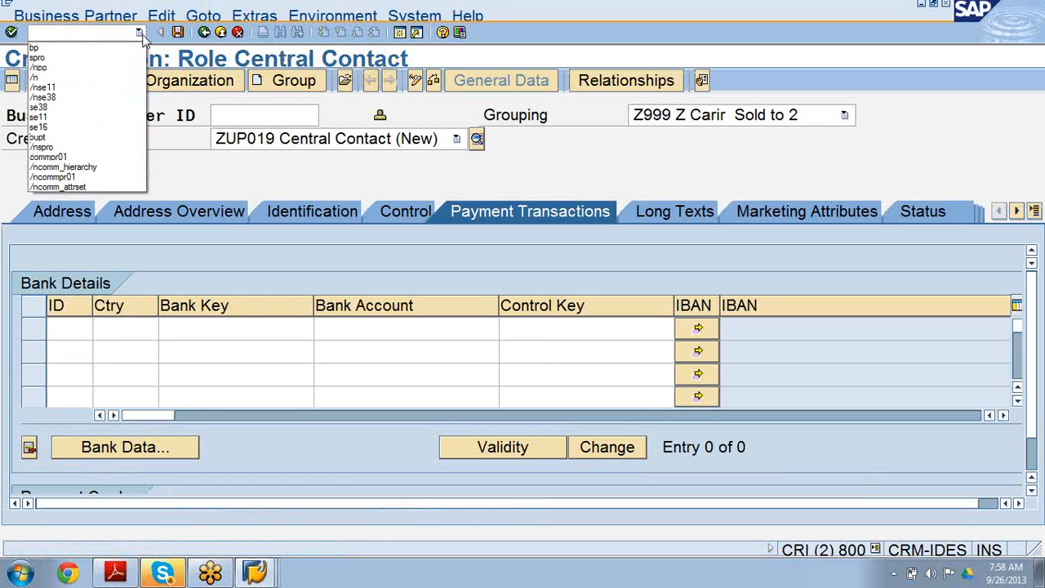
pyautogui.click(122, 67)
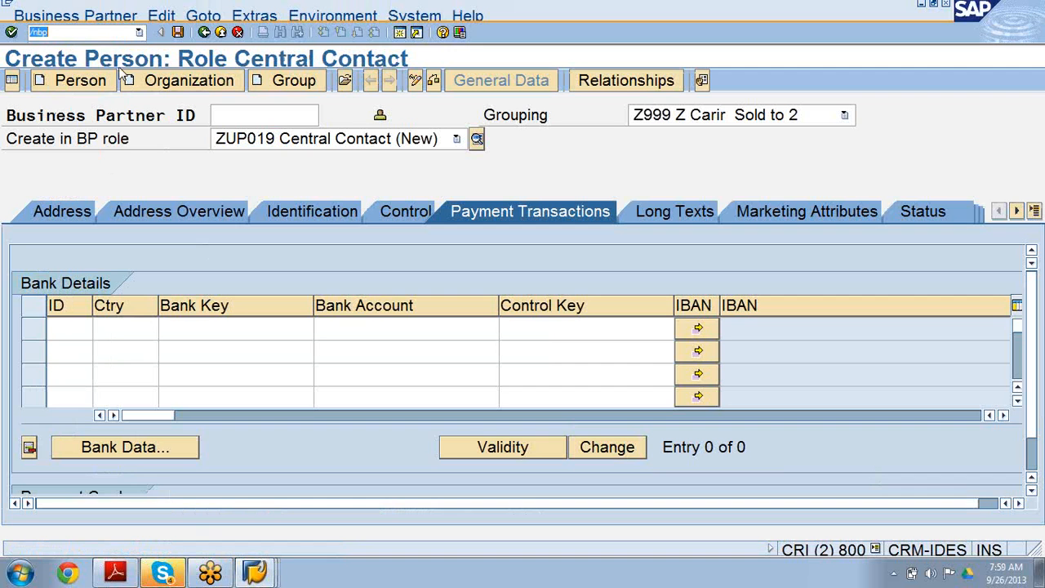
pyautogui.click(107, 36)
pyautogui.press('Return')
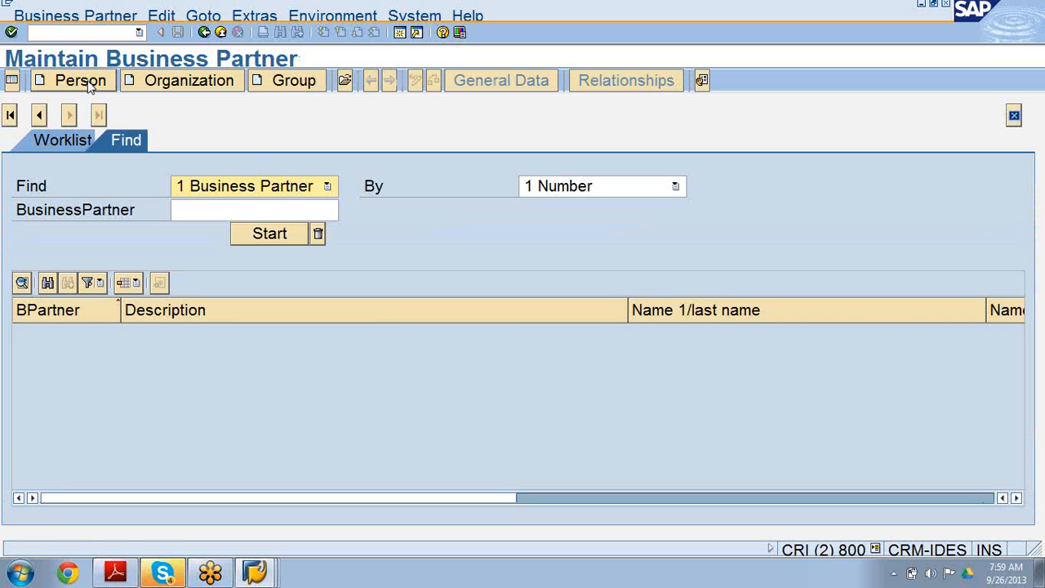
# Start a new person in BP role ZUP019 Central Contact, confirm creating in that role, and open Payment Transactions.
pyautogui.click(92, 87)
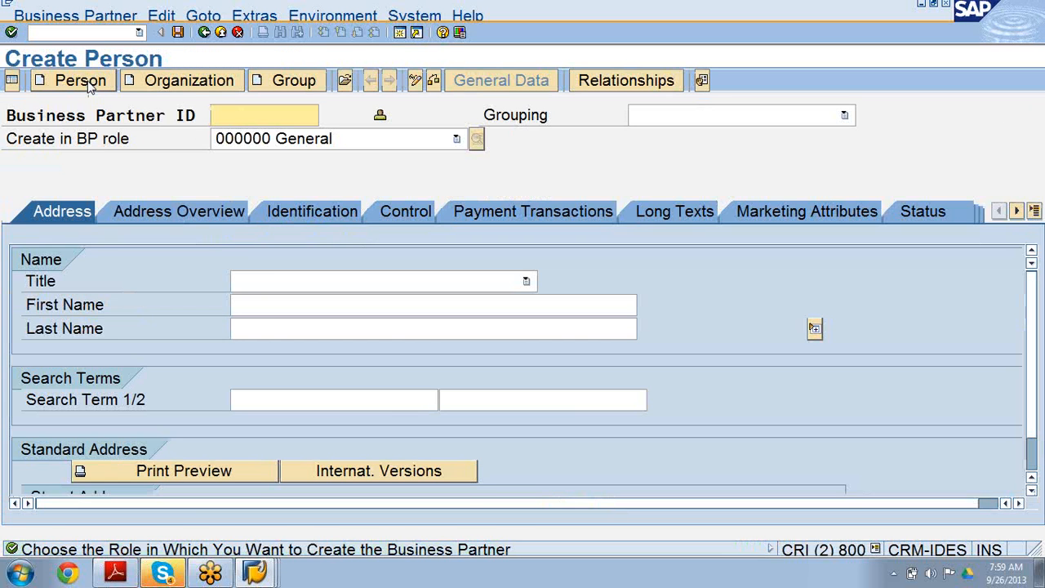
pyautogui.click(456, 140)
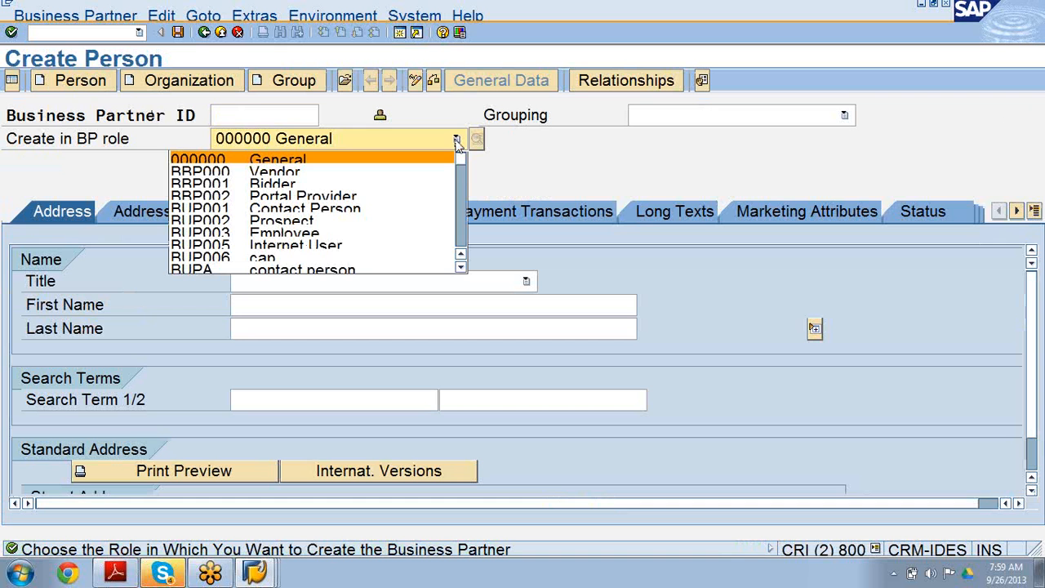
pyautogui.click(460, 268)
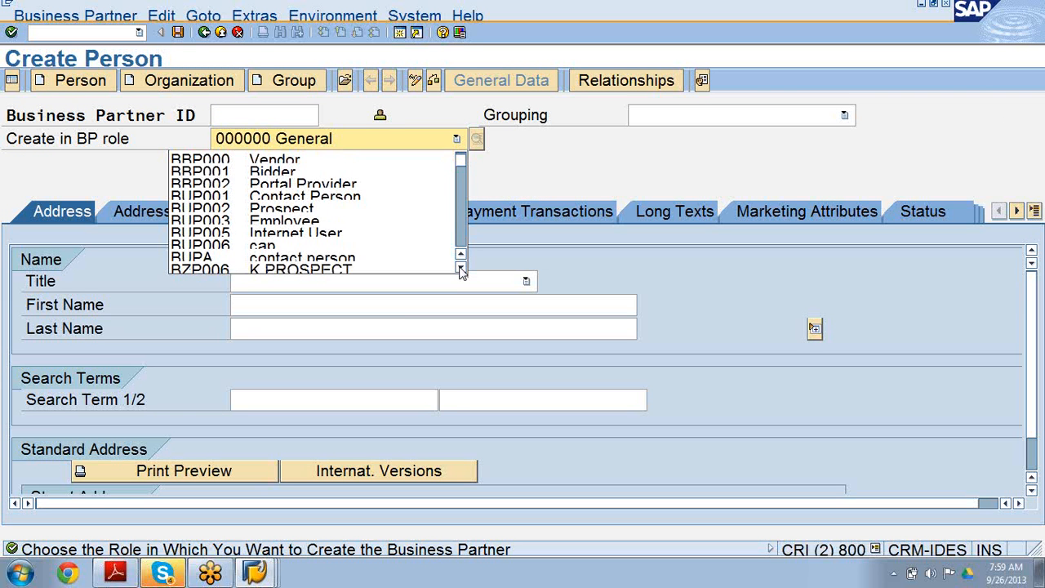
pyautogui.moveTo(460, 271); pyautogui.dragTo(461, 271)
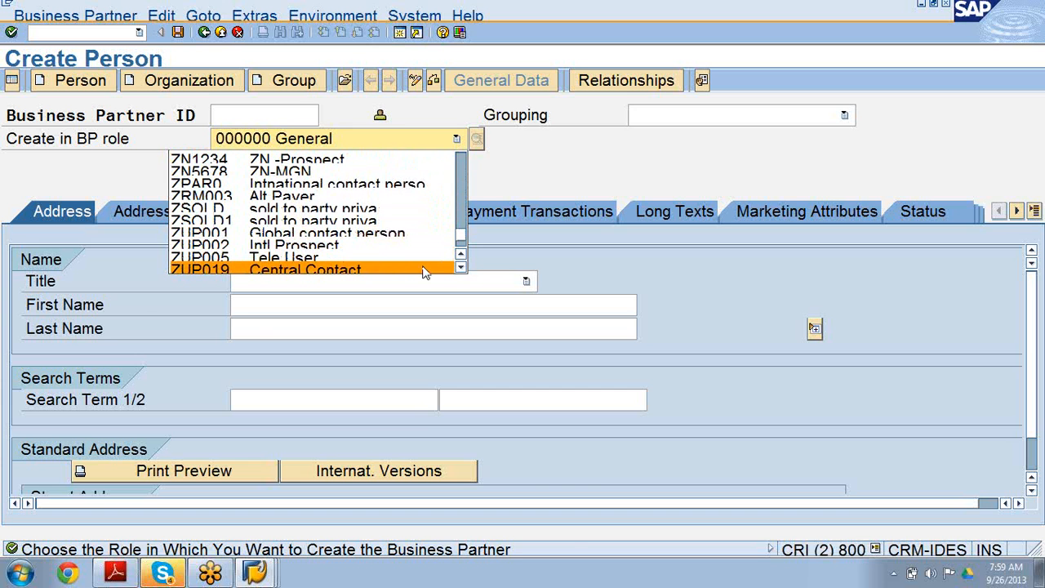
pyautogui.click(423, 272)
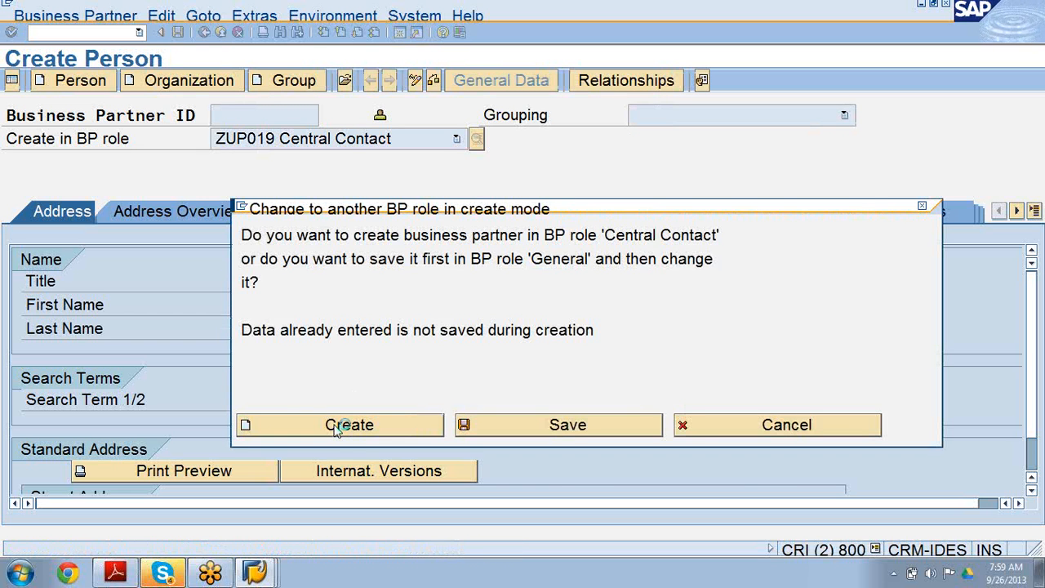
pyautogui.click(349, 425)
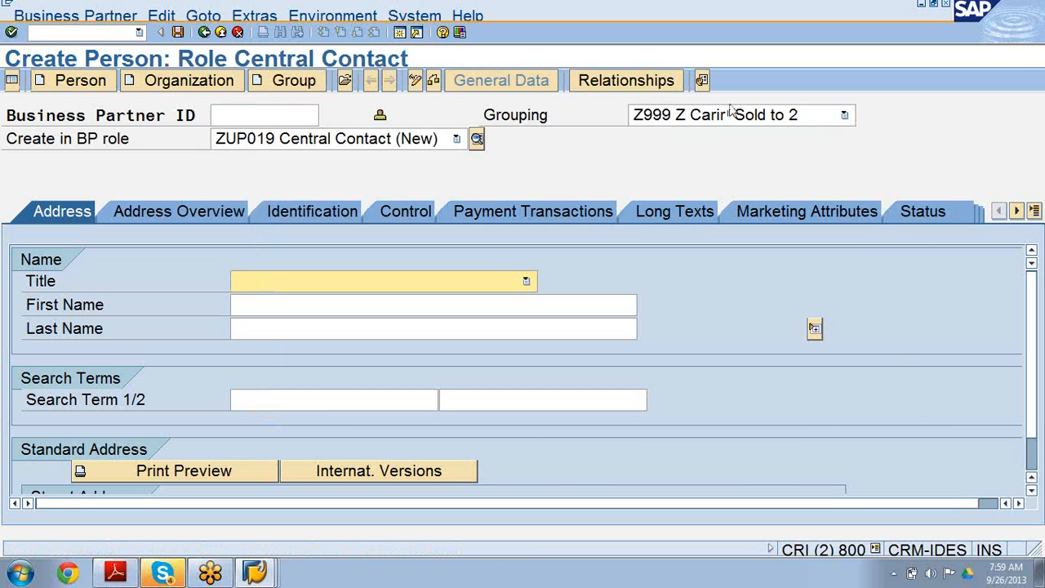
pyautogui.click(551, 209)
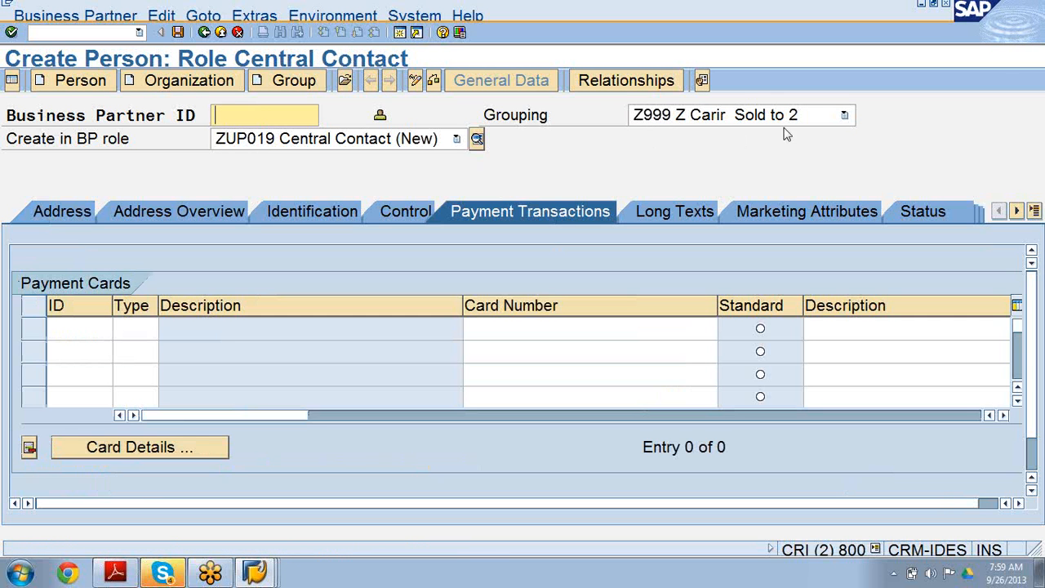
# Set the person's grouping to 0056 ENCCON.
pyautogui.click(840, 119)
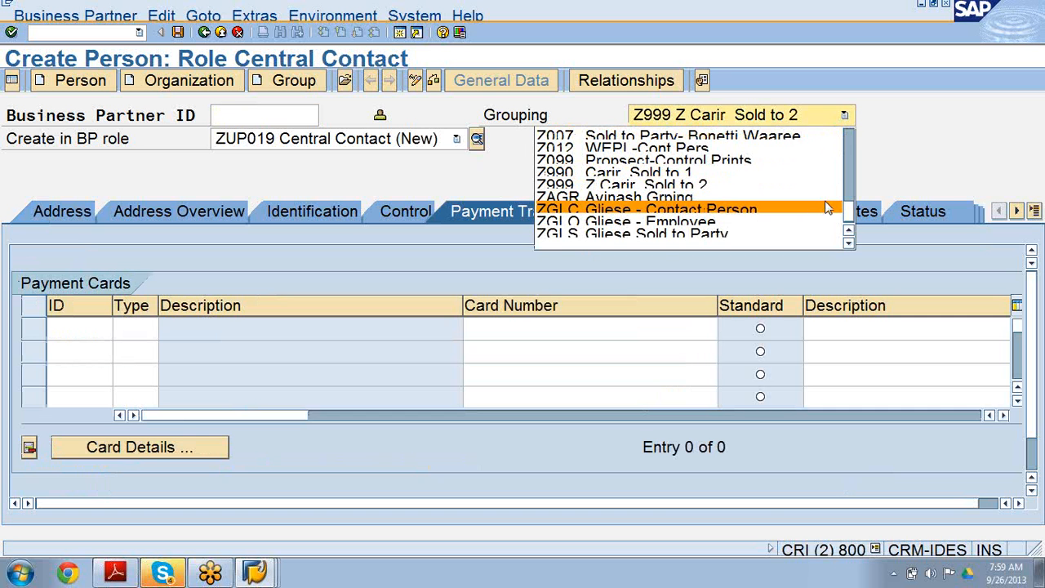
pyautogui.moveTo(849, 219); pyautogui.dragTo(849, 169)
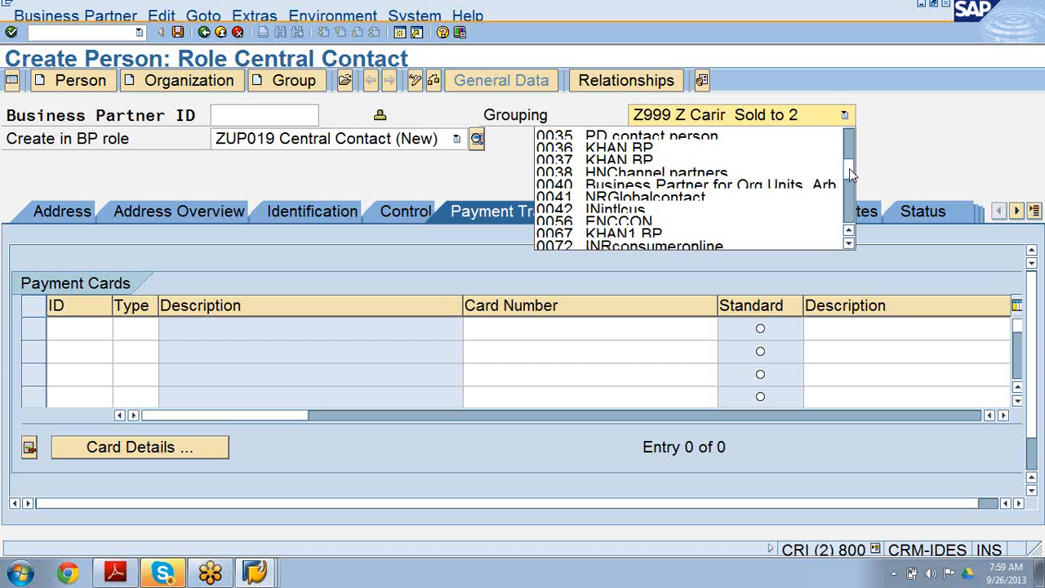
pyautogui.click(668, 224)
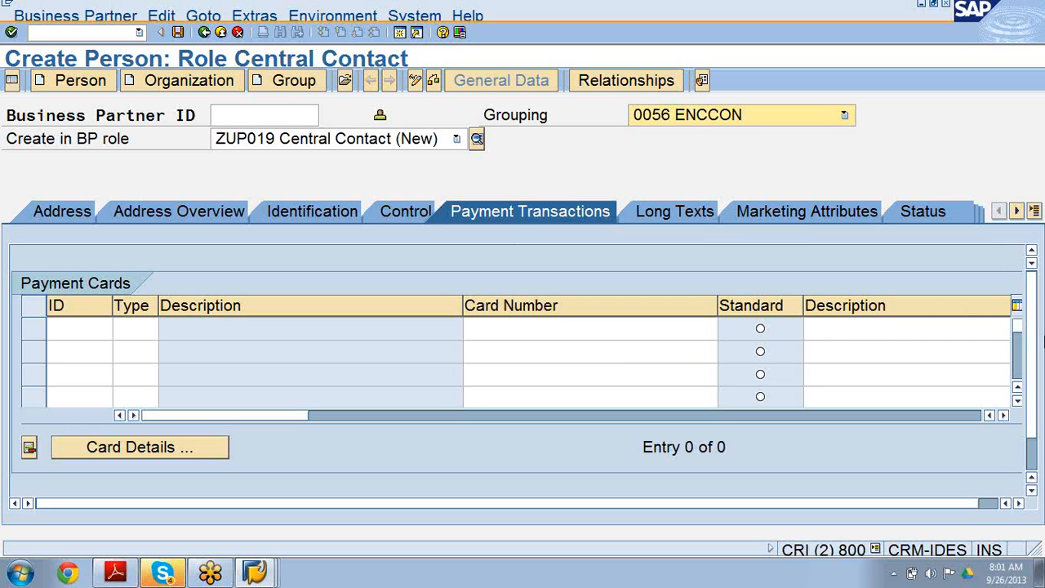
# Try to save the new person without a business partner ID.
pyautogui.moveTo(1033, 347); pyautogui.dragTo(1043, 257)
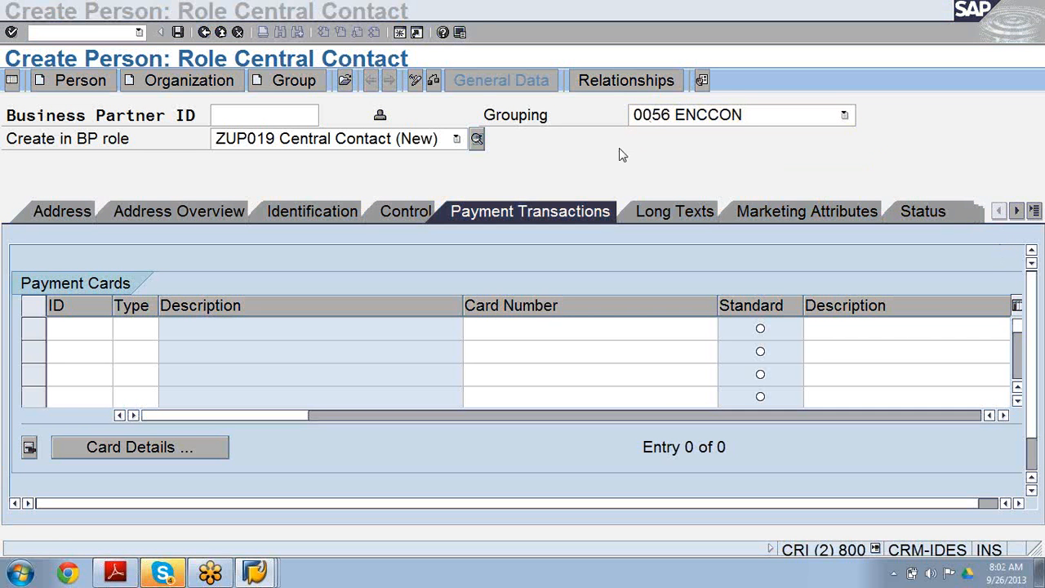
pyautogui.click(619, 149)
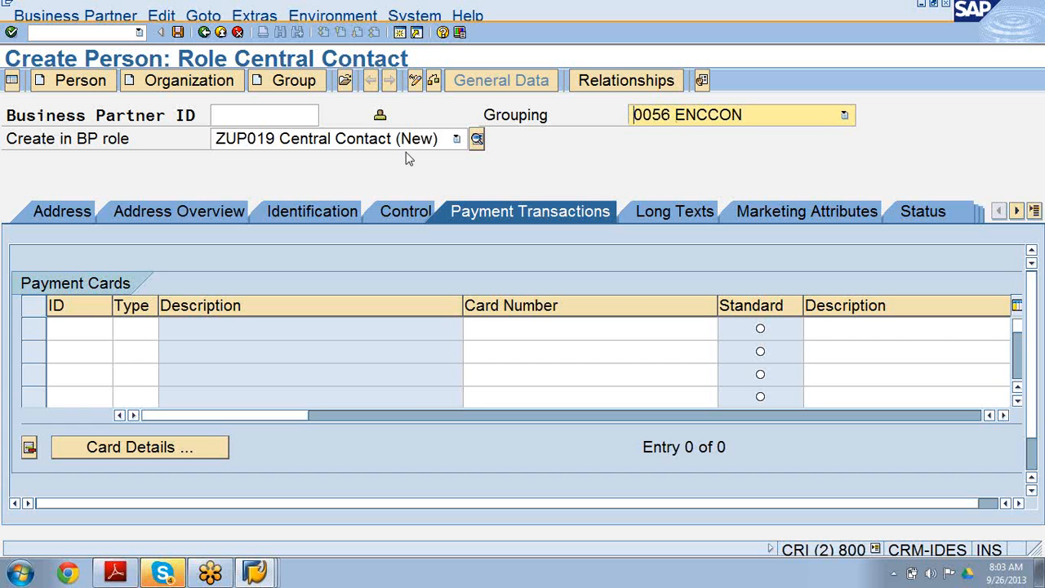
pyautogui.click(275, 114)
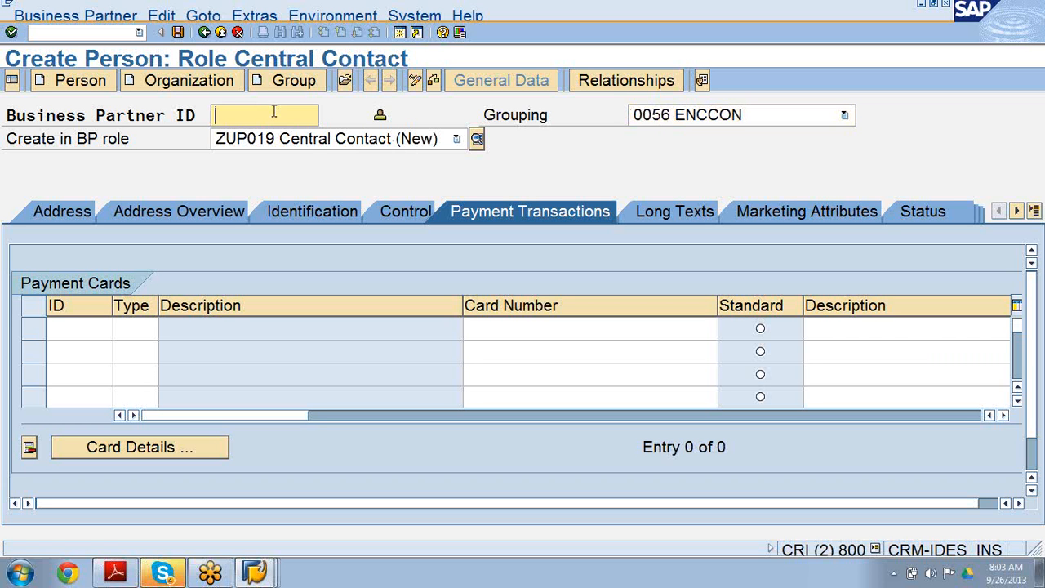
pyautogui.click(177, 33)
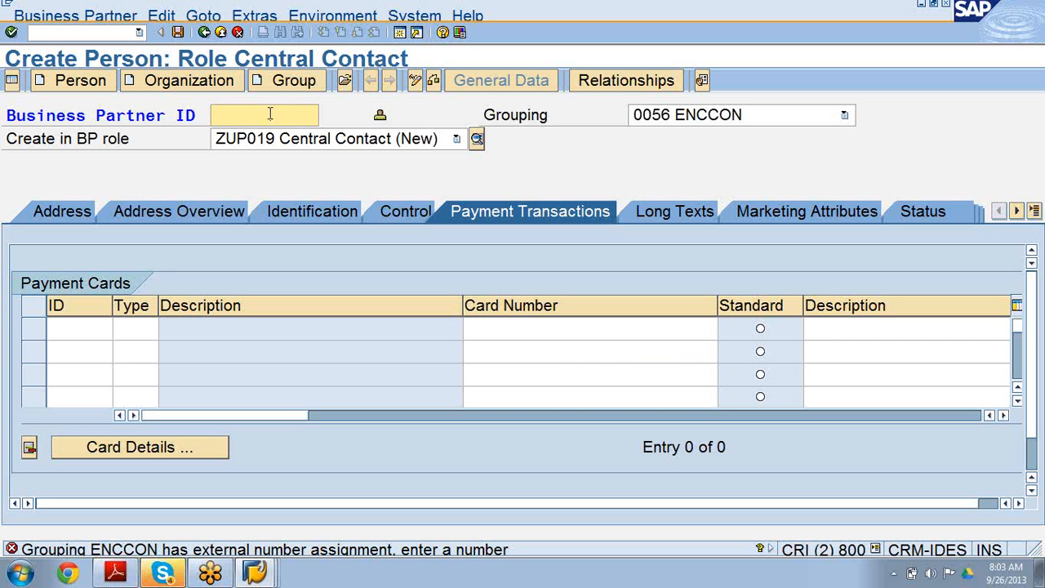
# Try business partner ID 354345353, then clear the ID field again.
pyautogui.write('354345353')
pyautogui.press('Return')
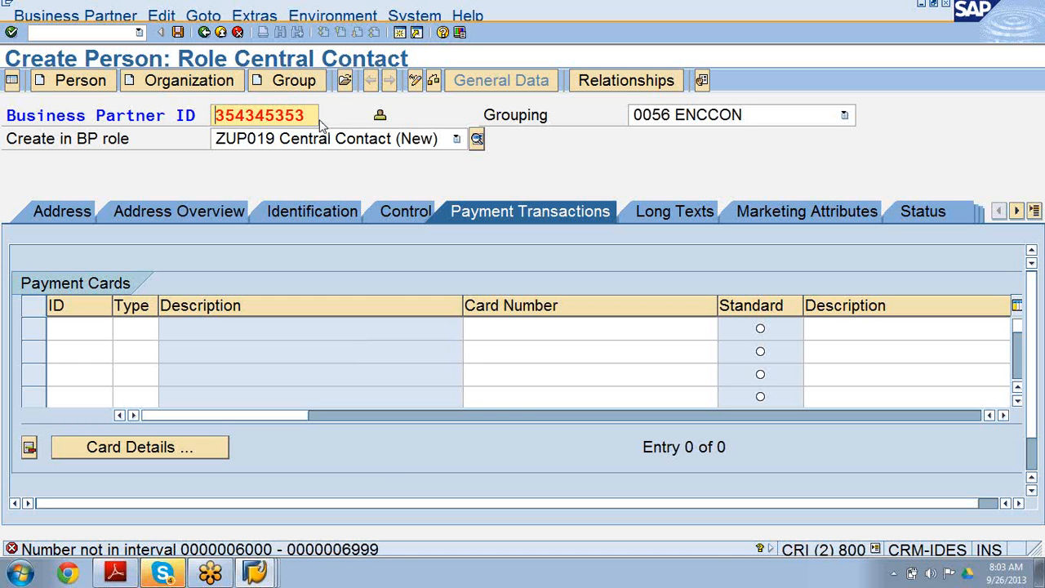
pyautogui.press('BackSpace')
pyautogui.press('BackSpace')
pyautogui.press('BackSpace')
pyautogui.press('BackSpace')
pyautogui.press('BackSpace')
pyautogui.press('BackSpace')
pyautogui.press('BackSpace')
pyautogui.press('BackSpace')
pyautogui.press('BackSpace')
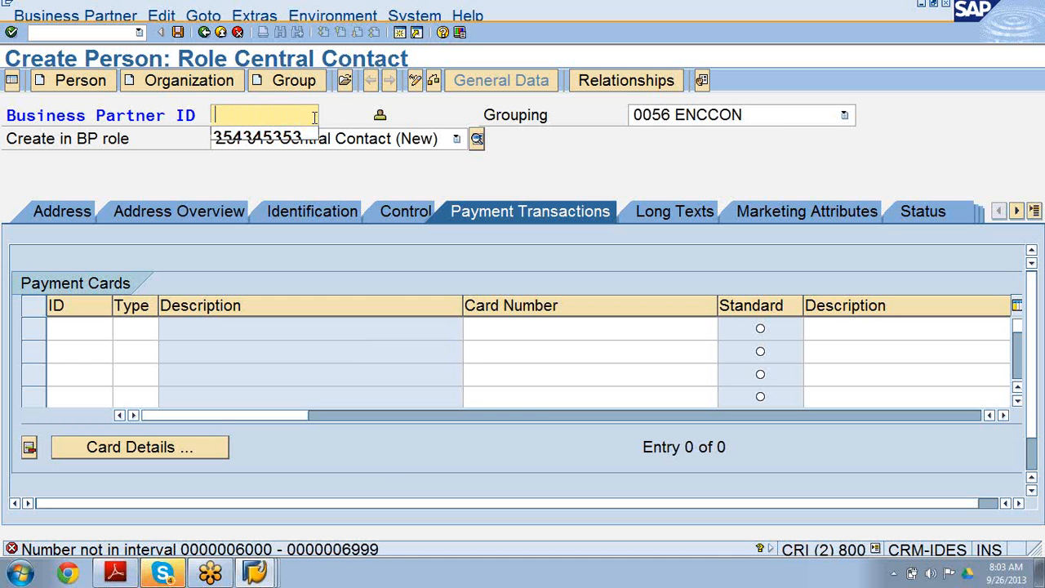
# Try business partner IDs 6000 and 6001 for the new person.
pyautogui.write('6000')
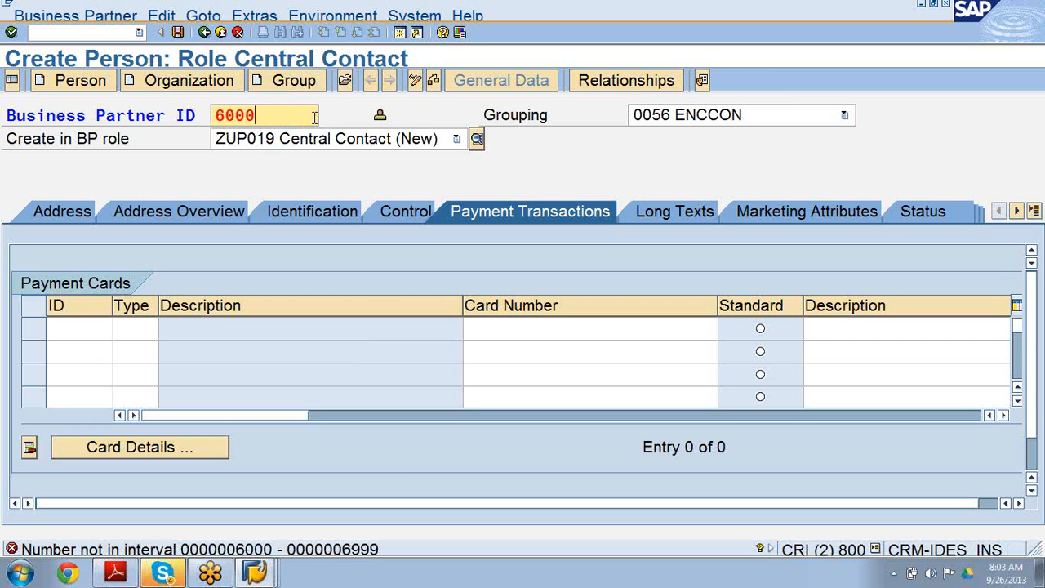
pyautogui.press('Return')
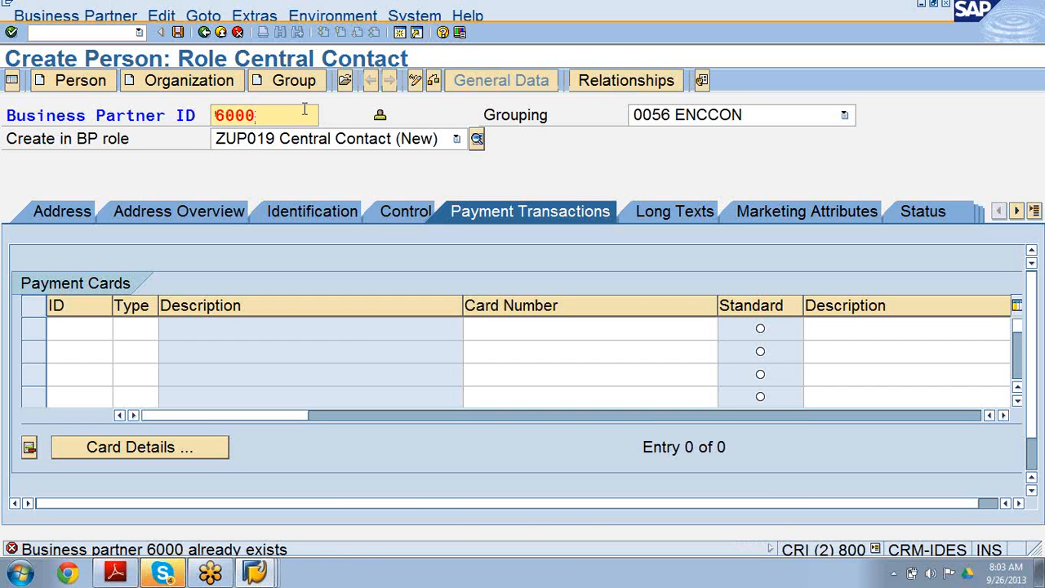
pyautogui.press('BackSpace')
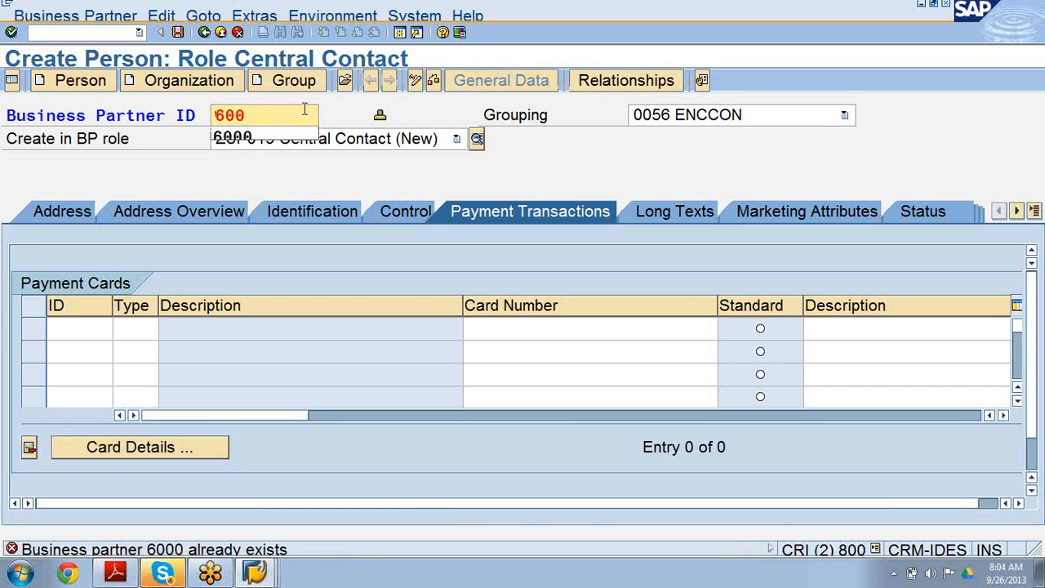
pyautogui.write('1')
pyautogui.press('Return')
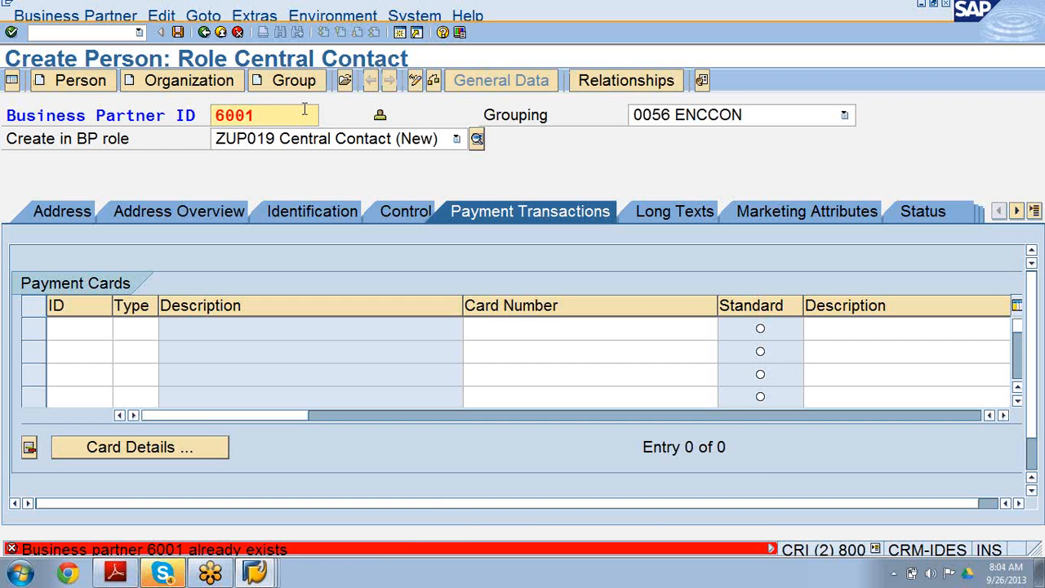
# Set the business partner ID to 6034 and save the new person.
pyautogui.press('BackSpace')
pyautogui.press('BackSpace')
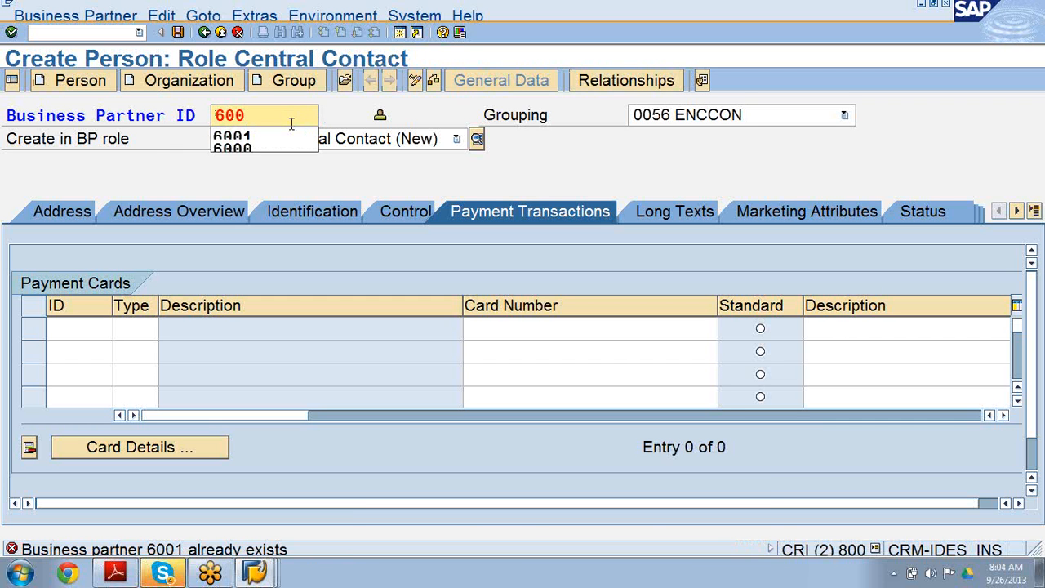
pyautogui.write('34')
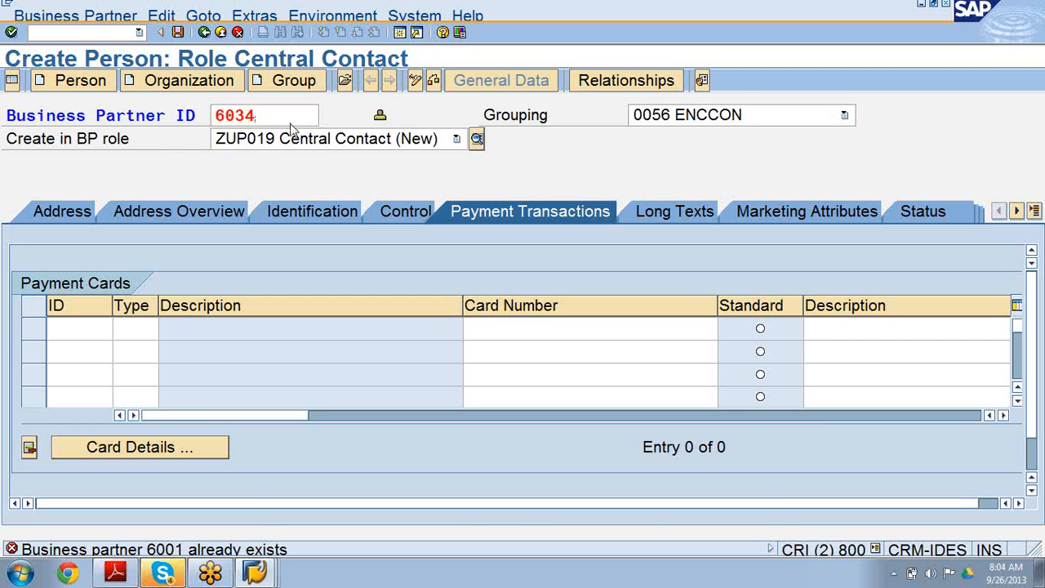
pyautogui.press('Return')
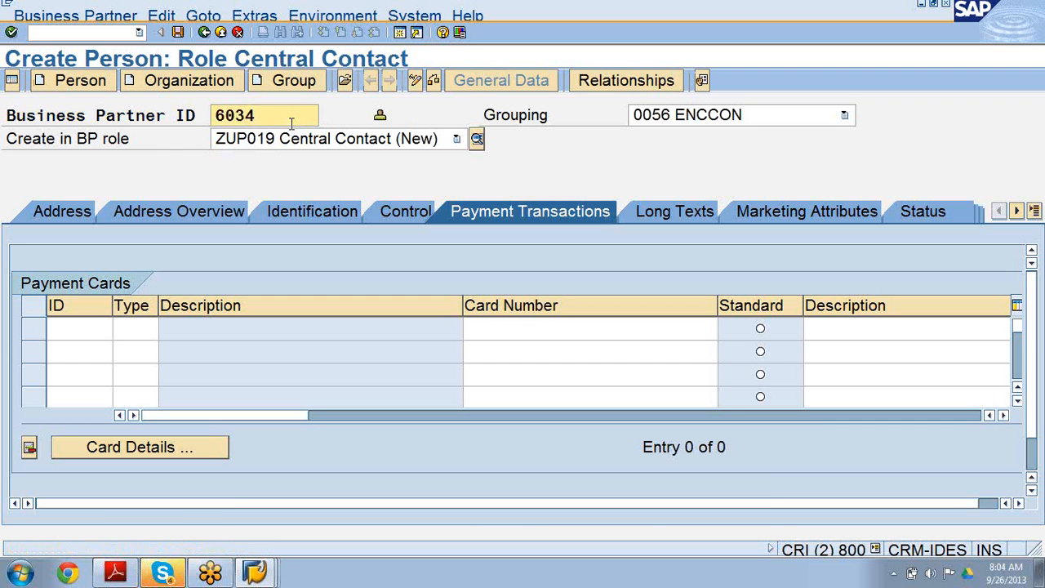
pyautogui.click(180, 33)
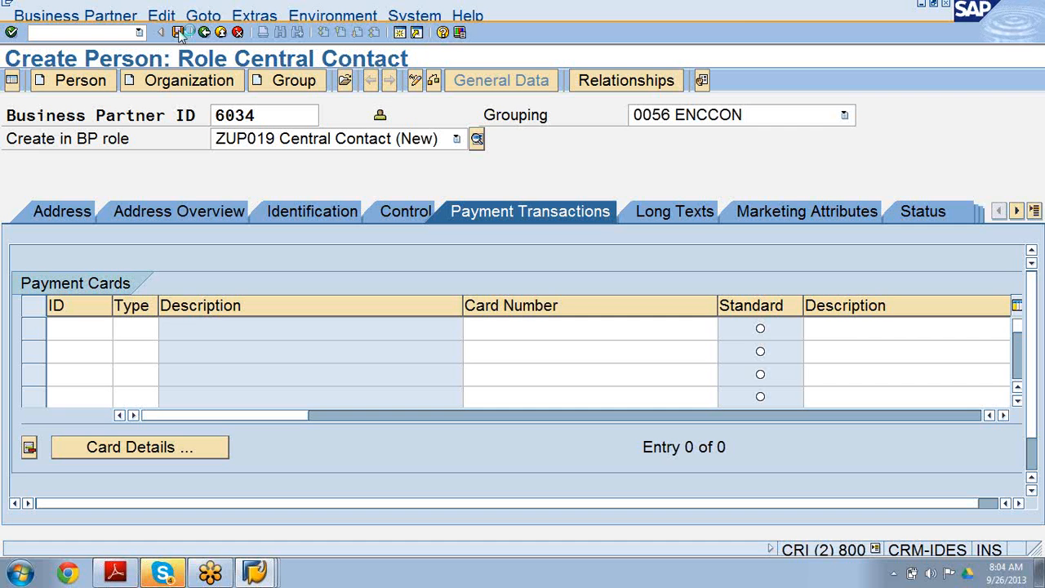
pyautogui.click(179, 33)
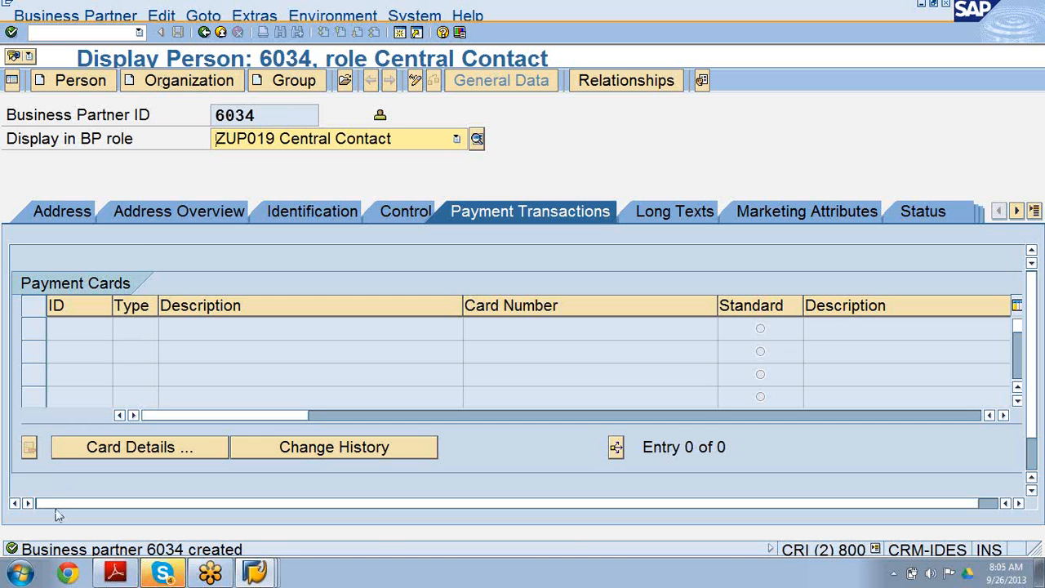
# Switch back to the customizing window, return to the IMG, and browse the Business Partner basic settings including Address Determination.
pyautogui.moveTo(254, 573)
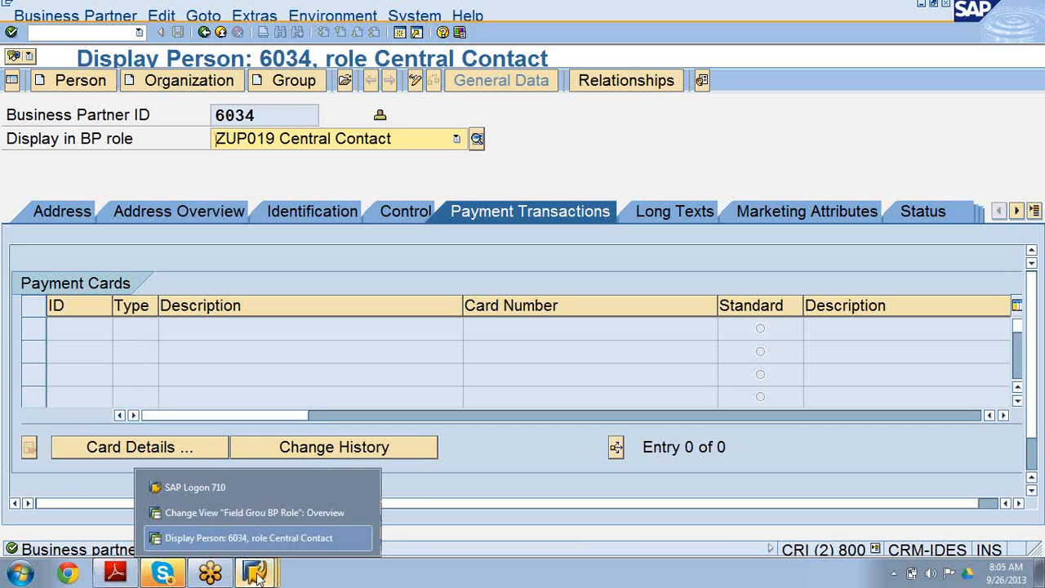
pyautogui.click(258, 514)
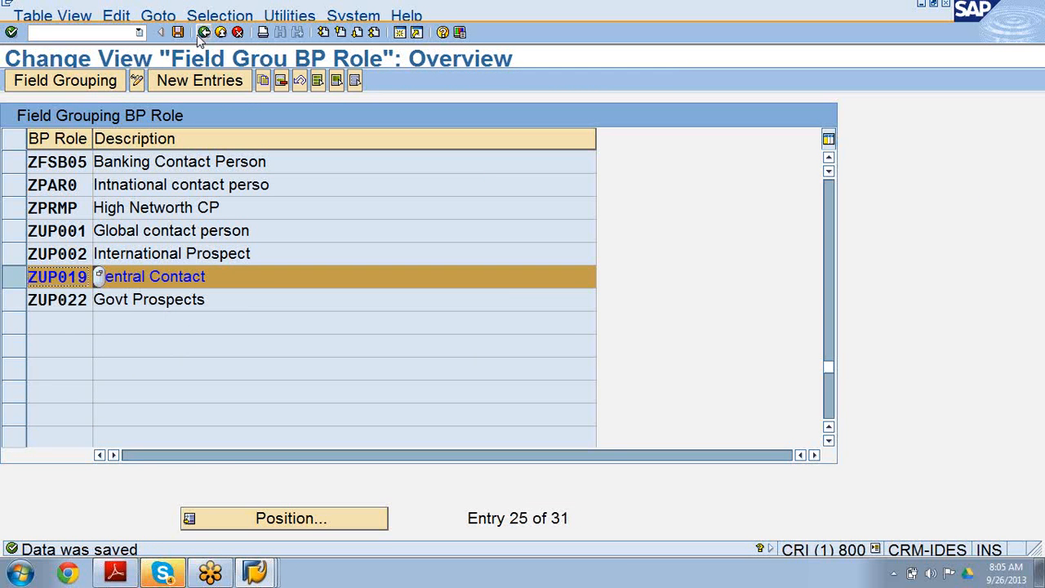
pyautogui.click(201, 35)
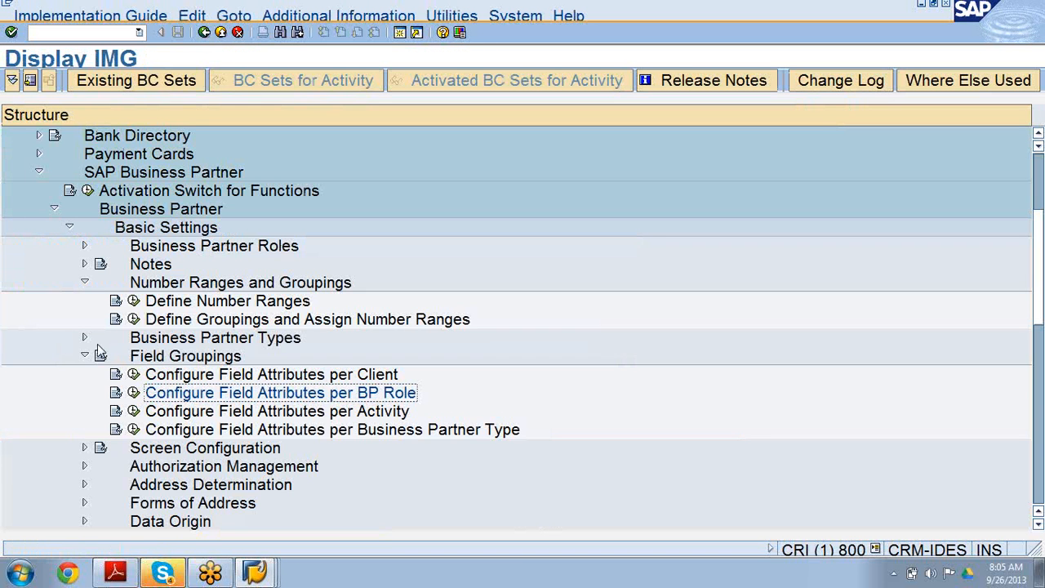
pyautogui.click(84, 357)
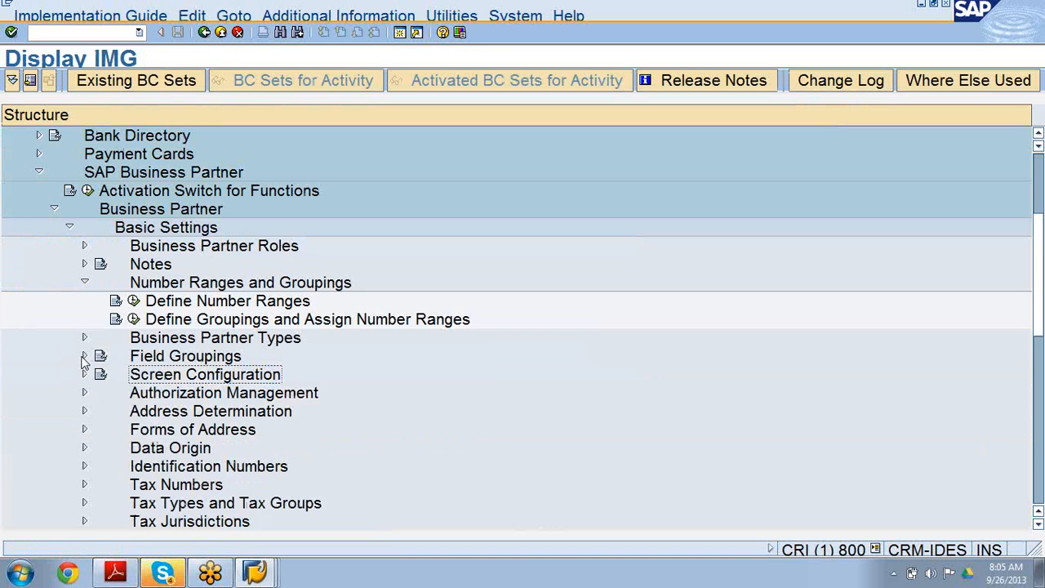
pyautogui.click(84, 281)
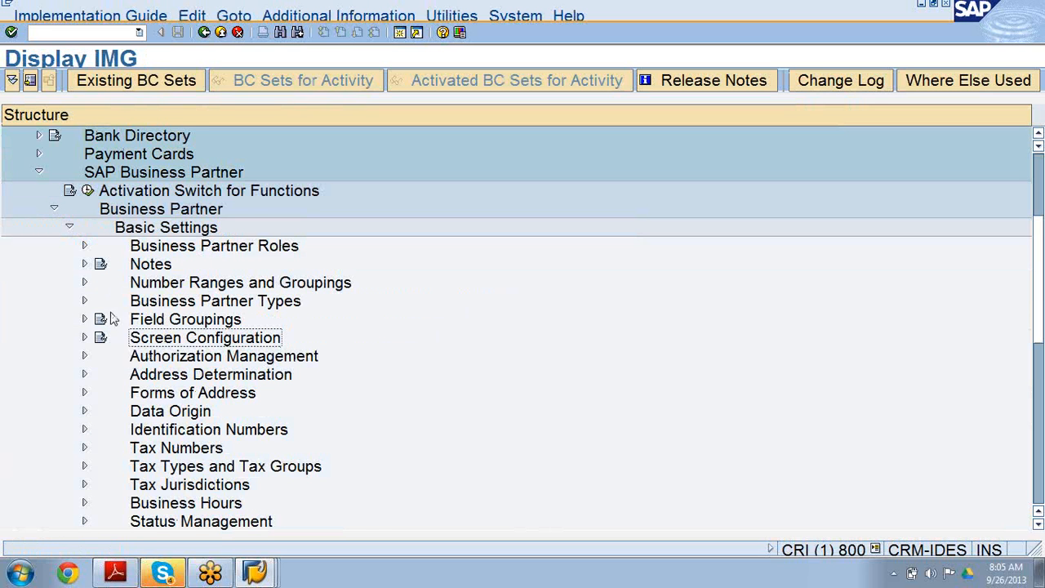
pyautogui.click(151, 322)
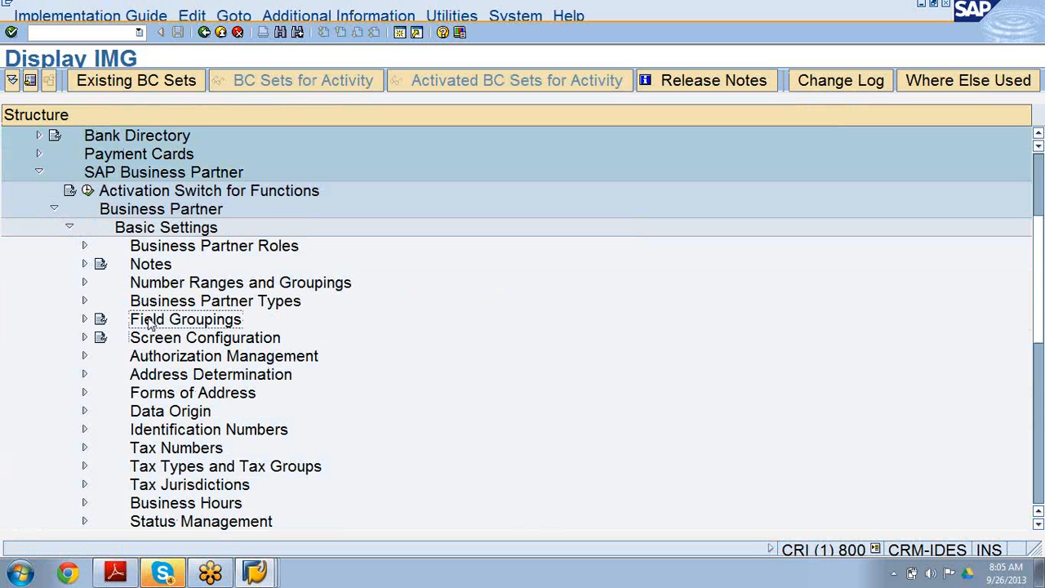
pyautogui.click(84, 374)
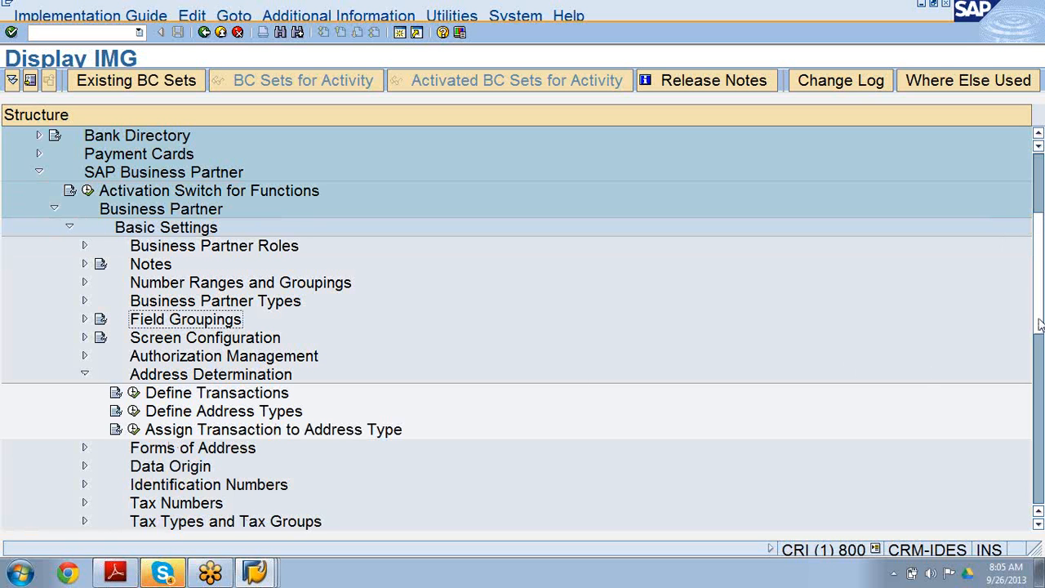
pyautogui.scroll(-2, 1040, 347)
pyautogui.scroll(-1, 1039, 347)
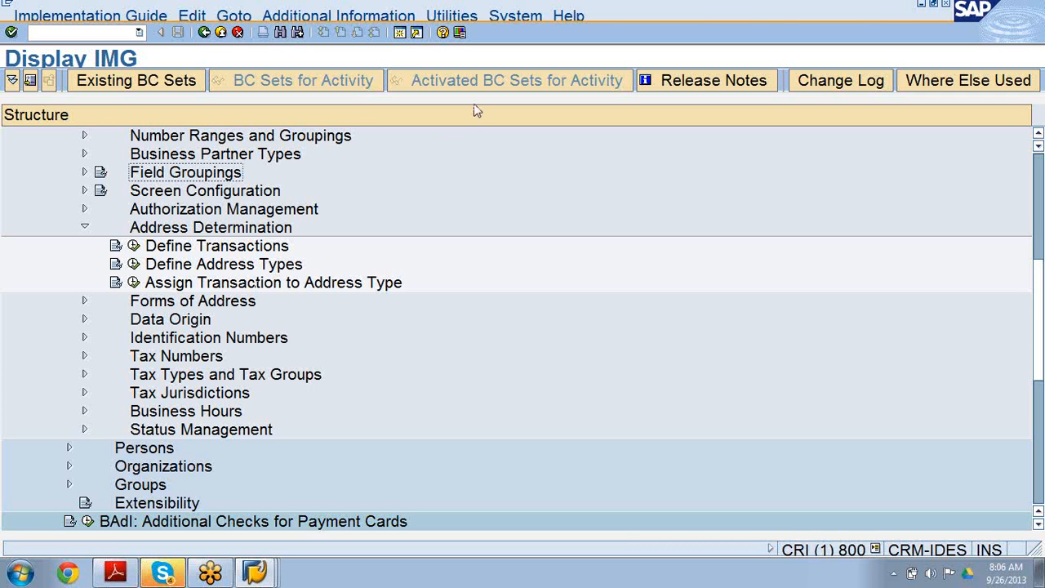
# Open the Define Transactions activity under Address Determination.
pyautogui.click(1005, 249)
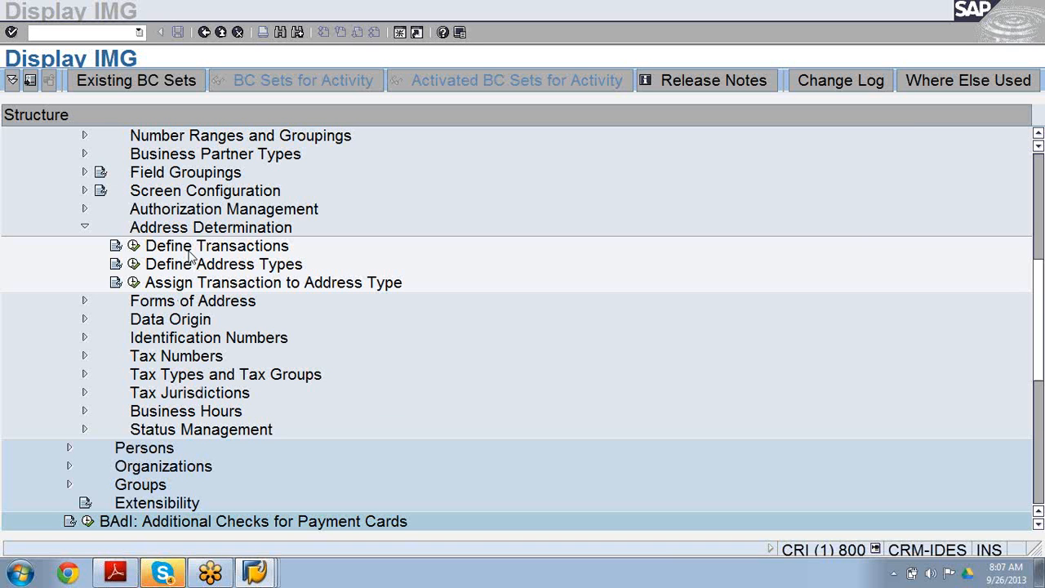
pyautogui.click(134, 246)
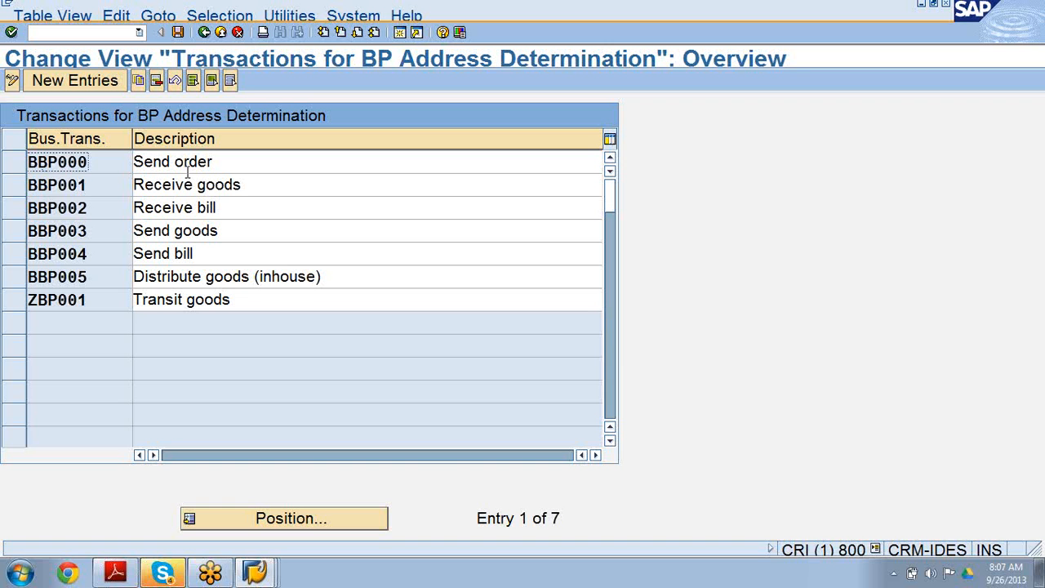
# Switch to the person 6034 window and examine the address usages listed on its Address Overview tab.
pyautogui.click(258, 571)
pyautogui.click(258, 540)
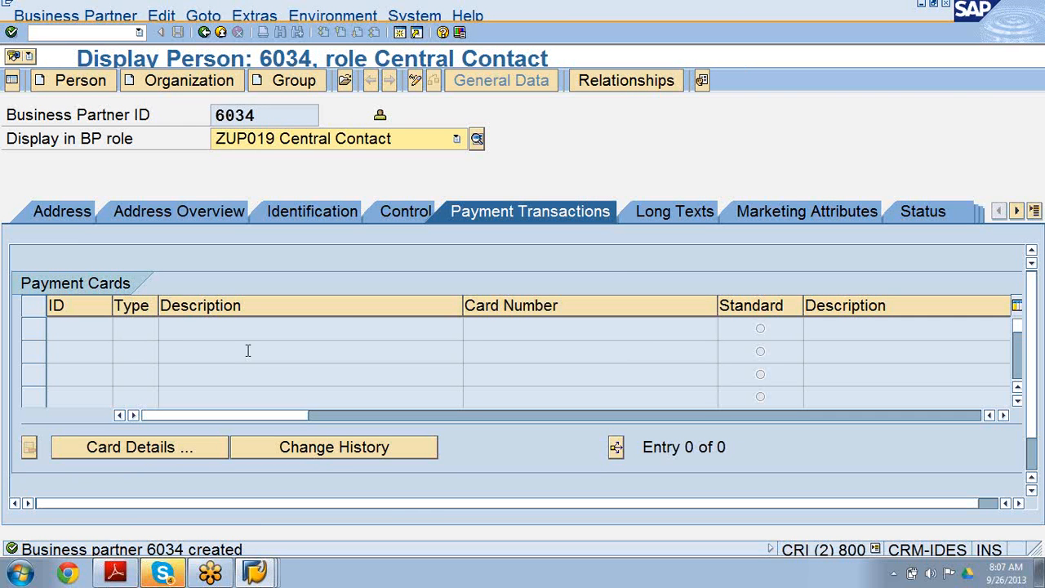
pyautogui.click(183, 212)
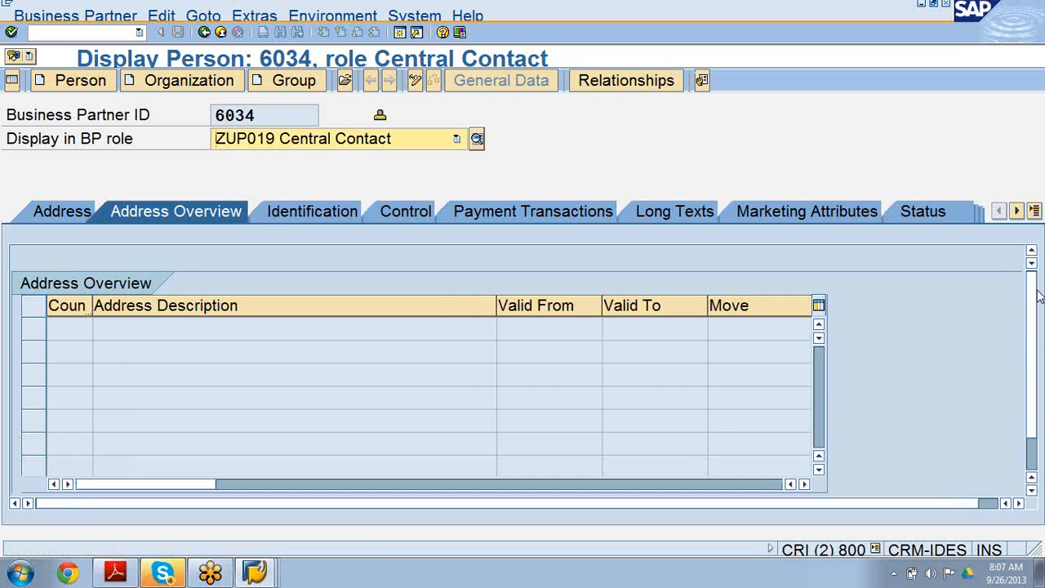
pyautogui.scroll(-1, 1040, 375)
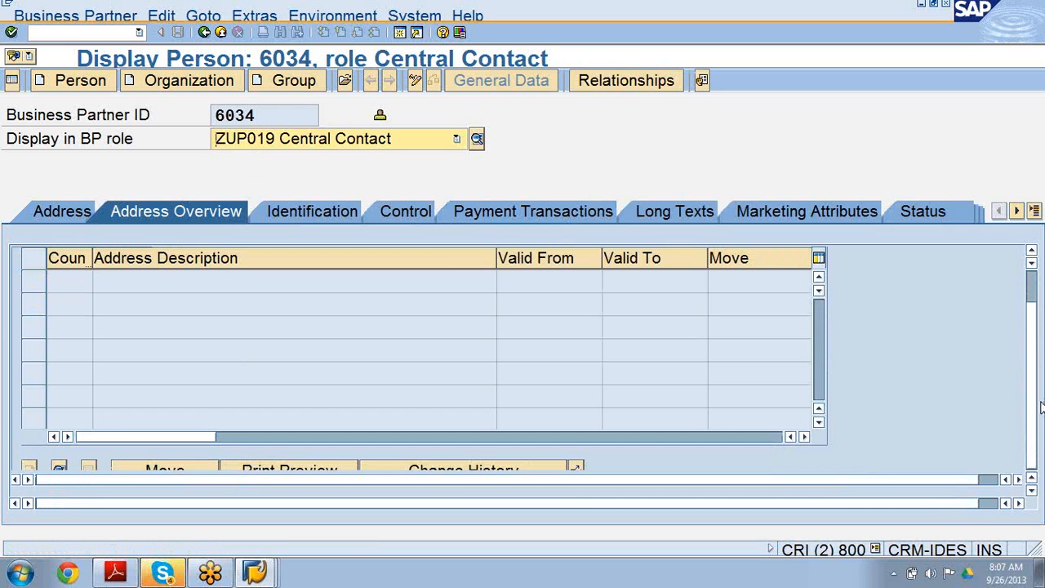
pyautogui.click(1019, 479)
pyautogui.click(1019, 479)
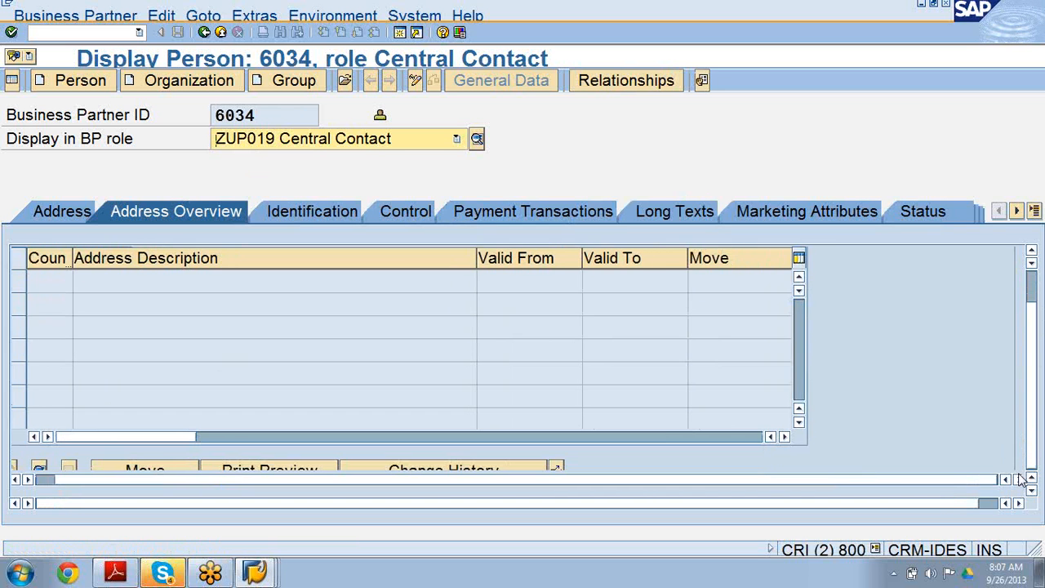
pyautogui.click(1018, 503)
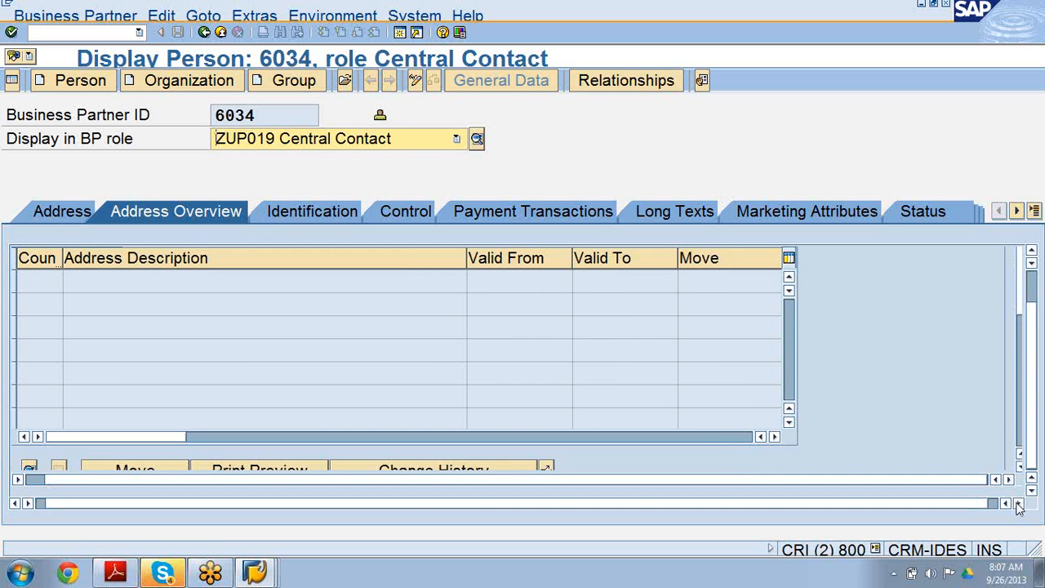
pyautogui.moveTo(1021, 302); pyautogui.dragTo(1020, 392)
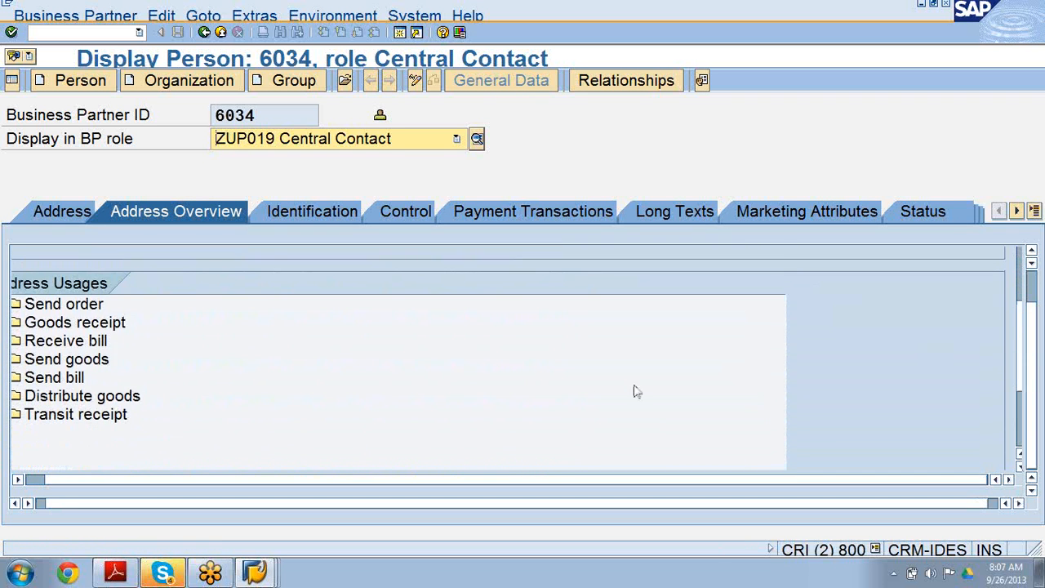
pyautogui.click(100, 418)
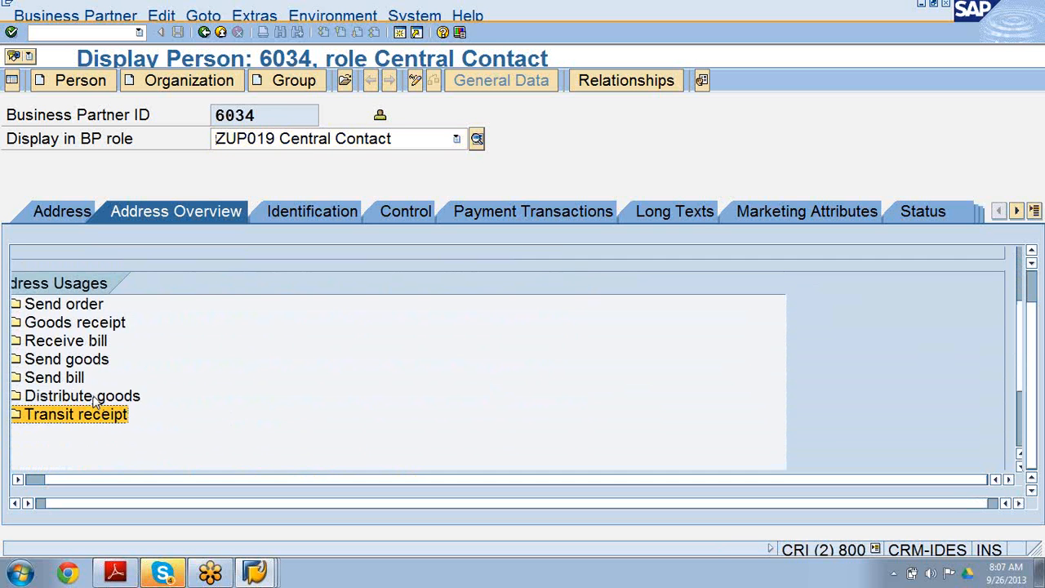
pyautogui.click(88, 394)
pyautogui.click(83, 379)
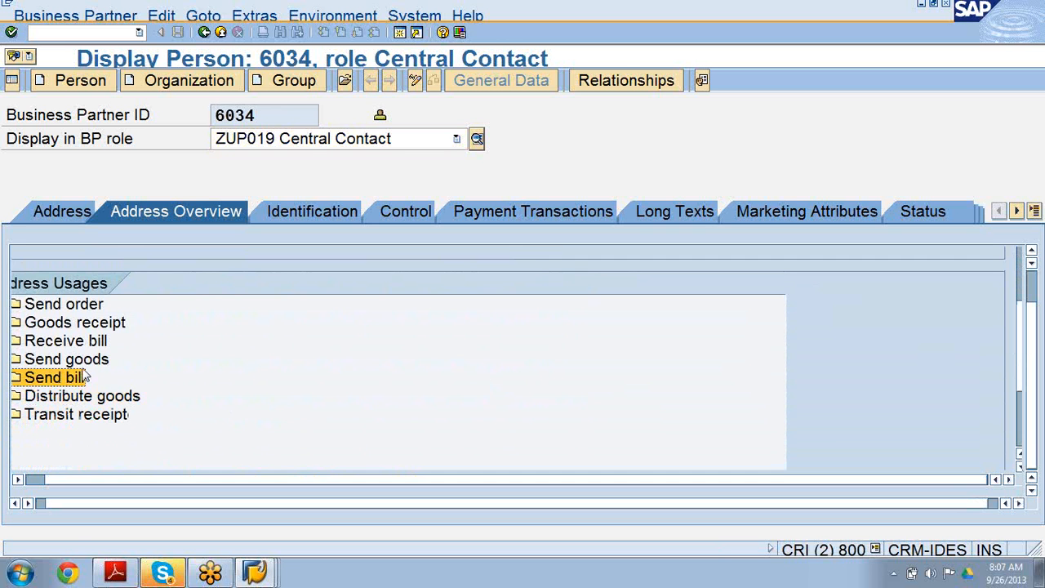
pyautogui.click(86, 359)
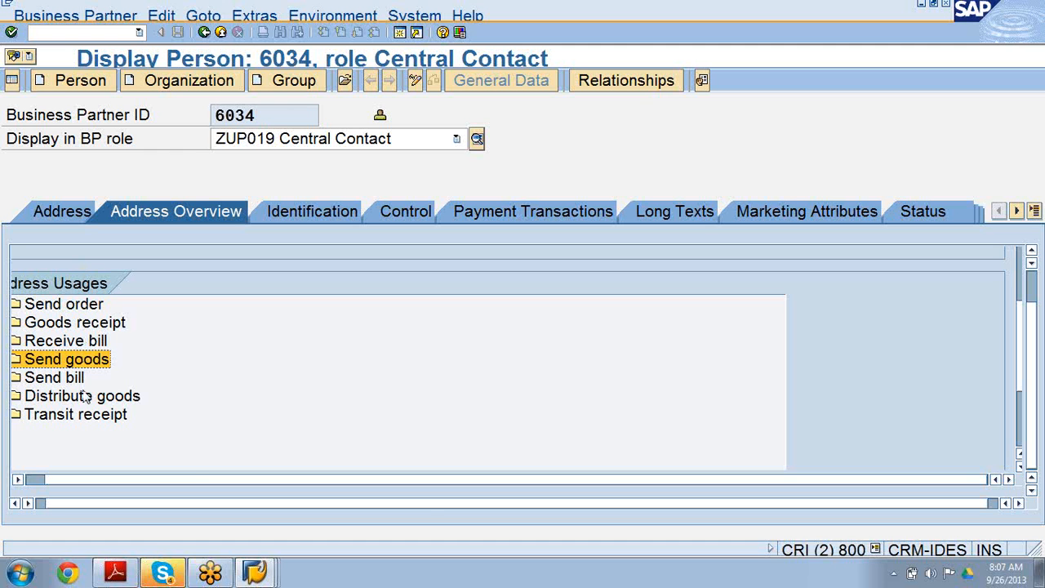
# Back in customizing, copy transaction BBP002 as ZBP002 with description 'Receive Duplicate bill' and save it to the customizing request.
pyautogui.click(255, 572)
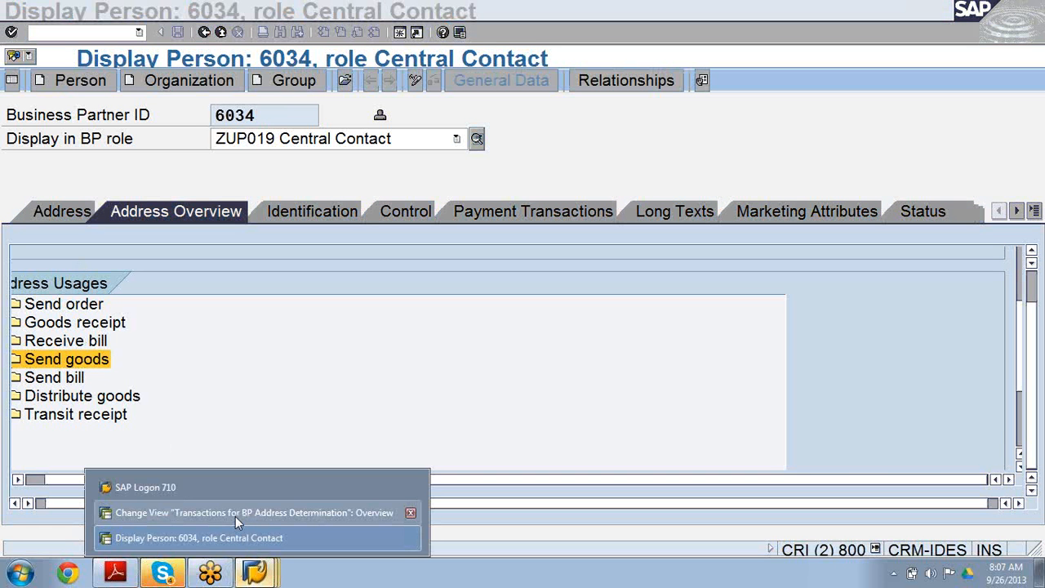
pyautogui.click(235, 512)
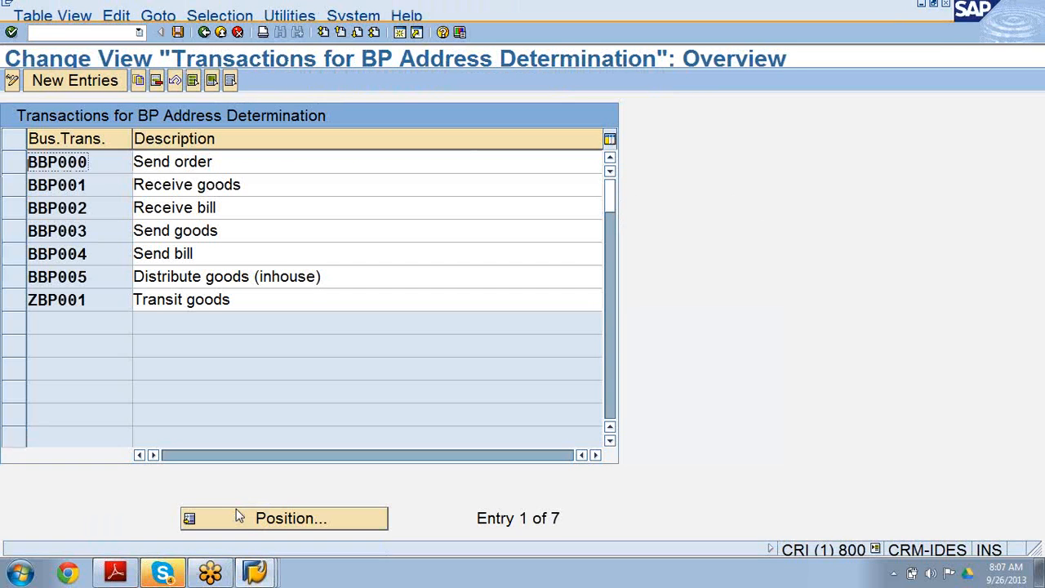
pyautogui.click(21, 208)
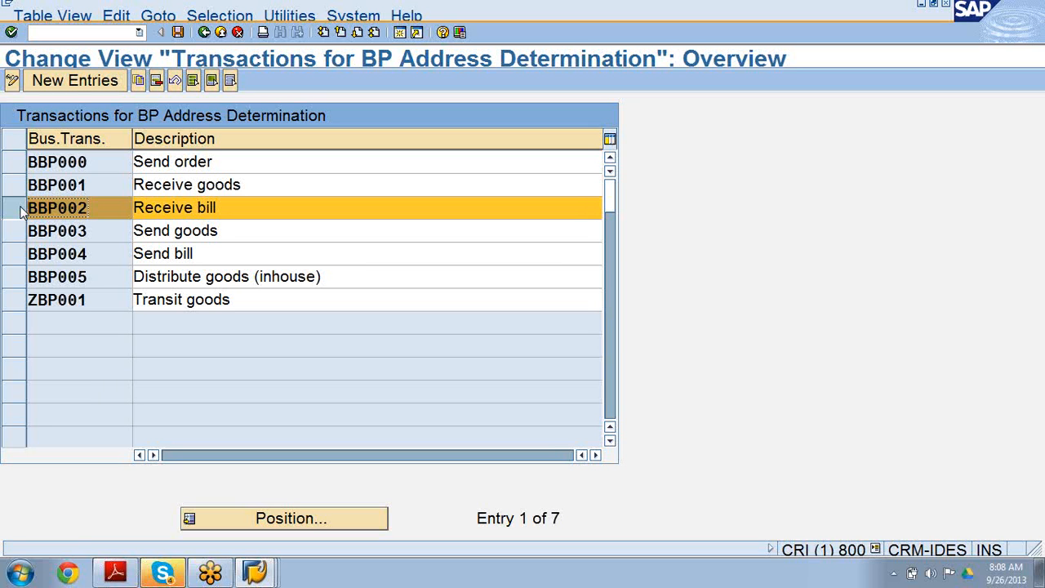
pyautogui.click(18, 208)
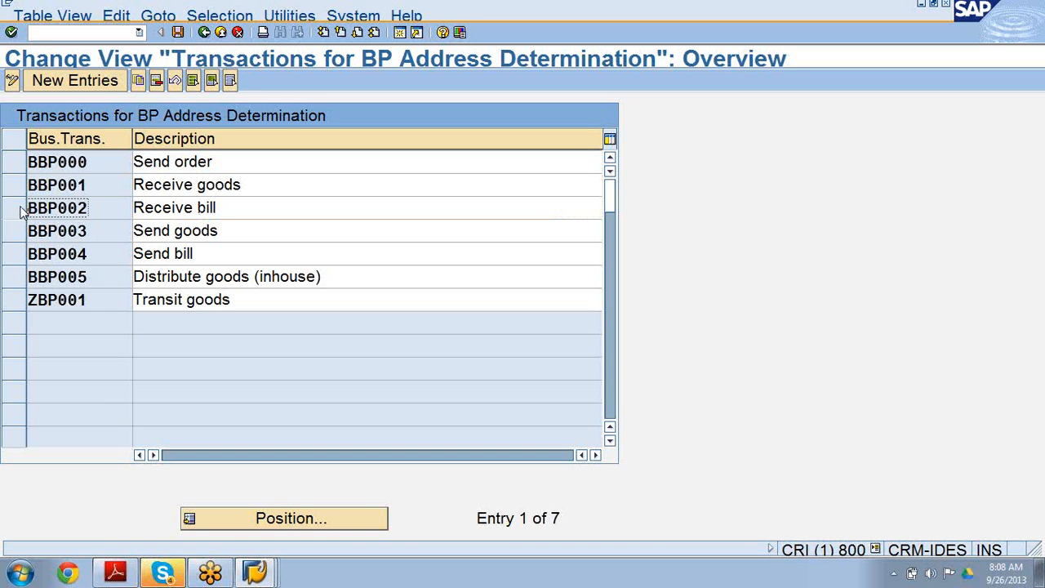
pyautogui.click(18, 209)
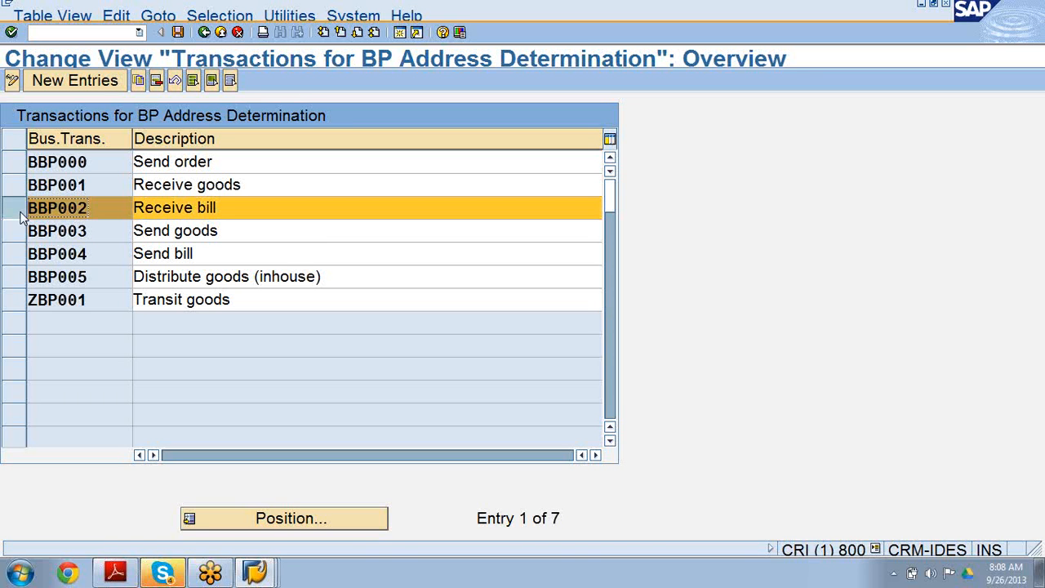
pyautogui.click(138, 81)
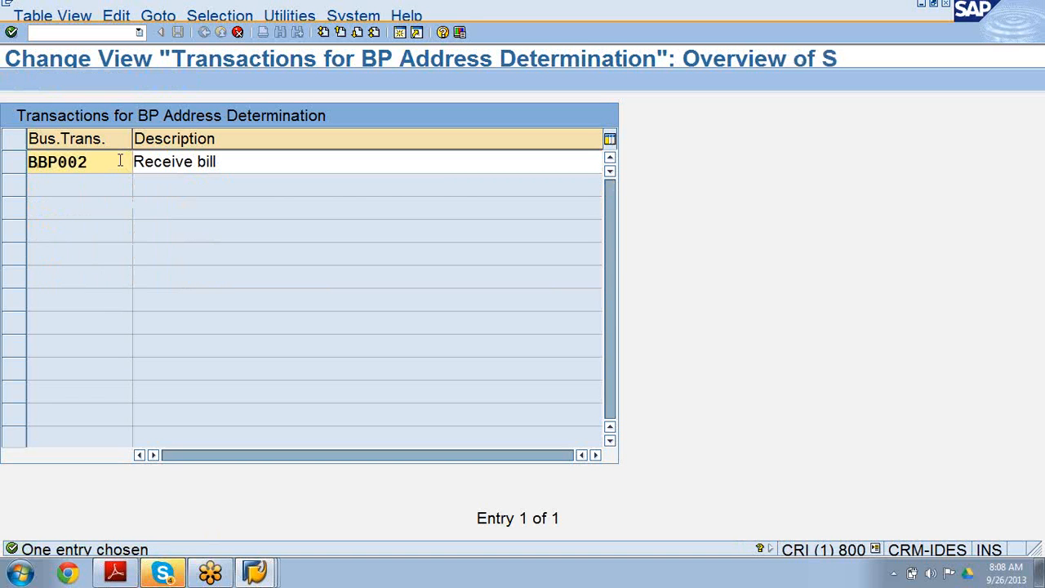
pyautogui.press('Delete')
pyautogui.write('Z')
pyautogui.click(199, 161)
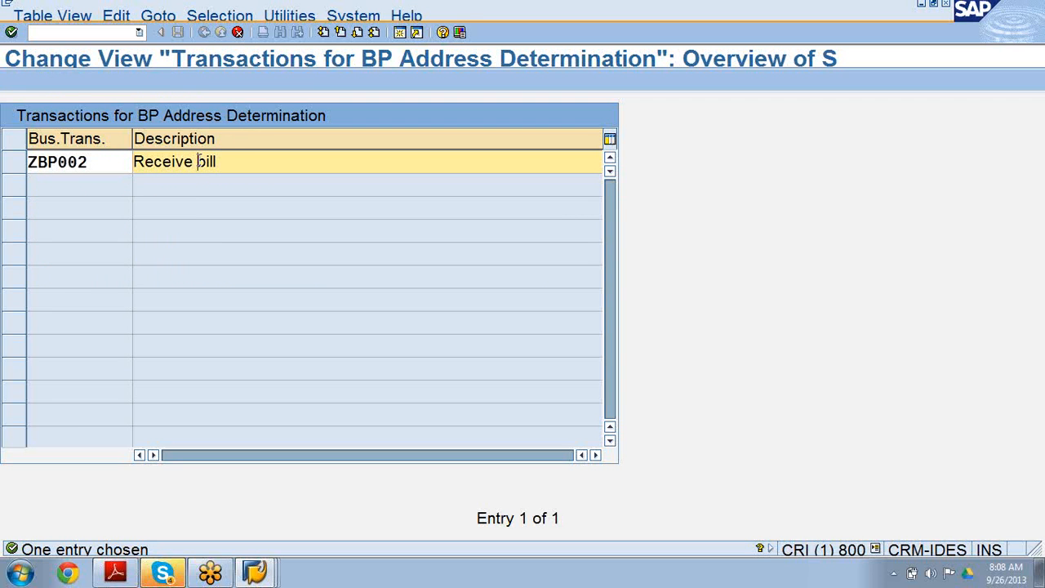
pyautogui.write('Duplic')
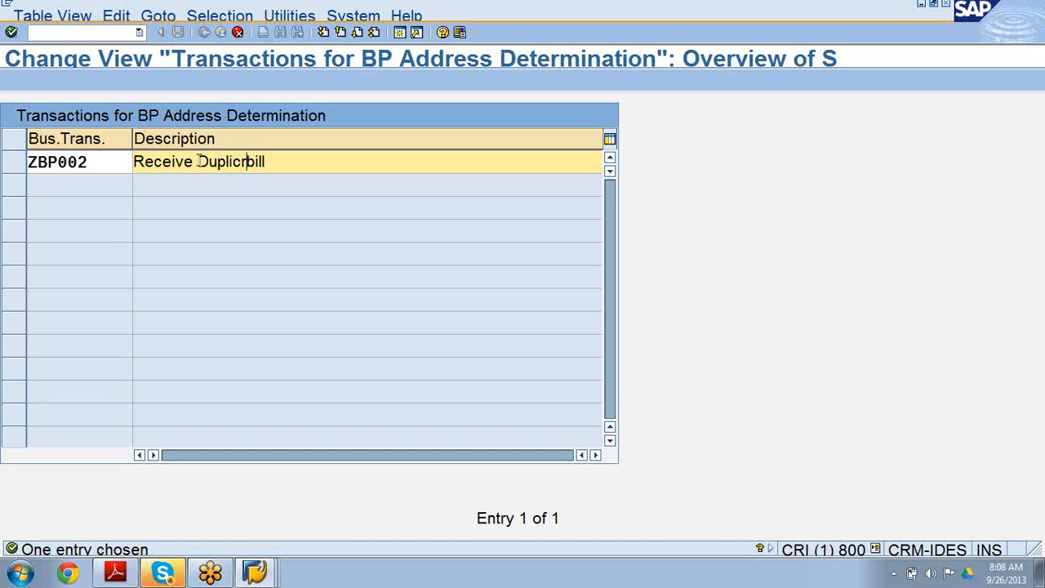
pyautogui.write('ate')
pyautogui.click(12, 33)
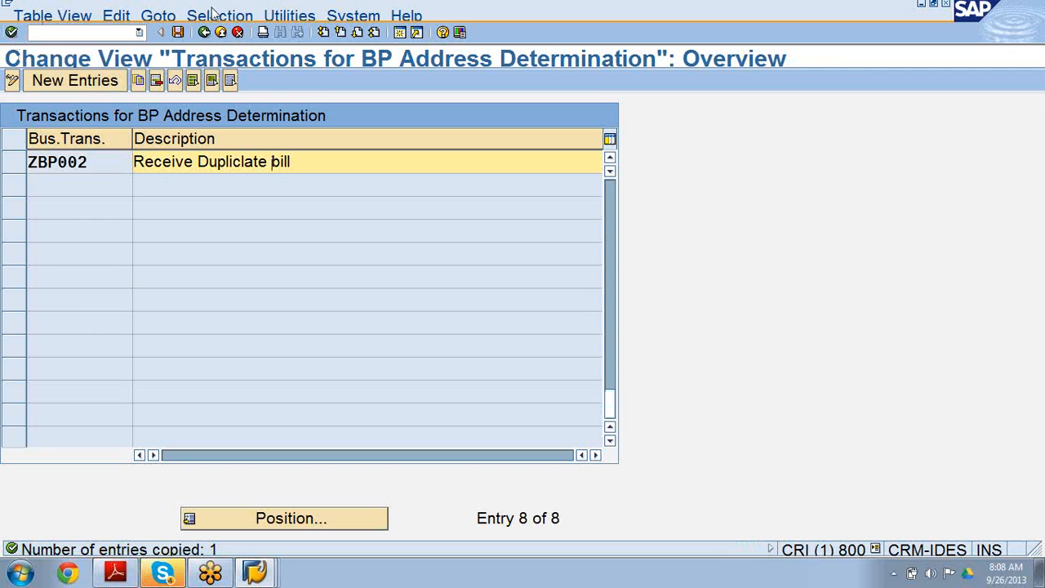
pyautogui.click(178, 33)
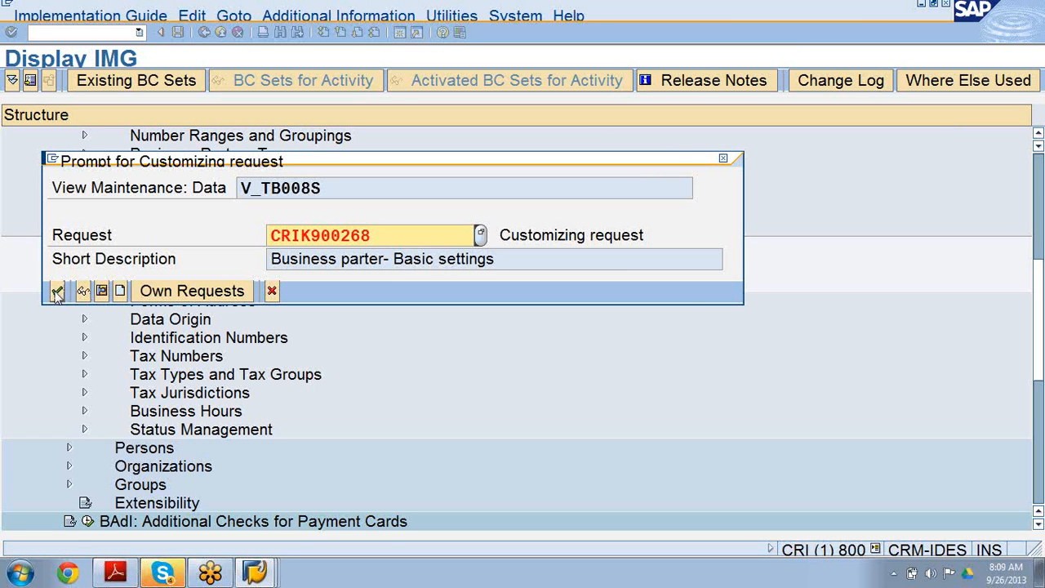
pyautogui.click(57, 292)
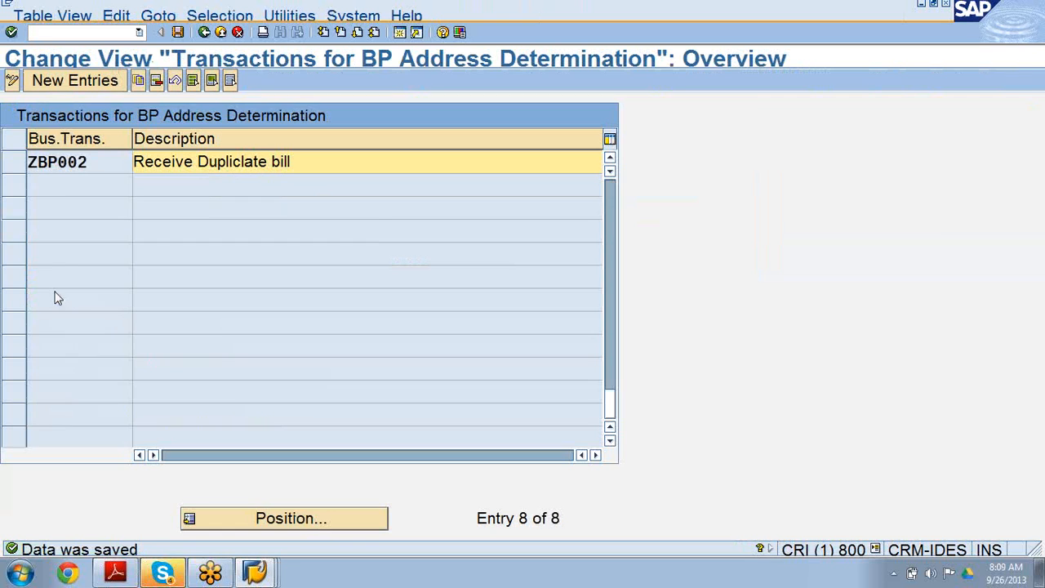
# In Define Address Types, copy BBP002 as ZBP002 with short name 'Rec Dup bill' and name 'Receive Duplicate bill', then save.
pyautogui.click(204, 32)
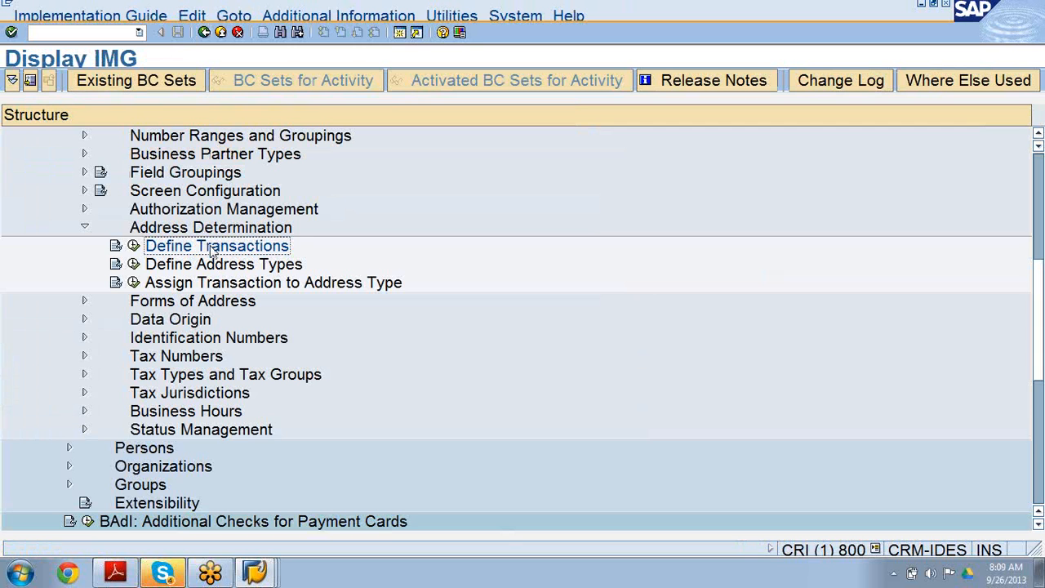
pyautogui.click(219, 266)
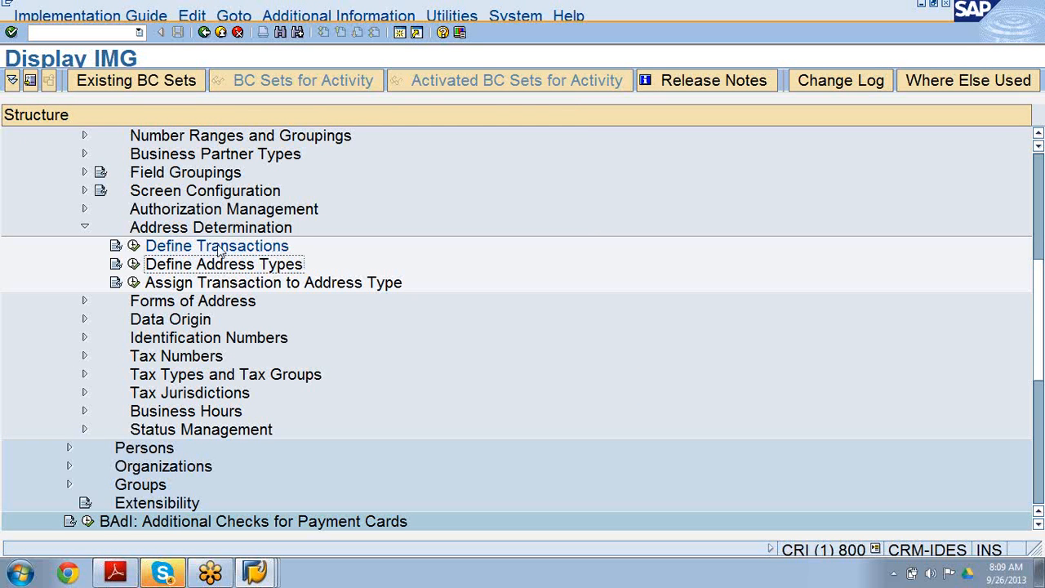
pyautogui.click(133, 264)
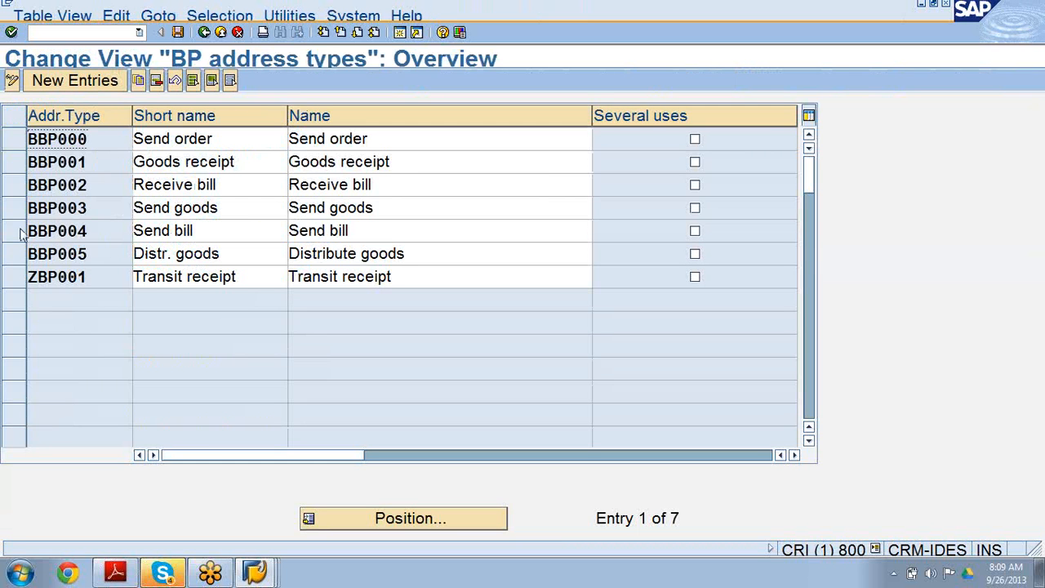
pyautogui.click(15, 185)
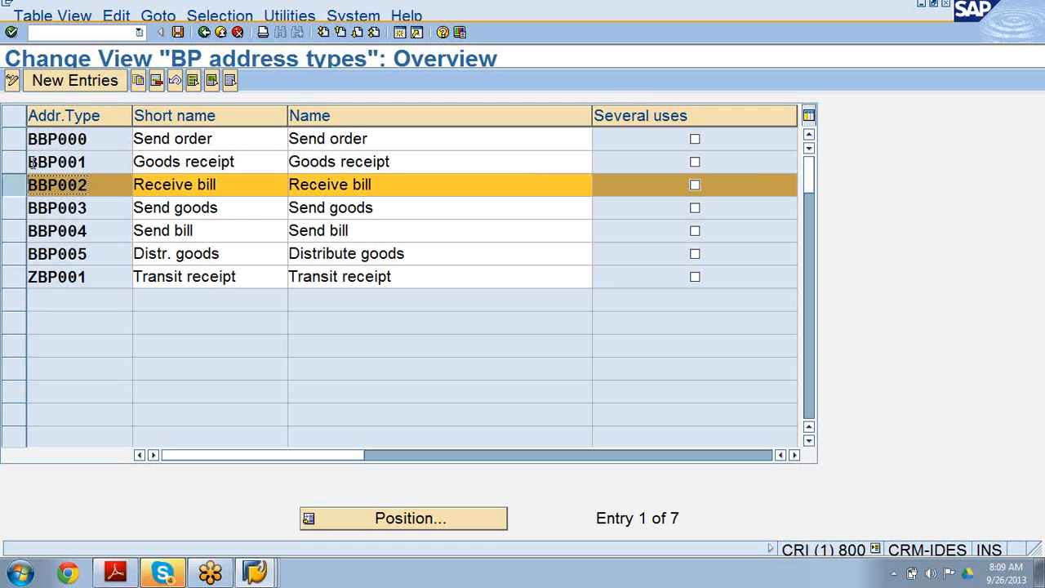
pyautogui.click(138, 80)
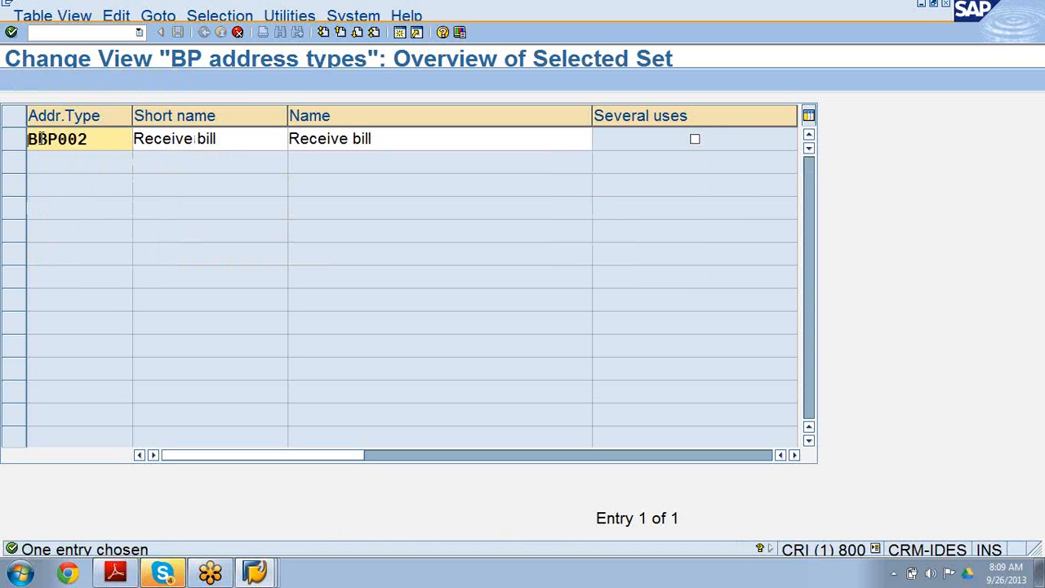
pyautogui.click(39, 139)
pyautogui.press('BackSpace')
pyautogui.write('Z')
pyautogui.click(197, 139)
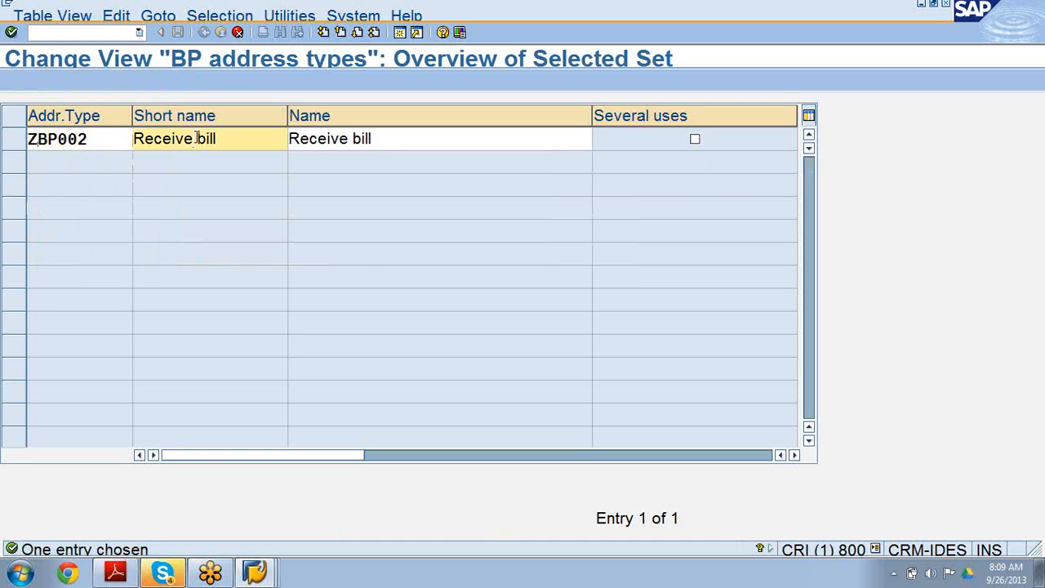
pyautogui.write('Du')
pyautogui.press('BackSpace')
pyautogui.press('BackSpace')
pyautogui.press('BackSpace')
pyautogui.press('BackSpace')
pyautogui.press('BackSpace')
pyautogui.write('up')
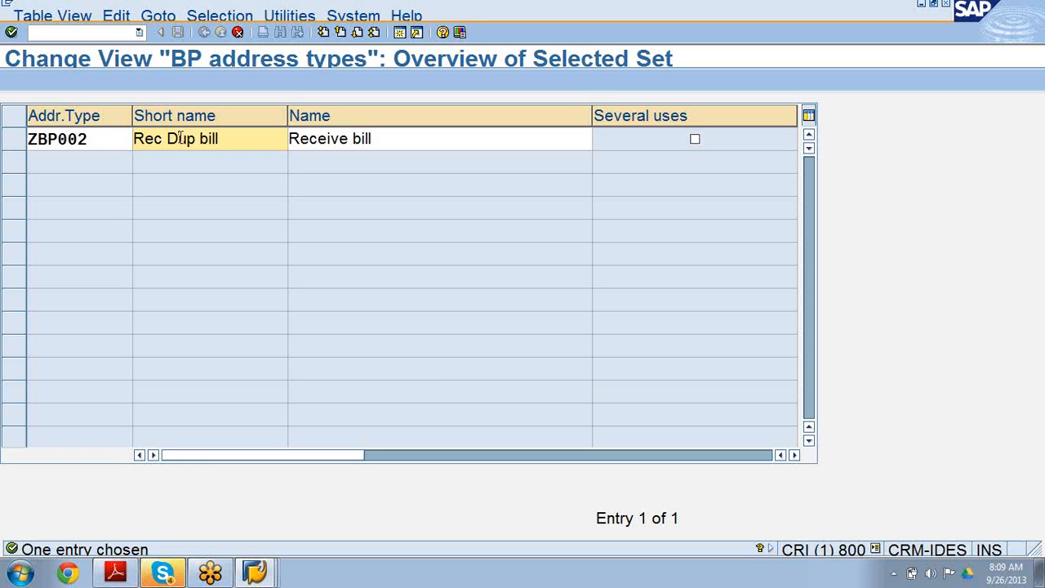
pyautogui.click(351, 139)
pyautogui.write('Dup ')
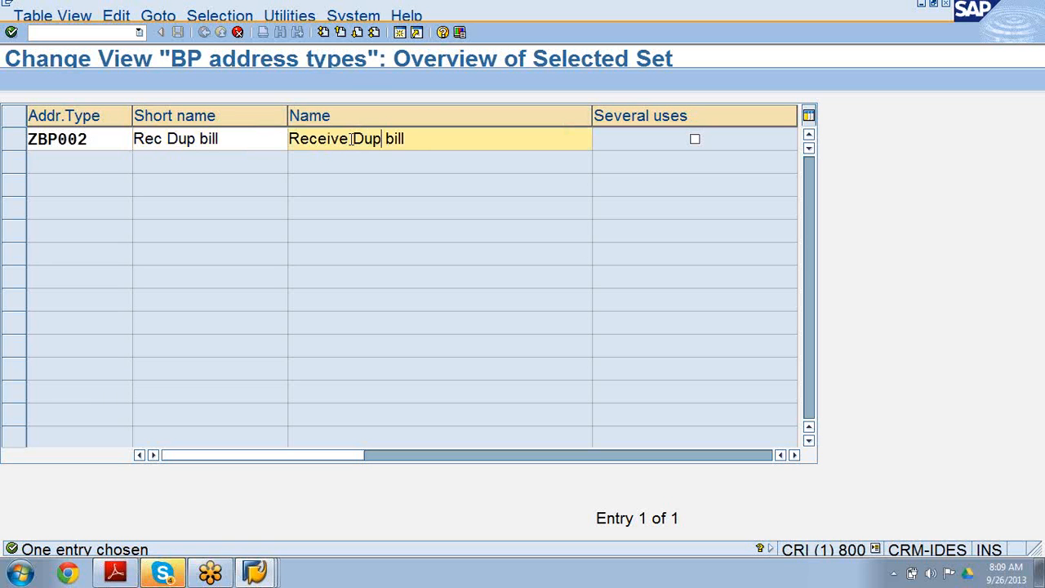
pyautogui.write('licate')
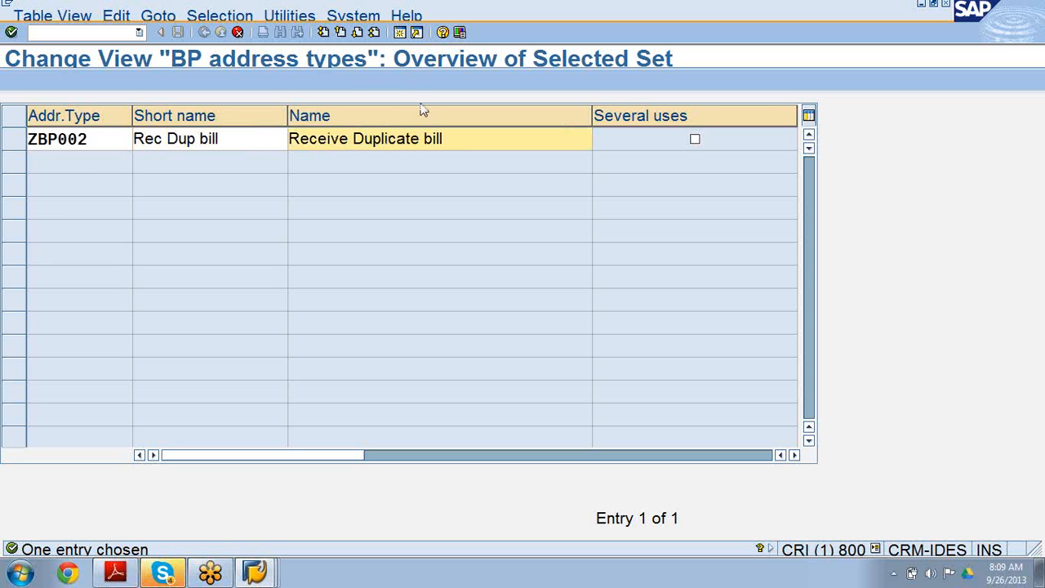
pyautogui.click(12, 32)
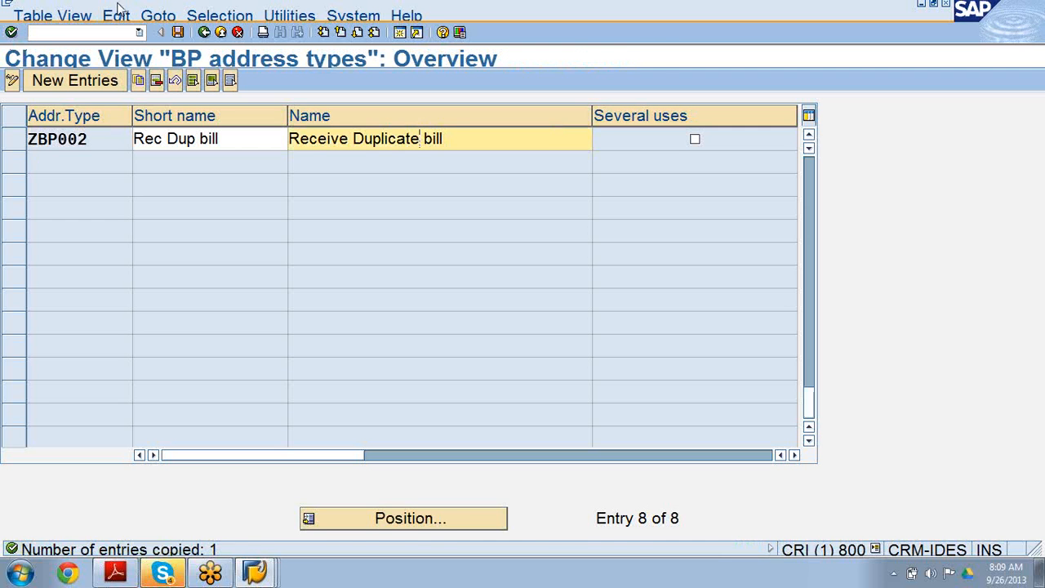
pyautogui.click(178, 33)
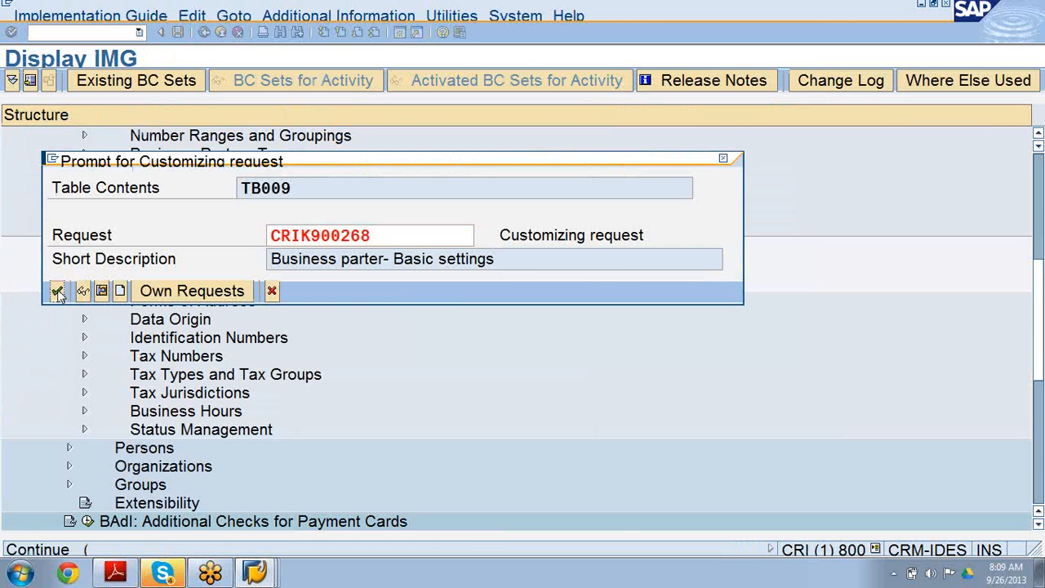
pyautogui.click(57, 292)
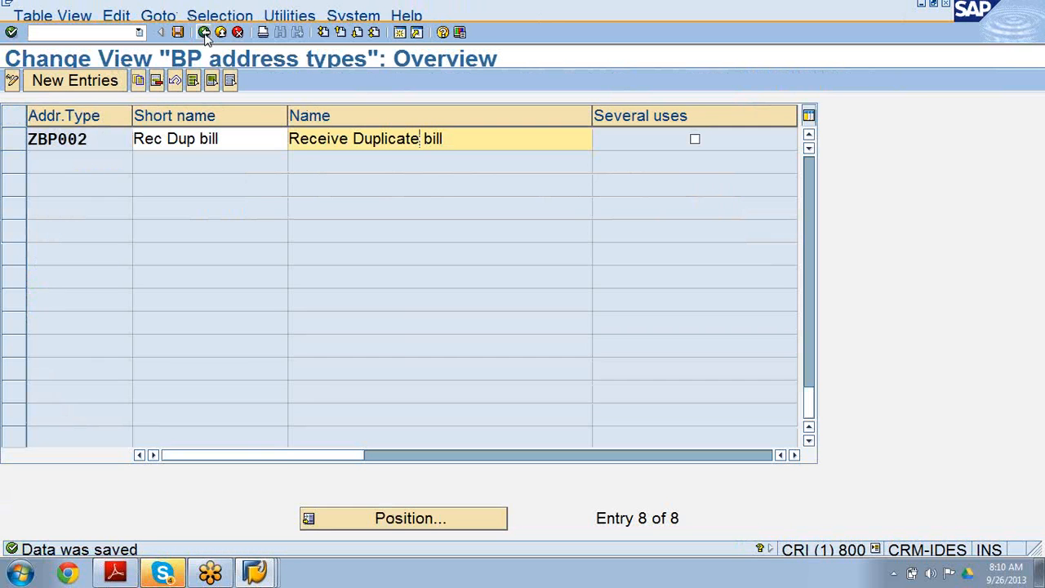
# Open Assign Transaction to Address Type and add an entry assigning transaction ZBP002 to address type ZBP002, saving it to the customizing request.
pyautogui.click(205, 33)
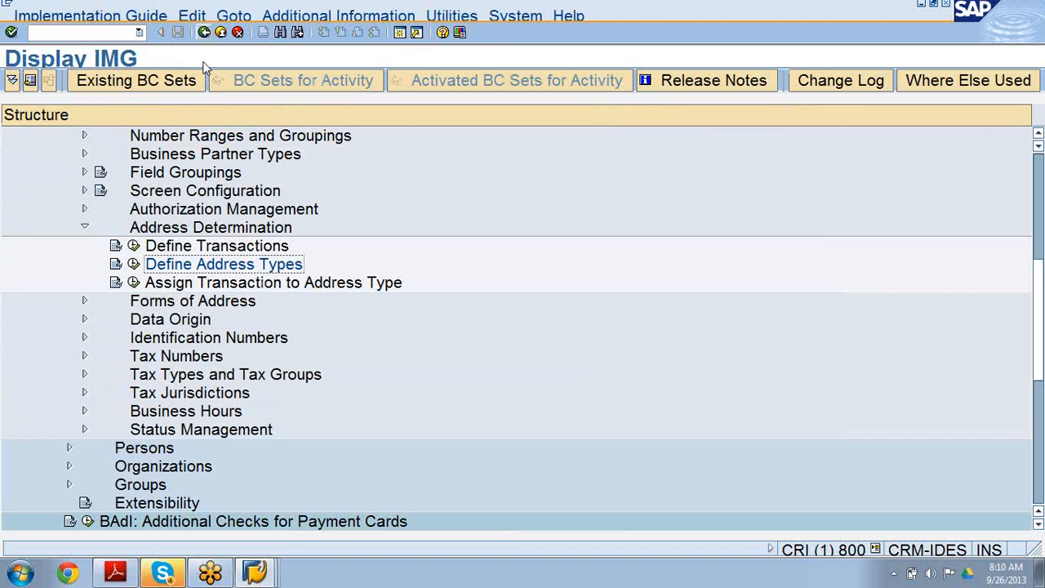
pyautogui.click(176, 284)
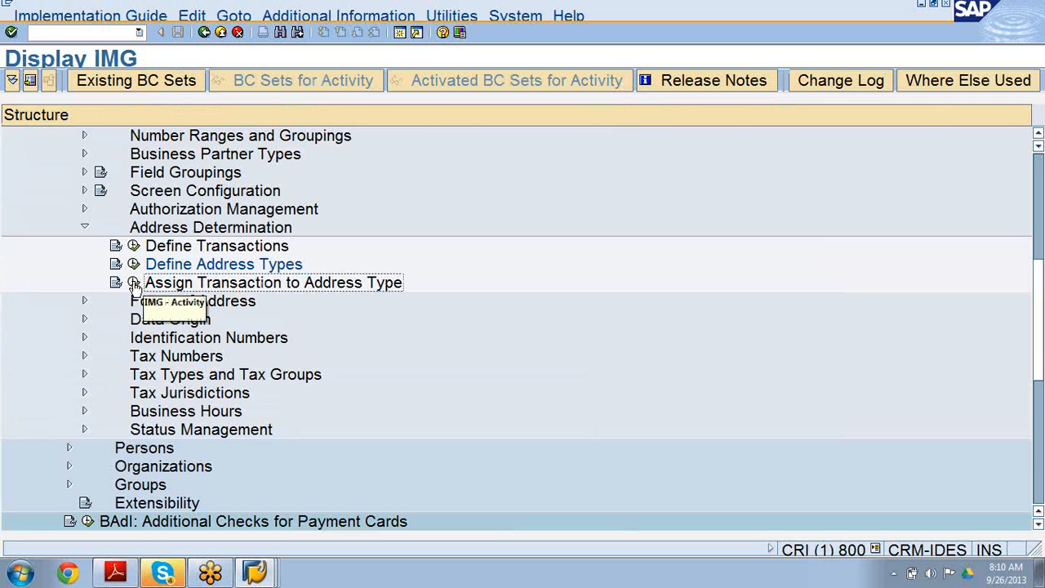
pyautogui.click(134, 283)
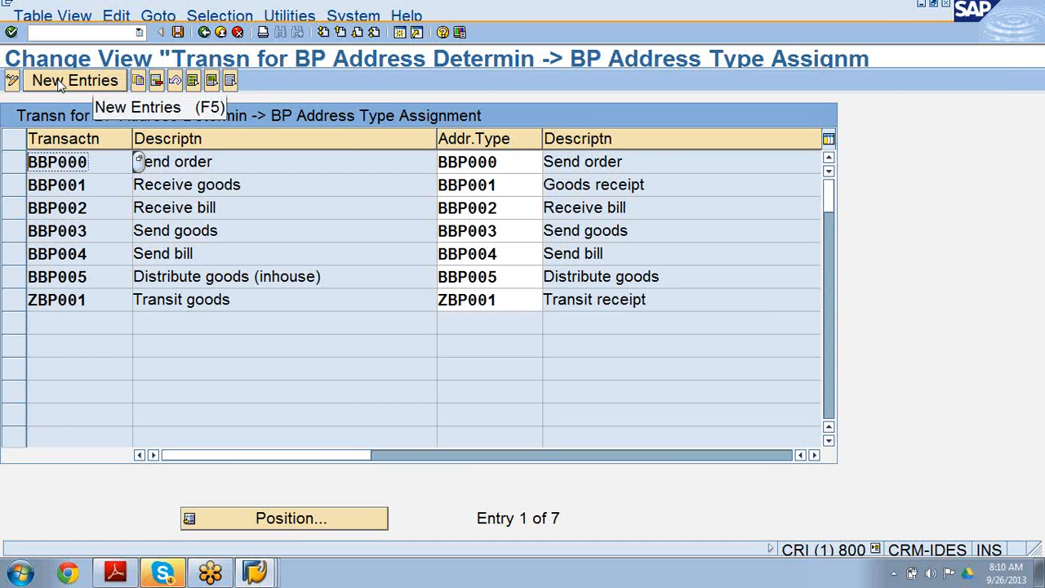
pyautogui.click(60, 81)
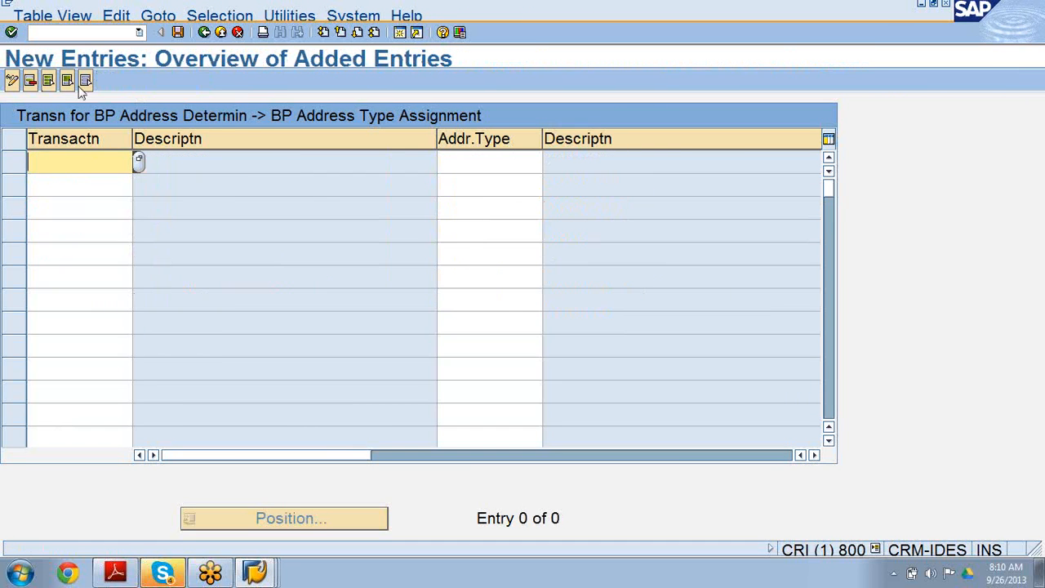
pyautogui.click(138, 161)
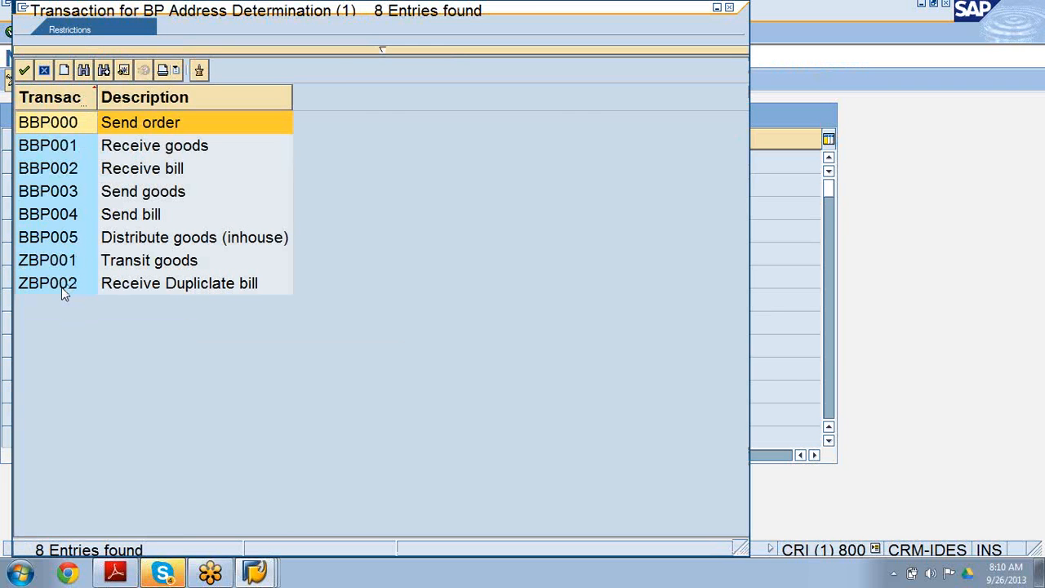
pyautogui.doubleClick(64, 291)
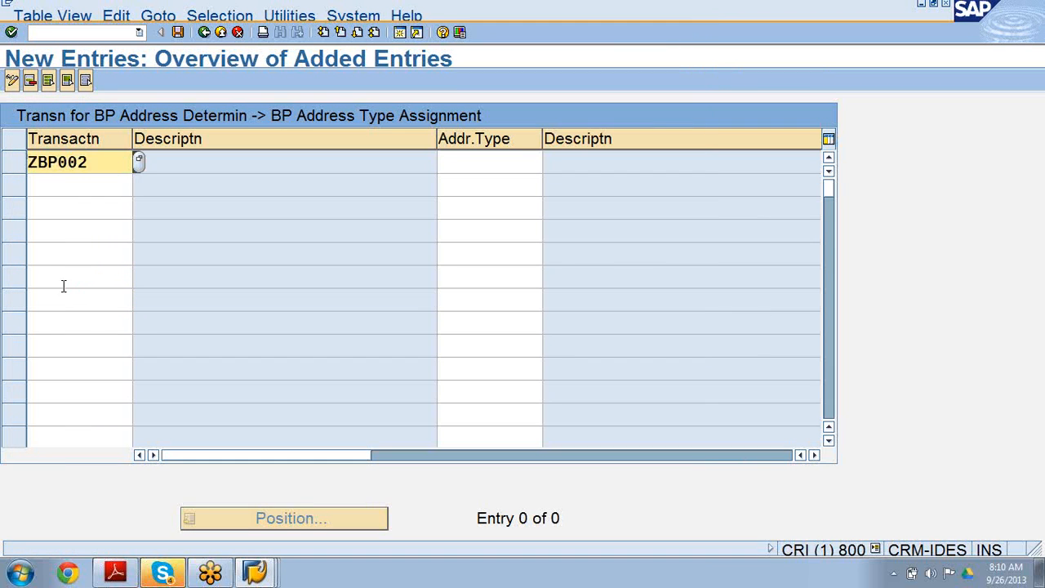
pyautogui.click(476, 166)
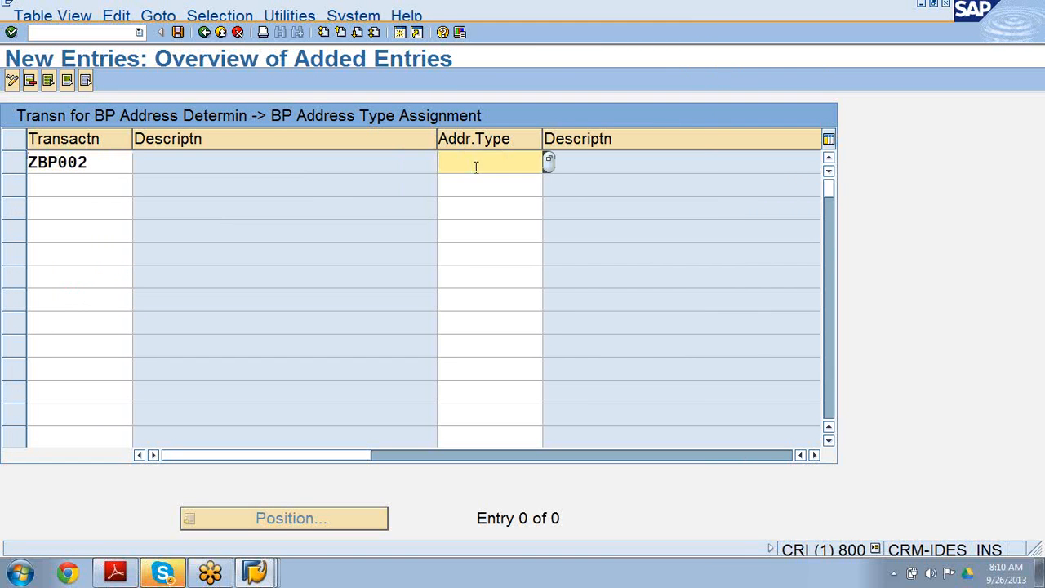
pyautogui.click(547, 163)
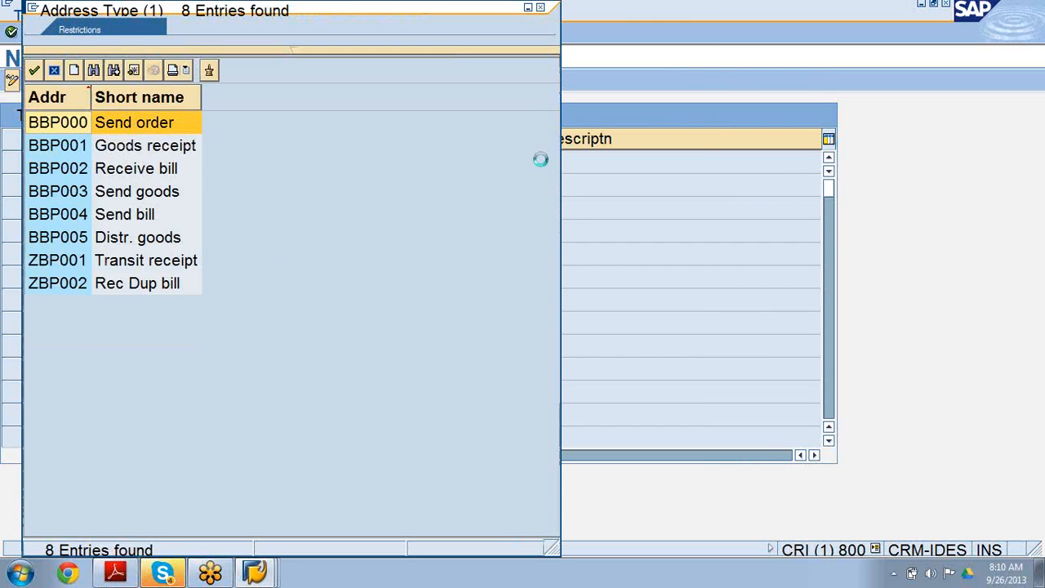
pyautogui.click(190, 293)
pyautogui.doubleClick(190, 286)
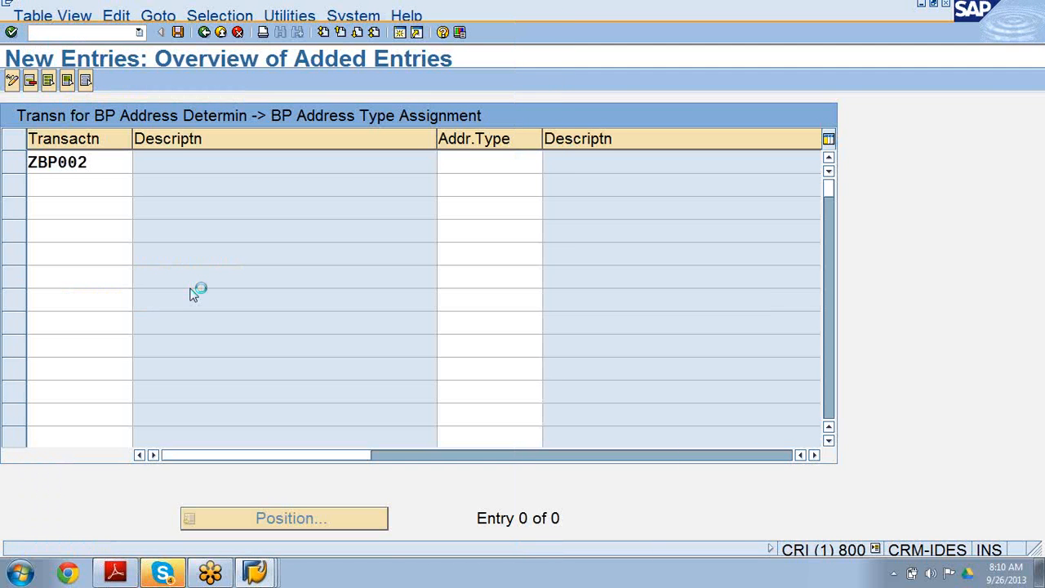
pyautogui.click(177, 33)
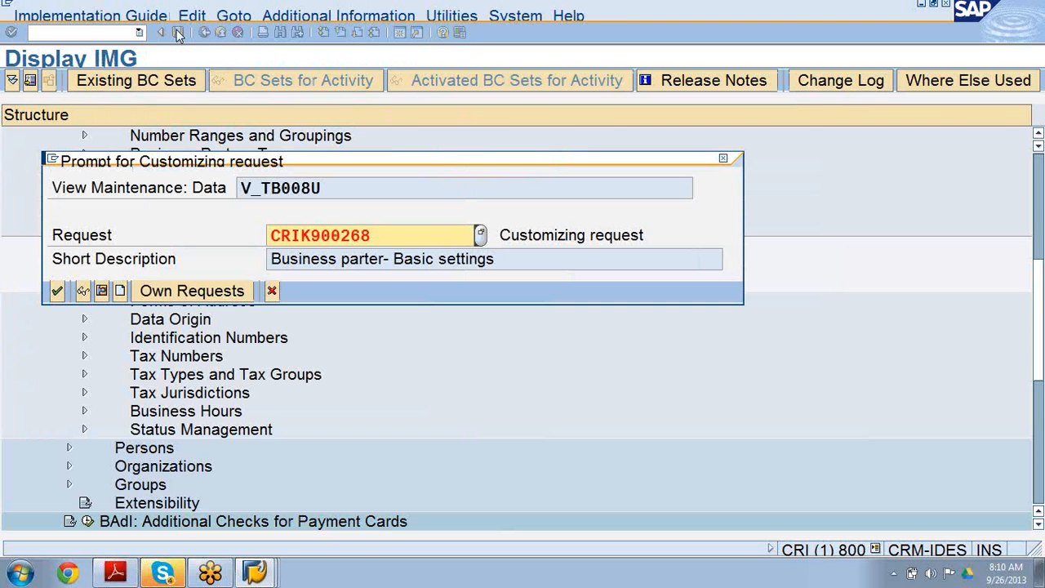
pyautogui.click(57, 292)
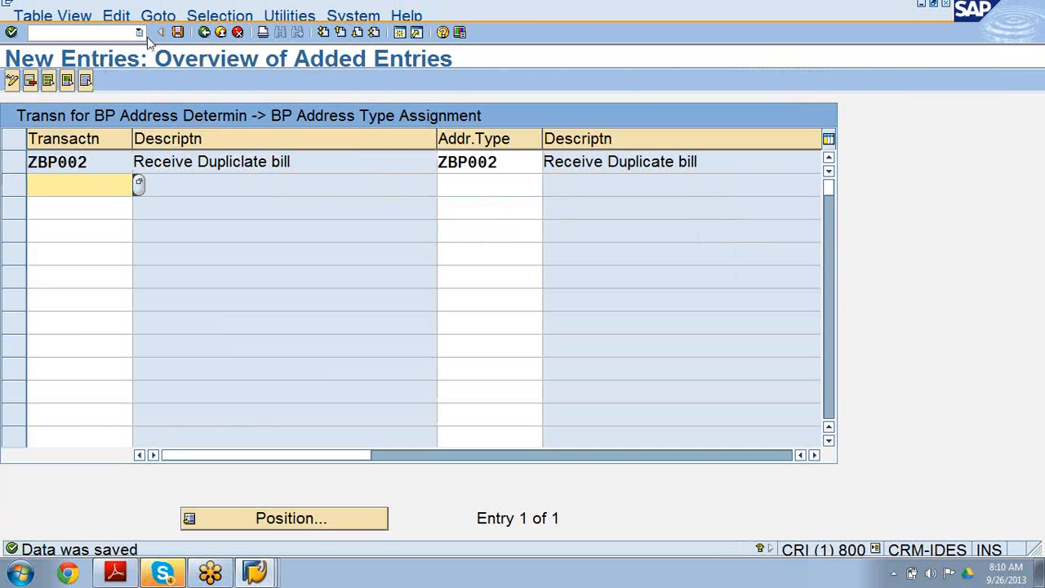
# Return to the IMG structure and open the Maintain Forms of Address activity under Forms of Address.
pyautogui.click(255, 572)
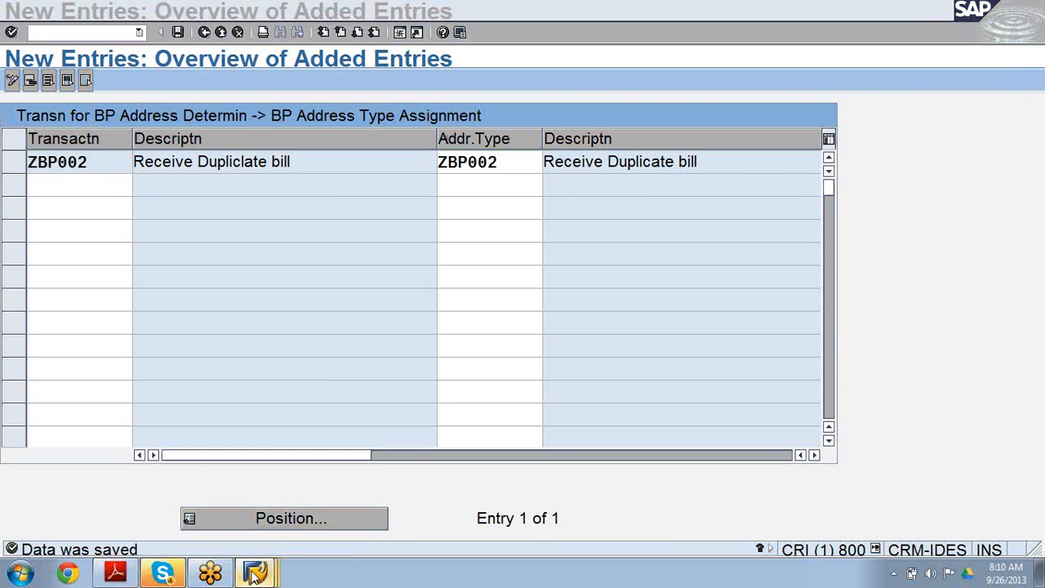
pyautogui.click(235, 161)
pyautogui.click(204, 32)
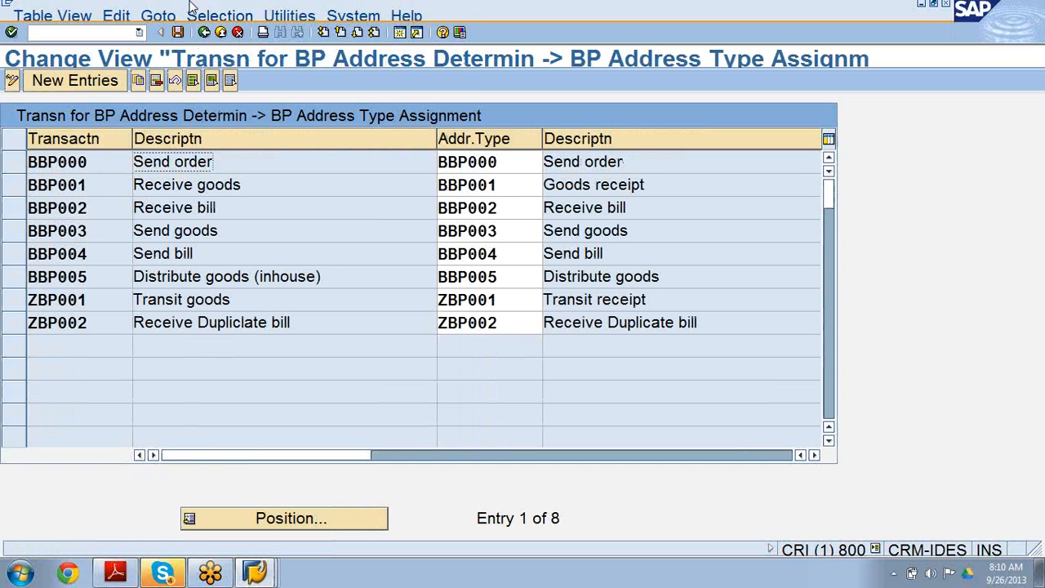
pyautogui.click(204, 32)
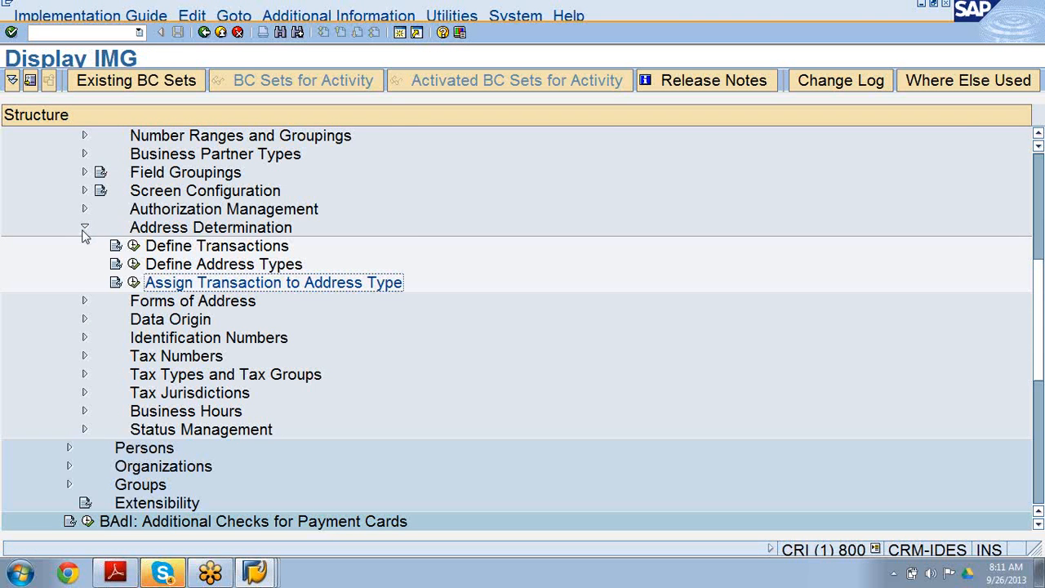
pyautogui.click(84, 228)
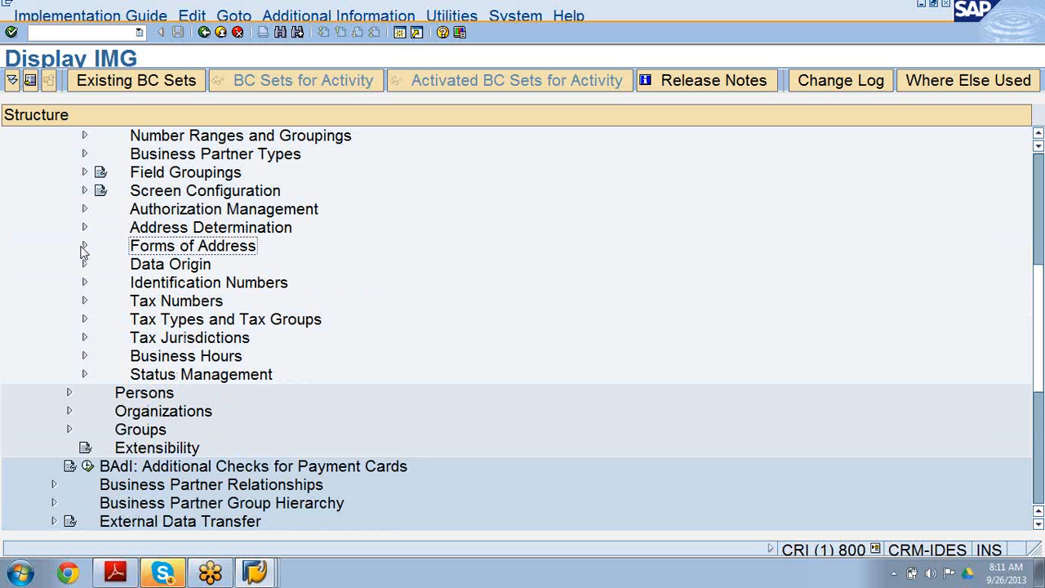
pyautogui.click(84, 246)
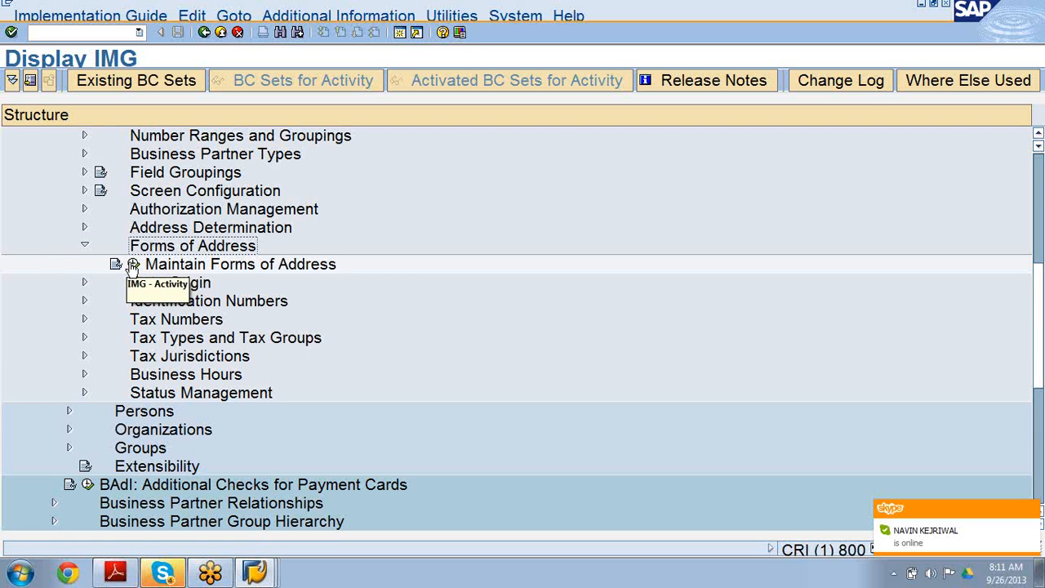
pyautogui.click(133, 266)
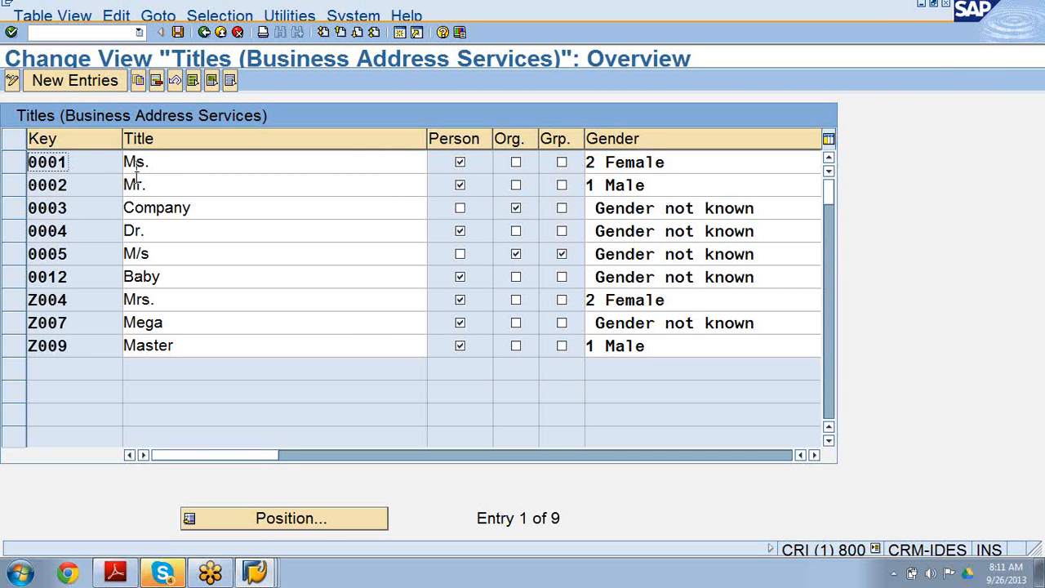
# Examine the form-of-address titles and their Person, Org. and Grp. settings, comparing with the person 6034 window.
pyautogui.click(168, 204)
pyautogui.click(170, 165)
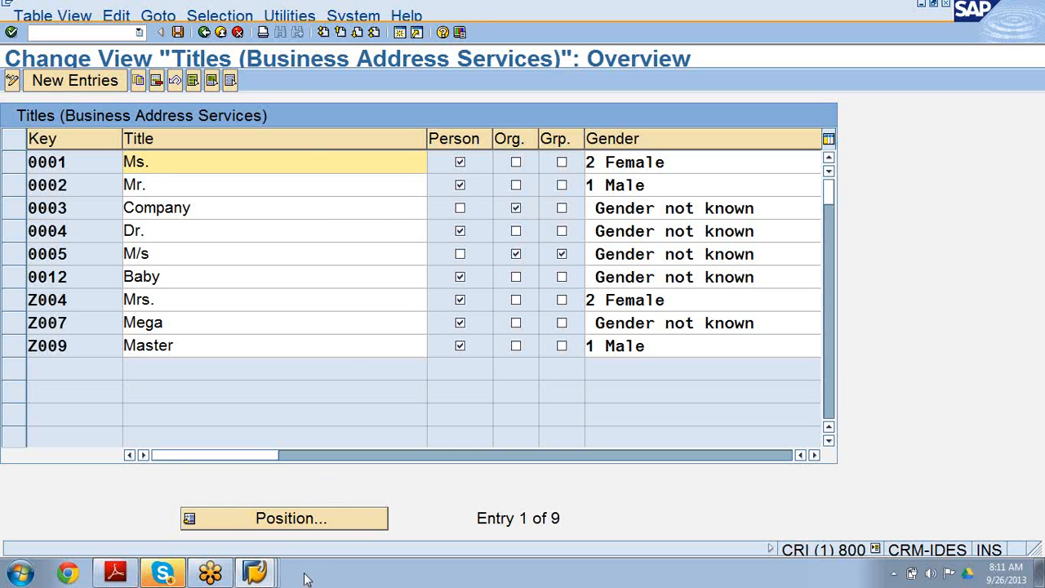
pyautogui.click(254, 573)
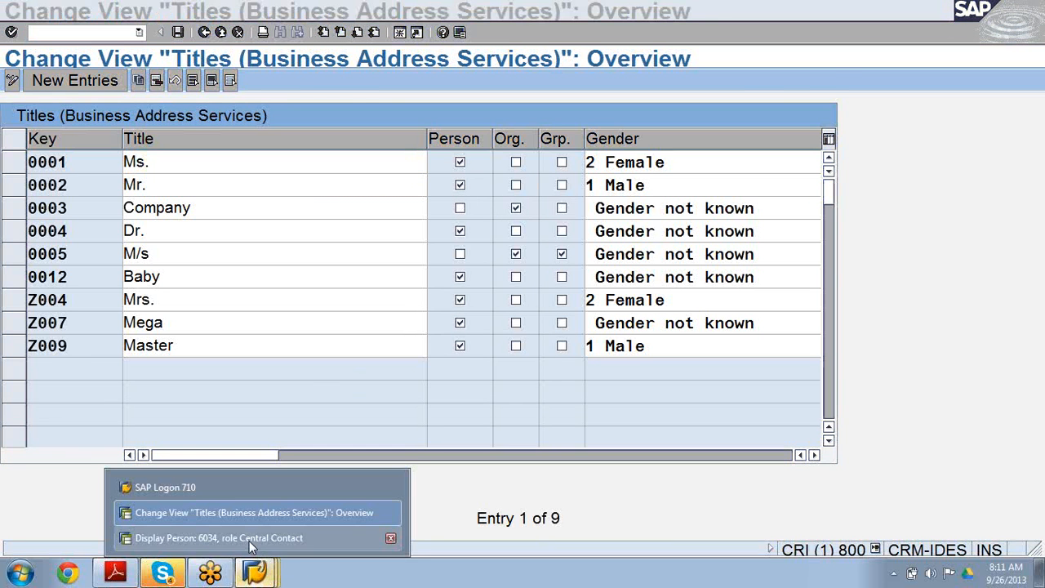
pyautogui.click(249, 539)
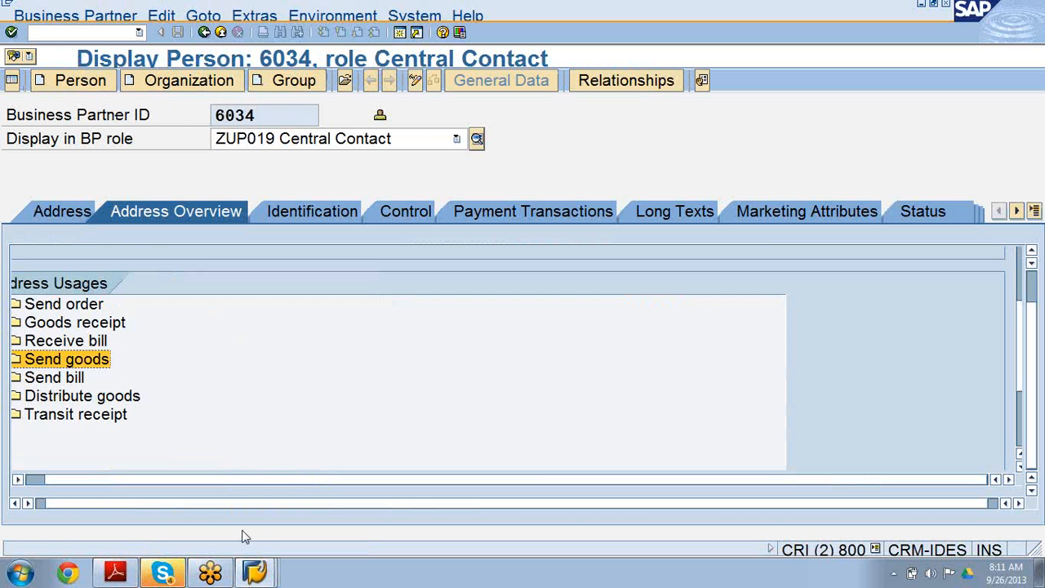
pyautogui.click(253, 574)
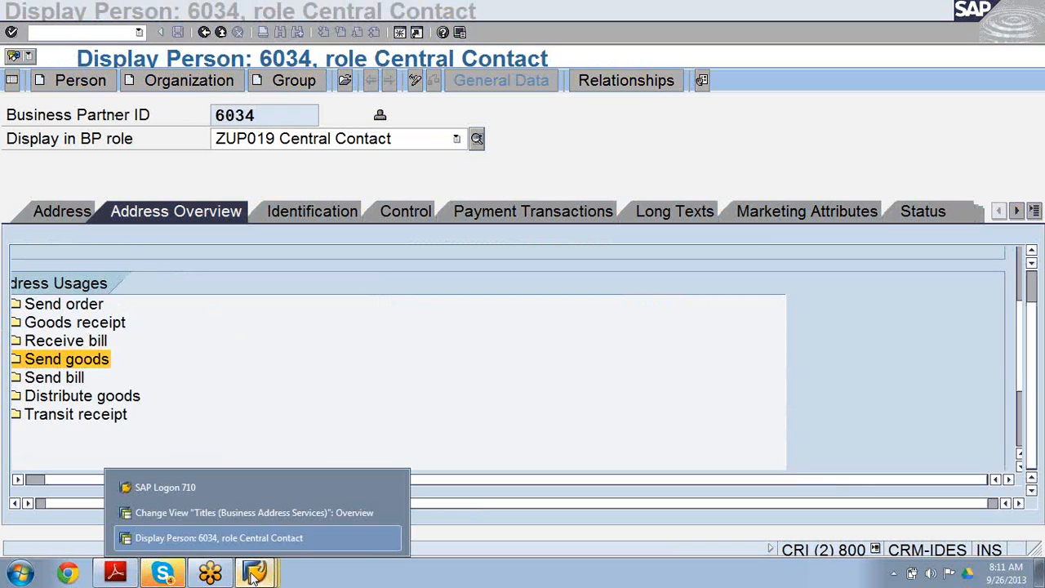
pyautogui.click(235, 515)
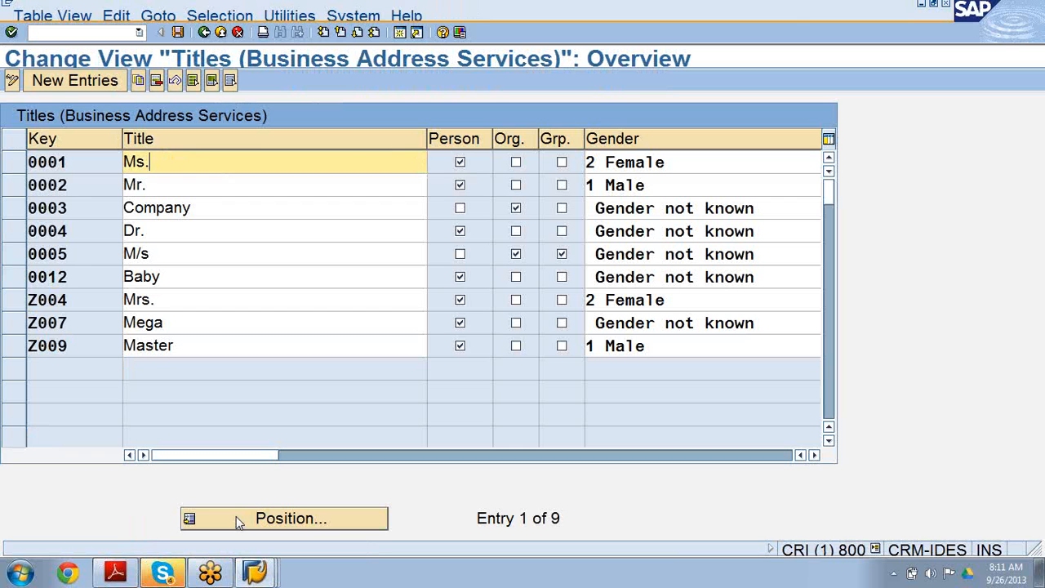
pyautogui.click(240, 171)
pyautogui.click(242, 189)
pyautogui.click(245, 214)
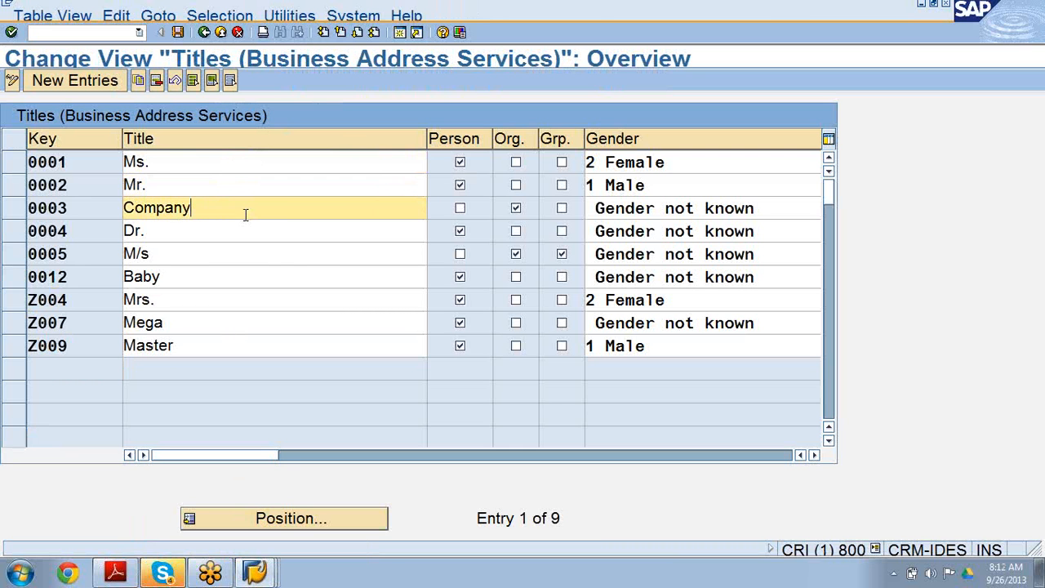
pyautogui.click(516, 209)
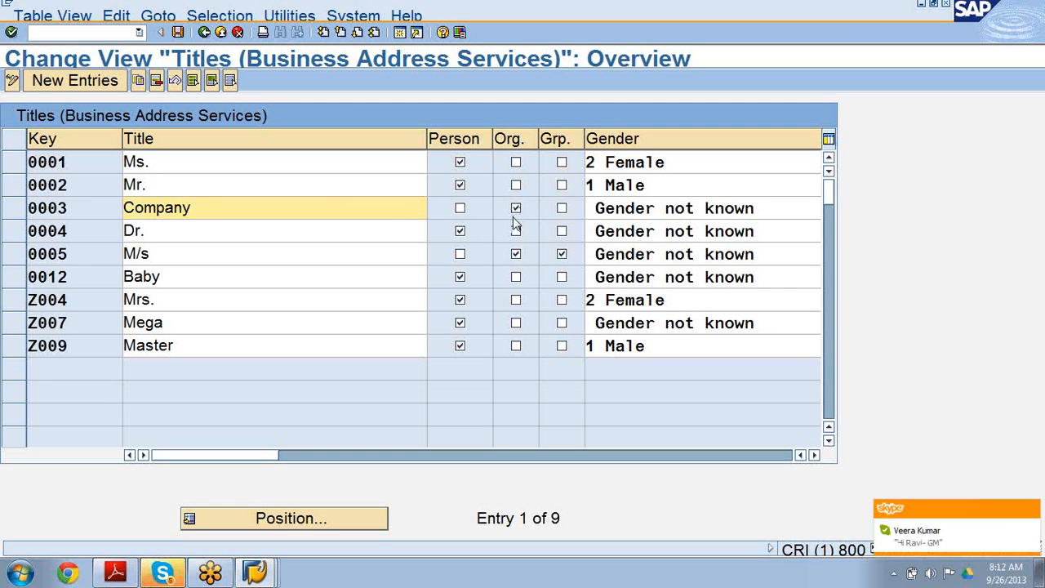
pyautogui.click(320, 253)
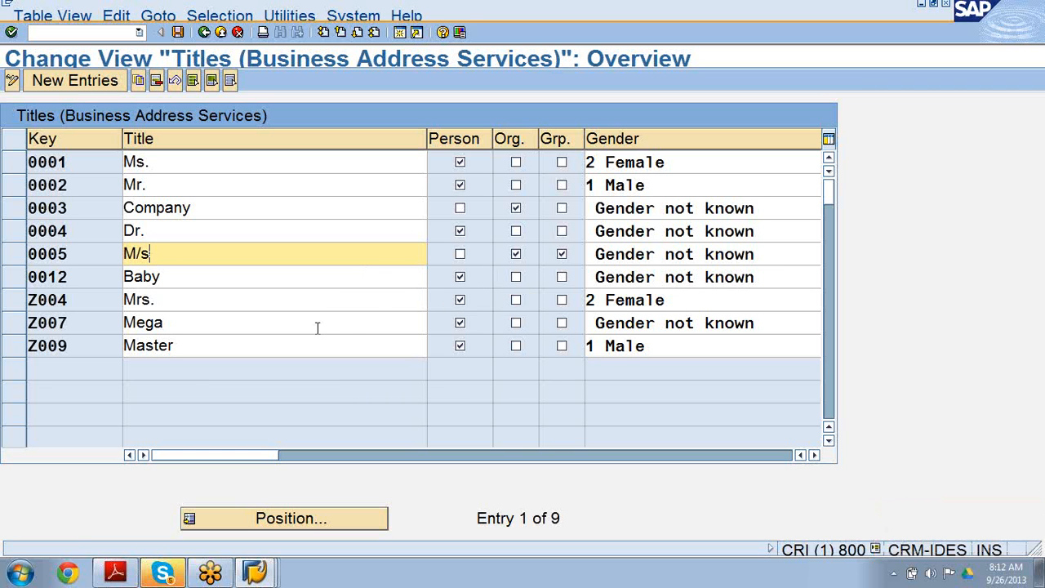
# Delete the Z007 'Mega' title and save the change to the customizing request.
pyautogui.click(16, 324)
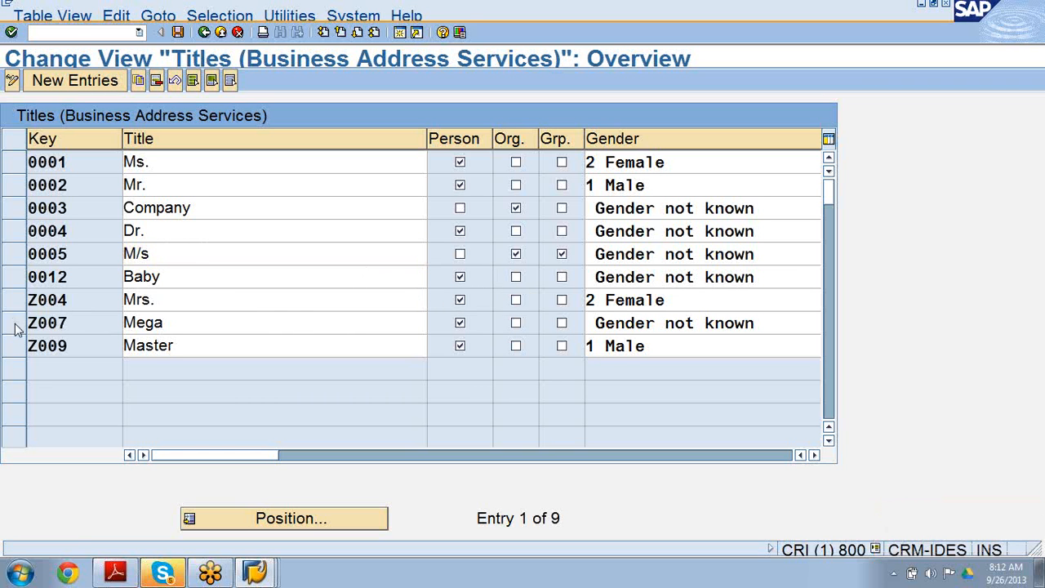
pyautogui.click(156, 81)
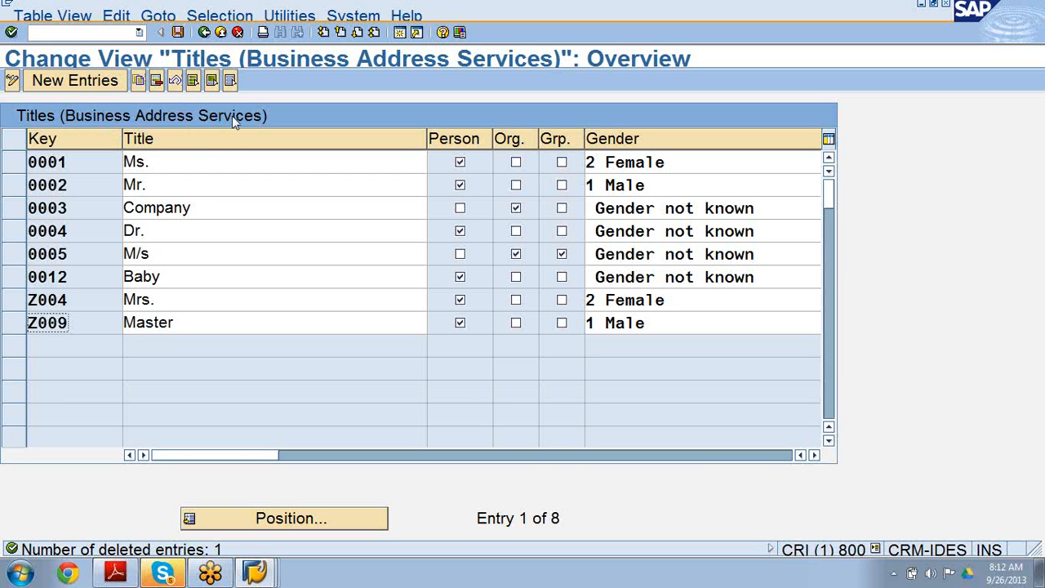
pyautogui.click(177, 33)
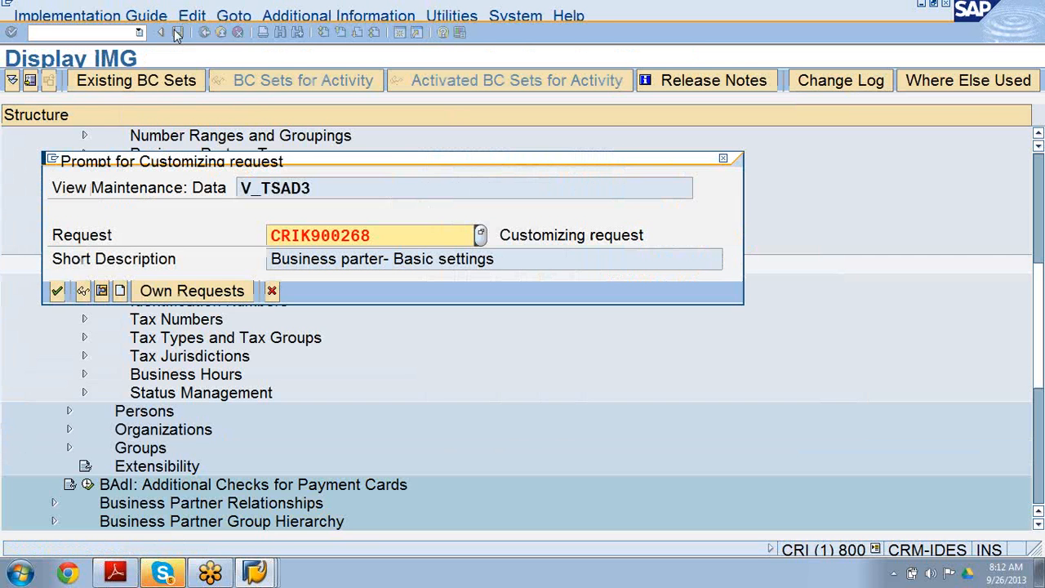
pyautogui.click(57, 292)
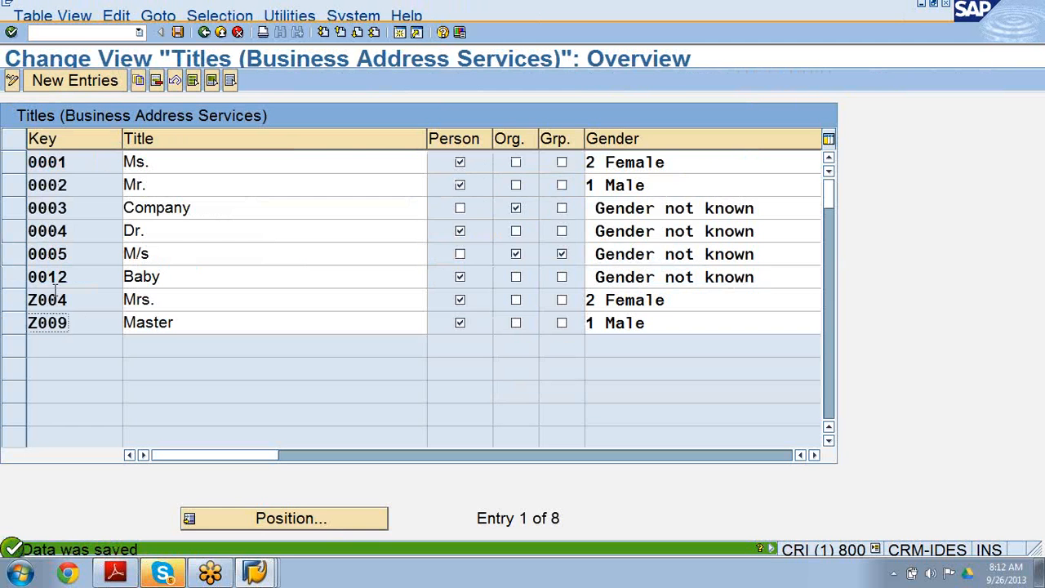
# Return to the IMG structure and open the Maintain Data Origin Type activity under Data Origin.
pyautogui.click(205, 33)
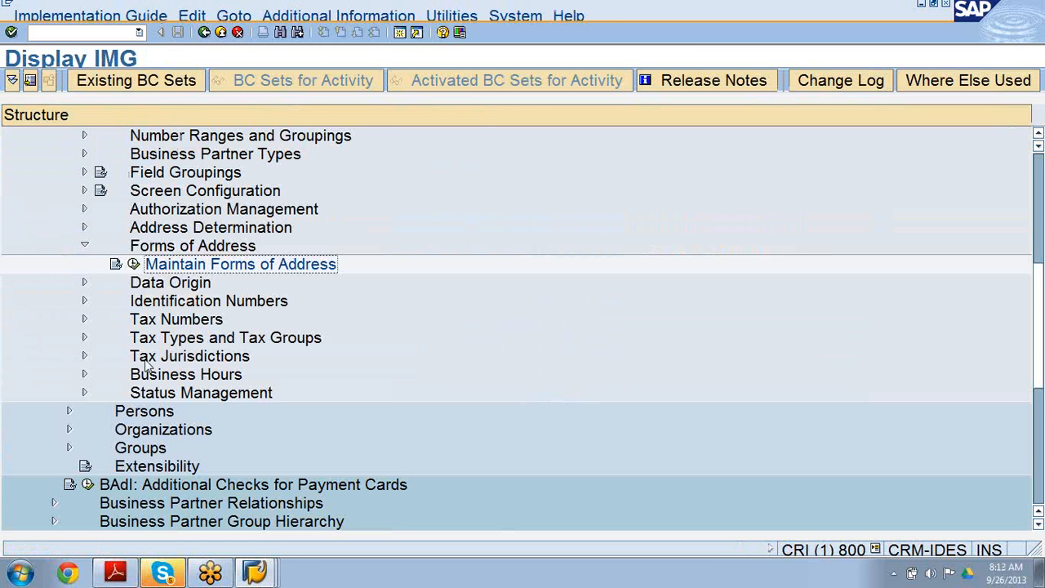
pyautogui.click(84, 282)
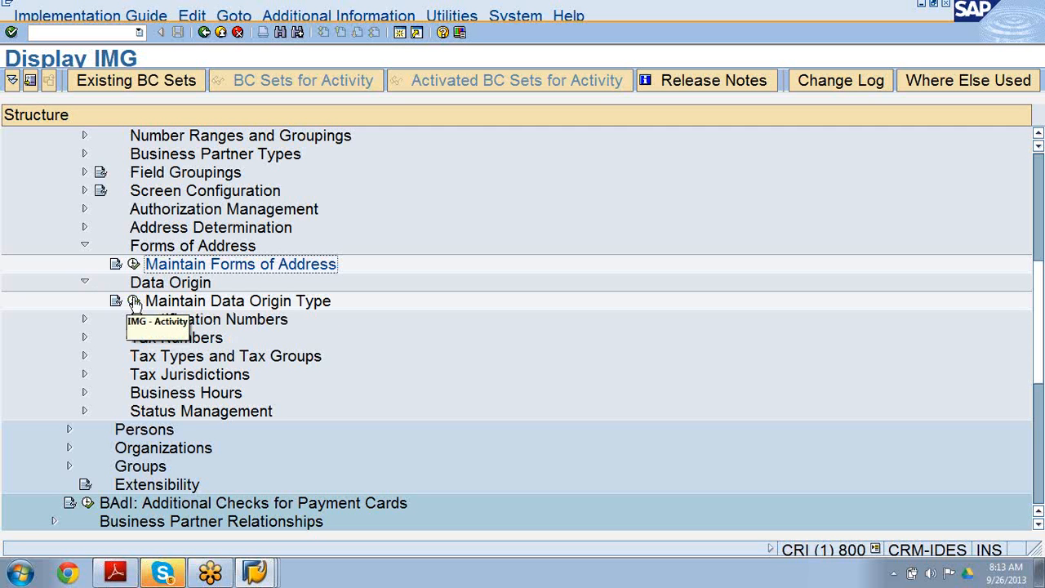
pyautogui.click(133, 301)
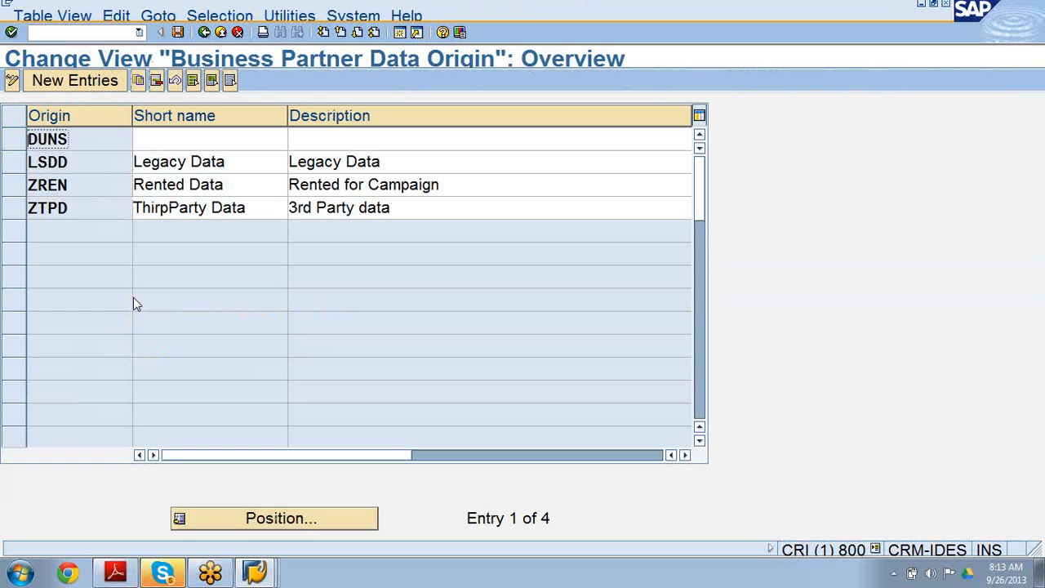
# Select the ZTPD data origin and copy it as a new origin ZPDT.
pyautogui.click(22, 162)
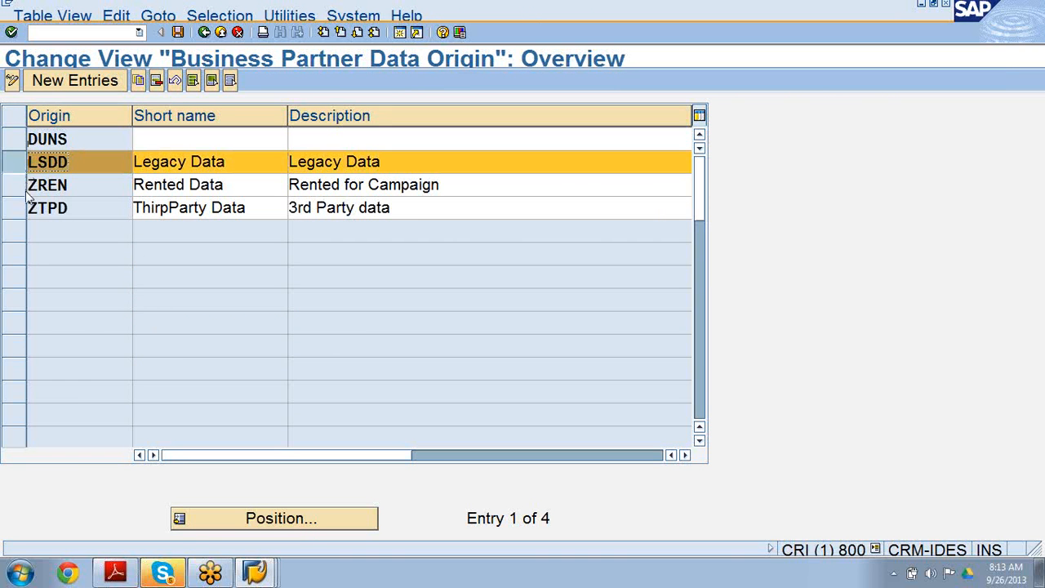
pyautogui.click(23, 187)
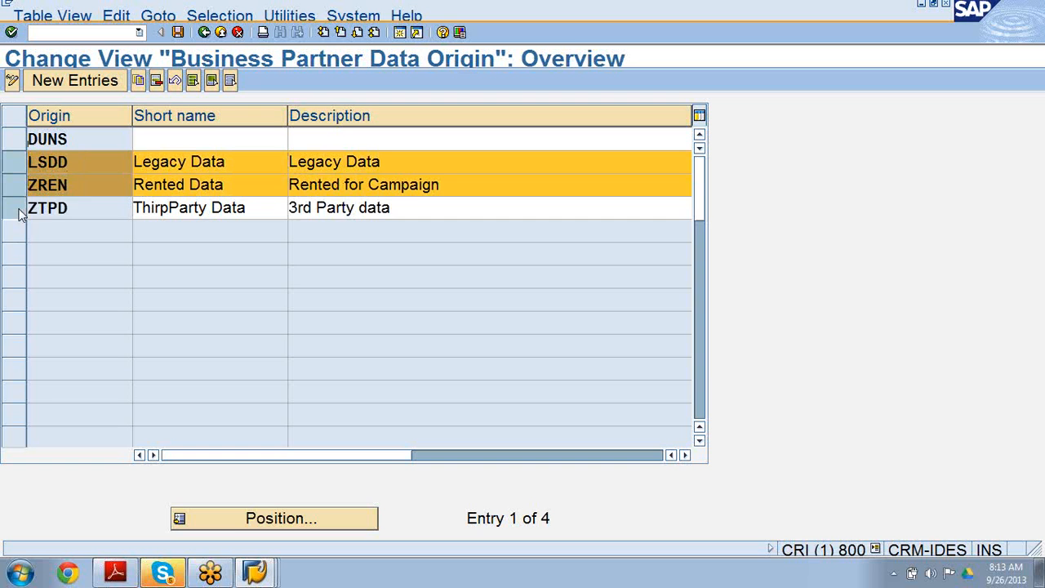
pyautogui.click(20, 209)
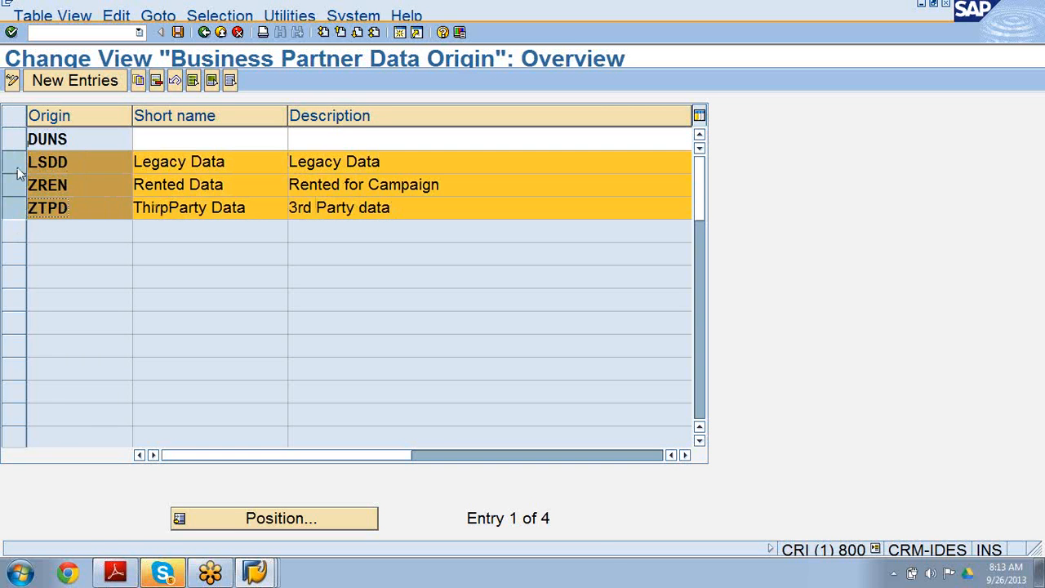
pyautogui.click(20, 171)
pyautogui.click(20, 186)
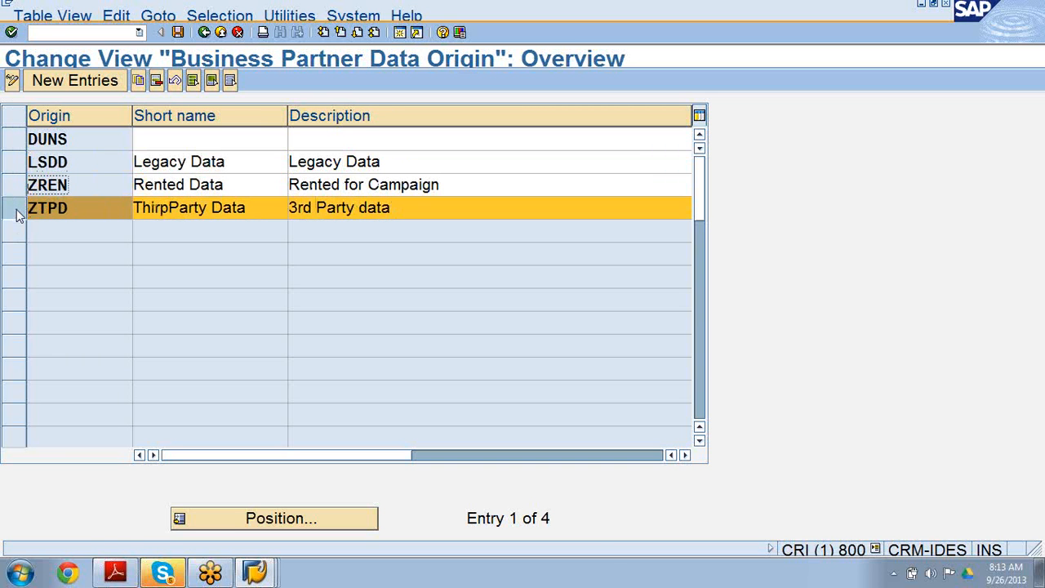
pyautogui.click(139, 85)
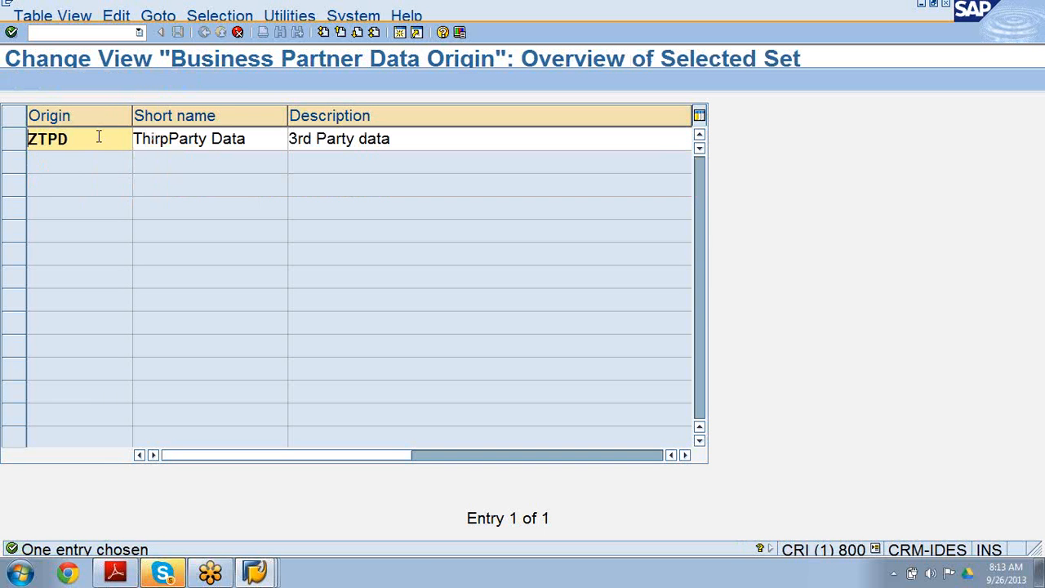
pyautogui.press('BackSpace')
pyautogui.press('BackSpace')
pyautogui.press('BackSpace')
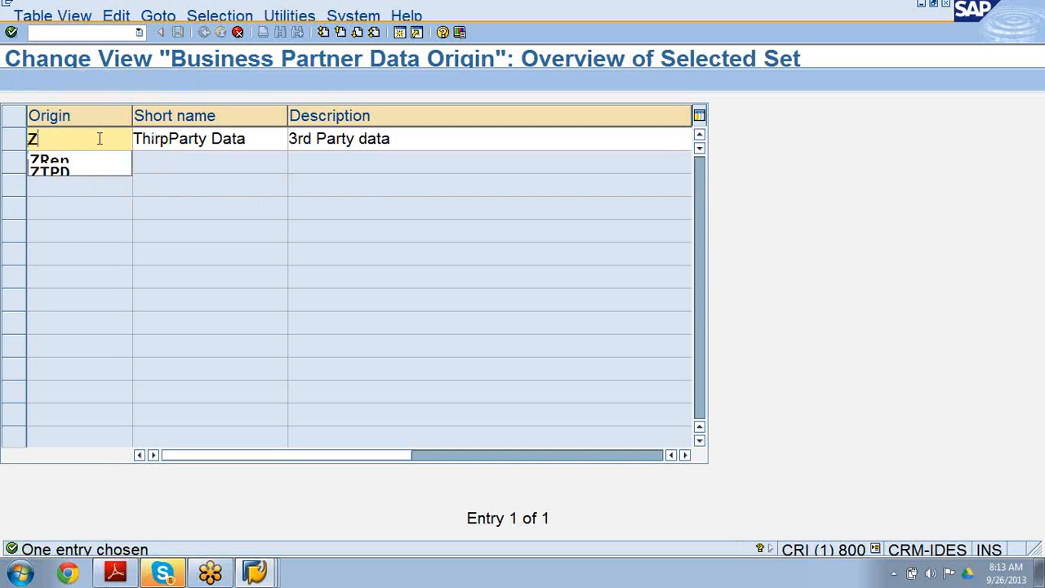
pyautogui.write('PDT')
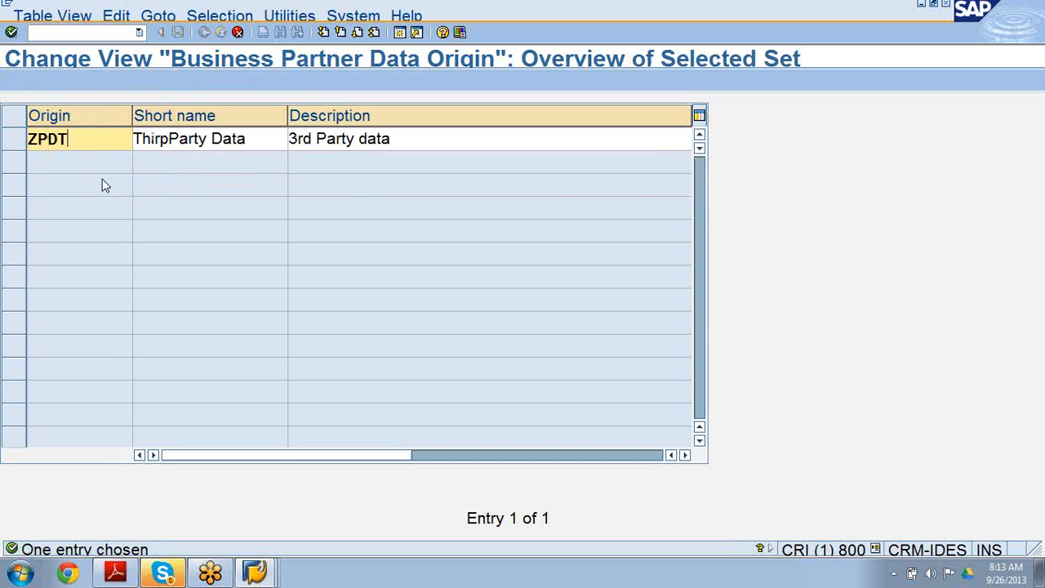
# Set the copied origin's short name to 'Partner Data' and its description to 'Partner data'.
pyautogui.click(207, 139)
pyautogui.press('BackSpace')
pyautogui.press('BackSpace')
pyautogui.press('BackSpace')
pyautogui.press('BackSpace')
pyautogui.press('BackSpace')
pyautogui.press('BackSpace')
pyautogui.press('BackSpace')
pyautogui.press('BackSpace')
pyautogui.press('BackSpace')
pyautogui.press('BackSpace')
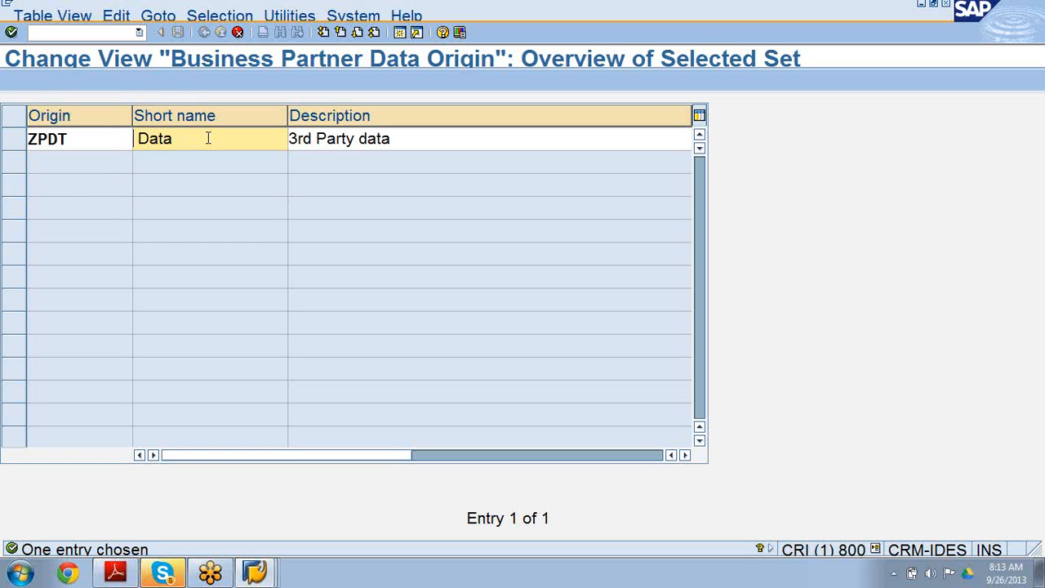
pyautogui.write('Partner')
pyautogui.click(353, 139)
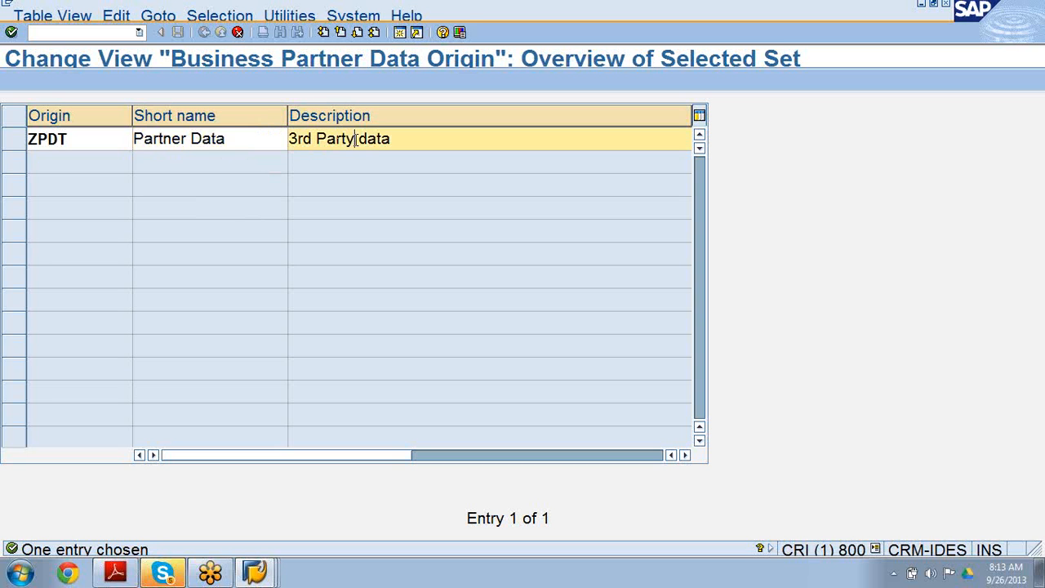
pyautogui.press('BackSpace')
pyautogui.press('BackSpace')
pyautogui.press('BackSpace')
pyautogui.press('BackSpace')
pyautogui.press('BackSpace')
pyautogui.press('BackSpace')
pyautogui.press('BackSpace')
pyautogui.press('BackSpace')
pyautogui.press('BackSpace')
pyautogui.write('Partner')
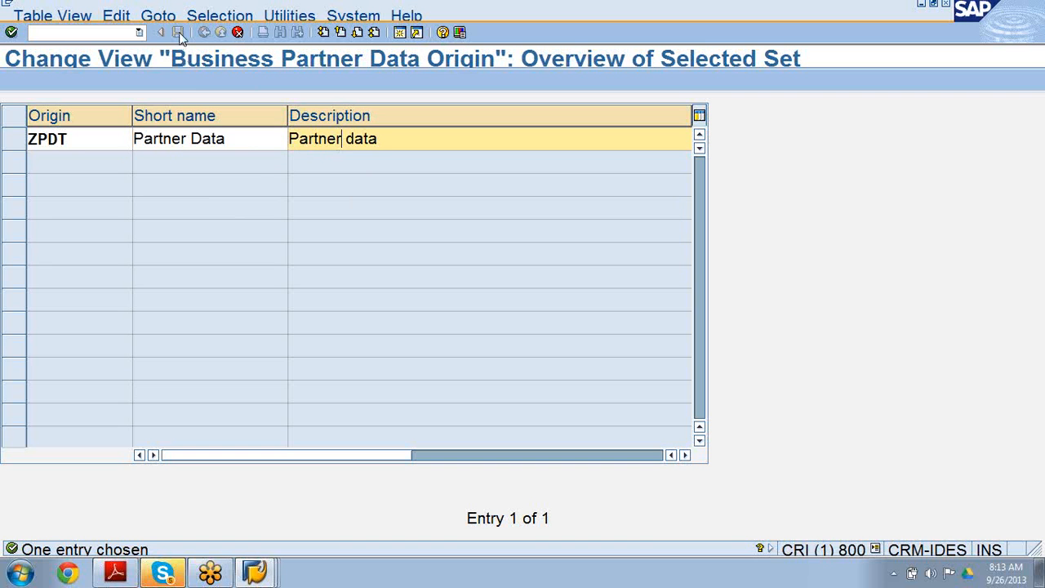
# Confirm the copied ZPDT entry and save it to the customizing request.
pyautogui.click(12, 33)
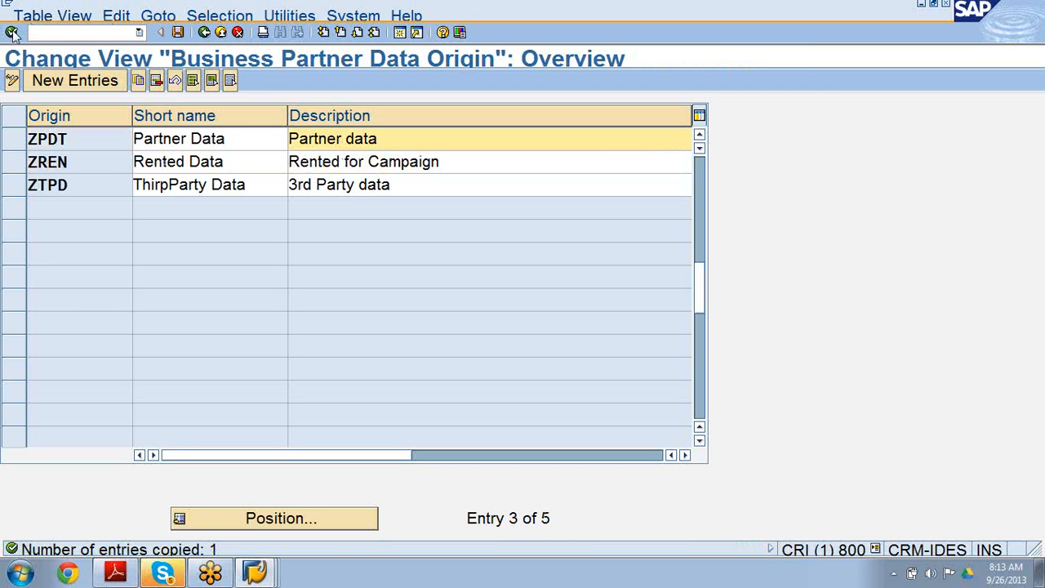
pyautogui.click(177, 33)
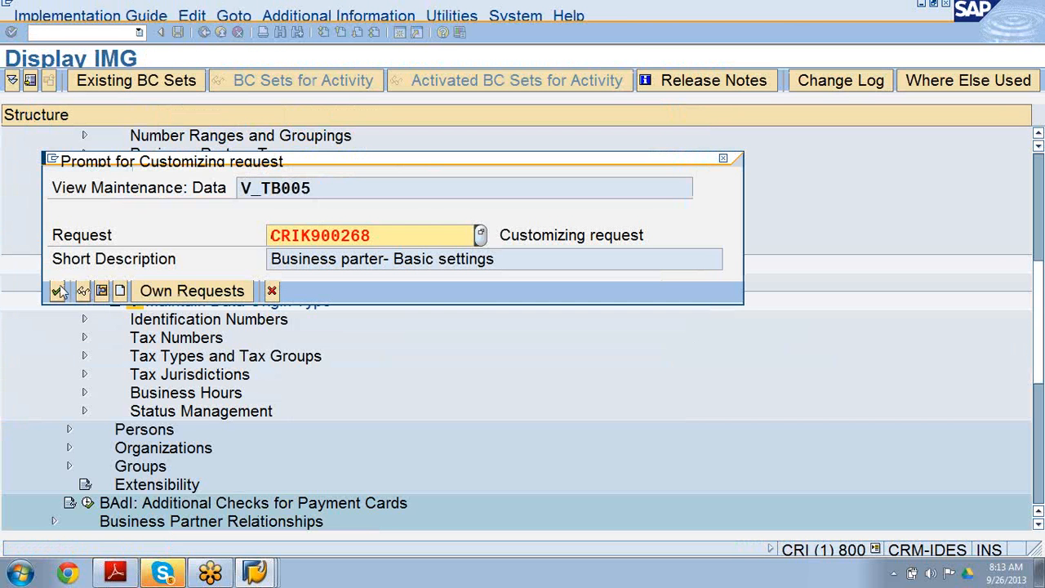
pyautogui.click(58, 291)
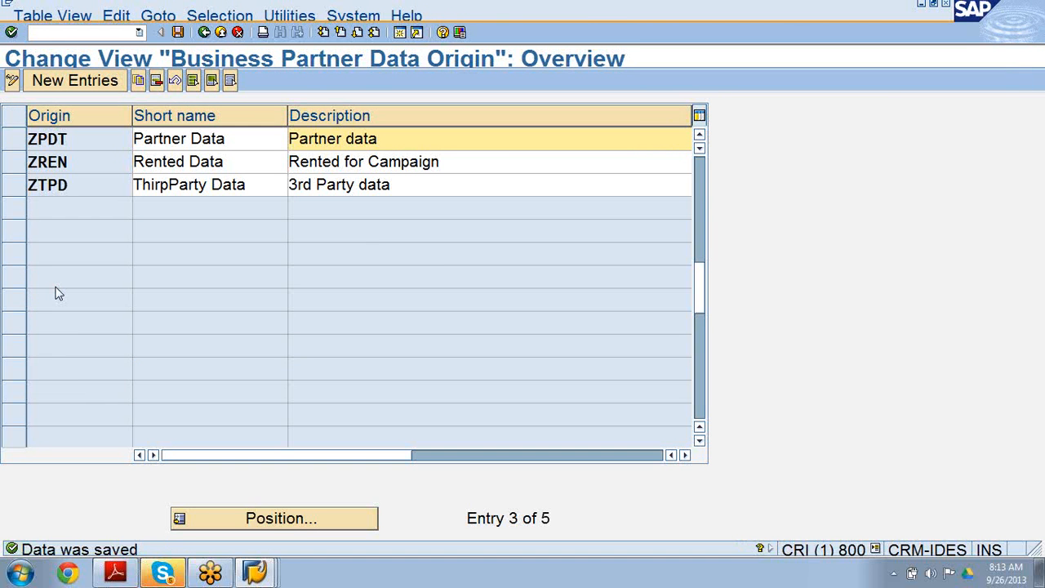
# Return to the IMG structure and open Define Status Profile for User Status under Status Management.
pyautogui.click(204, 33)
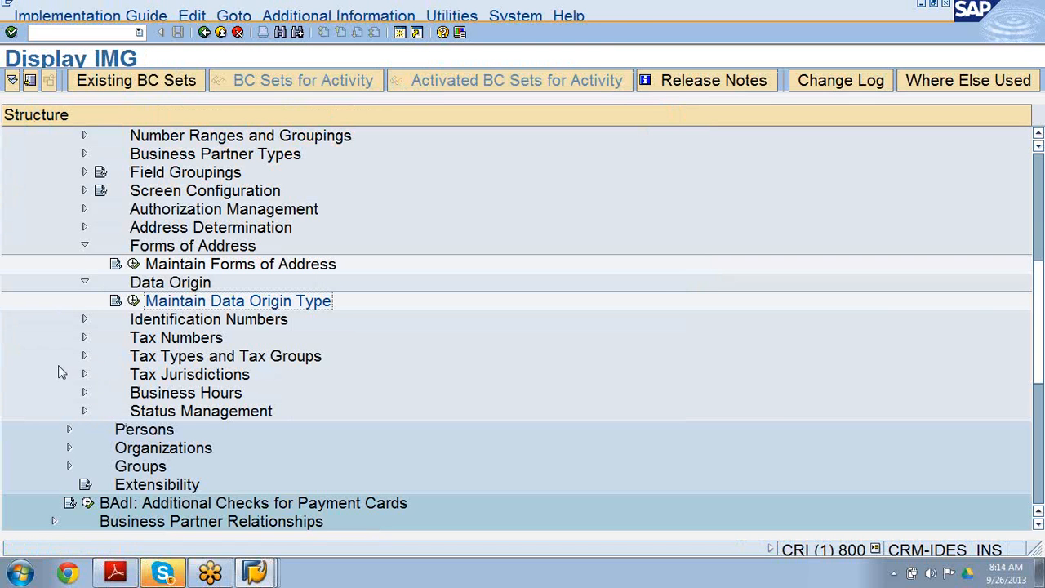
pyautogui.click(85, 412)
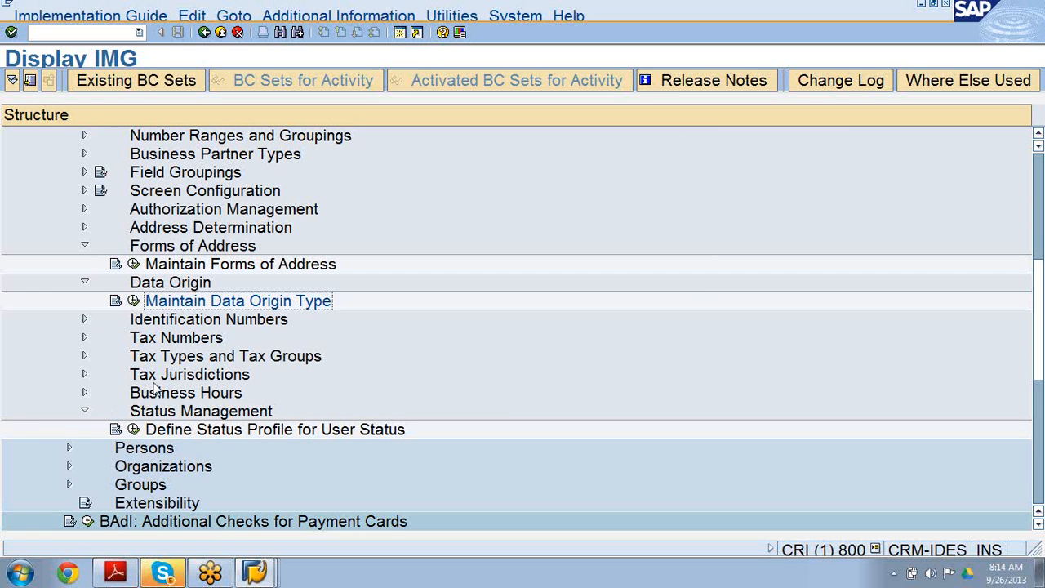
pyautogui.click(185, 412)
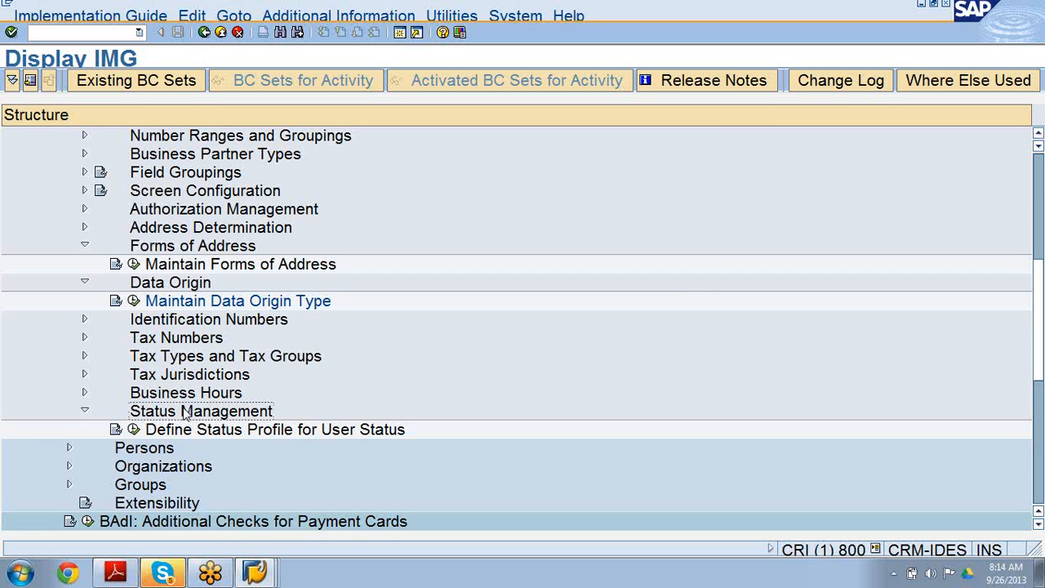
pyautogui.click(134, 431)
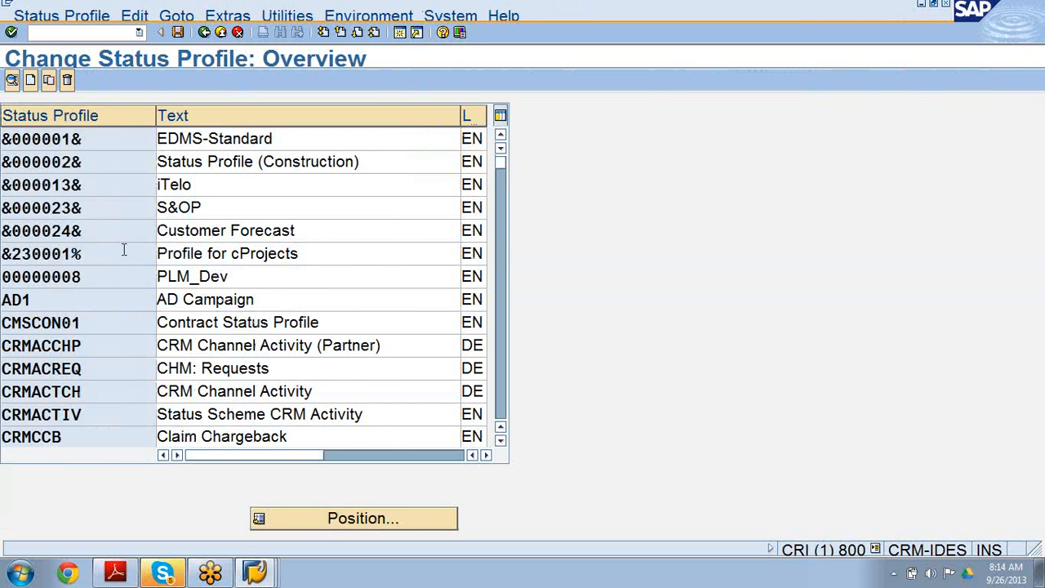
# Open the ZBUSSTAT Business Partner Status Profil status profile from the status profile list.
pyautogui.scroll(-5, 124, 250)
pyautogui.scroll(-15, 124, 249)
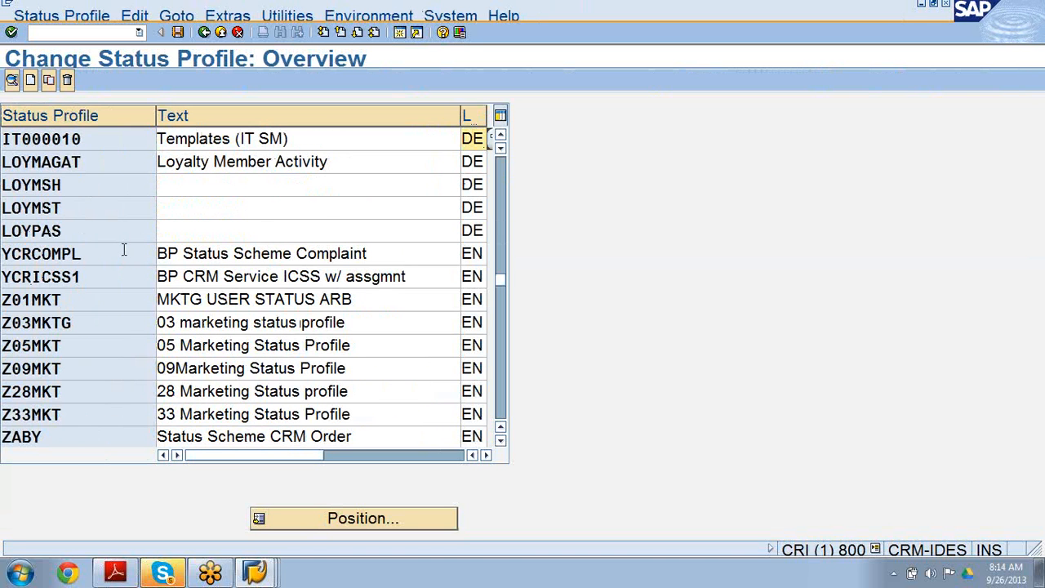
pyautogui.scroll(-5, 125, 249)
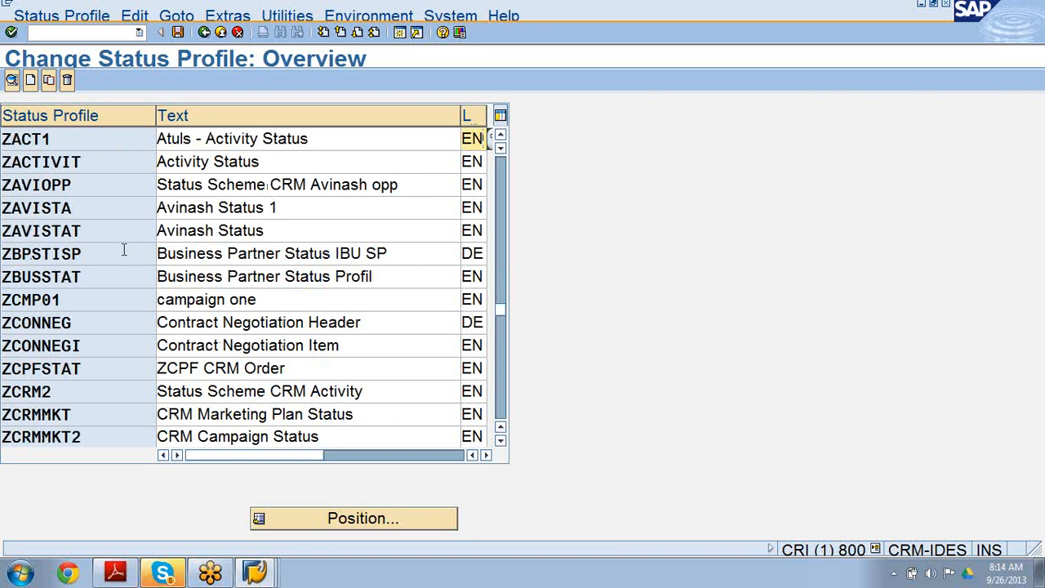
pyautogui.click(61, 277)
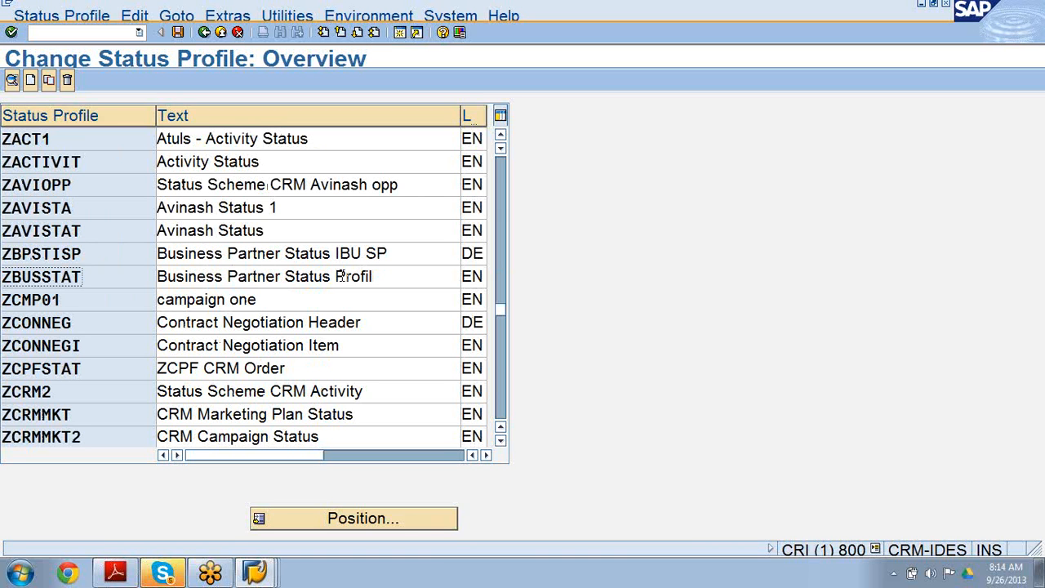
pyautogui.doubleClick(68, 279)
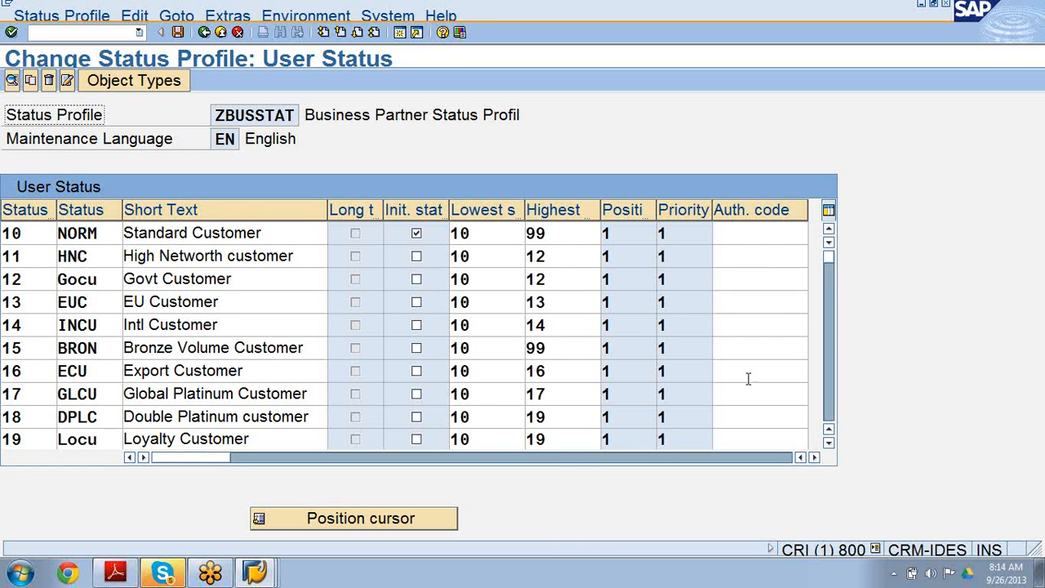
# Browse through the user statuses defined in the ZBUSSTAT status profile.
pyautogui.click(829, 444)
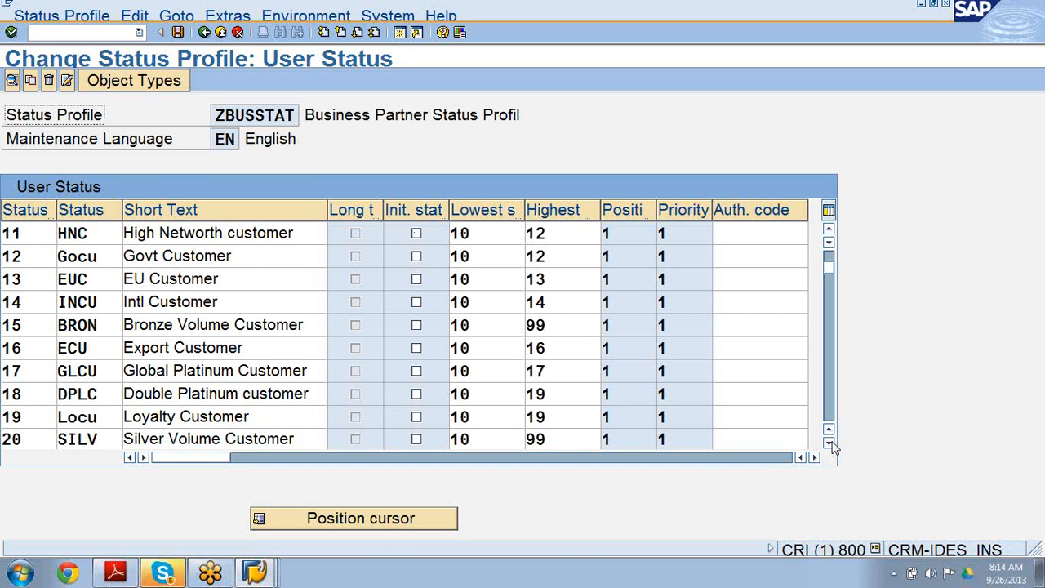
pyautogui.click(830, 444)
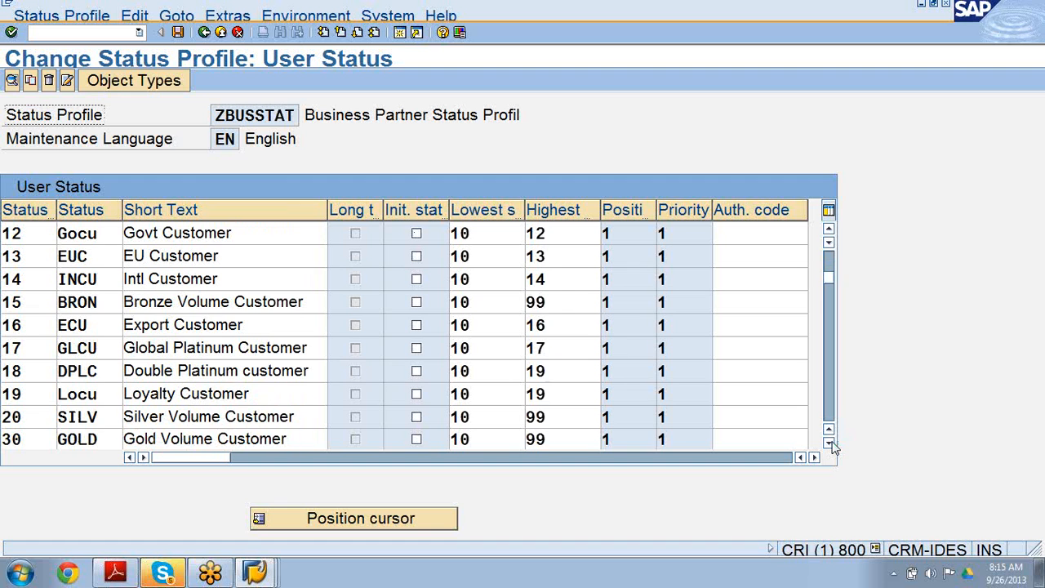
pyautogui.click(830, 443)
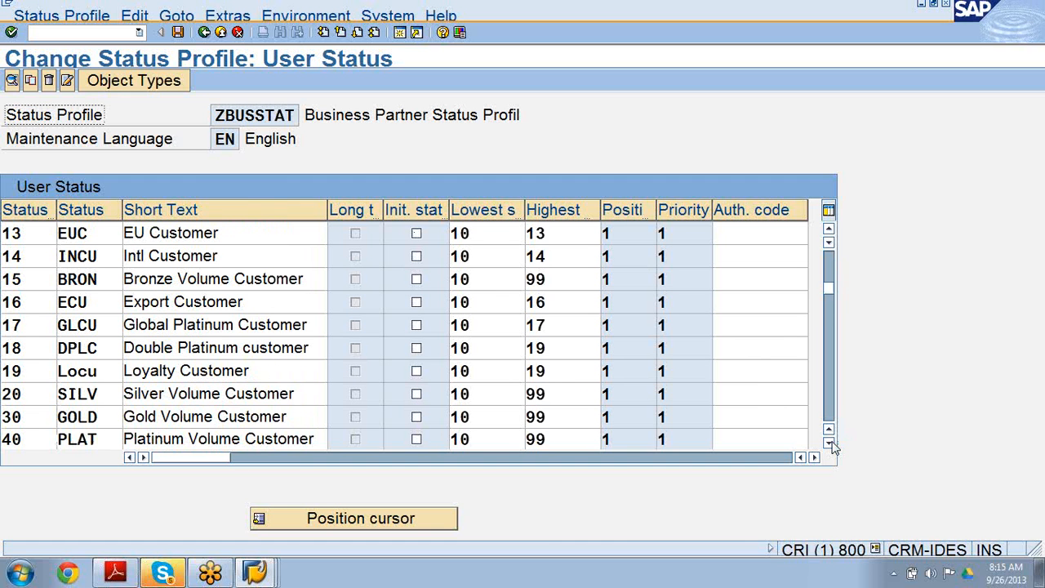
pyautogui.click(830, 443)
pyautogui.click(830, 444)
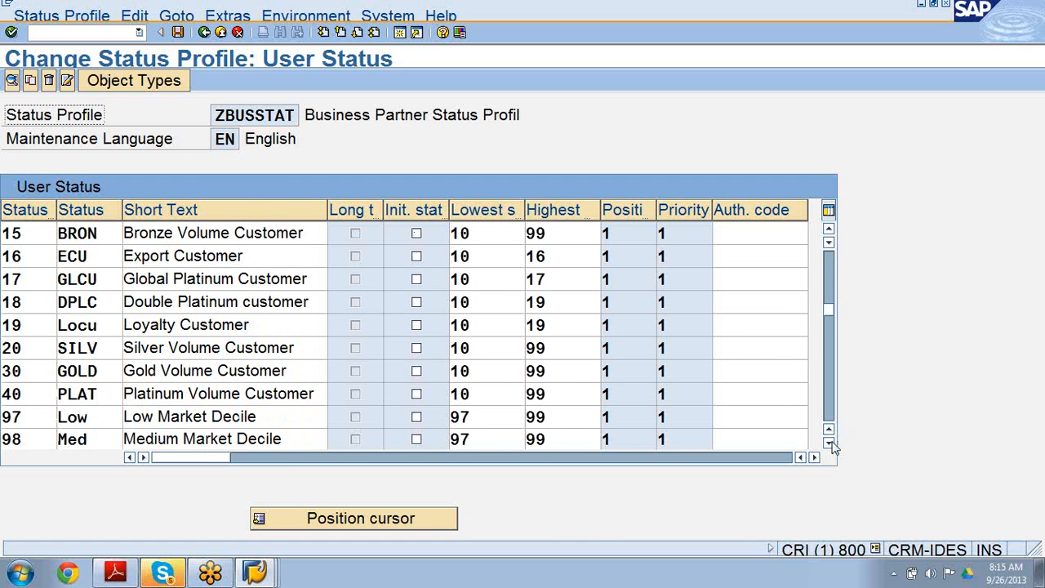
pyautogui.click(830, 444)
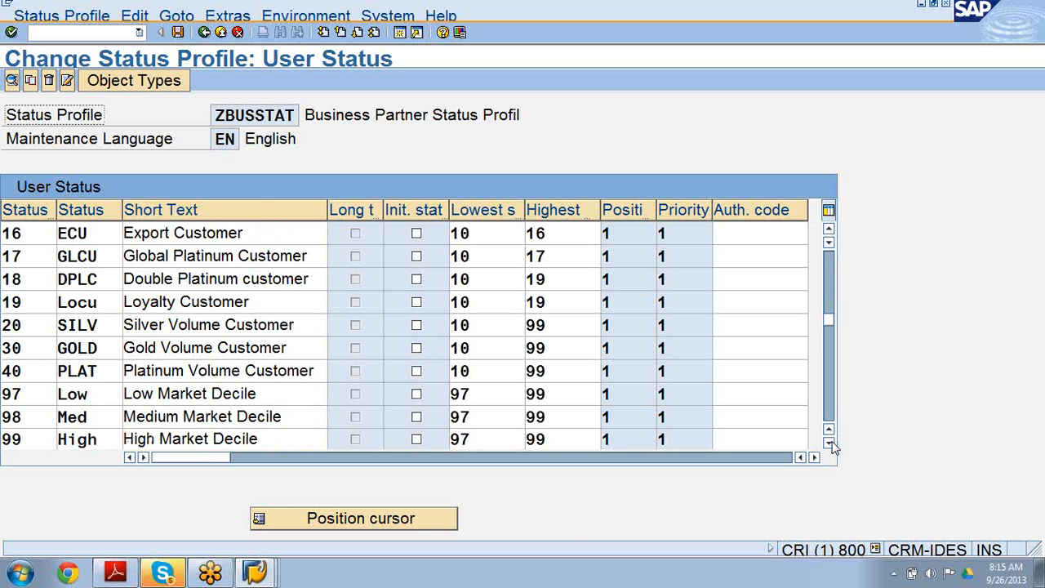
pyautogui.click(830, 443)
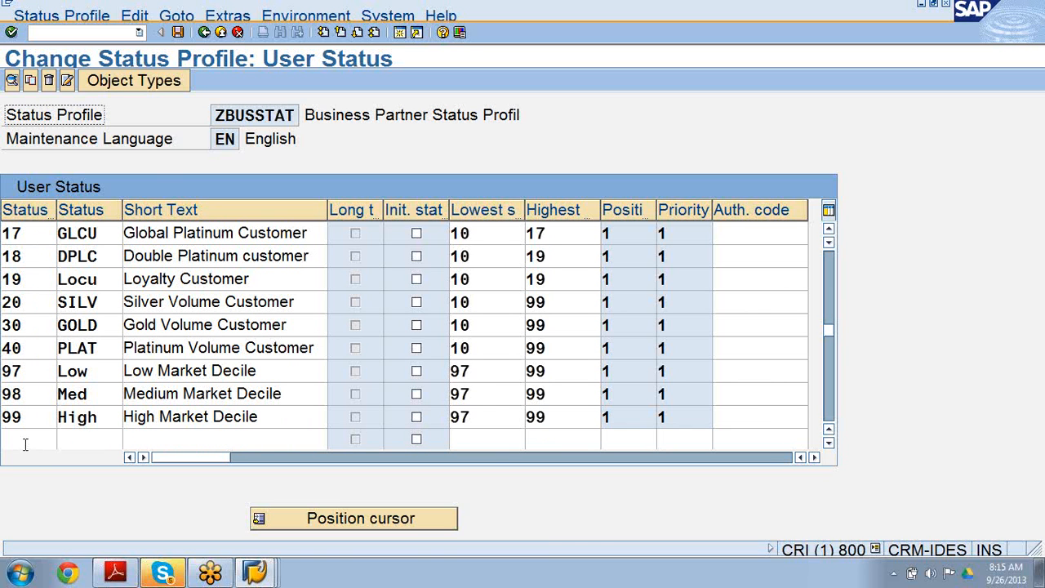
pyautogui.click(828, 234)
pyautogui.click(829, 235)
pyautogui.click(829, 234)
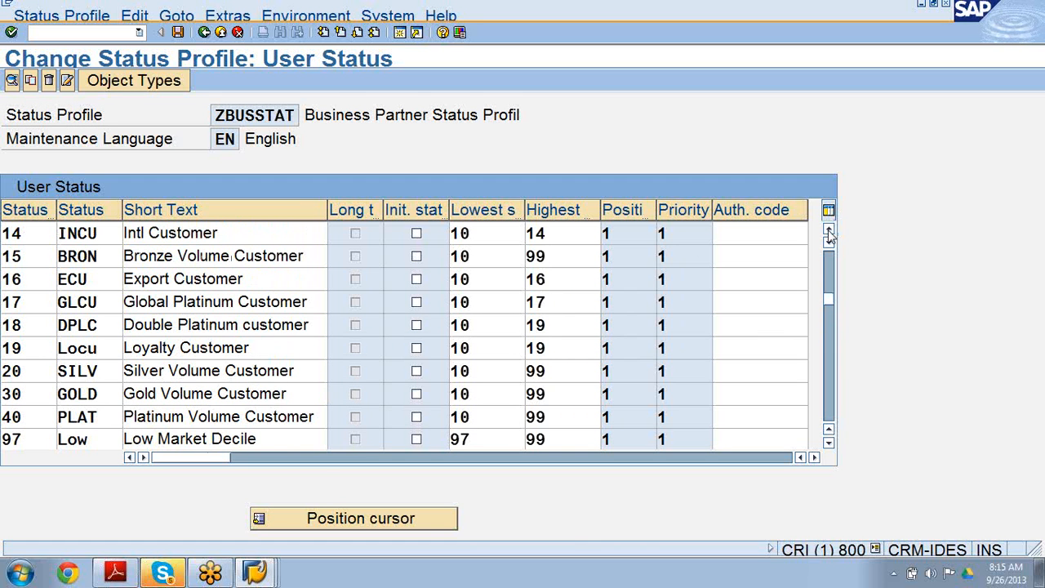
pyautogui.click(829, 235)
pyautogui.click(828, 235)
pyautogui.click(829, 234)
pyautogui.click(829, 234)
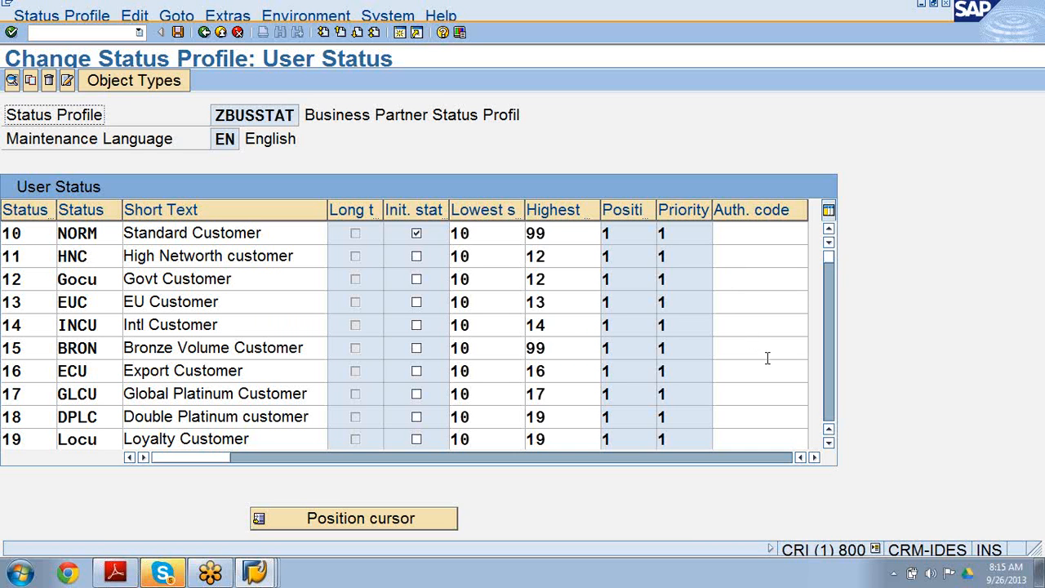
pyautogui.click(828, 441)
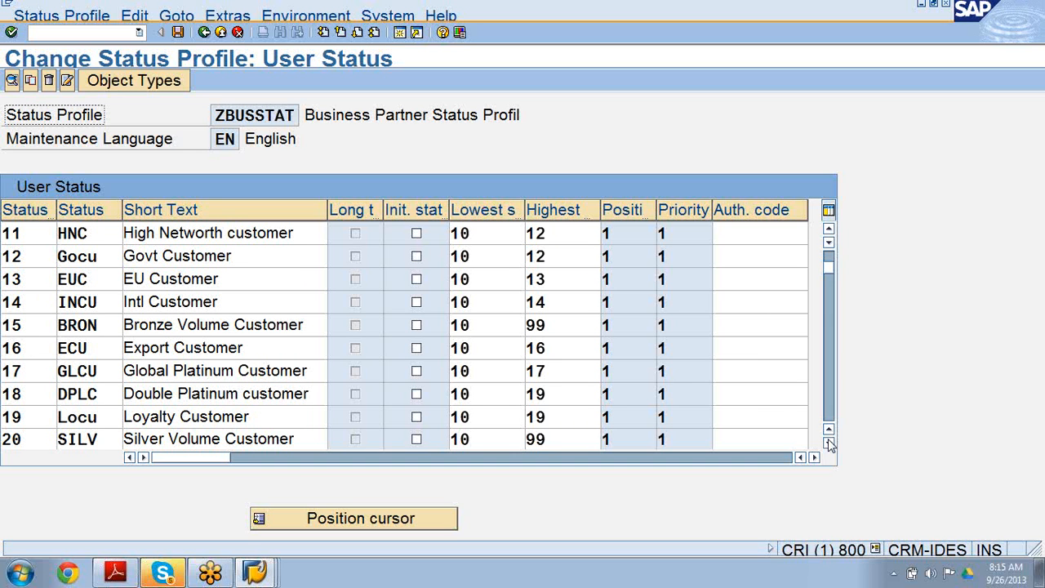
pyautogui.click(828, 442)
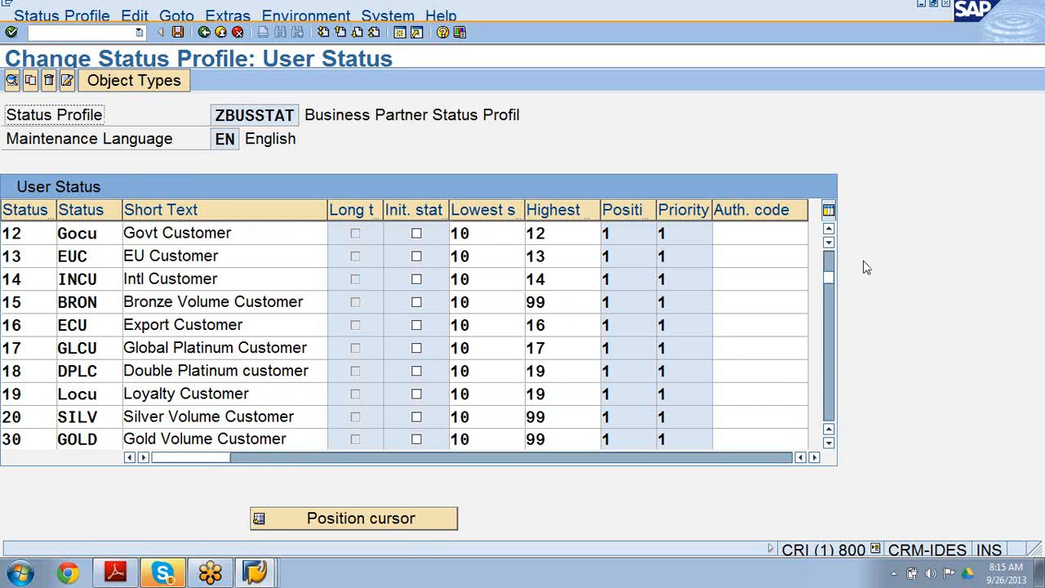
pyautogui.moveTo(830, 278); pyautogui.dragTo(823, 442)
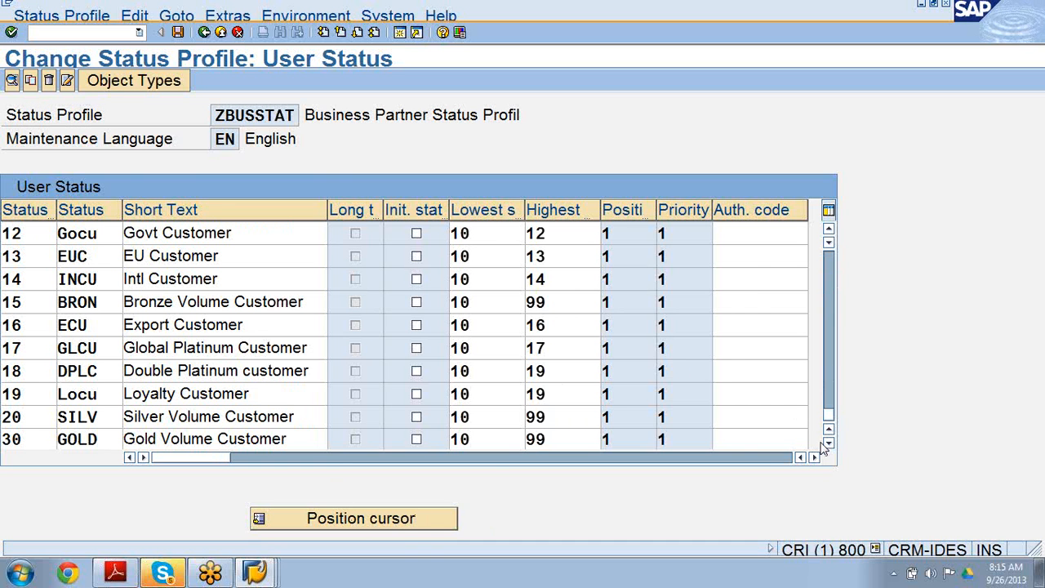
# Add user status 21 with status key DEMA and short text Decicion Maker to the ZBUSSTAT profile.
pyautogui.click(11, 259)
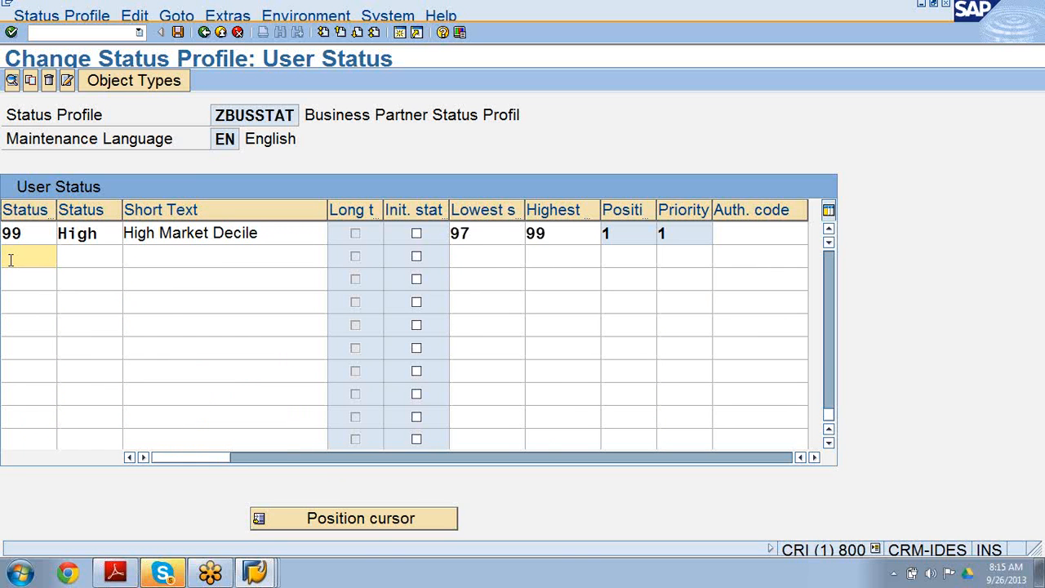
pyautogui.write('21')
pyautogui.click(92, 261)
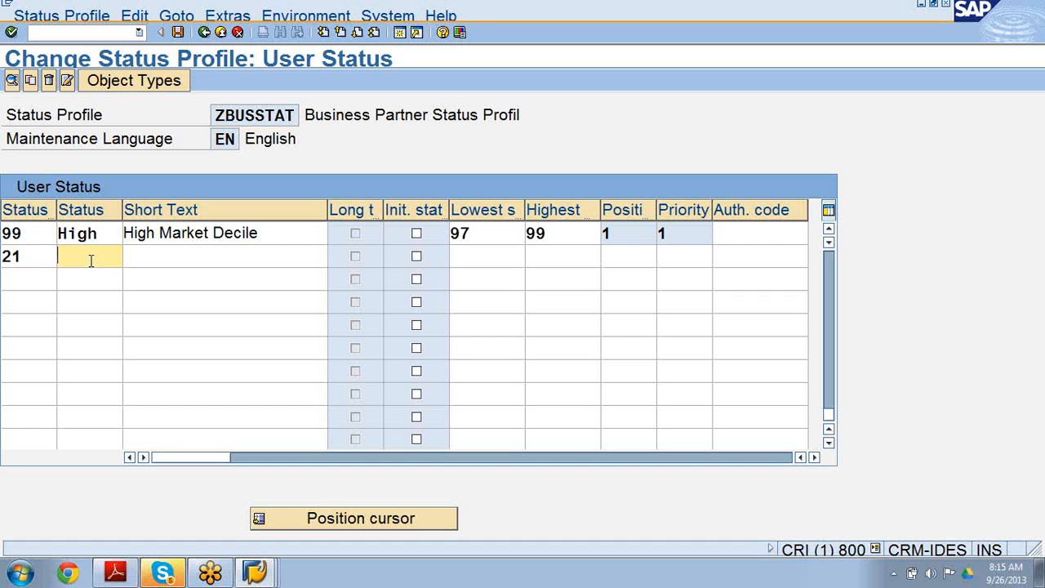
pyautogui.write('SE')
pyautogui.press('BackSpace')
pyautogui.press('BackSpace')
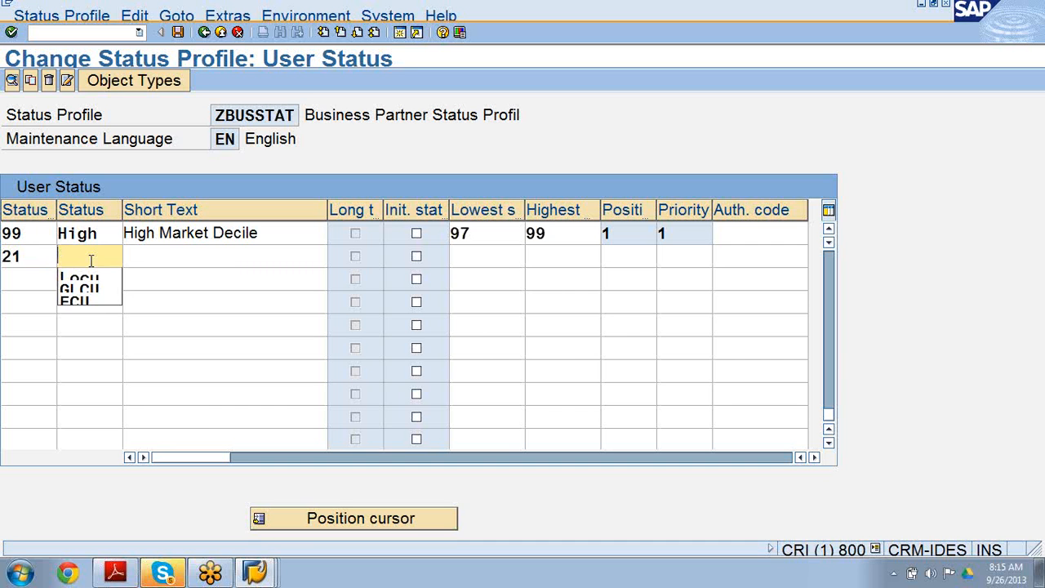
pyautogui.write('DEMA')
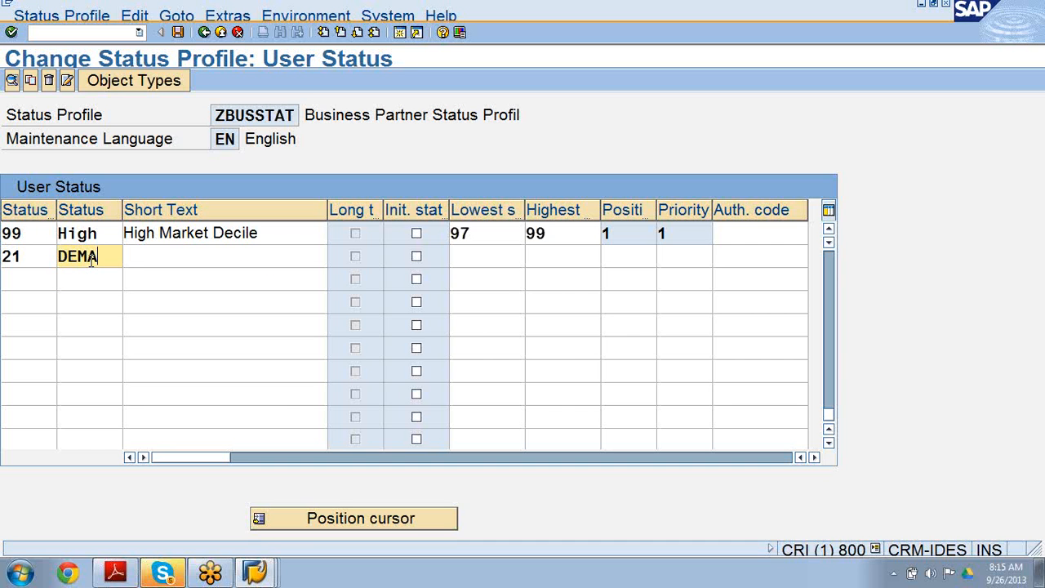
pyautogui.click(151, 255)
pyautogui.write('S')
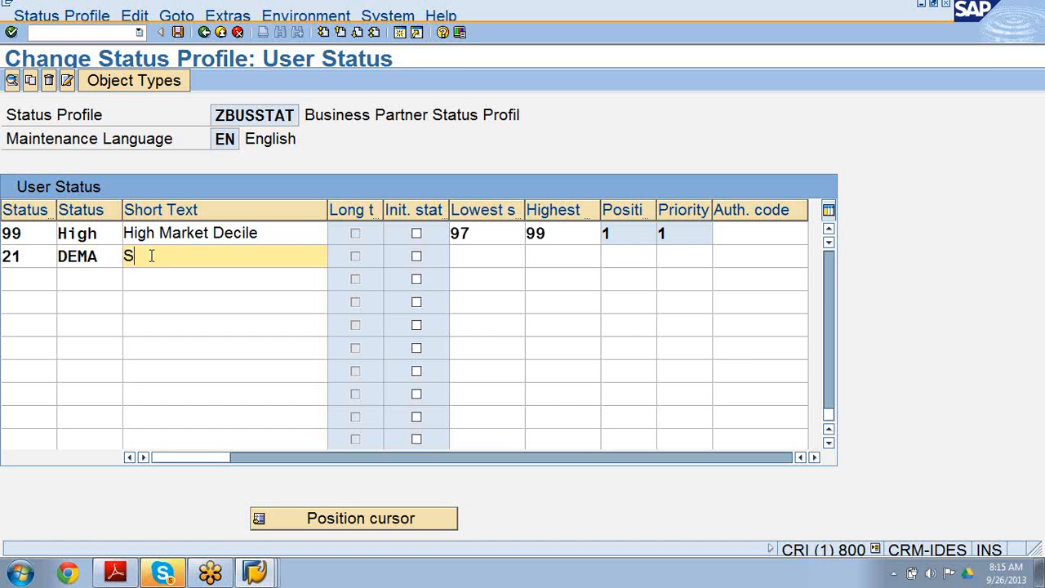
pyautogui.press('BackSpace')
pyautogui.write('Deci')
pyautogui.write('s')
pyautogui.write('ion Maker')
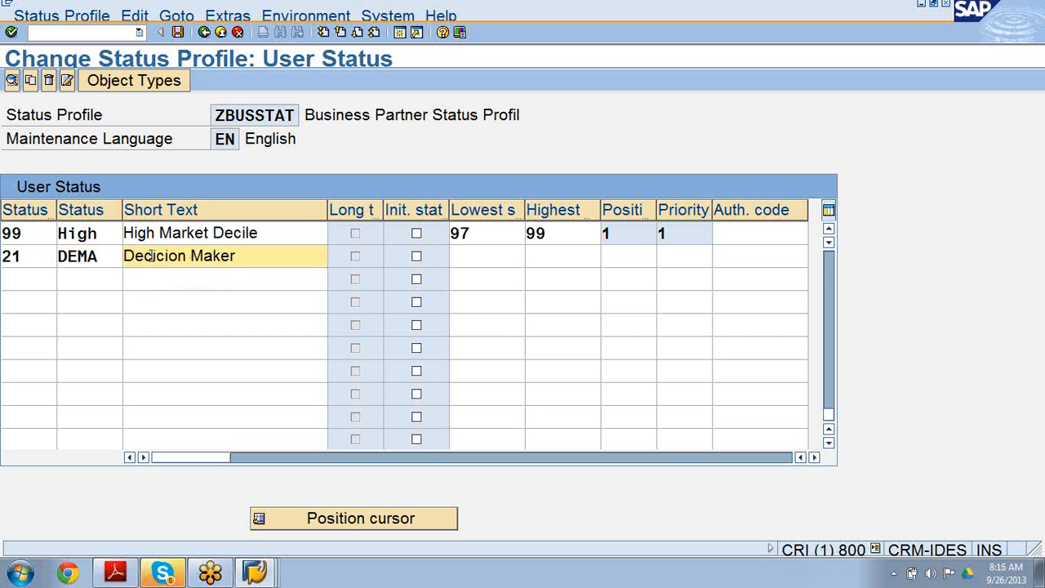
# Set status 21's lowest number to 10 and highest to 21, then save to the customizing request.
pyautogui.click(481, 261)
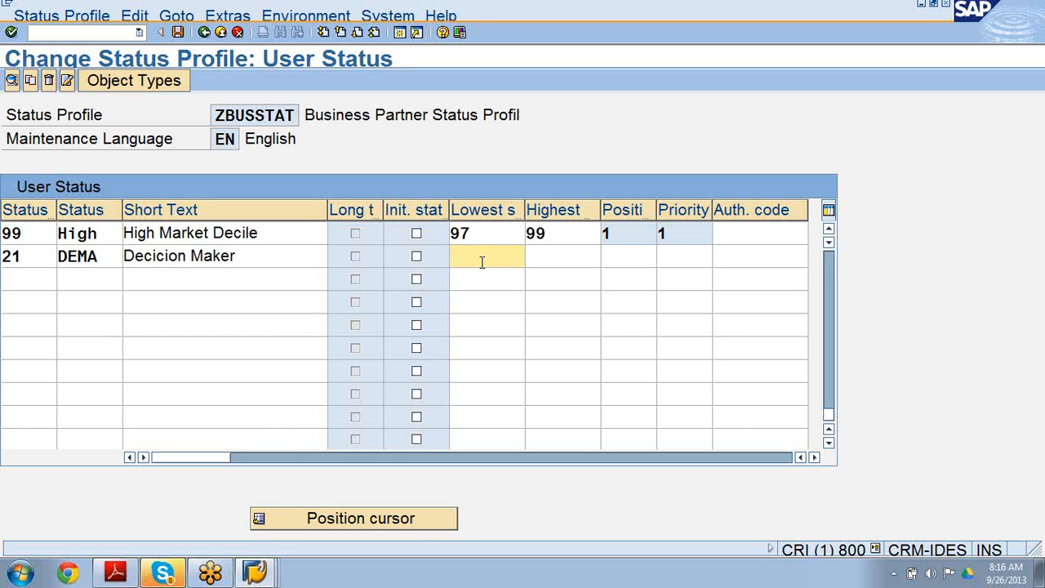
pyautogui.write('10')
pyautogui.click(581, 252)
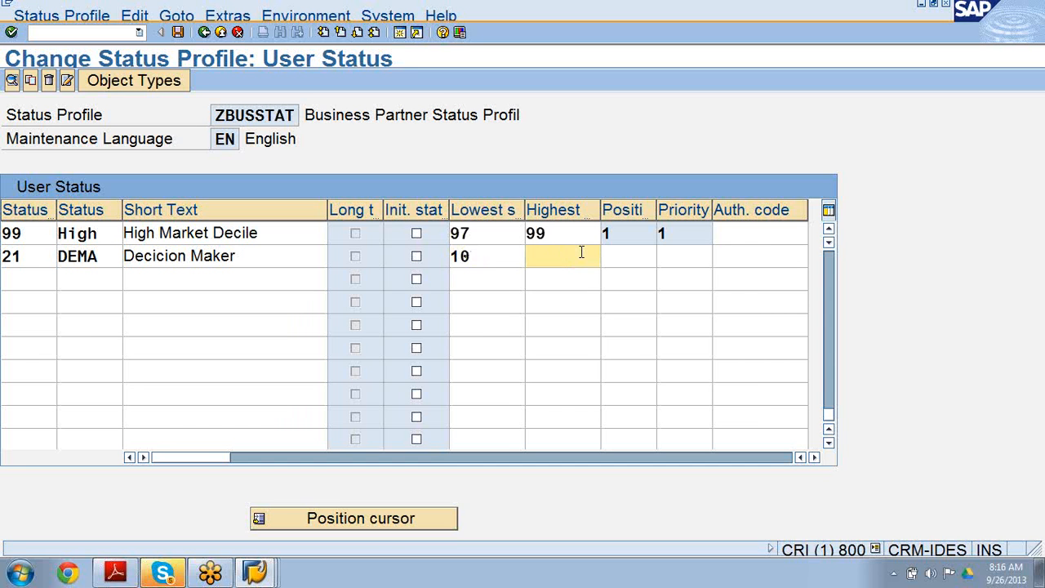
pyautogui.write('21')
pyautogui.click(617, 257)
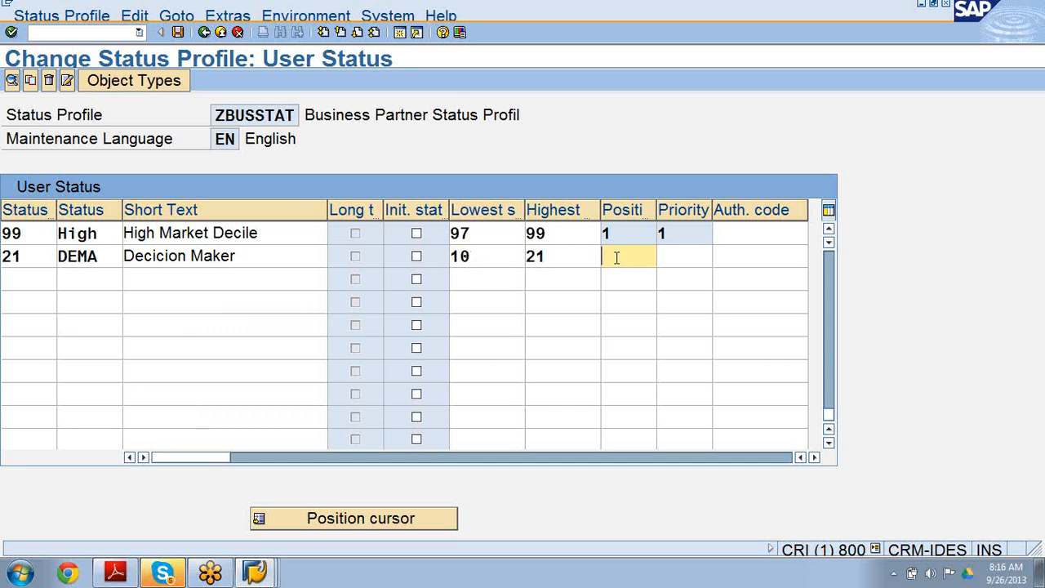
pyautogui.click(671, 255)
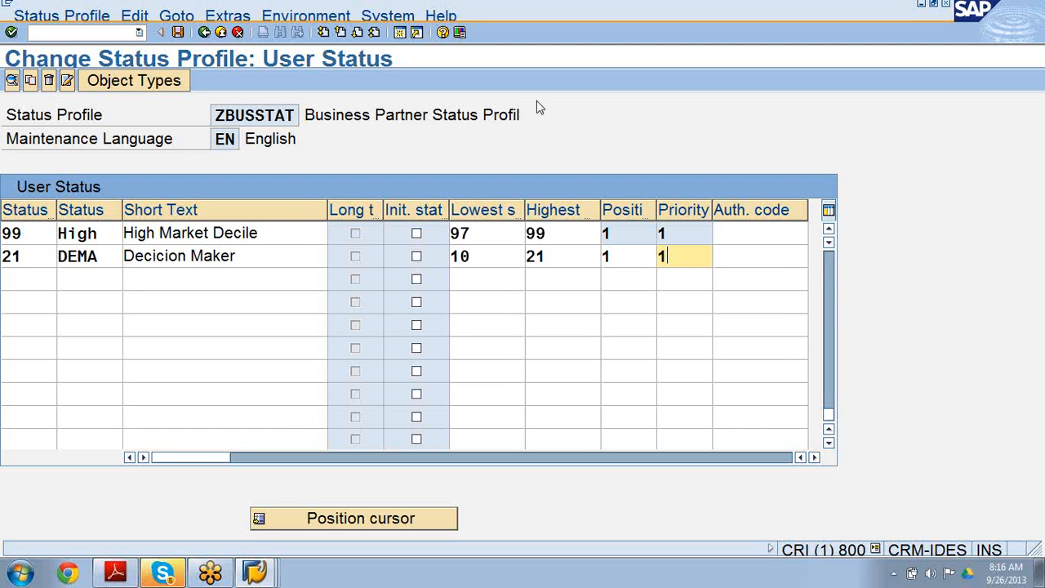
pyautogui.click(179, 32)
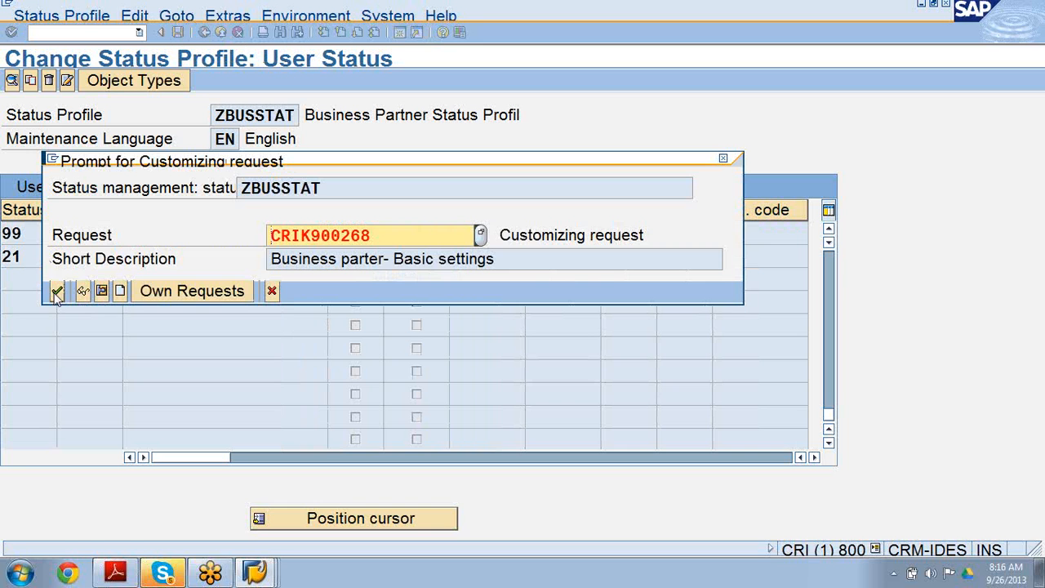
pyautogui.click(56, 295)
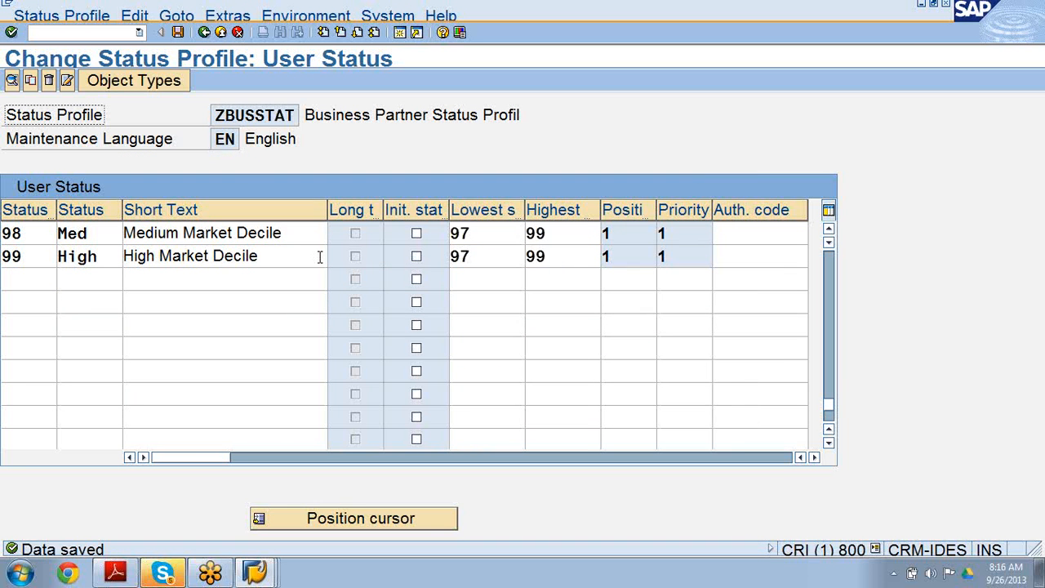
# Correct status 21's short text to Decision Maker and save it to the customizing request.
pyautogui.scroll(3, 236, 322)
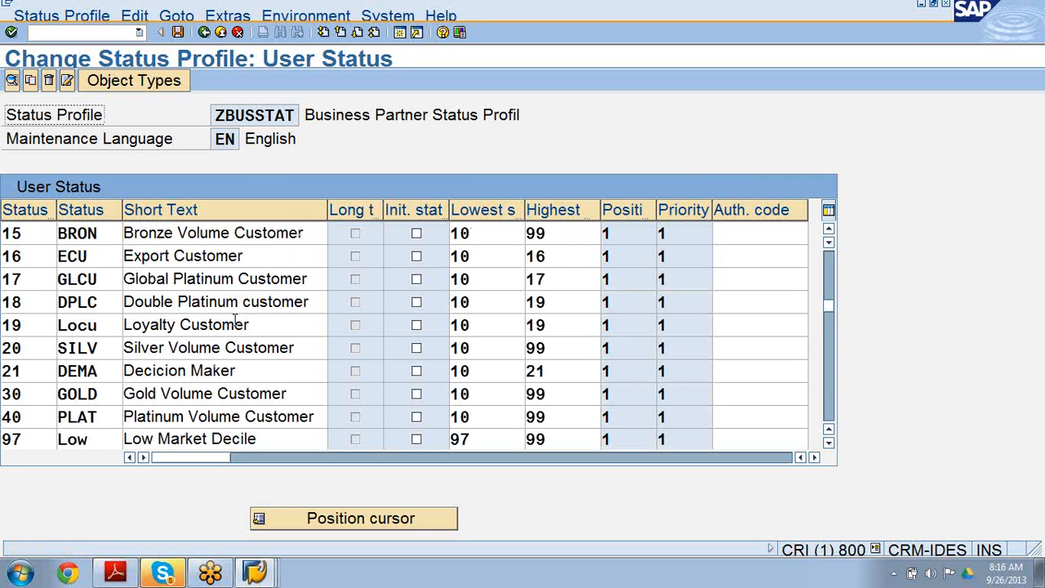
pyautogui.scroll(5, 239, 324)
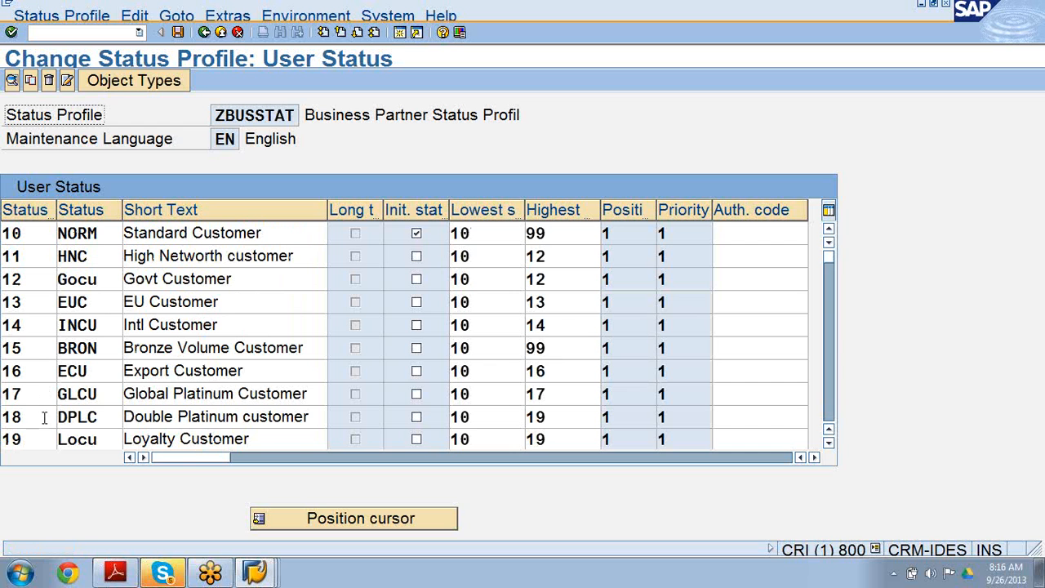
pyautogui.scroll(-5, 41, 408)
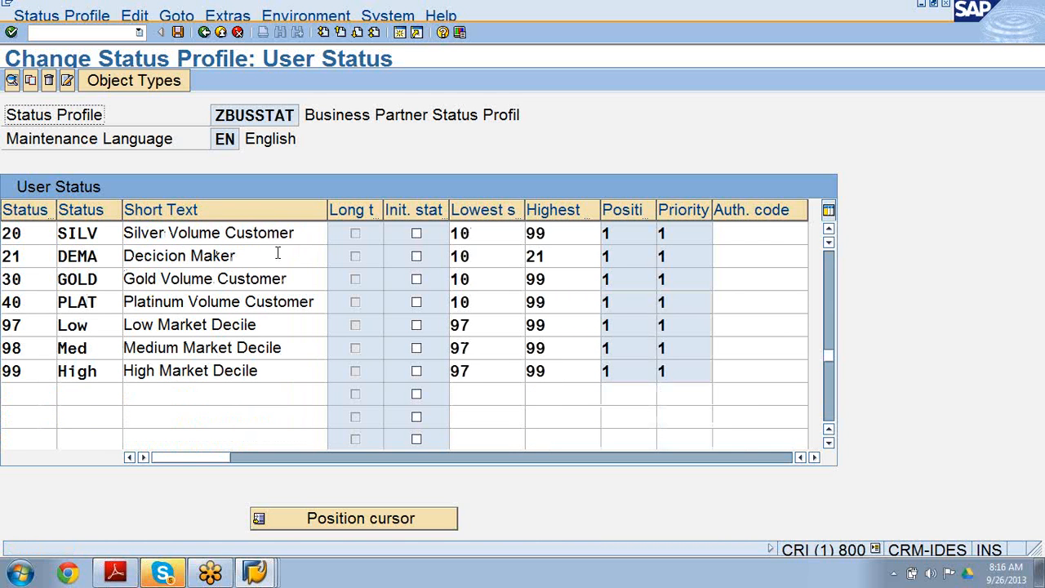
pyautogui.click(167, 257)
pyautogui.press('BackSpace')
pyautogui.write('sio')
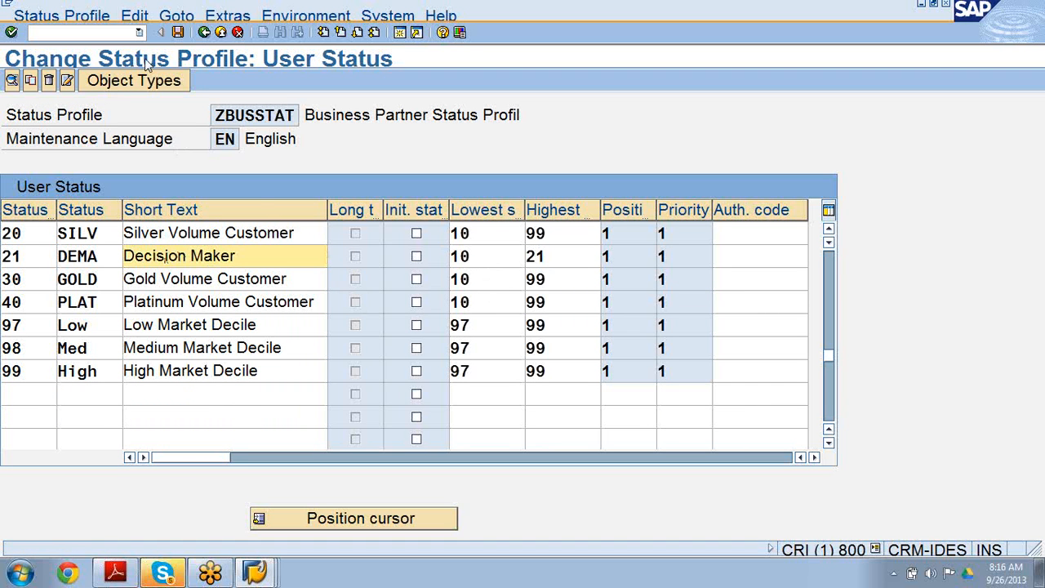
pyautogui.click(177, 32)
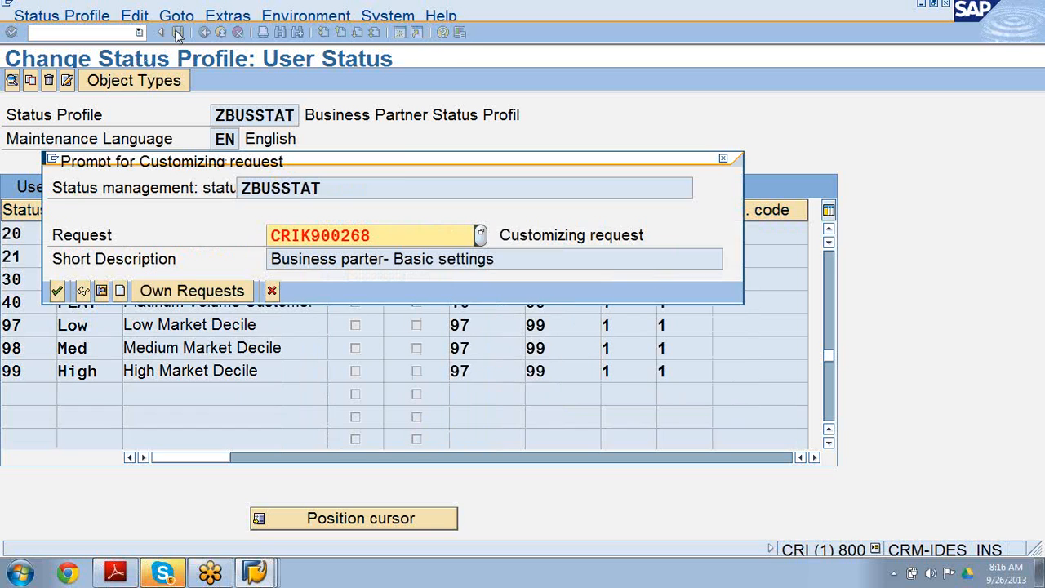
pyautogui.click(58, 292)
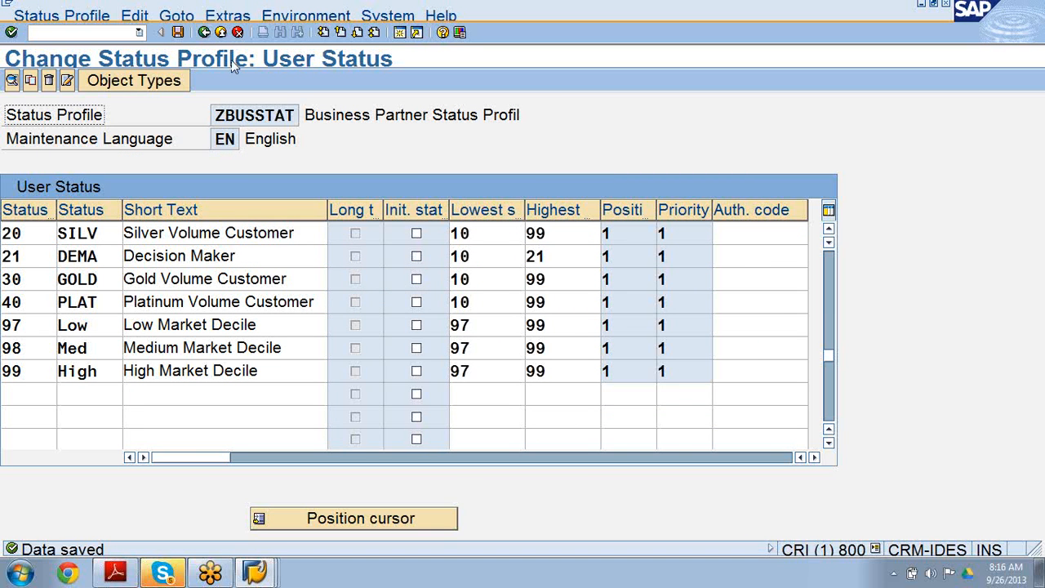
# Leave the status profile and switch to the other session showing business partner 6034.
pyautogui.click(206, 34)
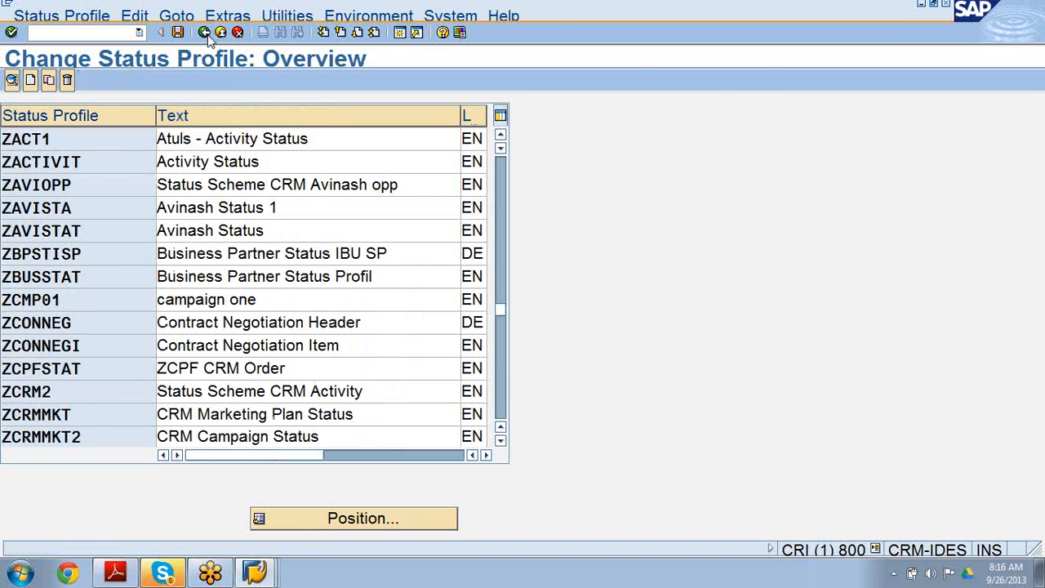
pyautogui.click(207, 35)
pyautogui.click(255, 572)
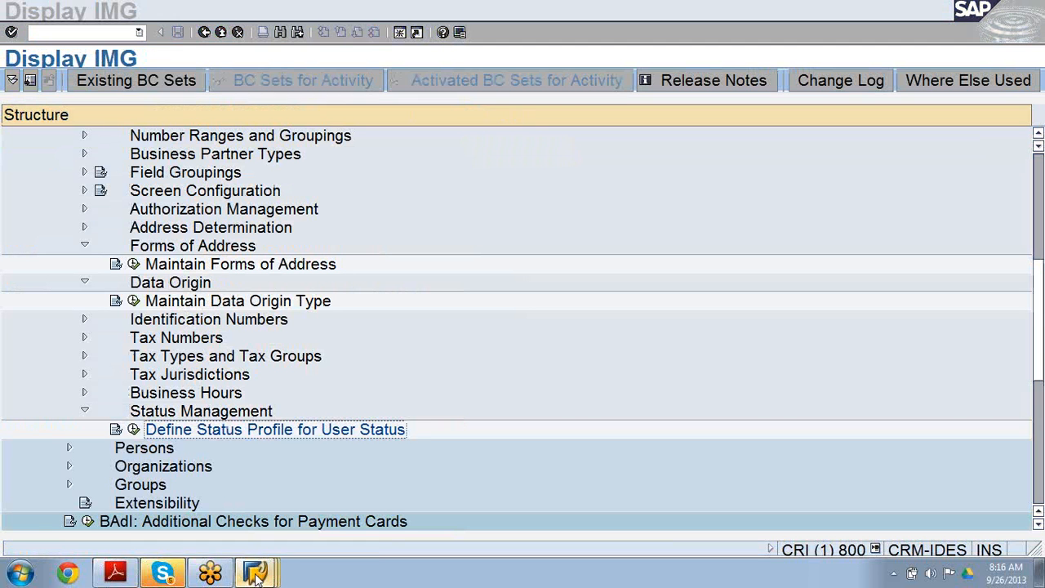
pyautogui.click(250, 533)
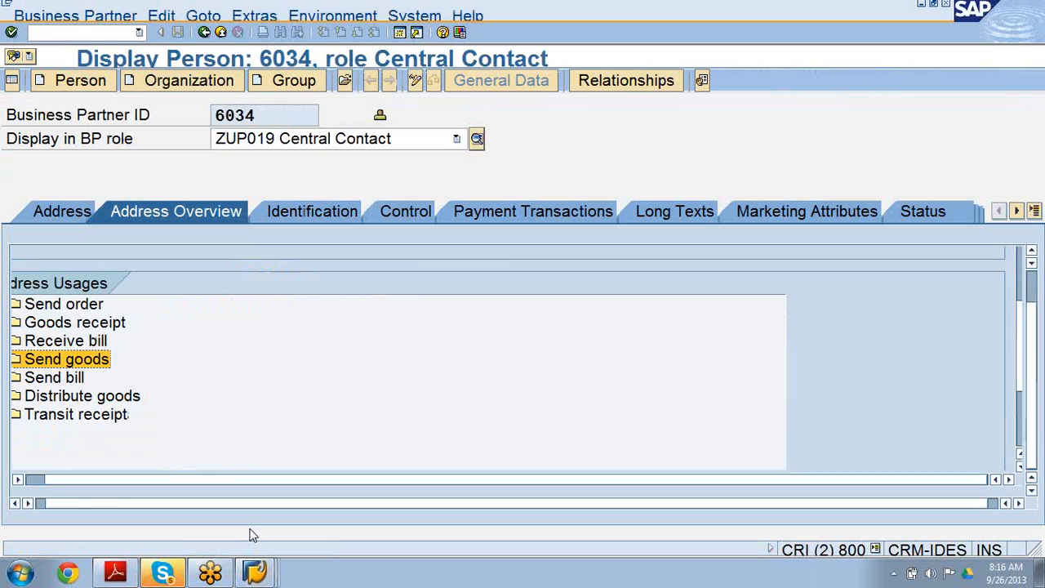
# Open the Maintain Business Partner transaction BP via the command field.
pyautogui.click(72, 33)
pyautogui.write('/')
pyautogui.press('Return')
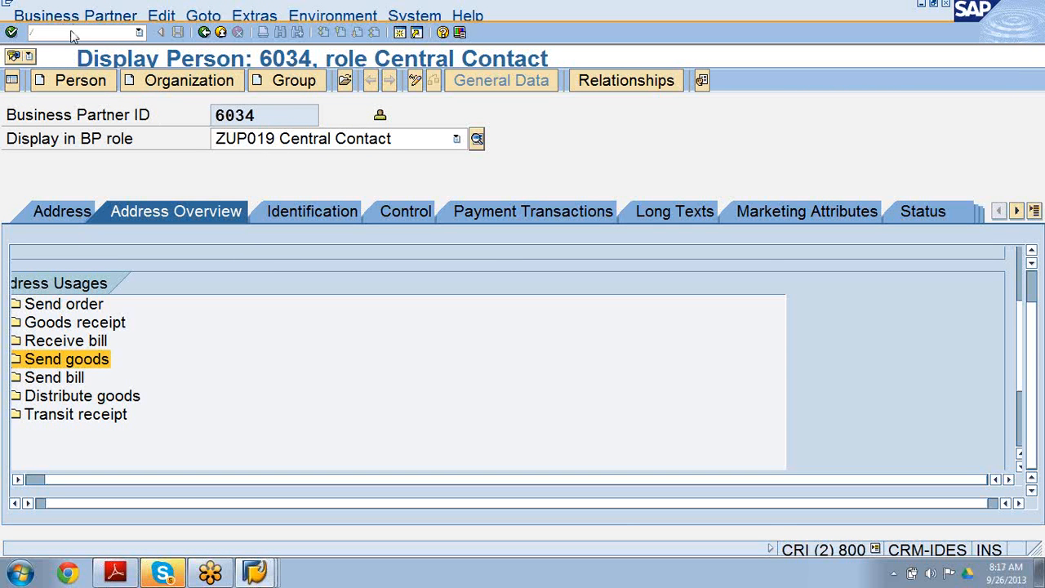
pyautogui.click(59, 33)
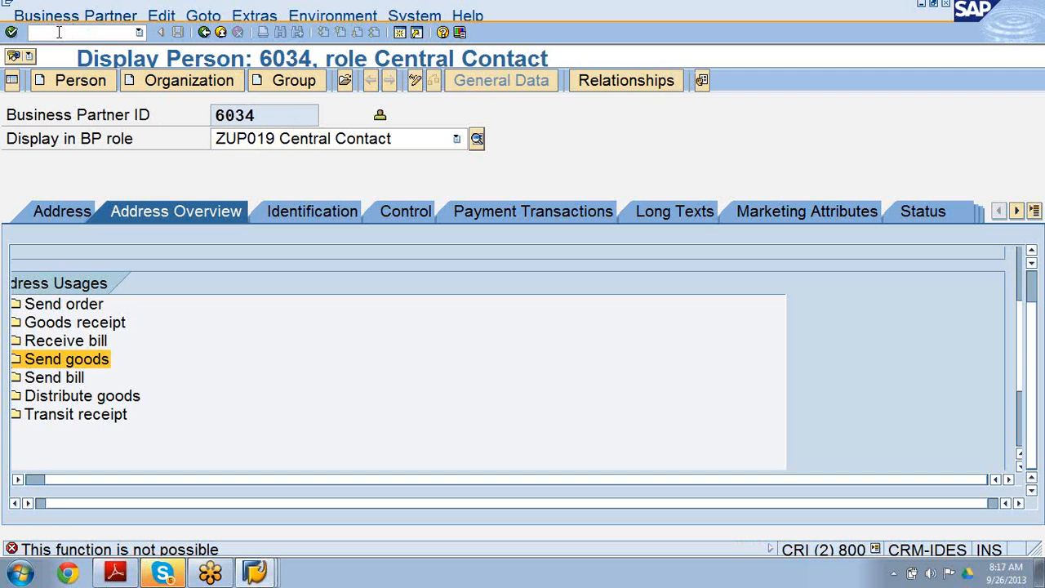
pyautogui.write('/n')
pyautogui.press('Return')
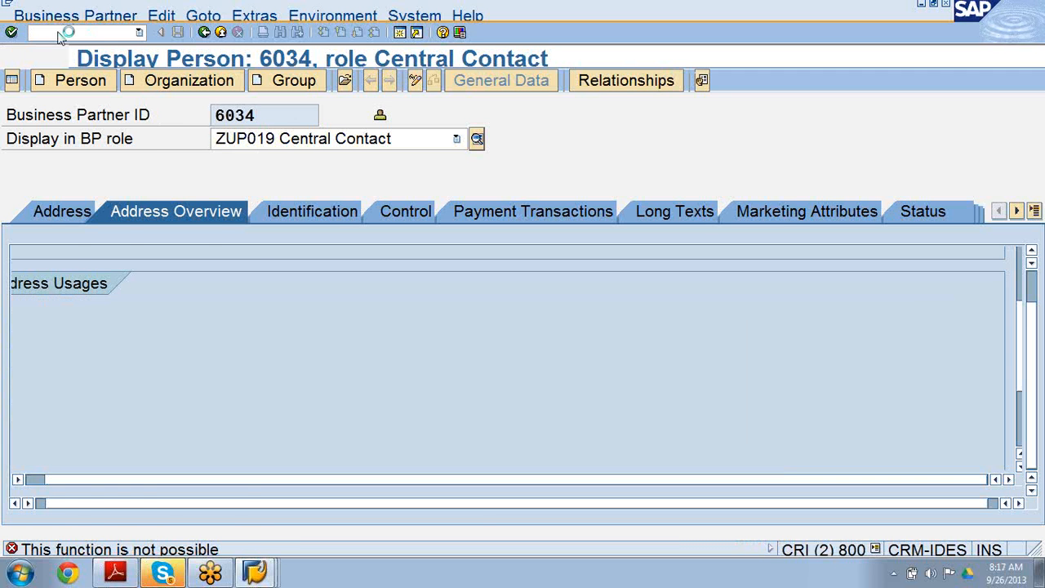
pyautogui.write('/')
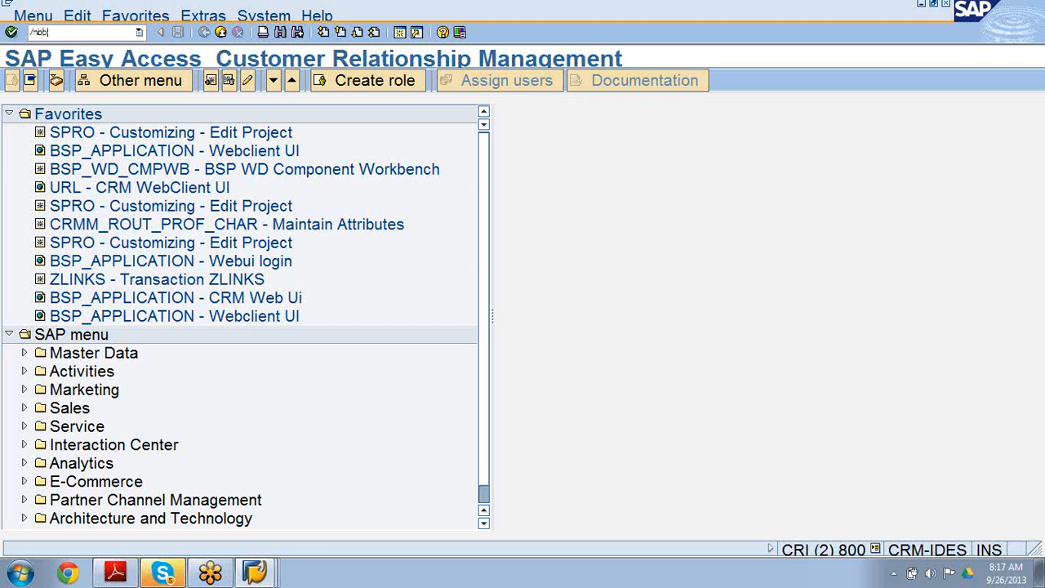
pyautogui.write('nbp')
pyautogui.press('Return')
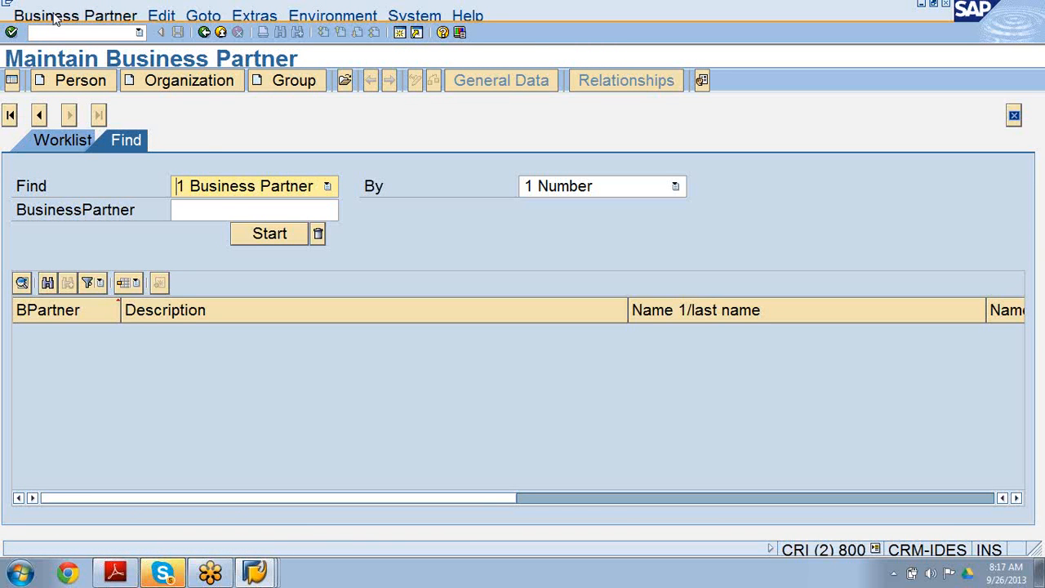
# Start creating a new person business partner.
pyautogui.click(54, 16)
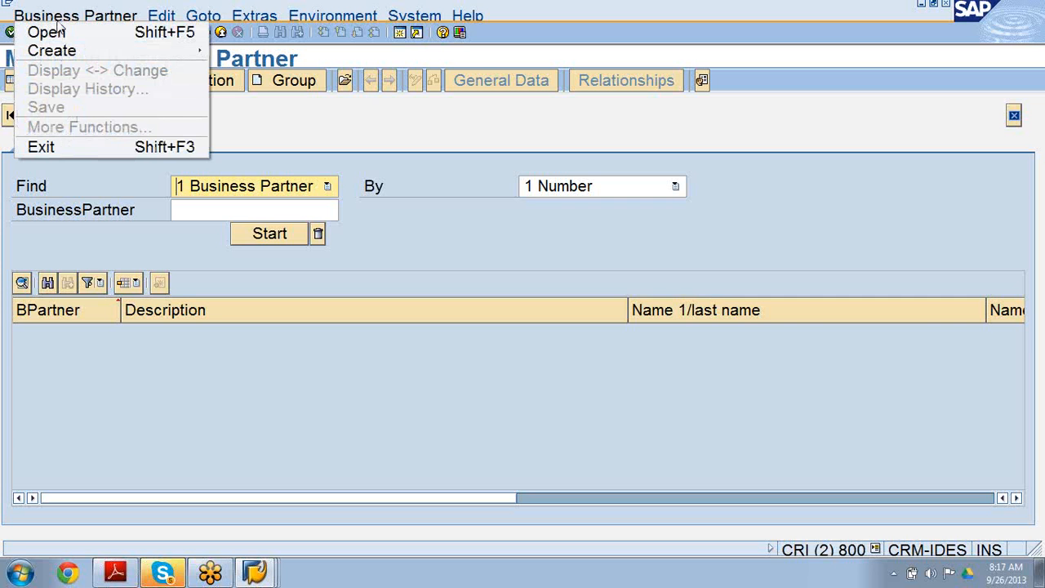
pyautogui.click(269, 108)
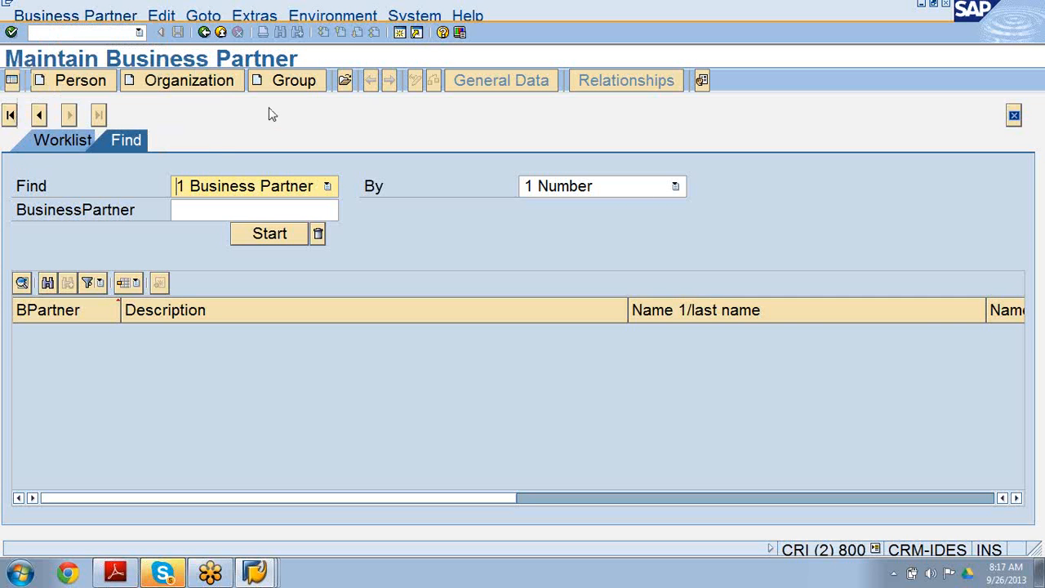
pyautogui.click(79, 81)
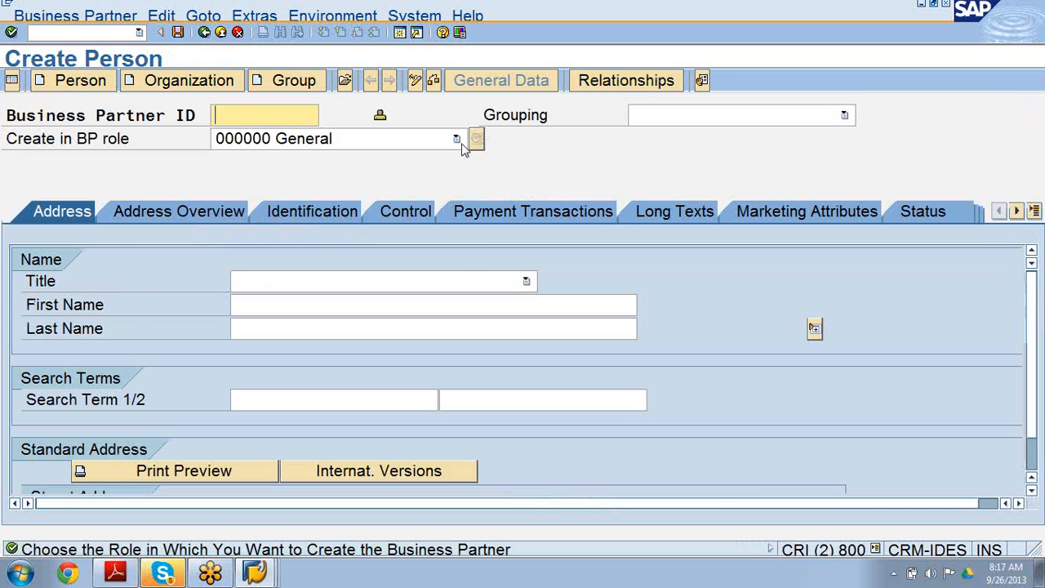
# Choose BP role ZUP019 Central Contact for the new person and confirm creating in that role.
pyautogui.click(457, 139)
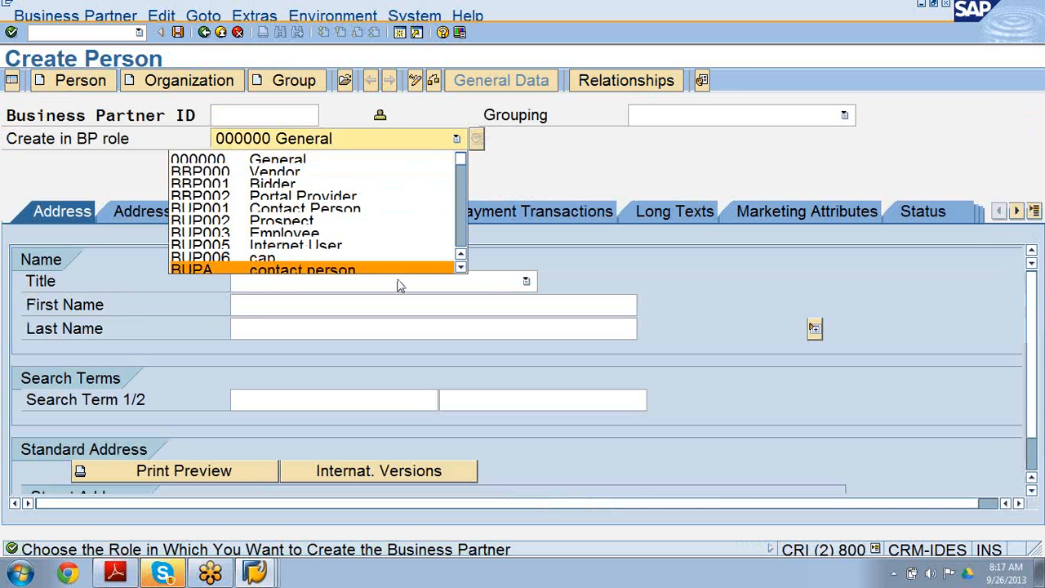
pyautogui.scroll(-10, 400, 285)
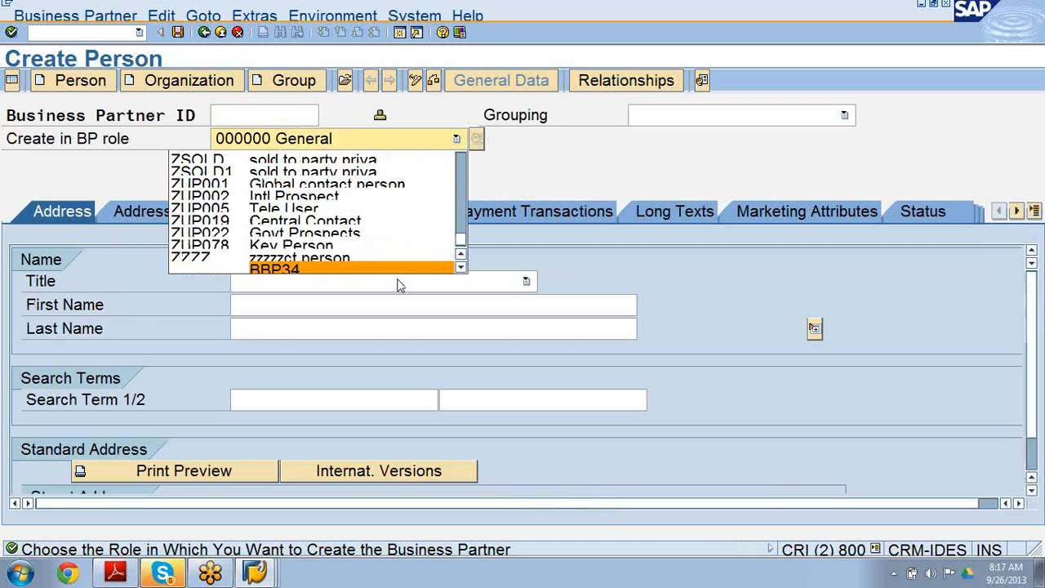
pyautogui.click(369, 222)
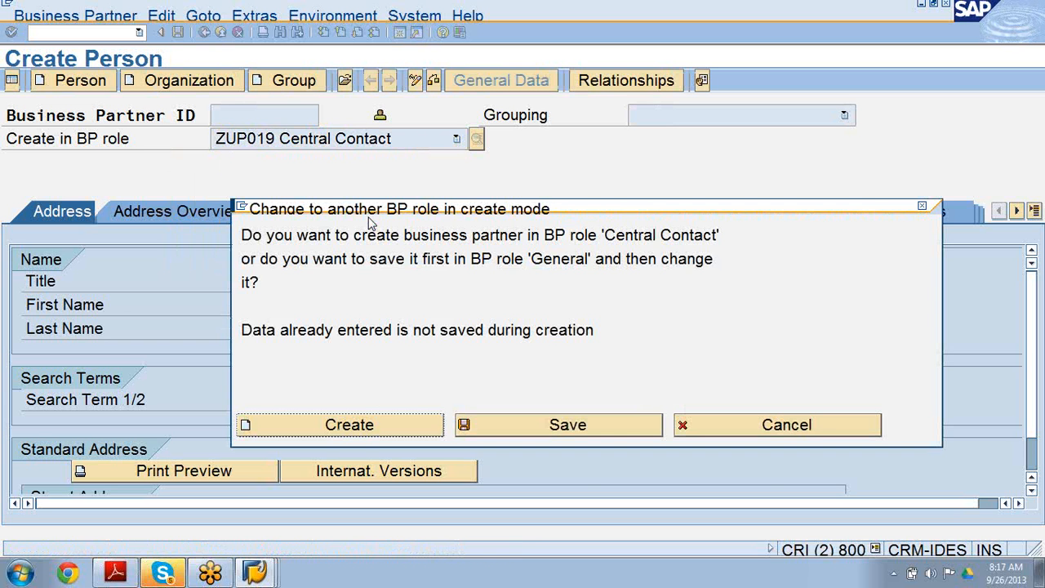
pyautogui.click(374, 427)
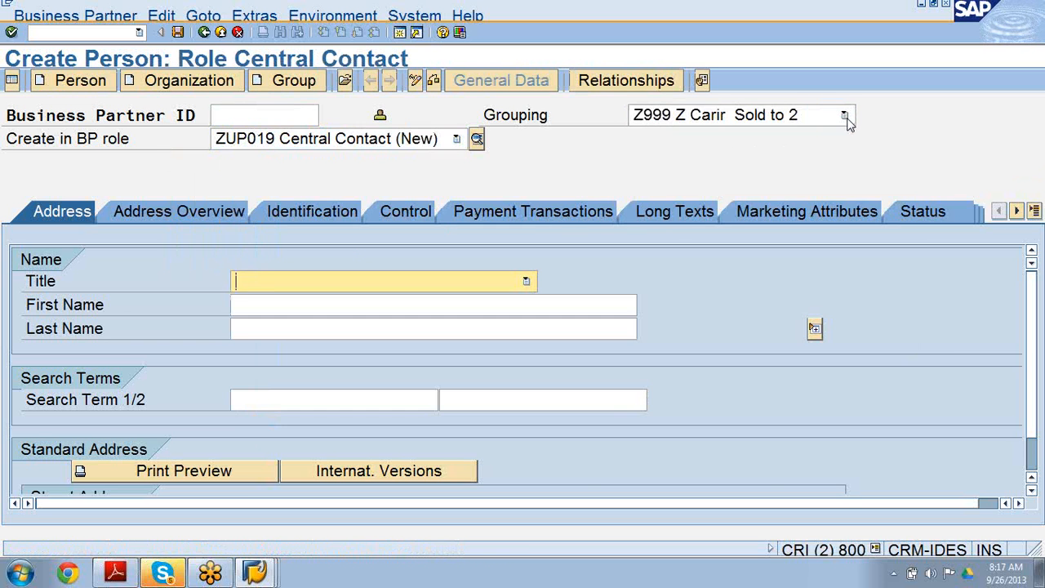
# Set the business partner grouping to 0056 ENCCON.
pyautogui.click(843, 117)
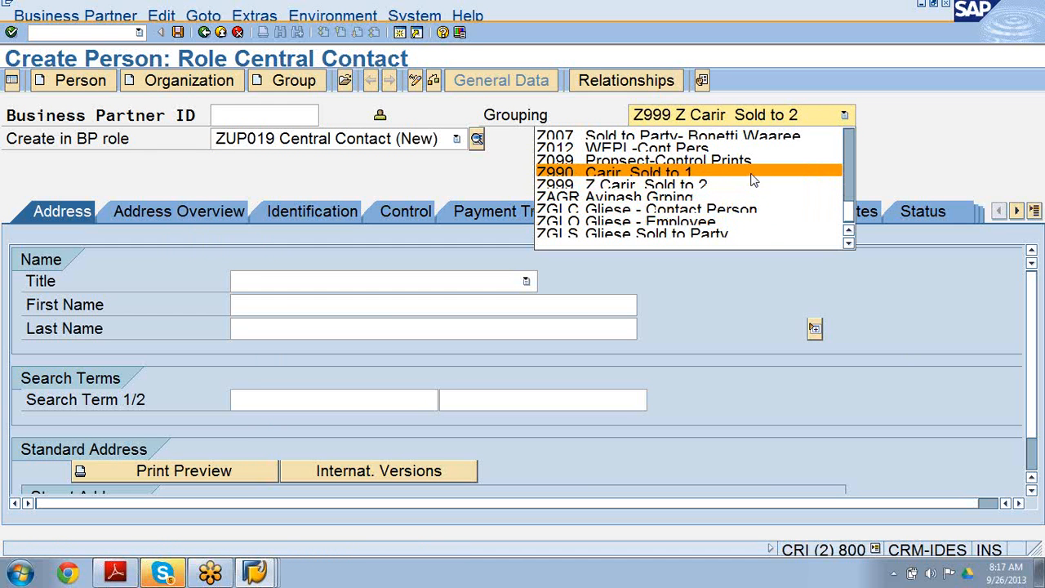
pyautogui.press('Up')
pyautogui.press('Up')
pyautogui.press('Up')
pyautogui.press('Up')
pyautogui.press('Up')
pyautogui.press('Up')
pyautogui.press('Up')
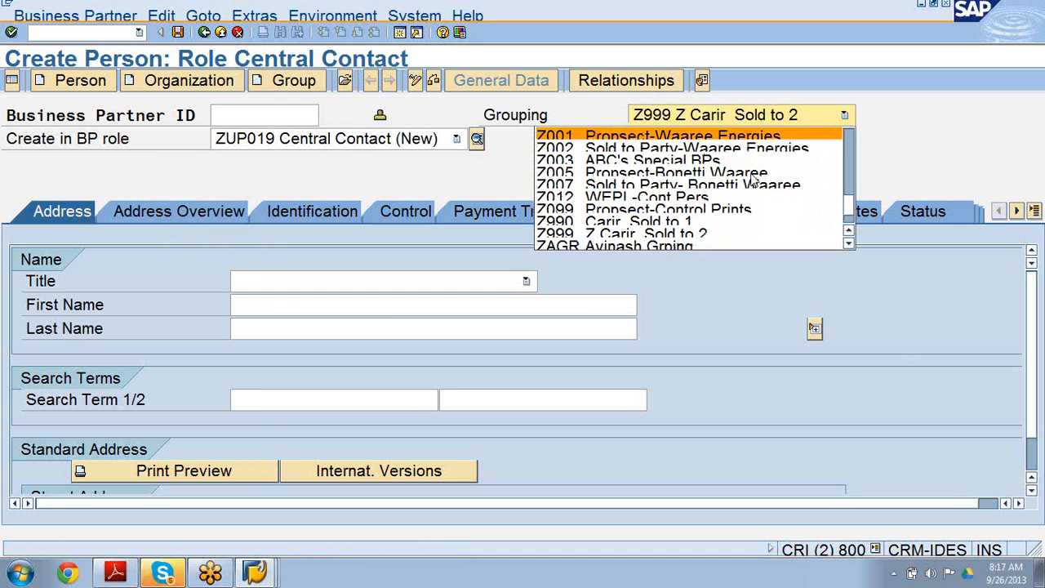
pyautogui.press('Up')
pyautogui.press('Up')
pyautogui.press('Up')
pyautogui.press('Up')
pyautogui.press('Up')
pyautogui.press('Up')
pyautogui.press('Up')
pyautogui.press('Up')
pyautogui.press('Up')
pyautogui.press('Up')
pyautogui.press('Up')
pyautogui.press('Up')
pyautogui.press('Up')
pyautogui.press('Up')
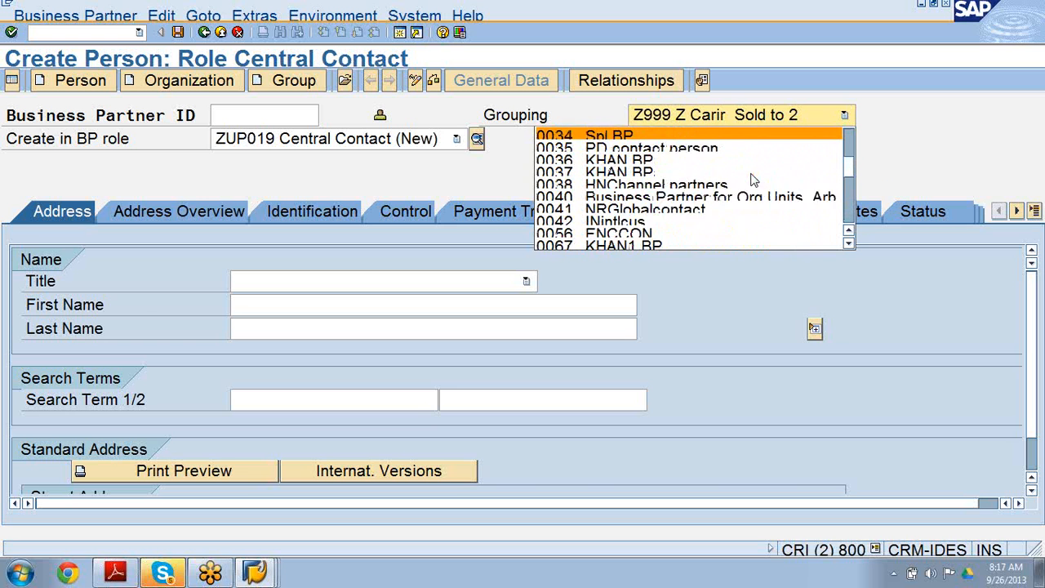
pyautogui.press('Up')
pyautogui.press('Up')
pyautogui.press('Up')
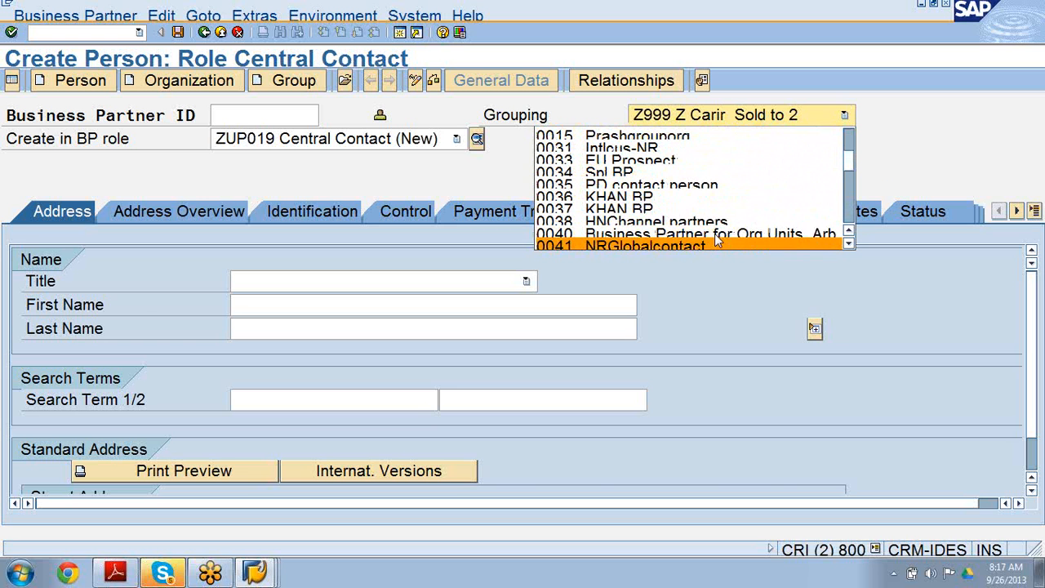
pyautogui.press('Down')
pyautogui.press('Down')
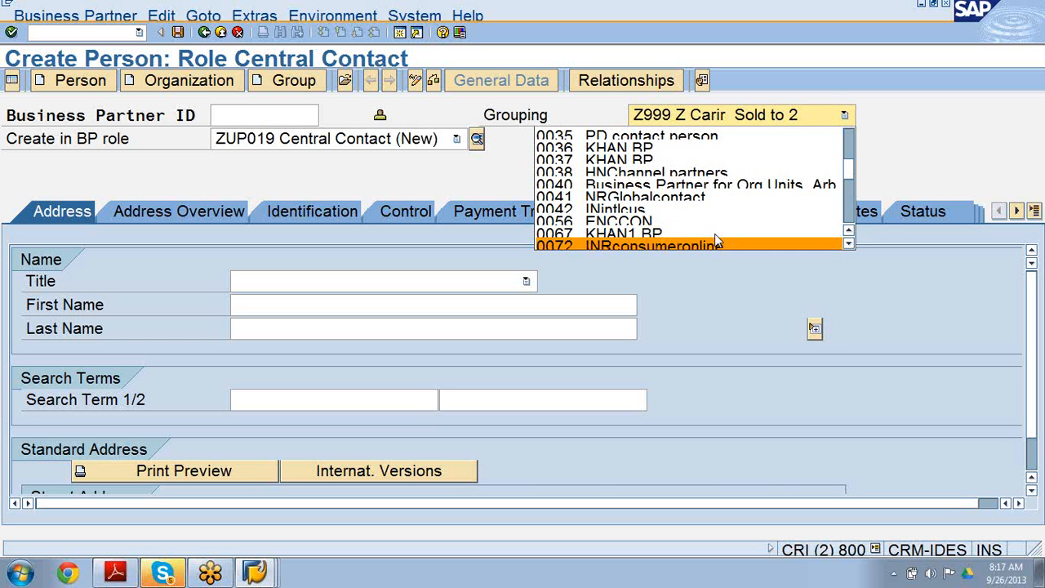
pyautogui.press('Up')
pyautogui.press('Up')
pyautogui.press('Return')
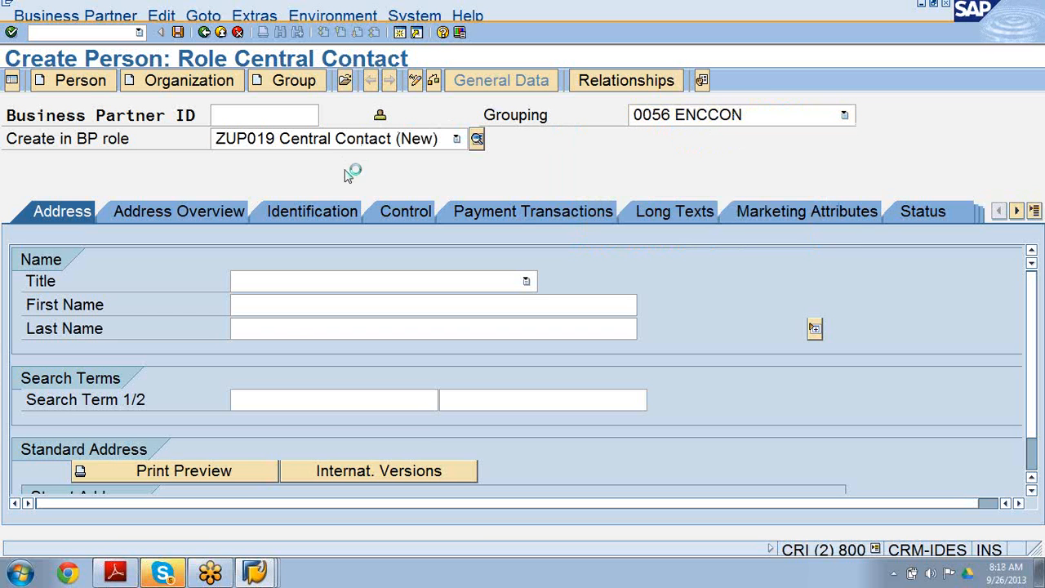
# Set the title to 0002 Mr. and enter the person's first and last name.
pyautogui.click(526, 282)
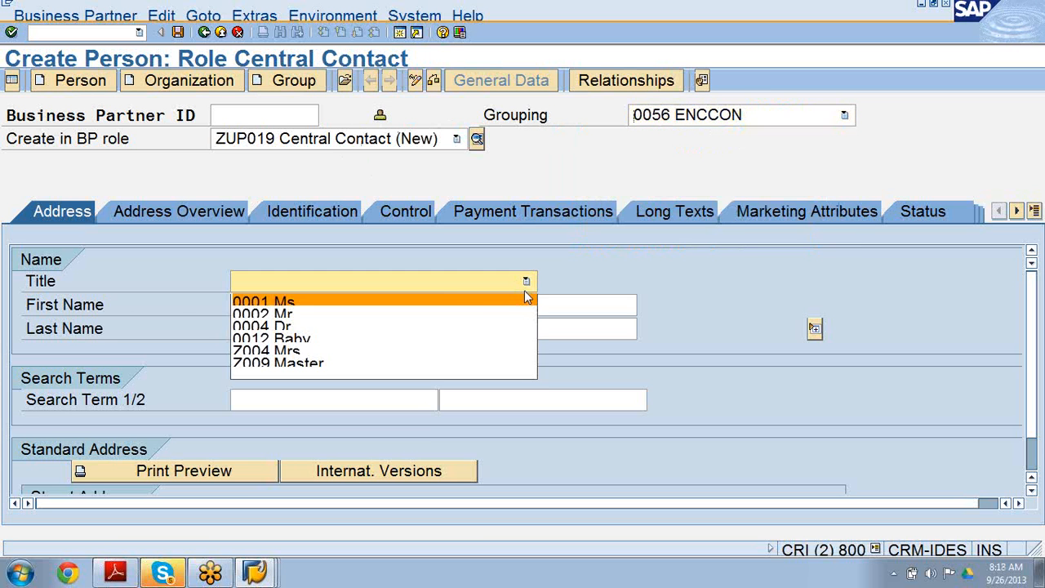
pyautogui.click(471, 315)
pyautogui.click(447, 308)
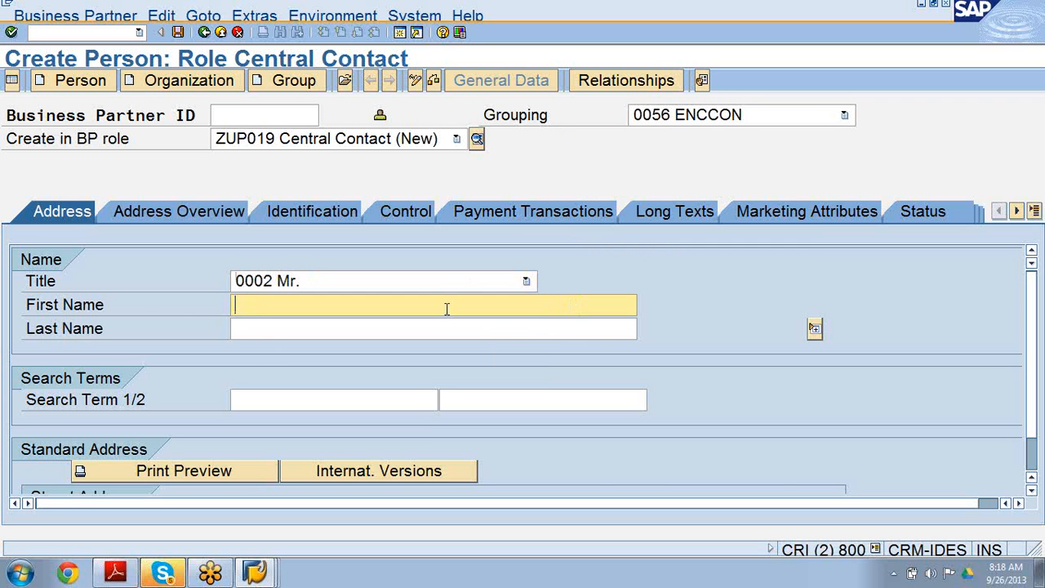
pyautogui.click(437, 327)
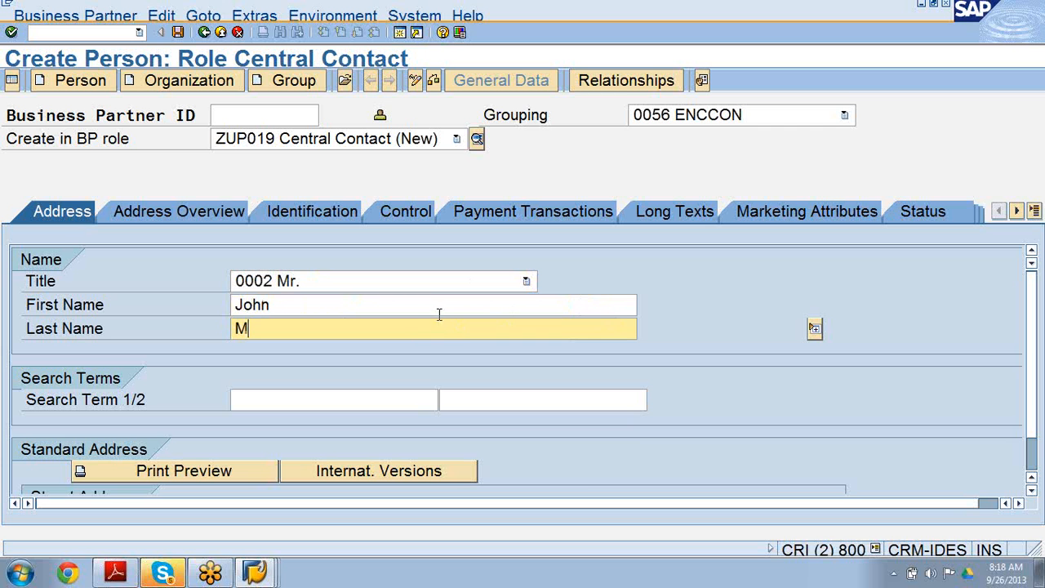
# Enter the person's initials as the first search term.
pyautogui.scroll(-2, 1031, 319)
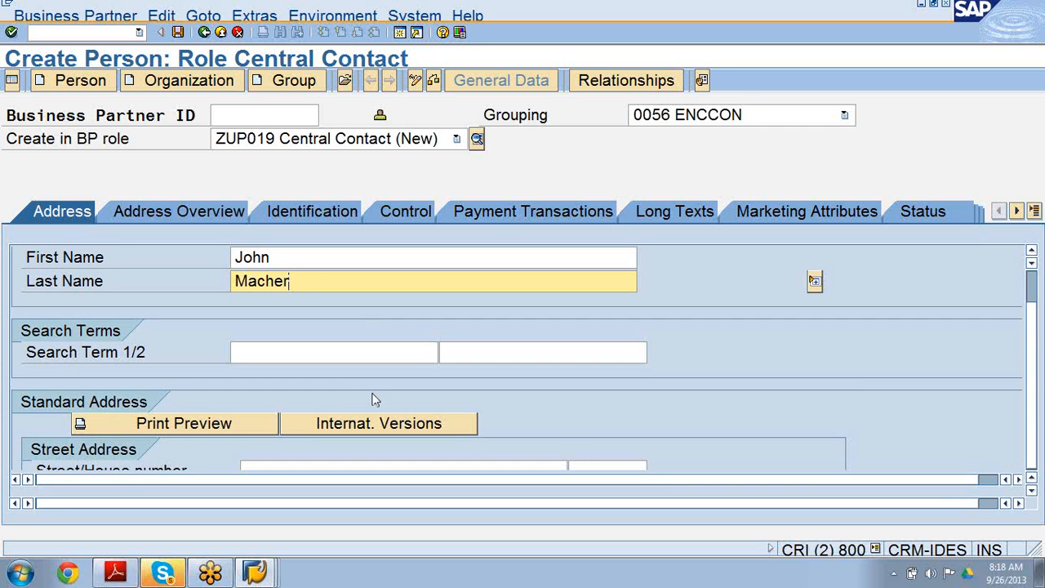
pyautogui.click(353, 353)
pyautogui.write('JM')
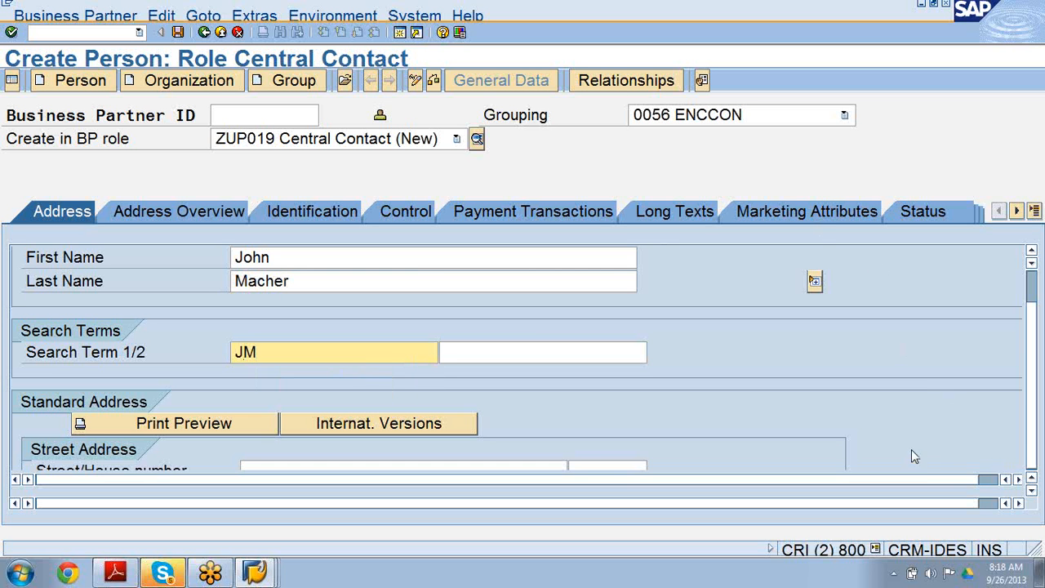
# Enter the street name of the person's standard address.
pyautogui.rightClick(1019, 478)
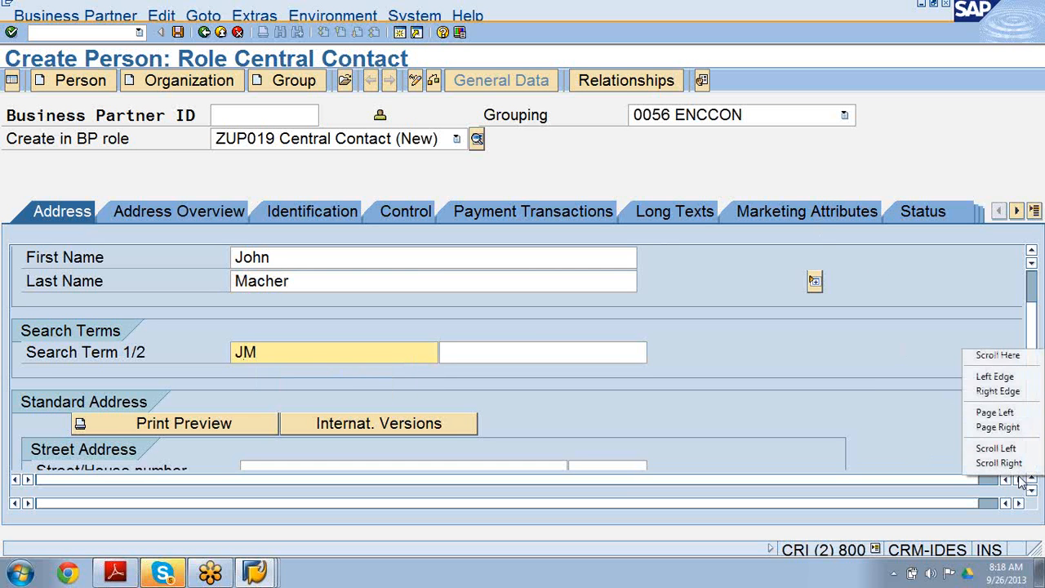
pyautogui.click(1019, 479)
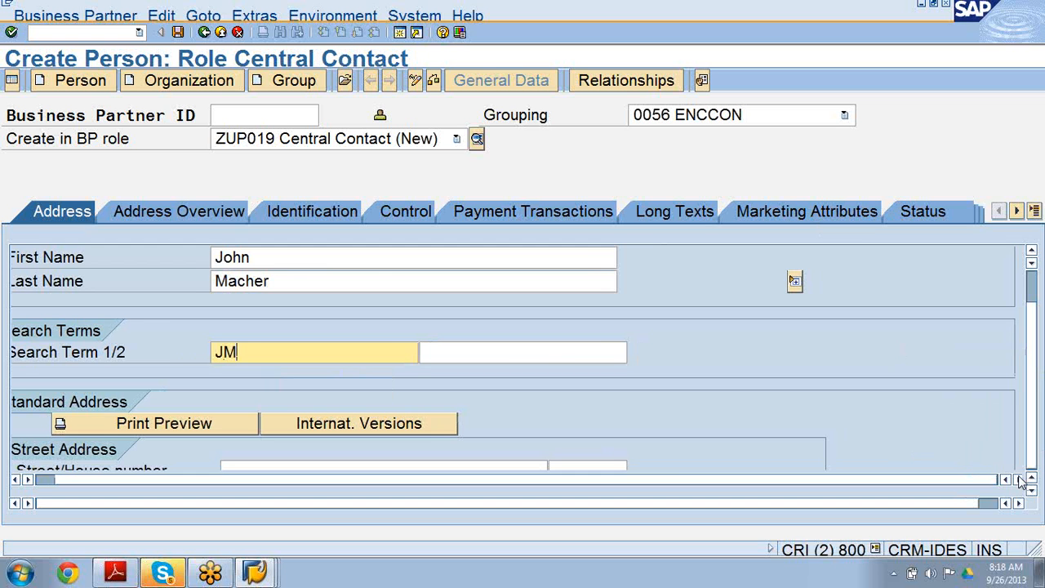
pyautogui.click(1018, 503)
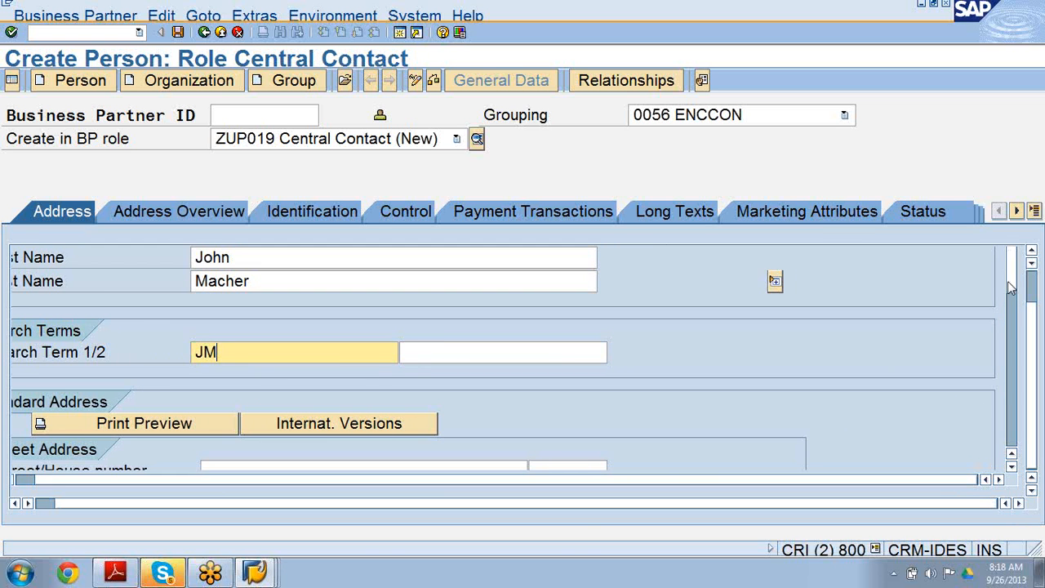
pyautogui.moveTo(1013, 287); pyautogui.dragTo(1012, 314)
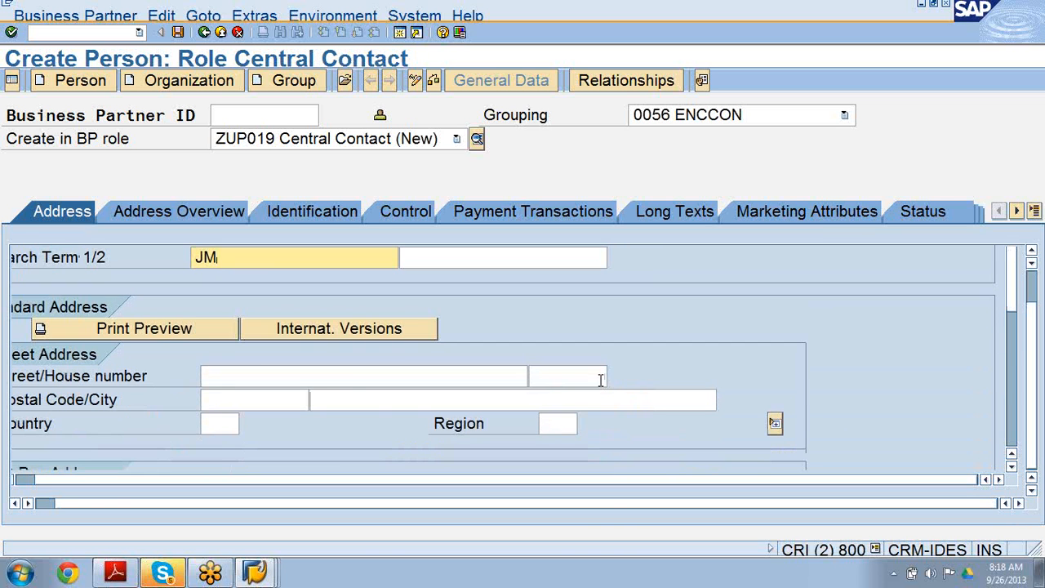
pyautogui.click(266, 378)
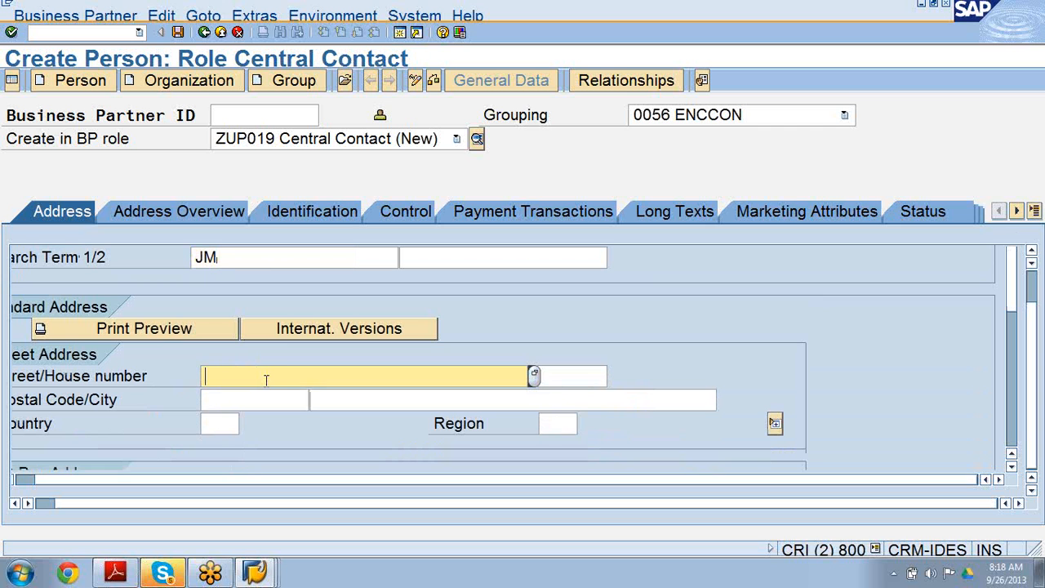
pyautogui.write('Nash')
# Pick the postal code, enter the city, and set the country to DE for the standard address.
pyautogui.click(244, 400)
pyautogui.write('erer')
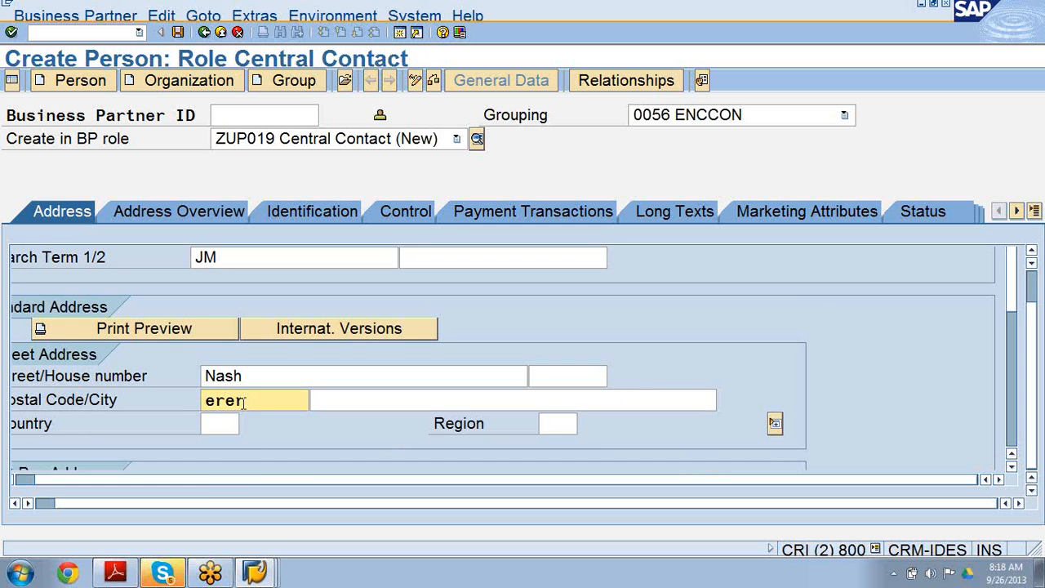
pyautogui.press('BackSpace')
pyautogui.press('BackSpace')
pyautogui.press('BackSpace')
pyautogui.press('BackSpace')
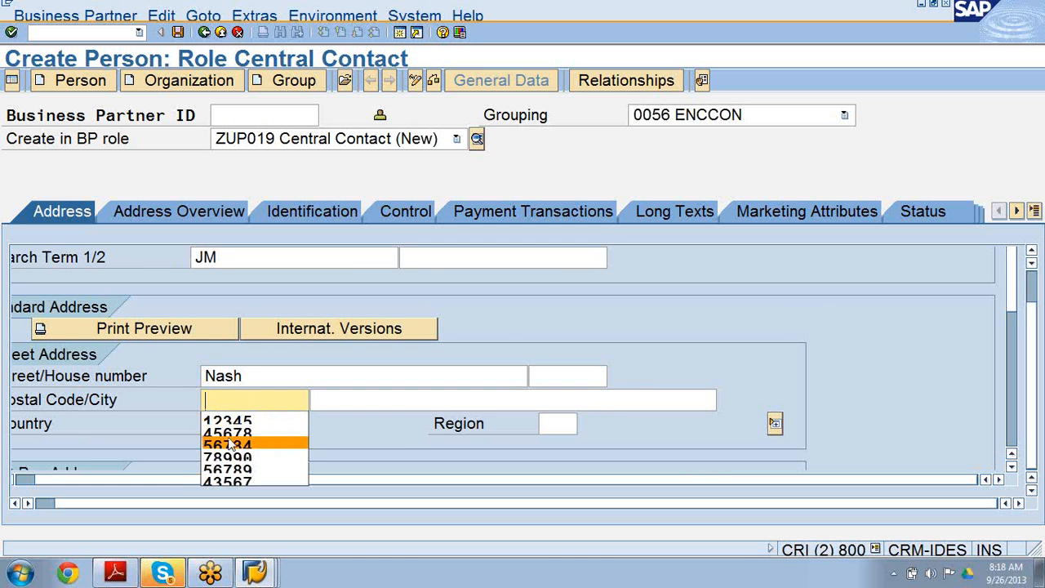
pyautogui.click(231, 423)
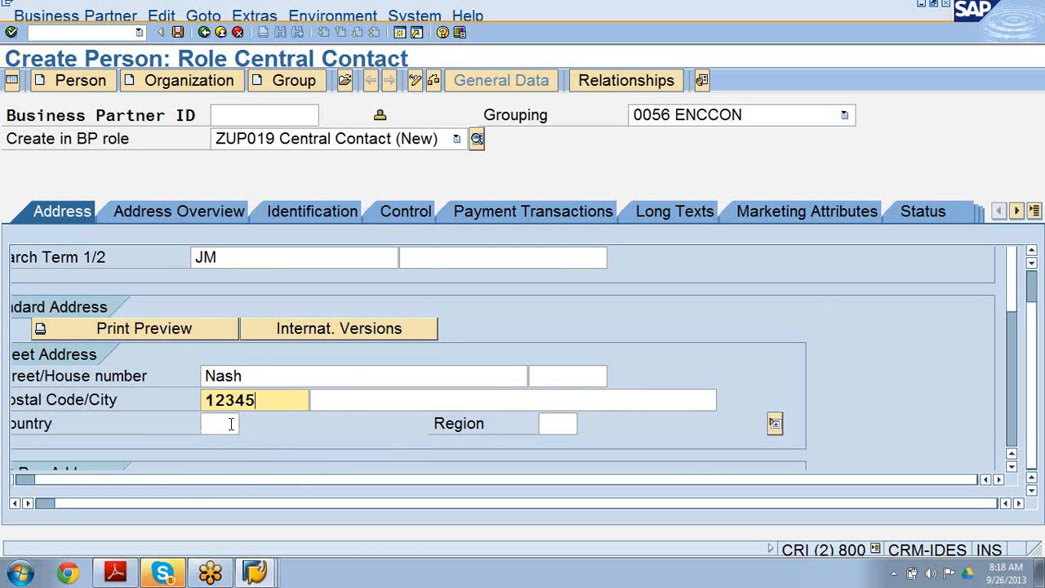
pyautogui.click(365, 400)
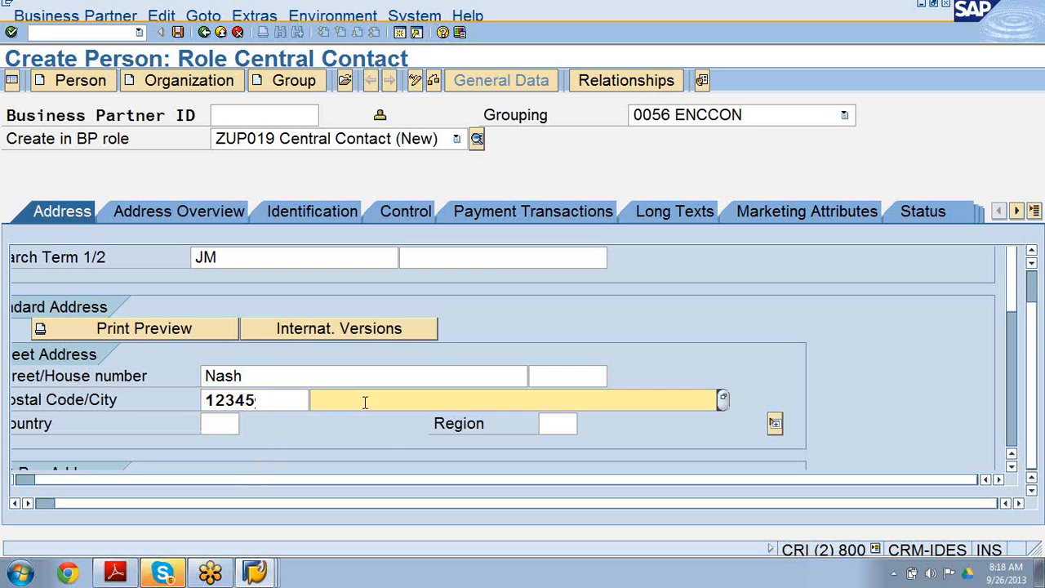
pyautogui.write('f')
pyautogui.click(364, 422)
pyautogui.click(206, 423)
pyautogui.write('De')
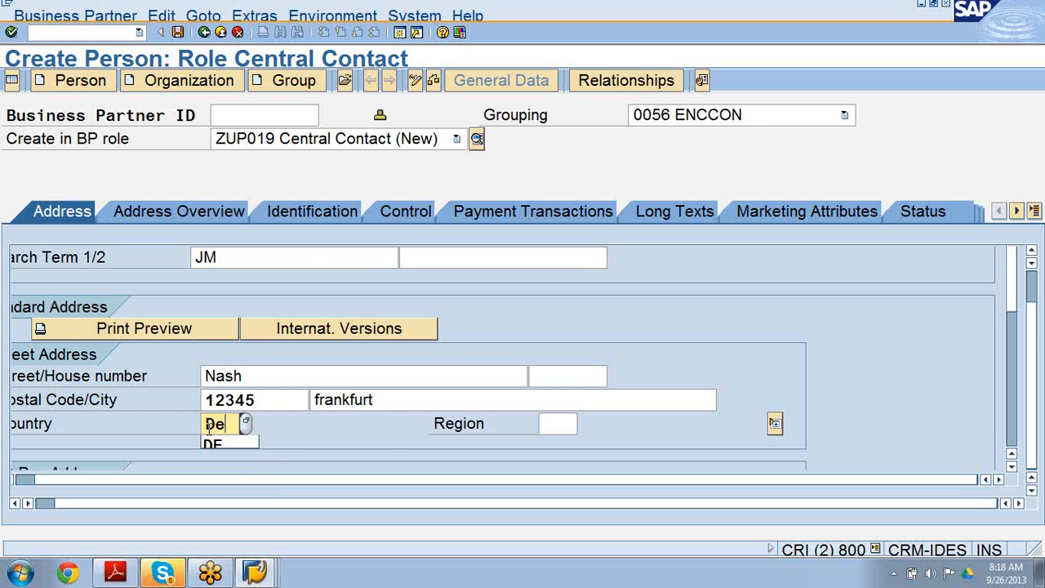
# In the address overview, start creating a separate address for the Receive Duplicate bill address usage.
pyautogui.click(192, 211)
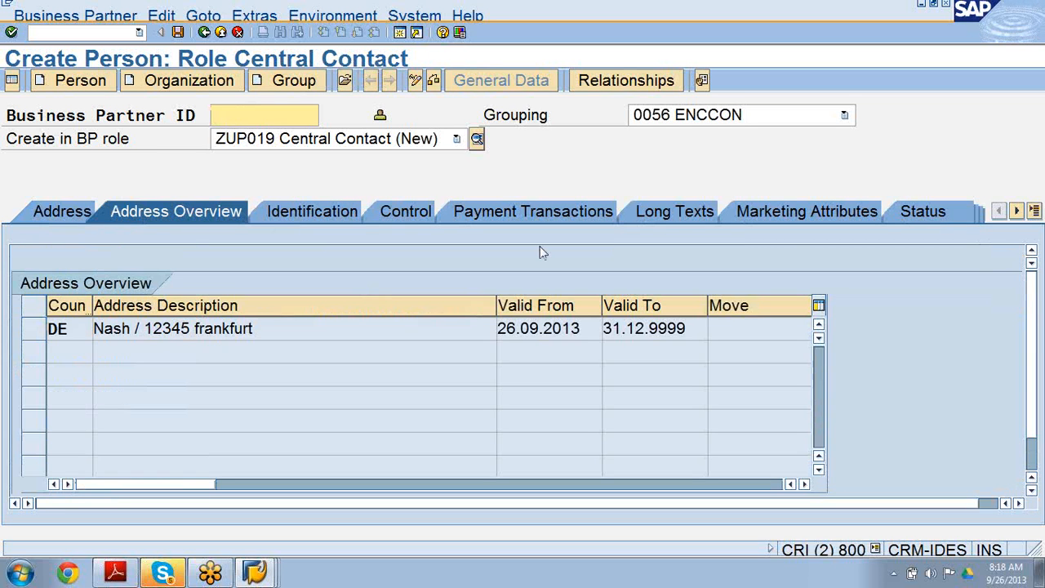
pyautogui.scroll(-2, 1035, 305)
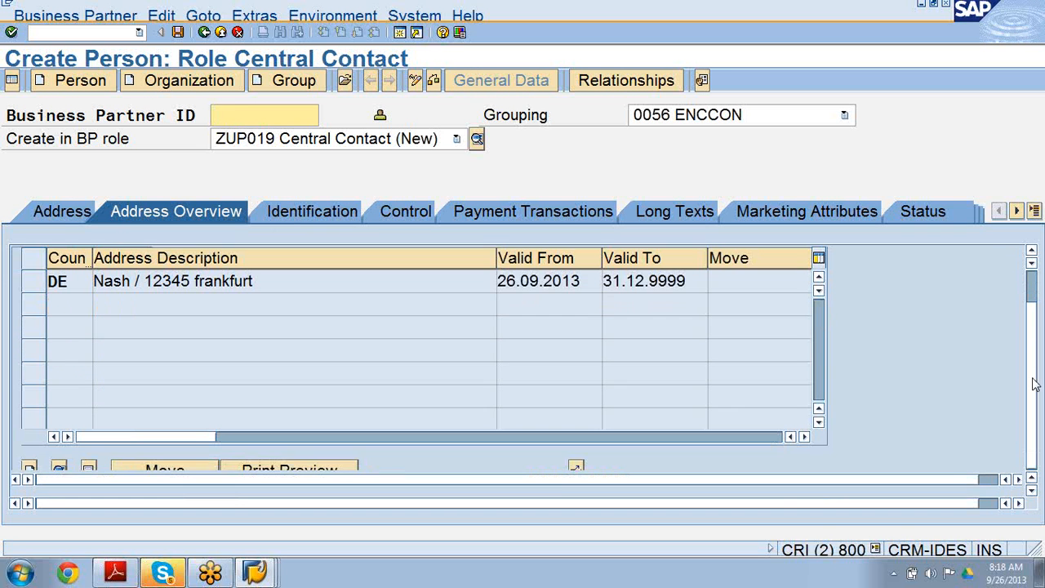
pyautogui.click(1021, 503)
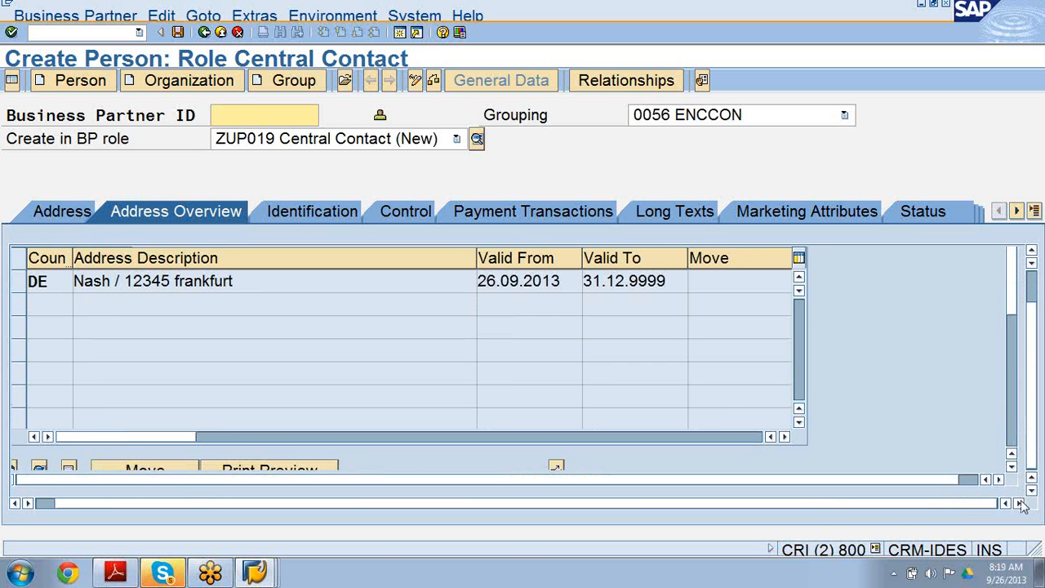
pyautogui.moveTo(1011, 305); pyautogui.dragTo(1011, 381)
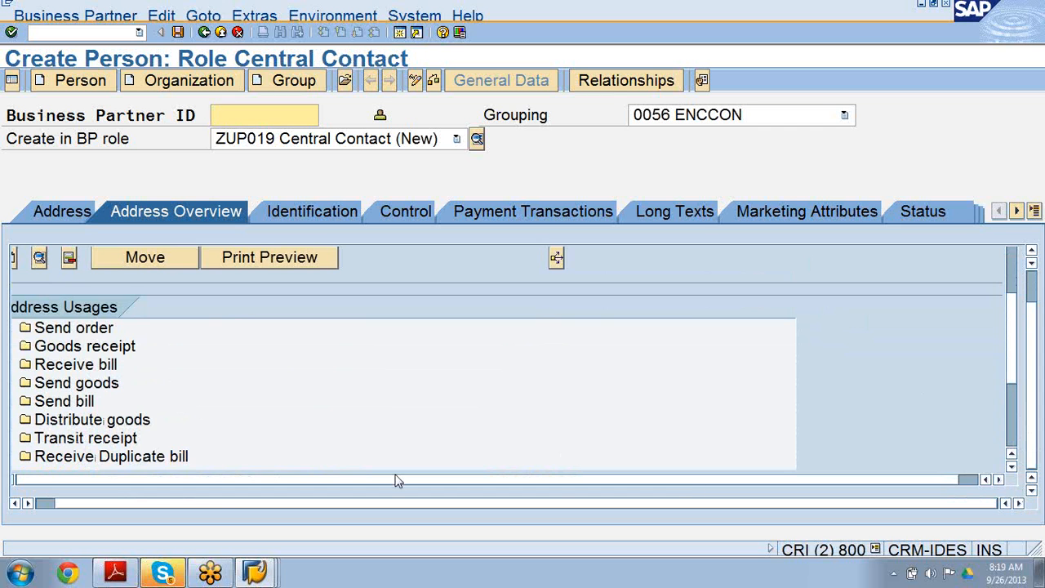
pyautogui.click(164, 459)
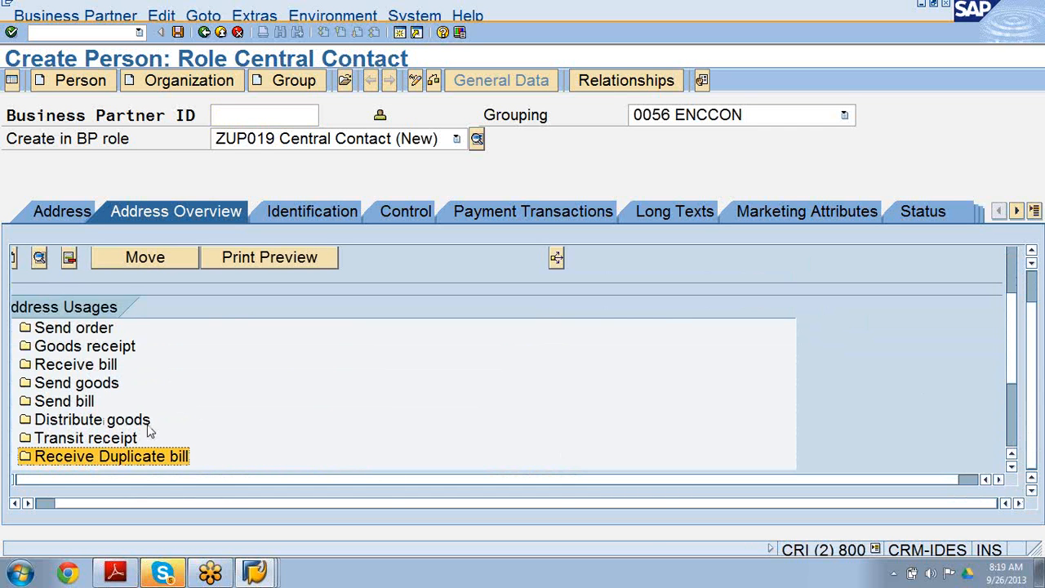
pyautogui.click(15, 259)
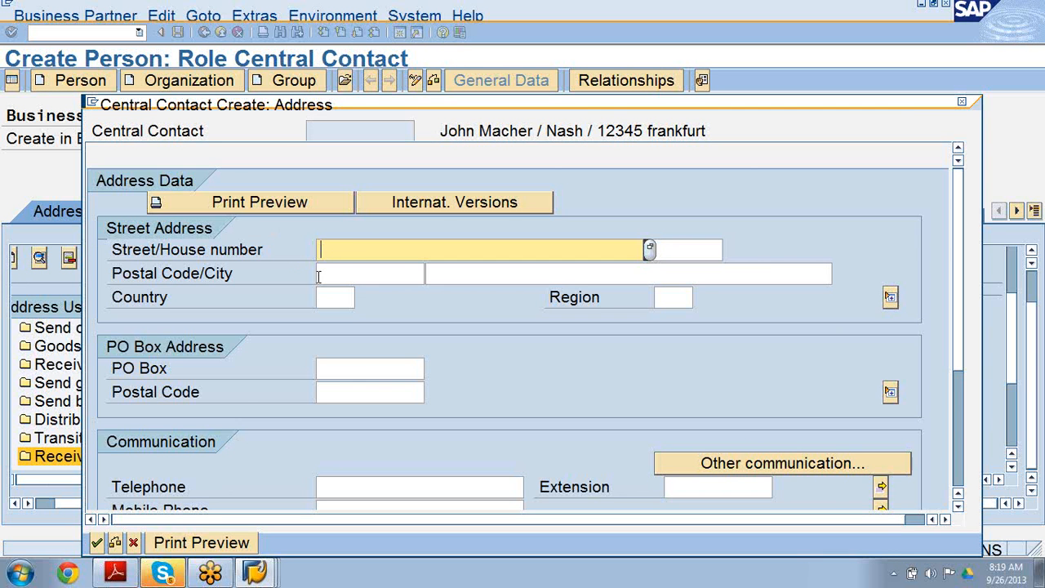
# Enter the street, house number and postal code of the Receive Duplicate bill address.
pyautogui.click(708, 251)
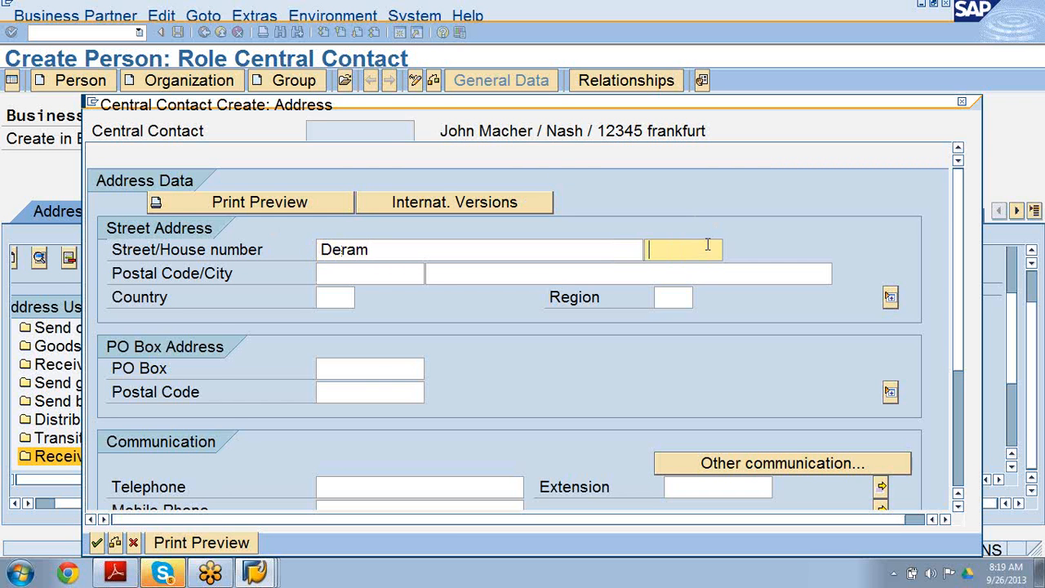
pyautogui.click(353, 272)
pyautogui.write('4')
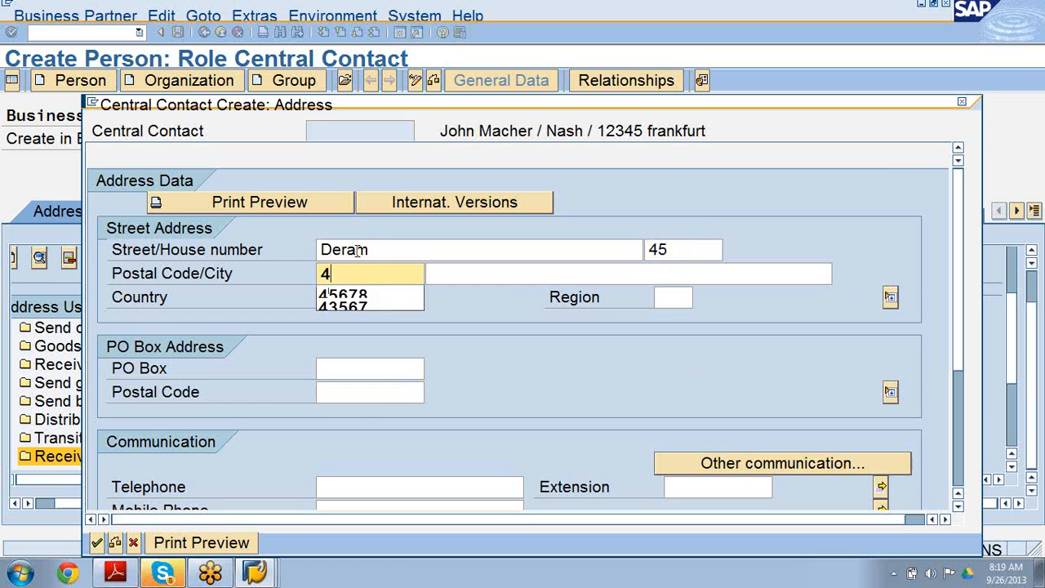
pyautogui.write('5453')
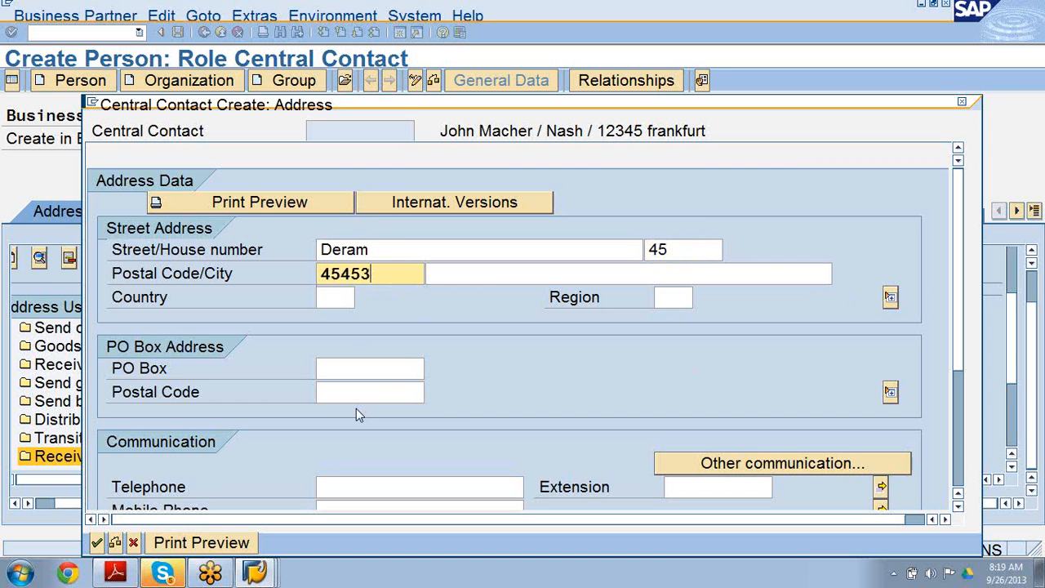
# Pick the city, set the country to DE, and confirm the Receive Duplicate bill address.
pyautogui.click(453, 283)
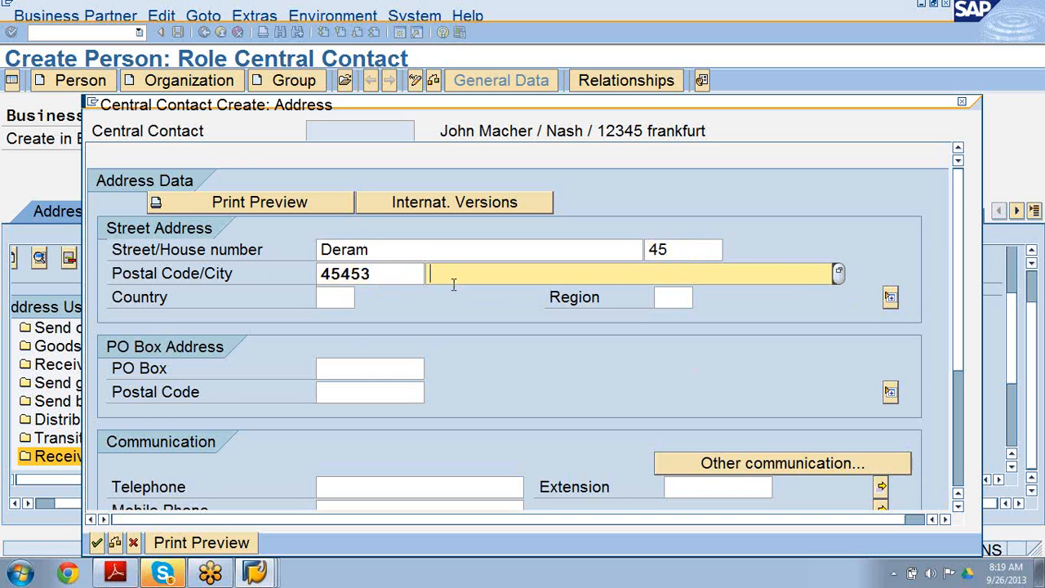
pyautogui.write('Ham')
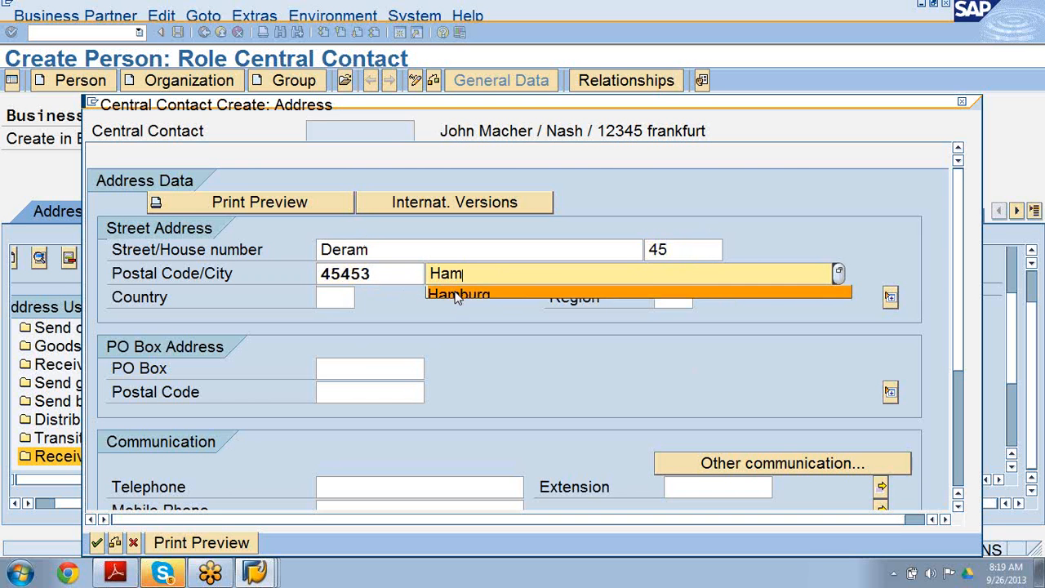
pyautogui.click(458, 296)
pyautogui.click(323, 299)
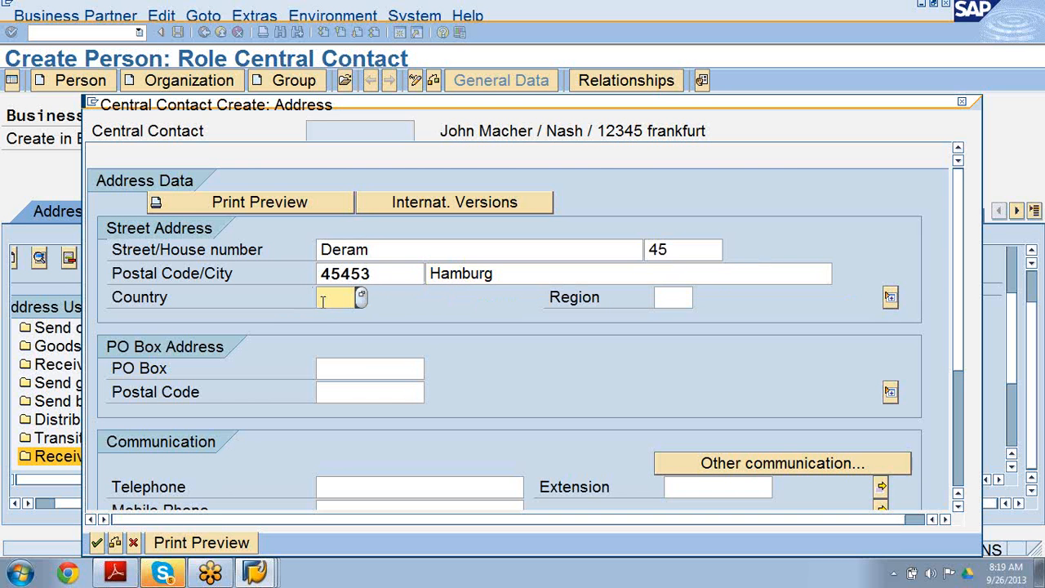
pyautogui.write('DE')
pyautogui.click(327, 316)
pyautogui.click(97, 542)
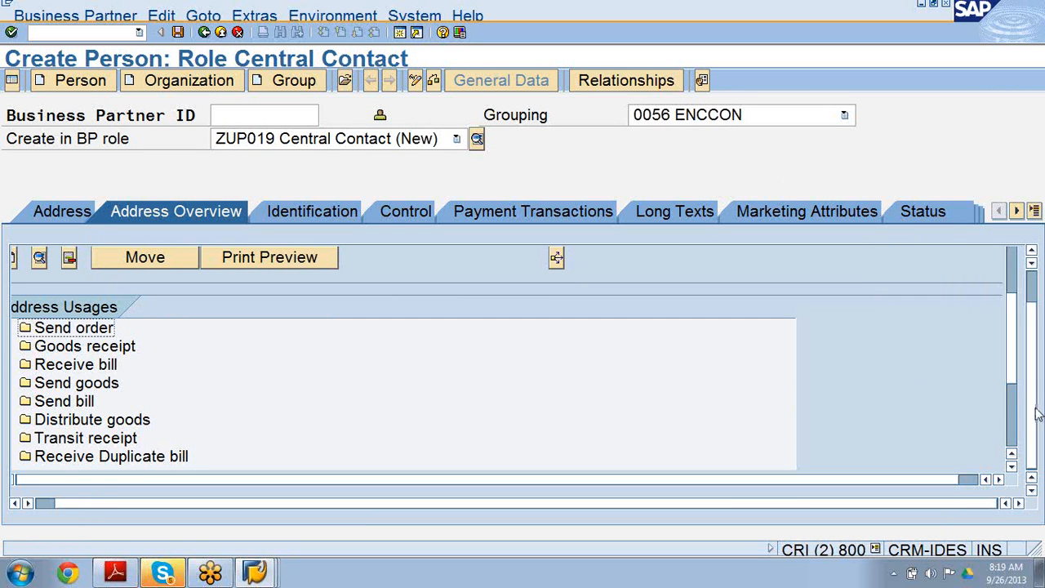
pyautogui.scroll(2, 1035, 413)
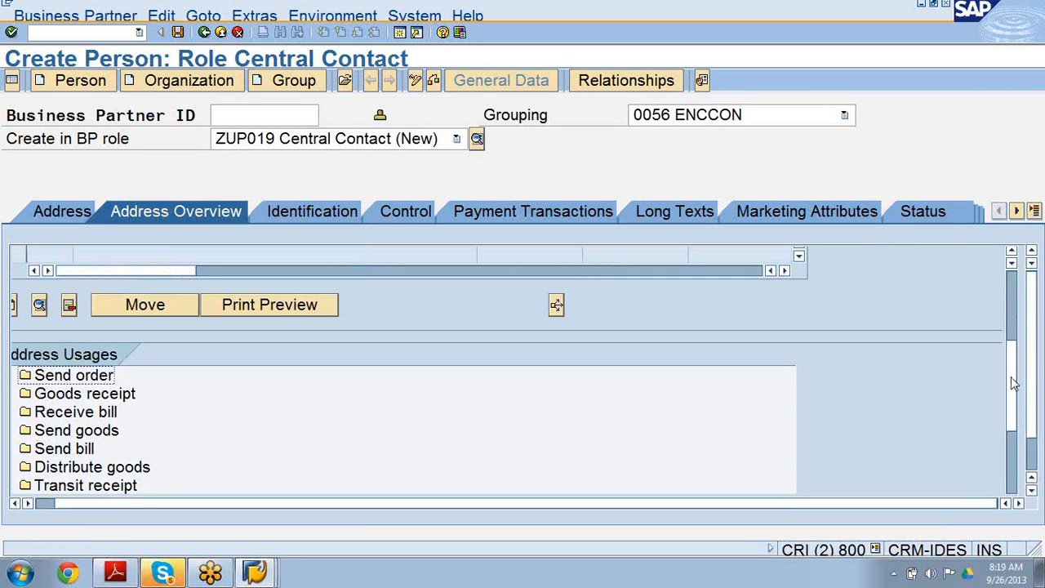
# Set the person's data origin to ZPDT Partner data on the Control tab.
pyautogui.moveTo(1011, 378); pyautogui.dragTo(1009, 352)
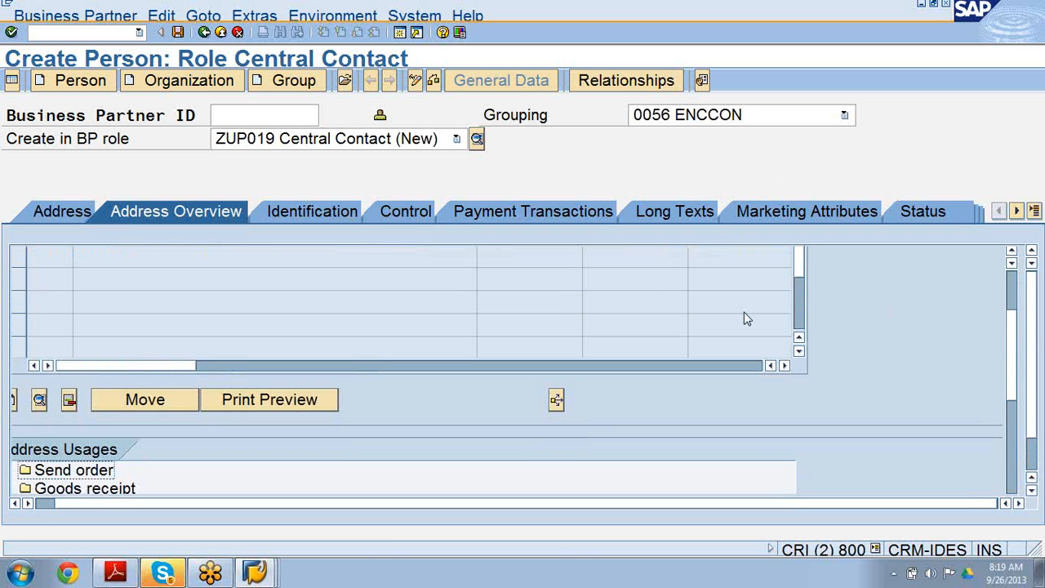
pyautogui.click(323, 213)
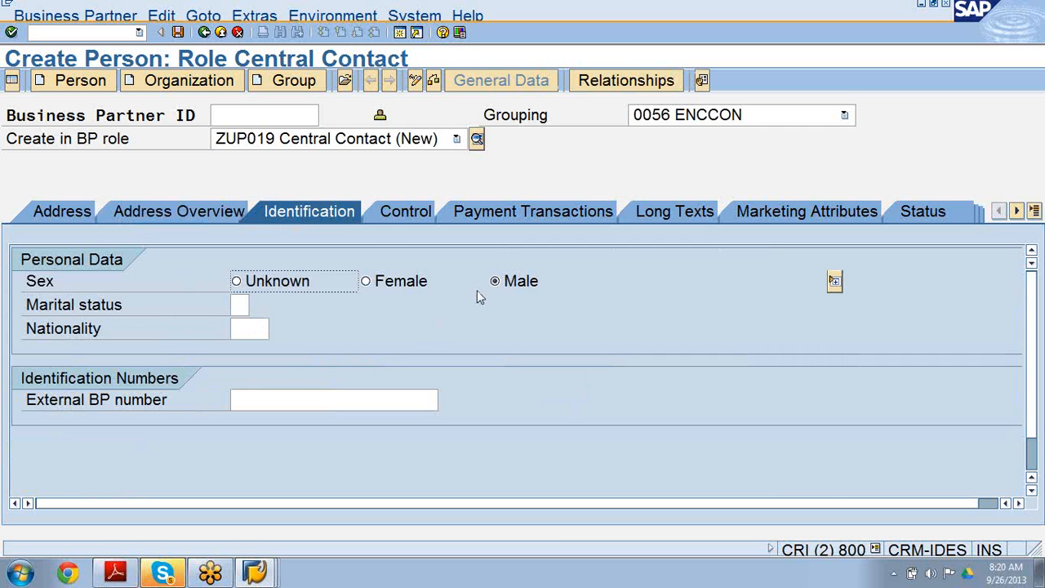
pyautogui.click(403, 211)
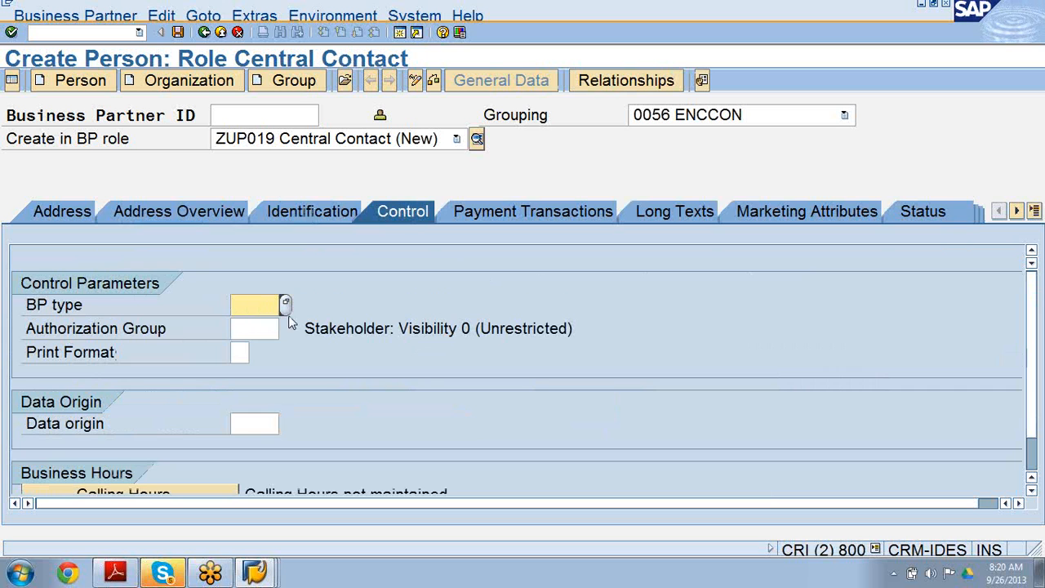
pyautogui.click(270, 424)
pyautogui.click(284, 420)
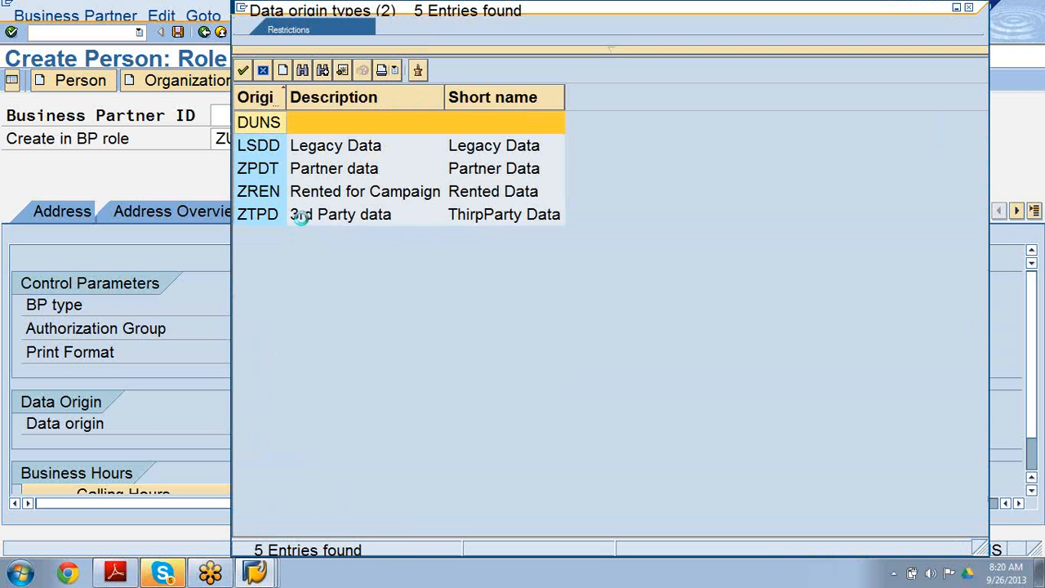
pyautogui.doubleClick(304, 169)
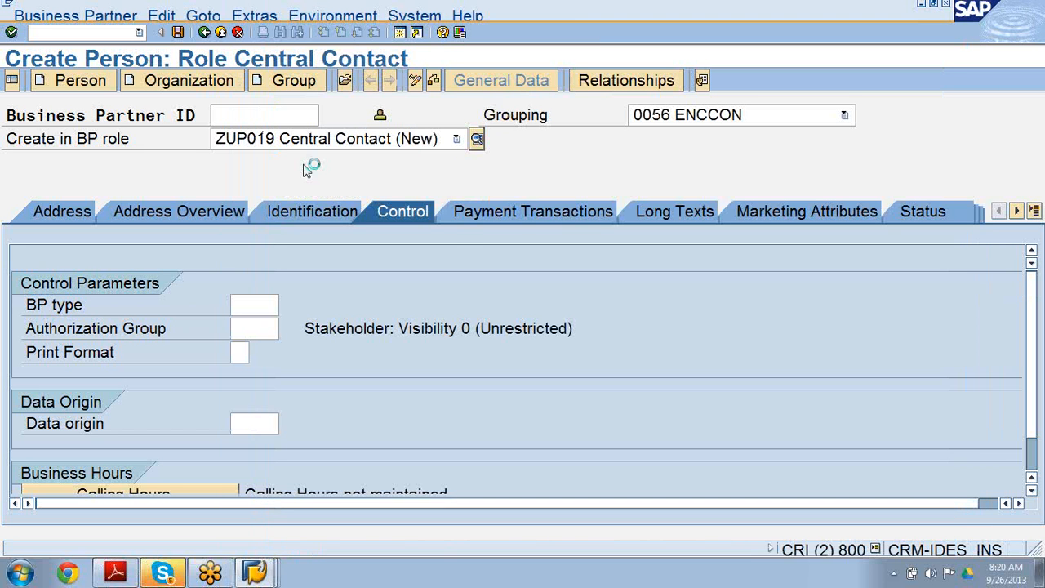
# On the Status tab, assign the Business Partner Status Profil status profile to the person.
pyautogui.click(525, 210)
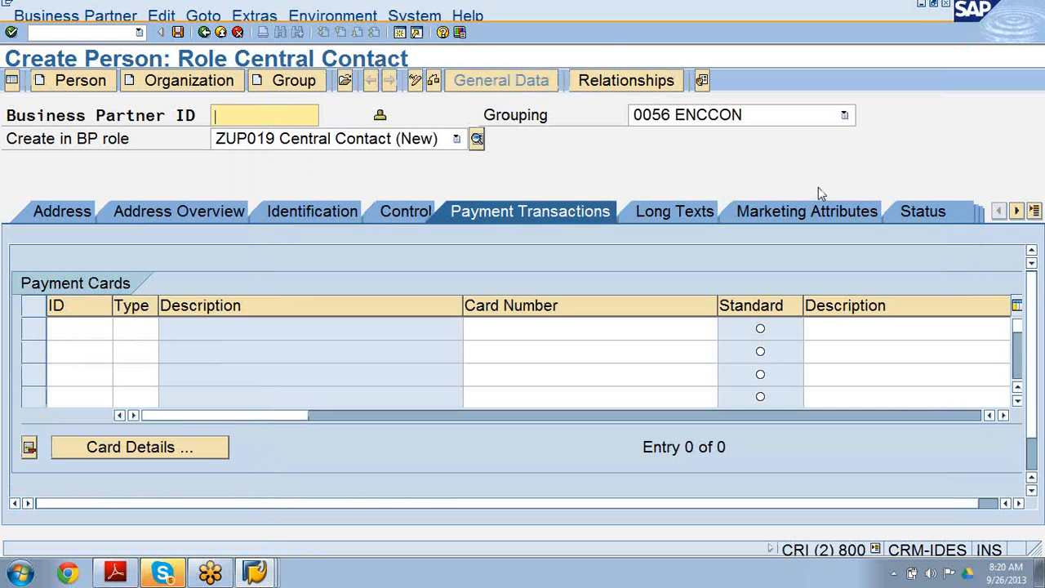
pyautogui.click(929, 210)
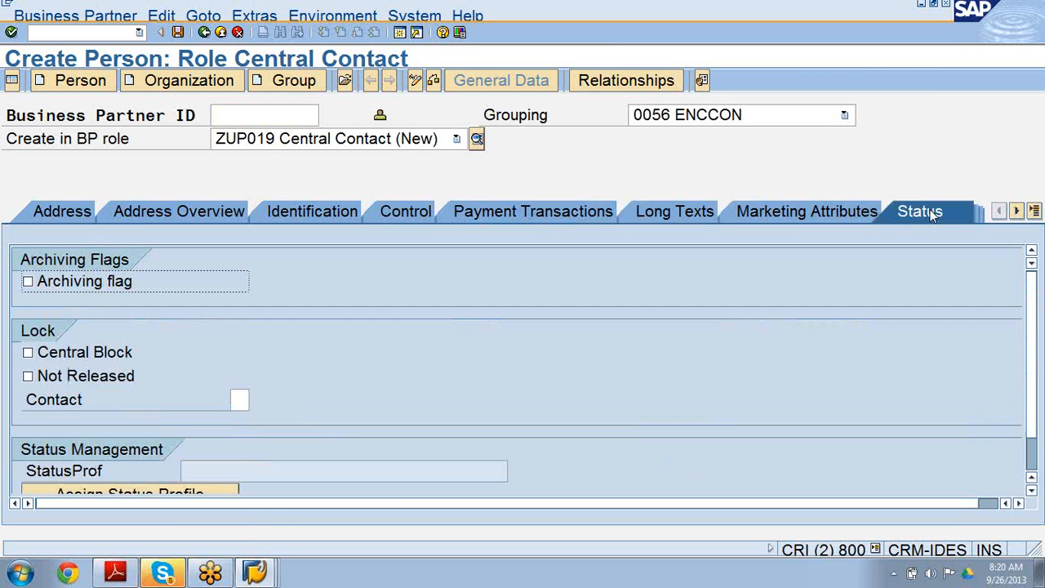
pyautogui.scroll(-2, 1035, 392)
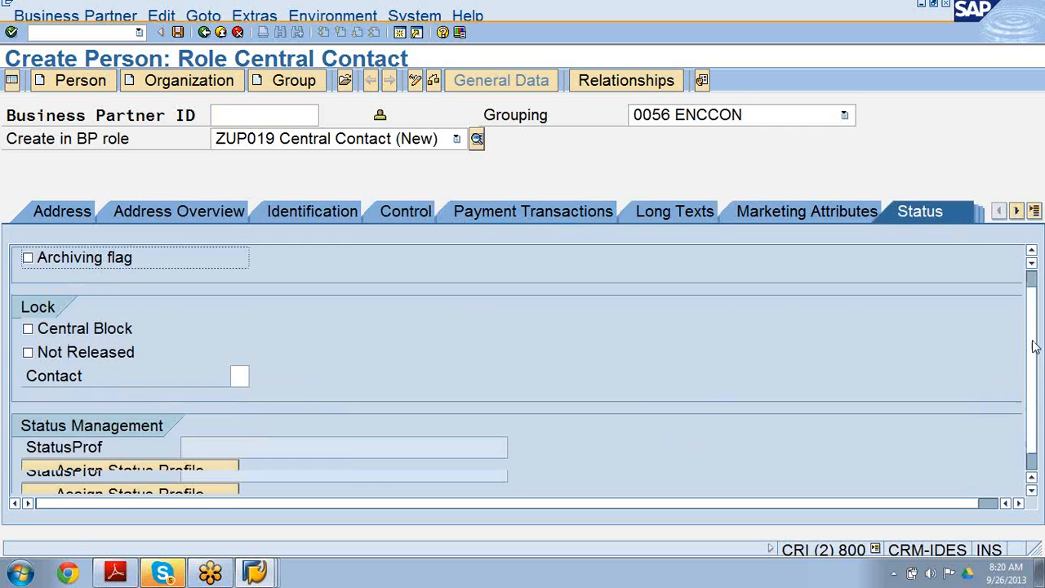
pyautogui.click(1019, 504)
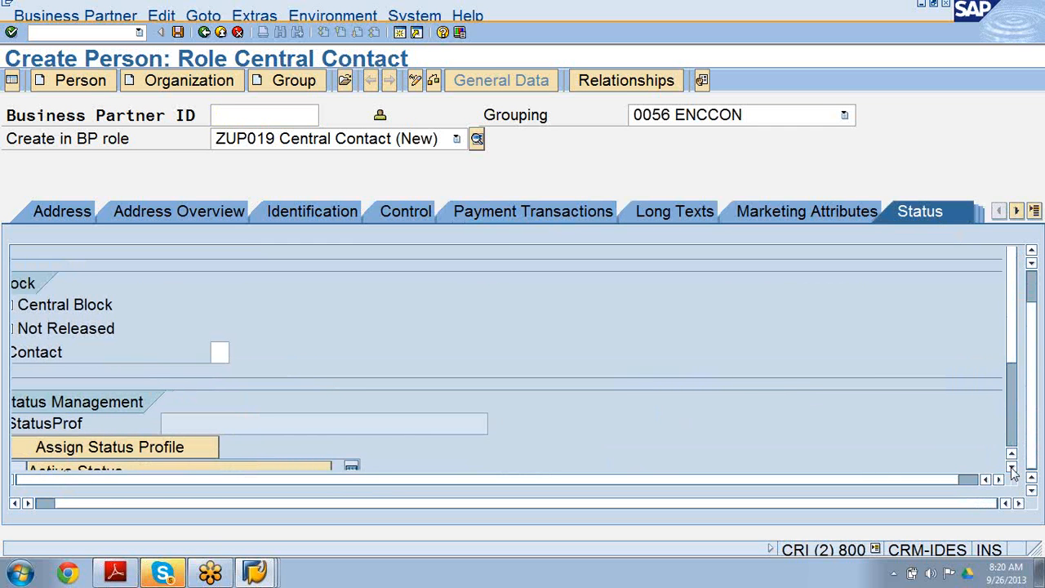
pyautogui.click(1012, 467)
pyautogui.click(1012, 467)
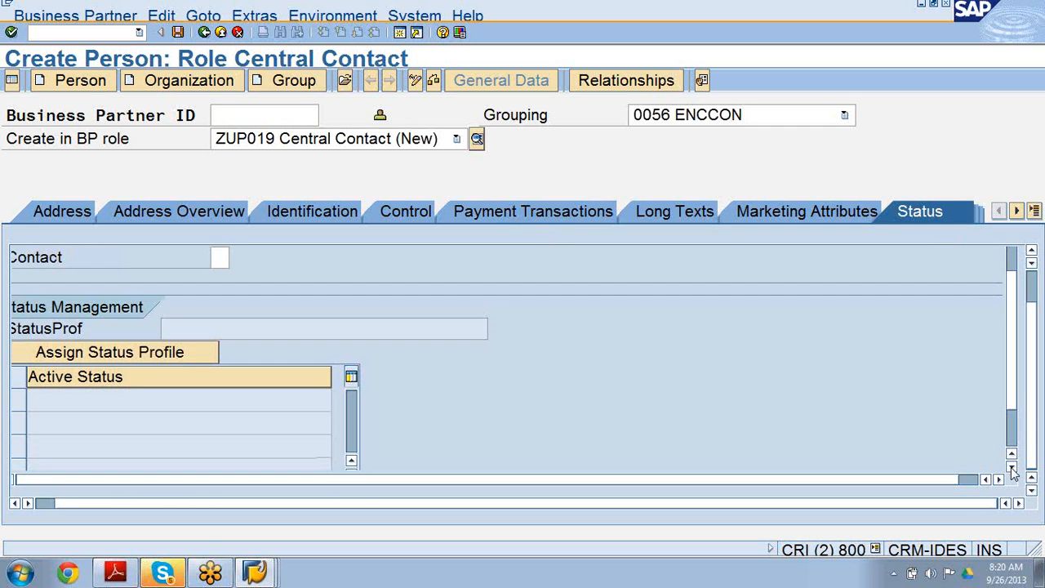
pyautogui.click(195, 353)
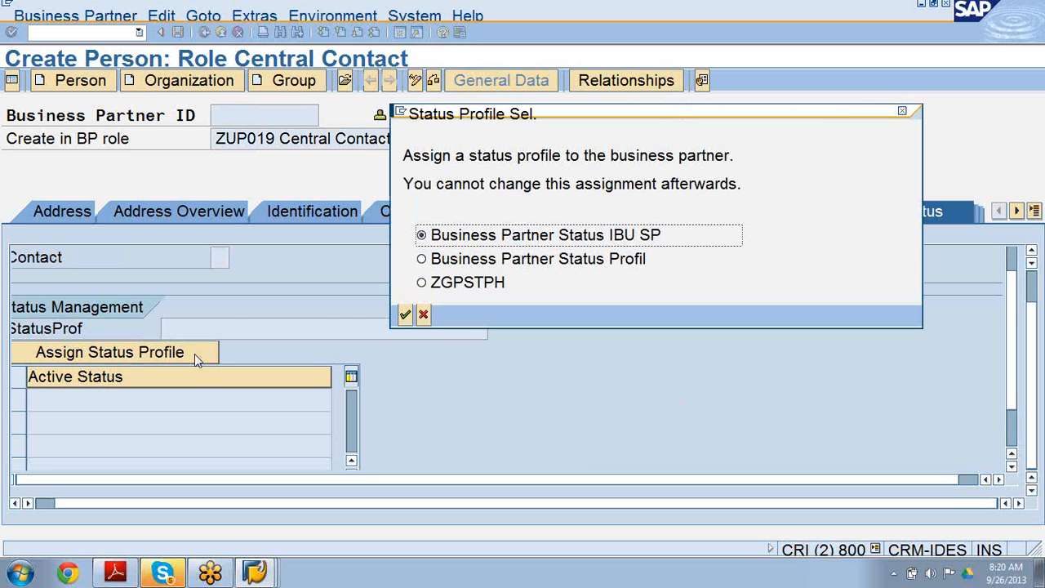
pyautogui.click(422, 259)
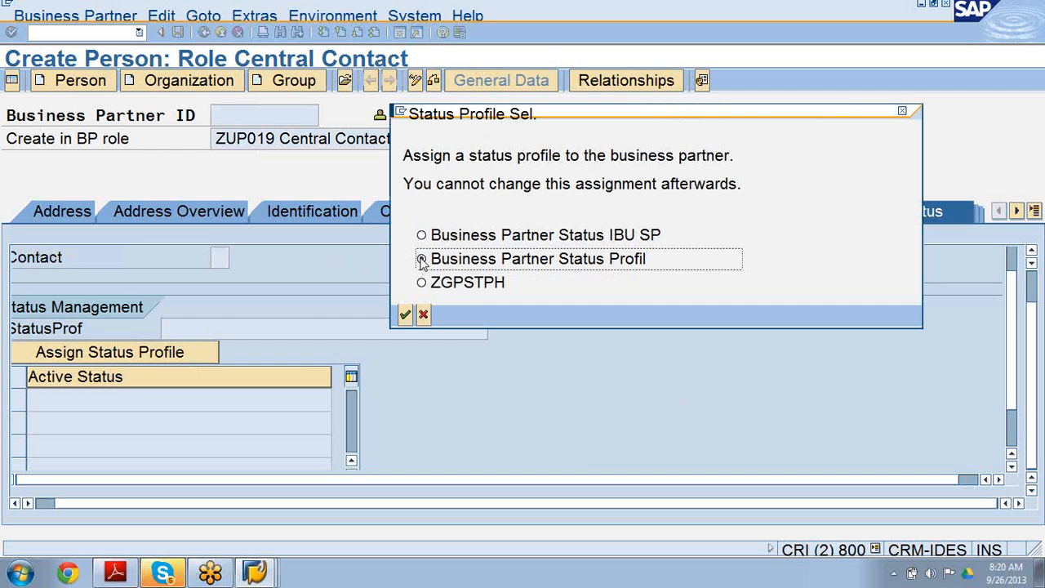
pyautogui.click(406, 316)
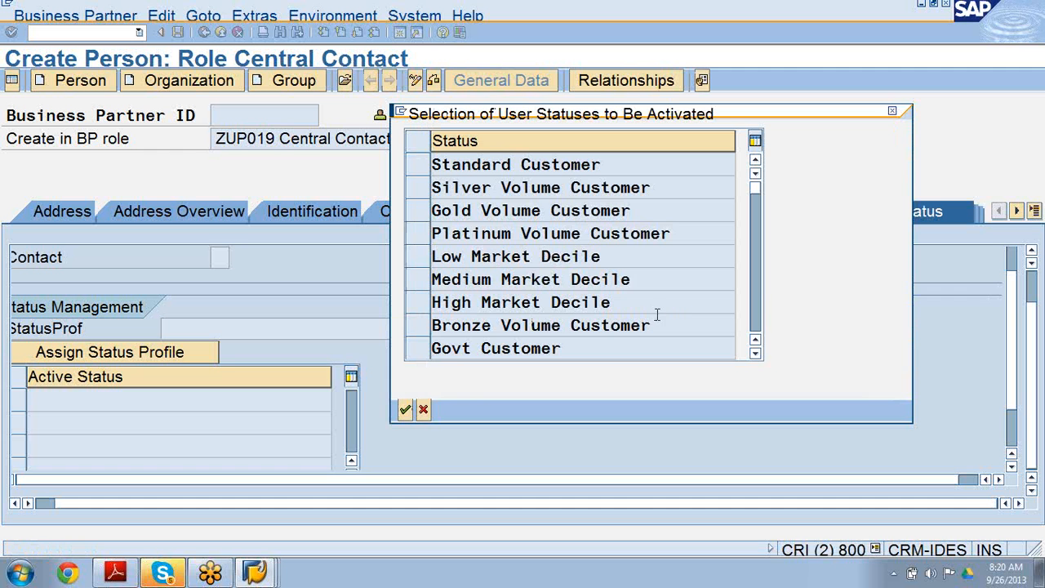
# Activate the Decision Maker user status for the person.
pyautogui.click(755, 355)
pyautogui.click(755, 355)
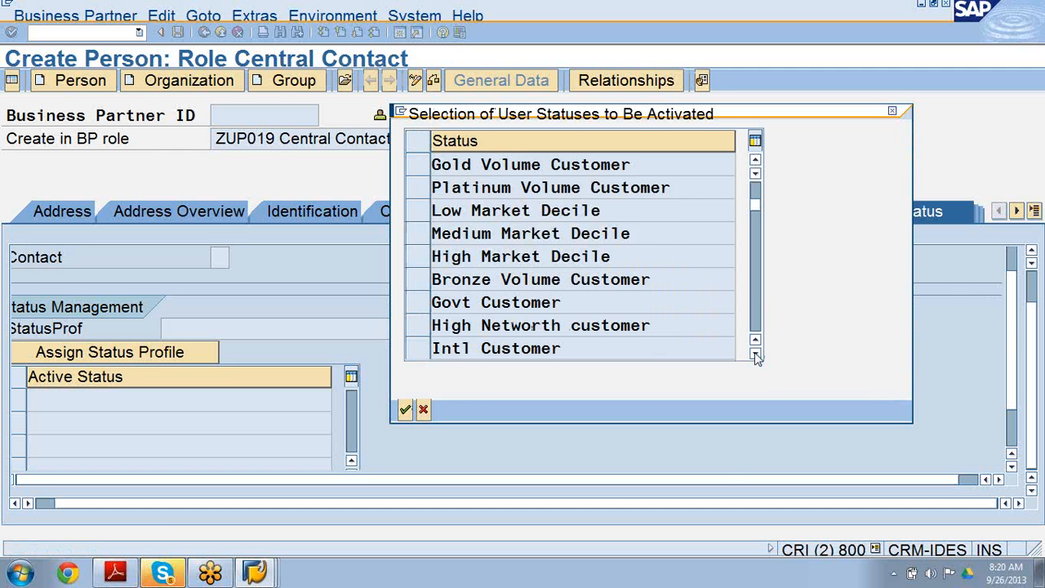
pyautogui.click(755, 355)
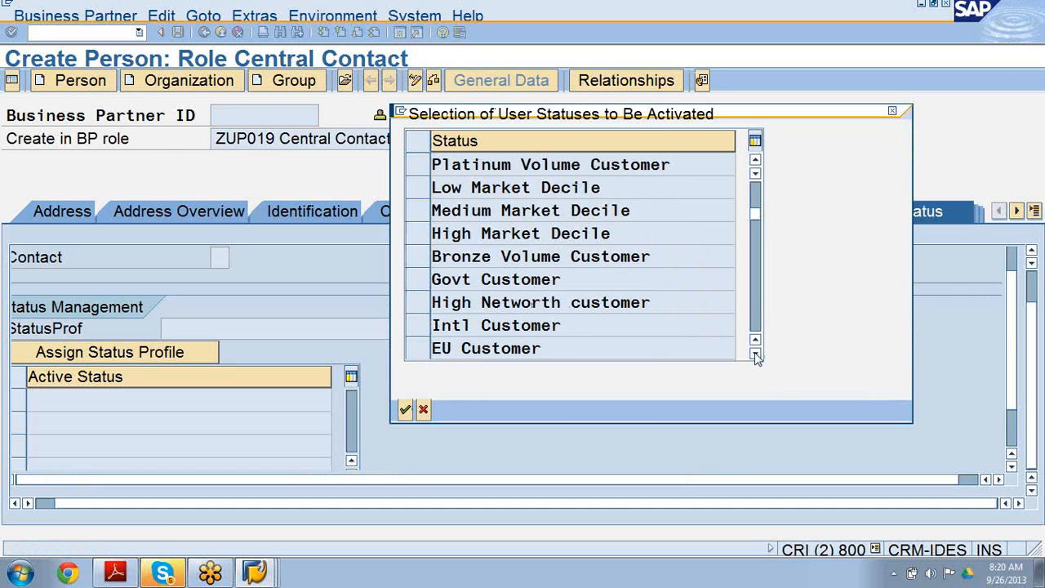
pyautogui.click(755, 355)
pyautogui.click(755, 356)
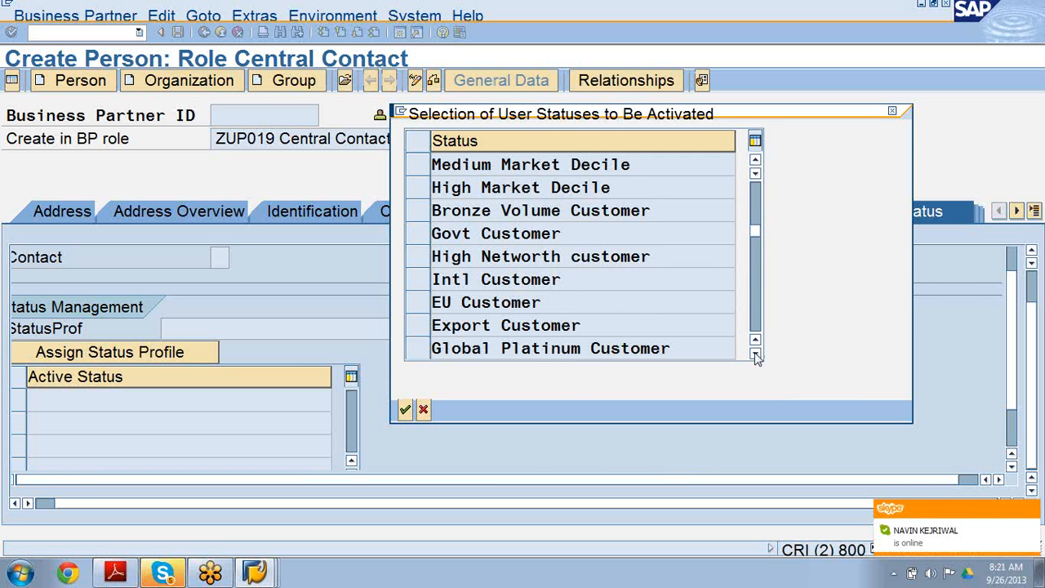
pyautogui.click(756, 355)
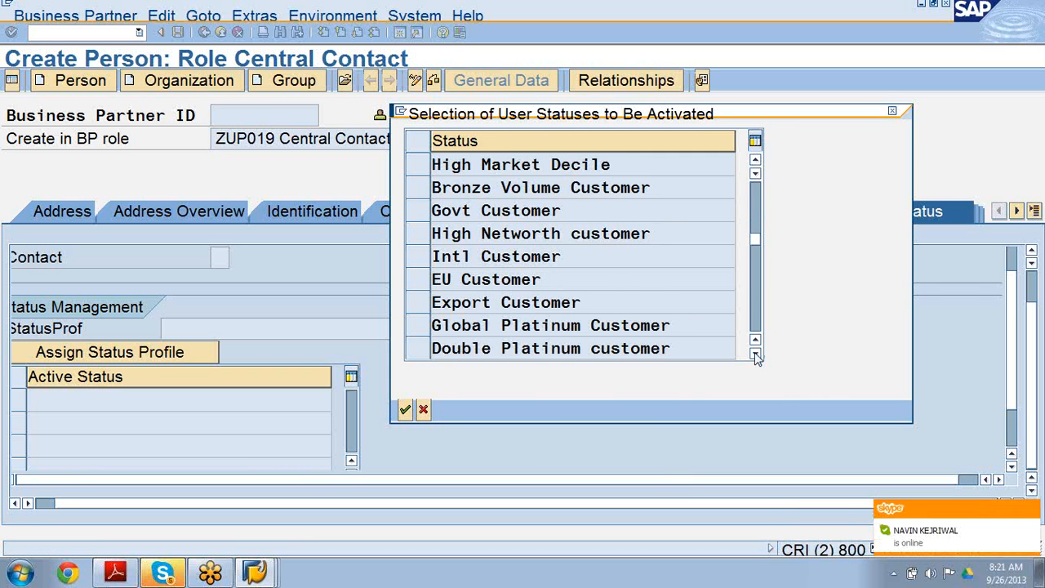
pyautogui.click(756, 355)
pyautogui.click(755, 355)
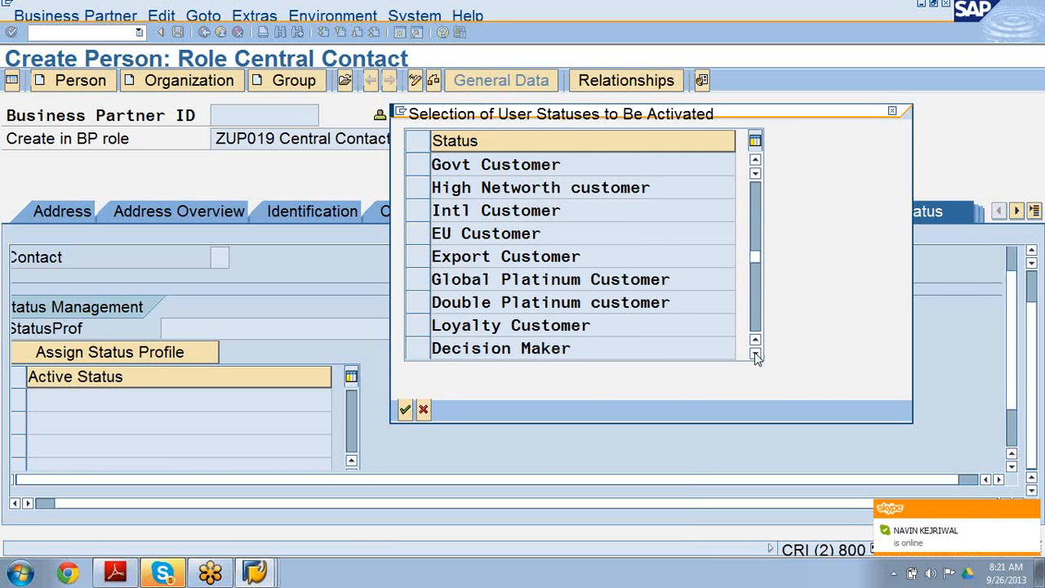
pyautogui.click(756, 355)
pyautogui.click(422, 333)
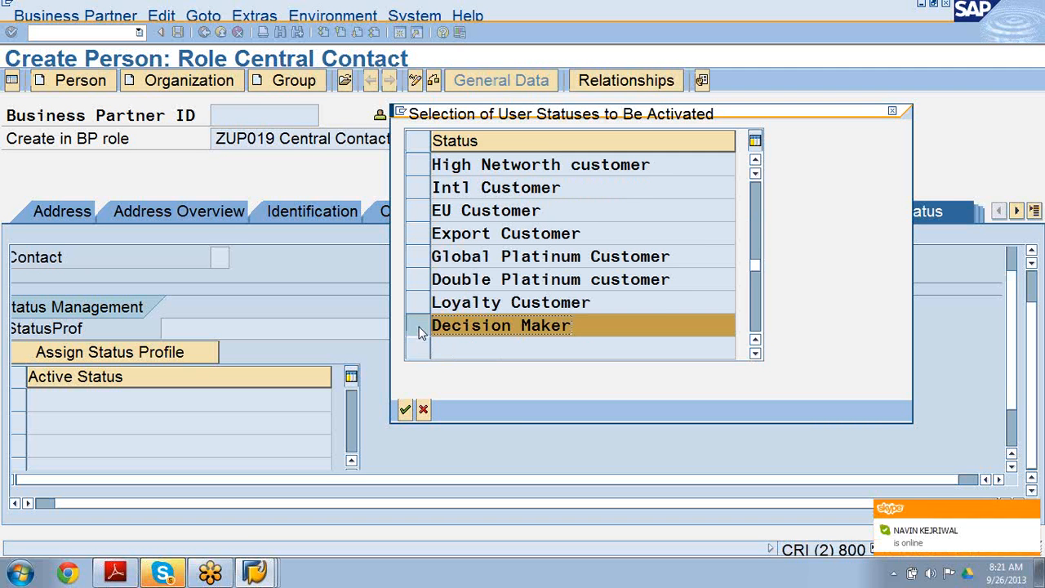
pyautogui.click(406, 409)
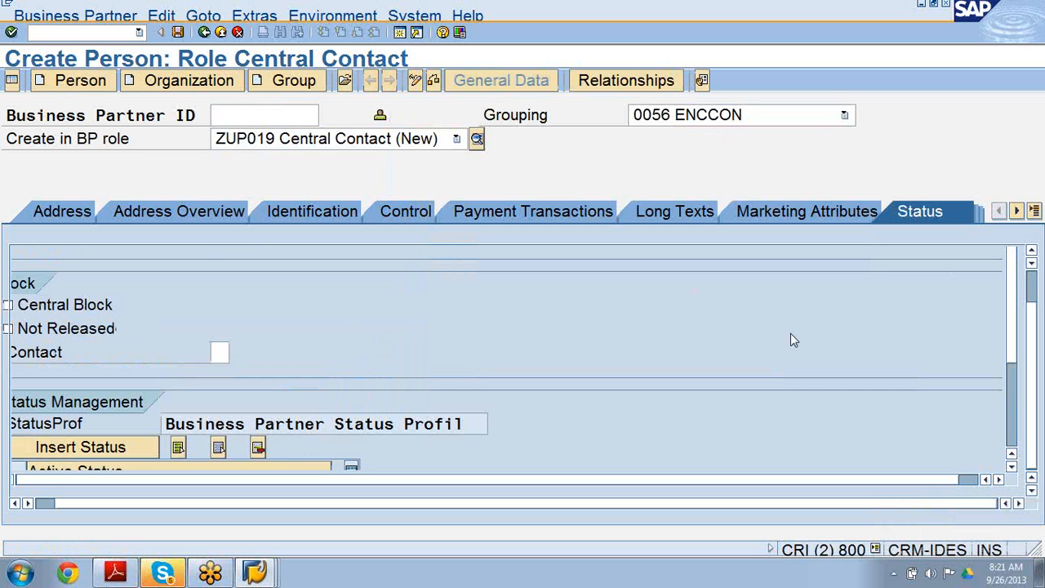
pyautogui.moveTo(1013, 353); pyautogui.dragTo(1015, 404)
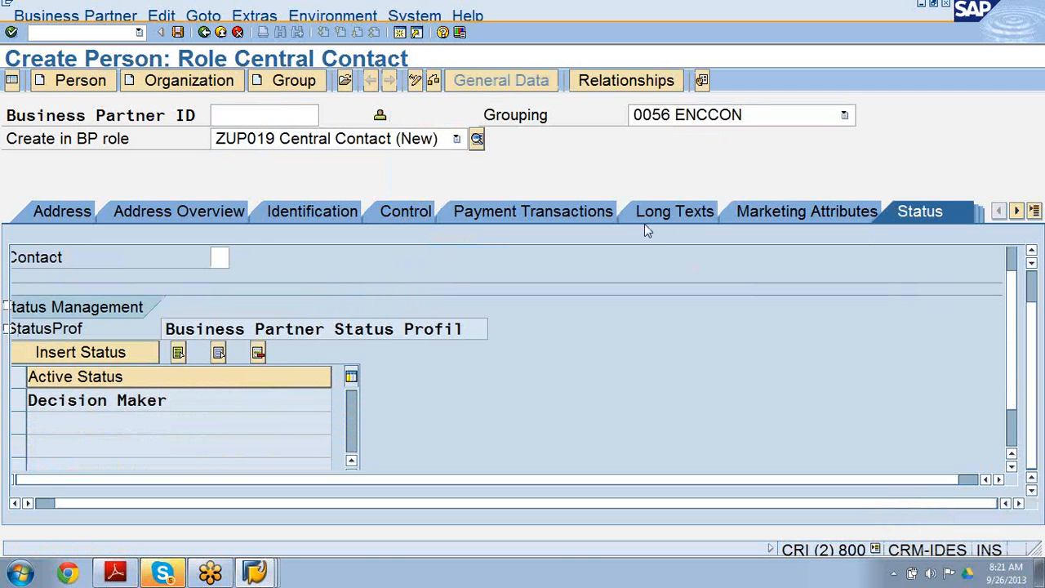
# Enter the business partner ID and save the new person.
pyautogui.click(300, 116)
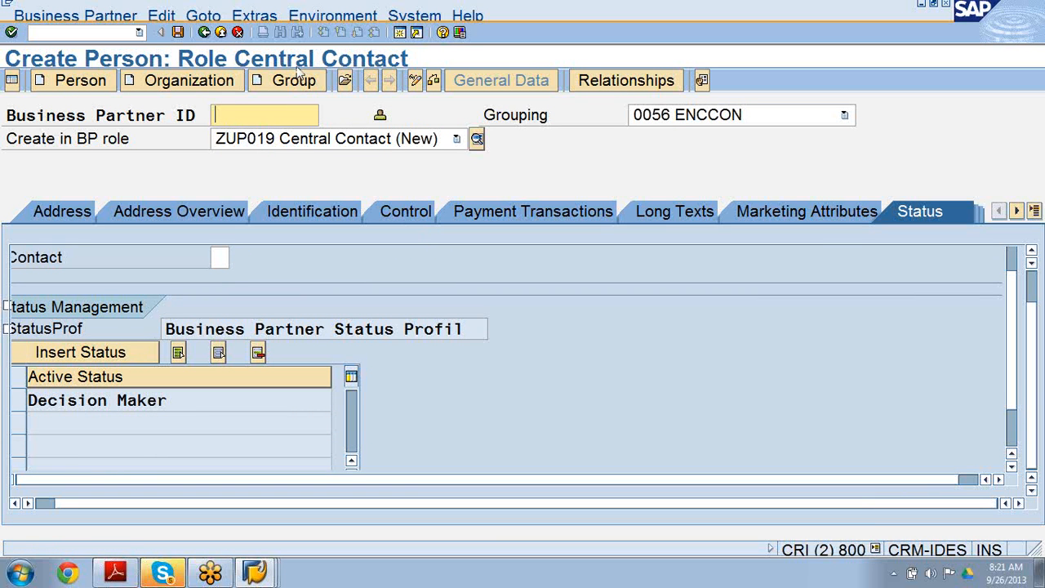
pyautogui.write('60')
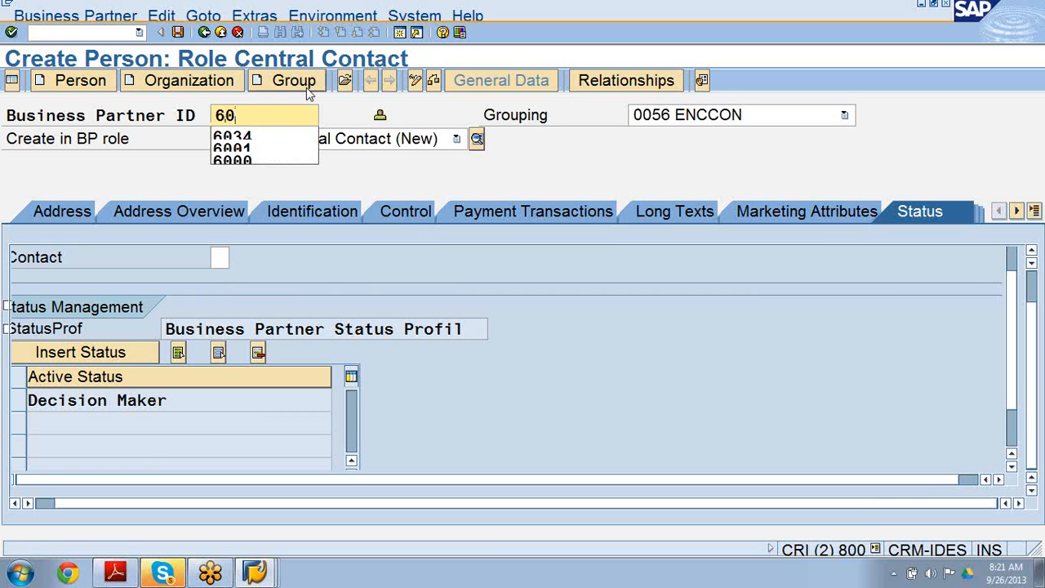
pyautogui.write('89')
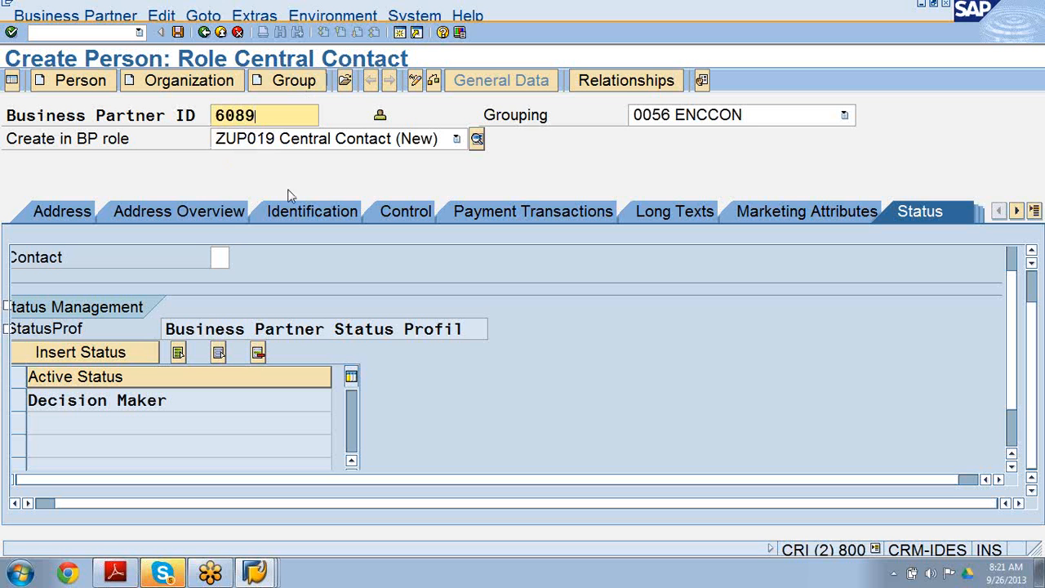
pyautogui.click(179, 36)
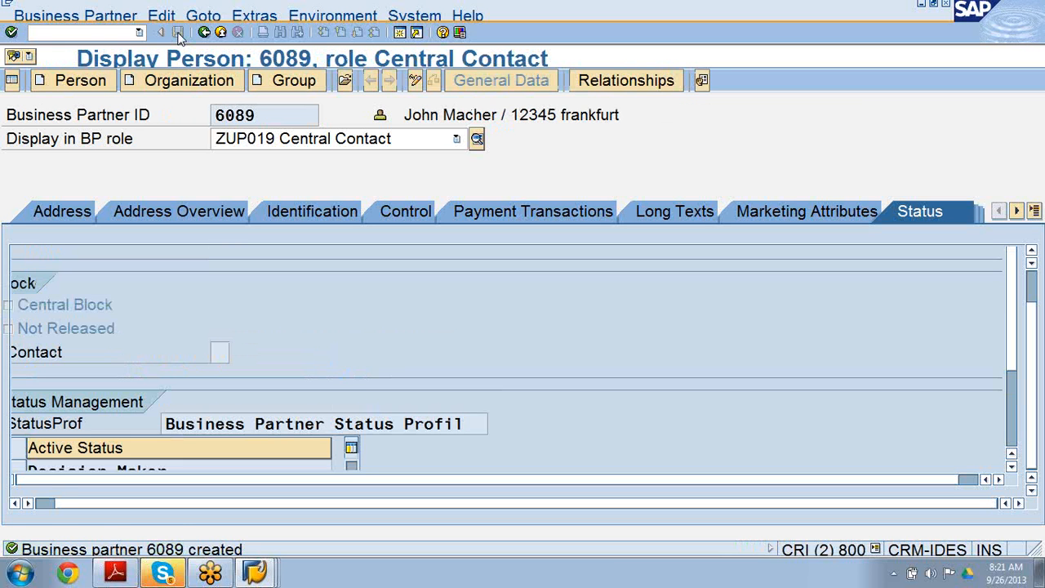
# Switch to the IMG window and expand Persons and Name Components under Business Partner.
pyautogui.click(255, 572)
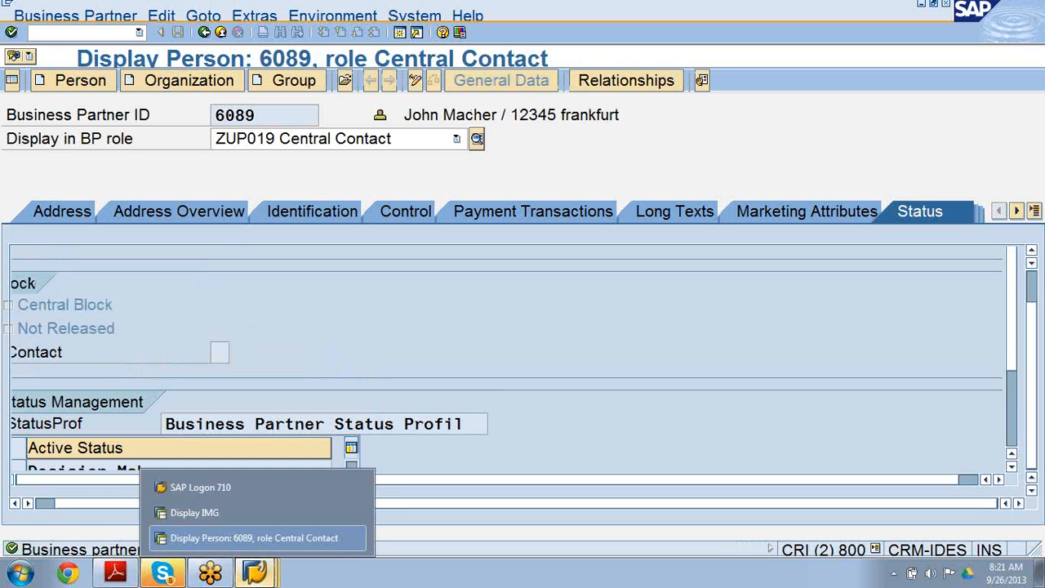
pyautogui.click(232, 515)
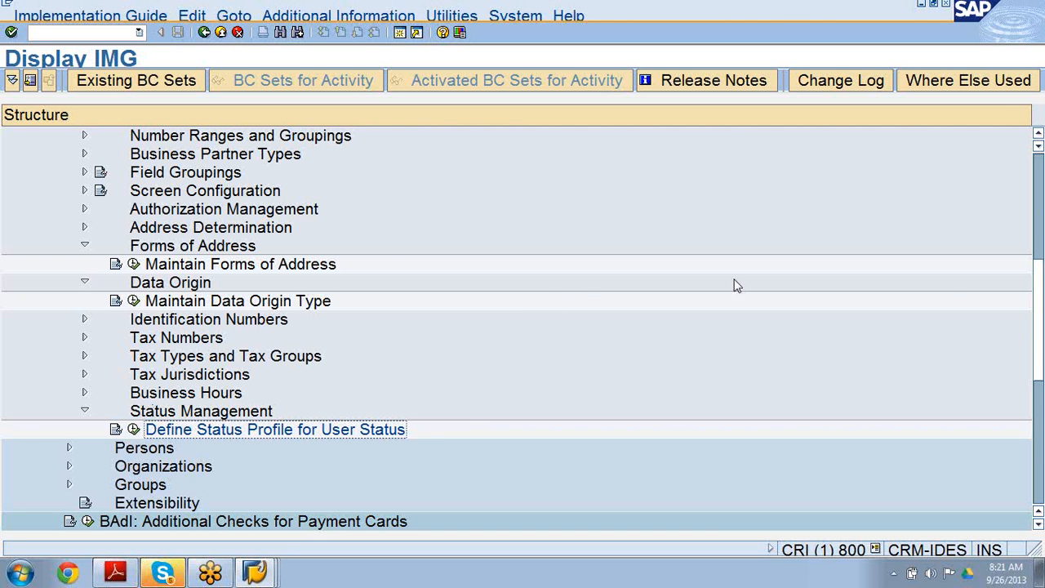
pyautogui.moveTo(1039, 344); pyautogui.dragTo(1038, 261)
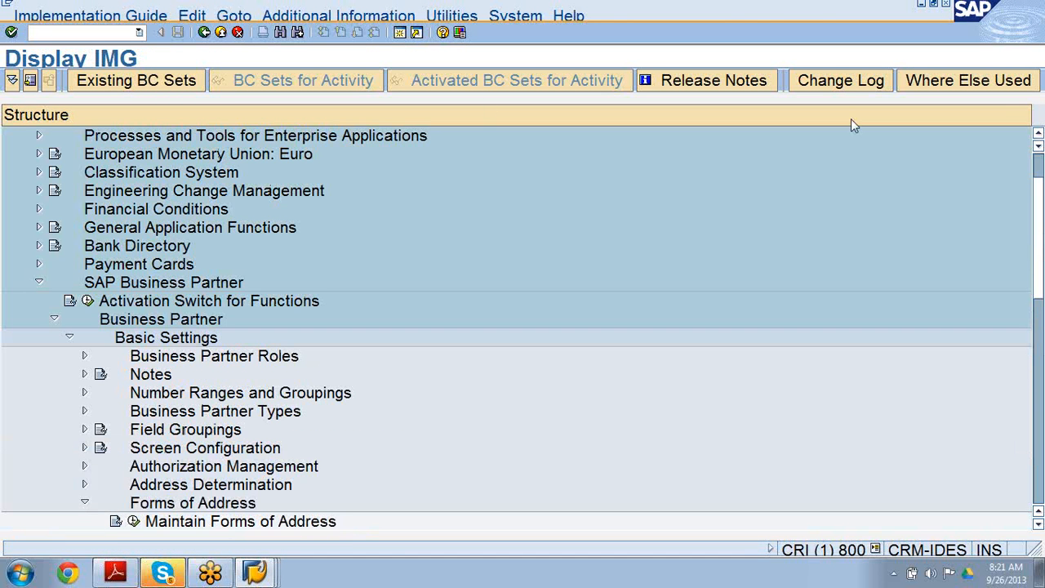
pyautogui.click(69, 340)
pyautogui.click(69, 357)
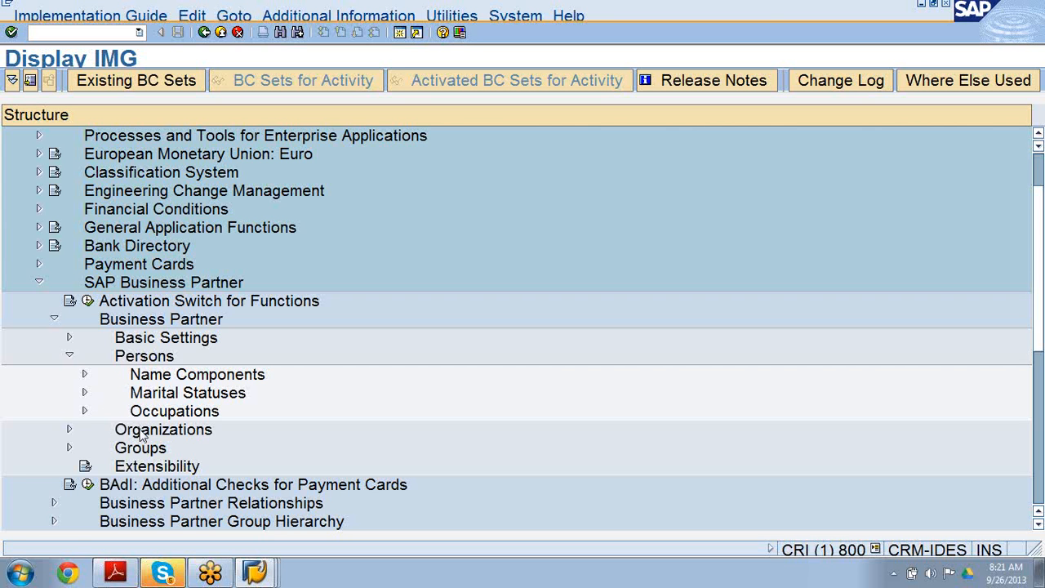
pyautogui.click(141, 376)
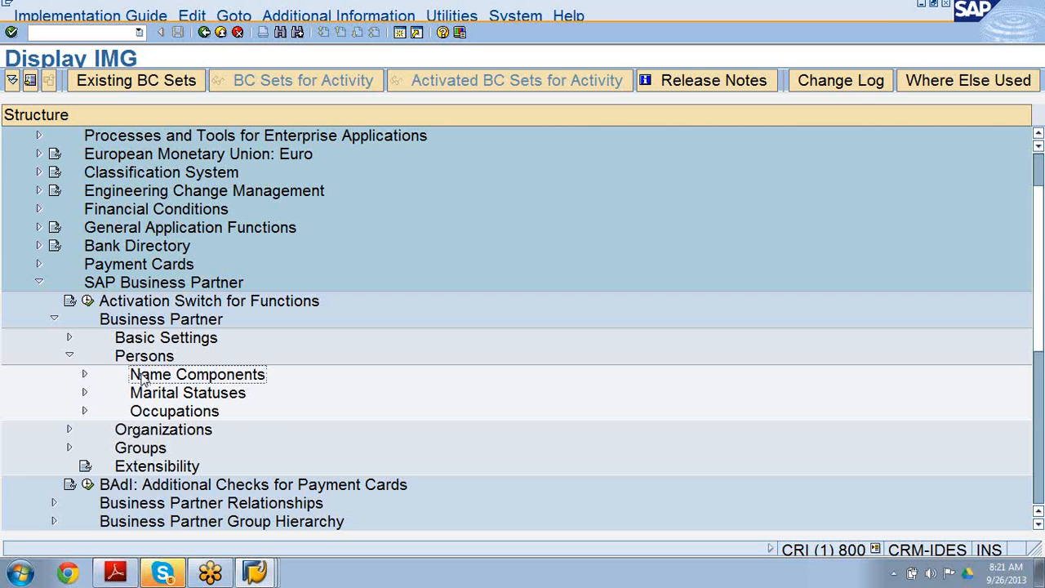
pyautogui.click(84, 374)
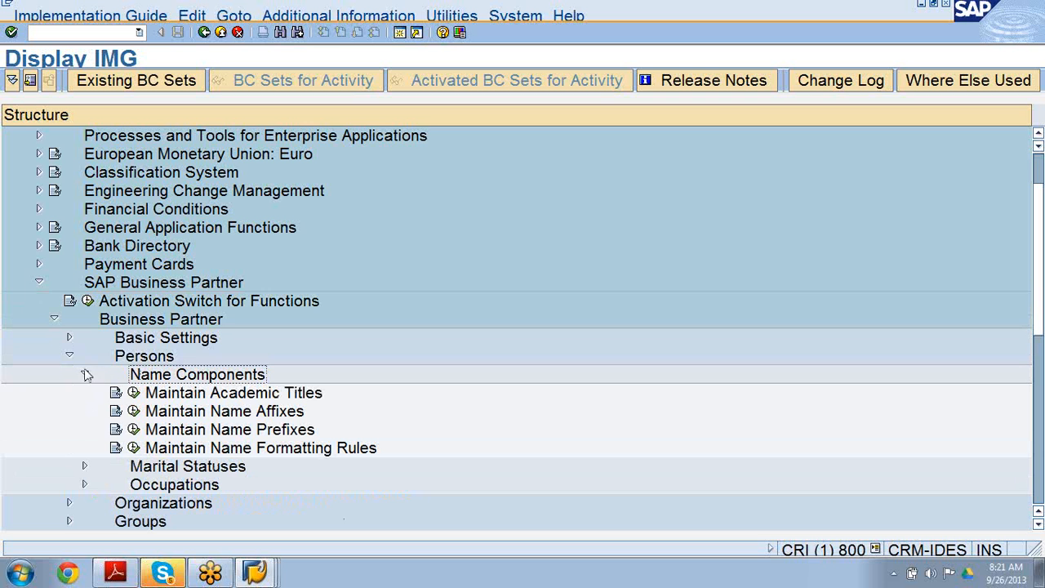
pyautogui.click(200, 395)
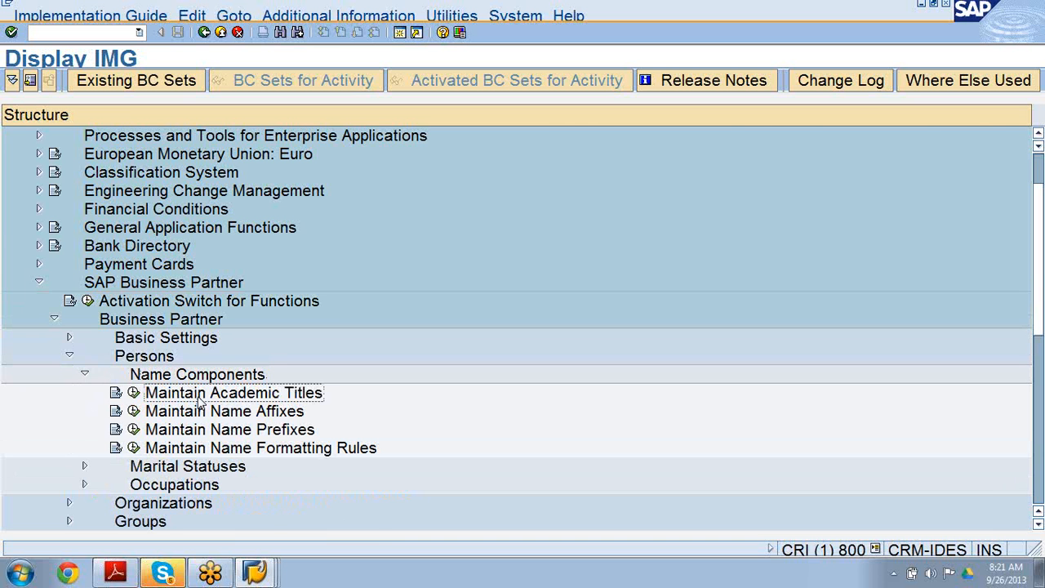
# Return to the person window and switch the business partner to change mode.
pyautogui.moveTo(253, 571)
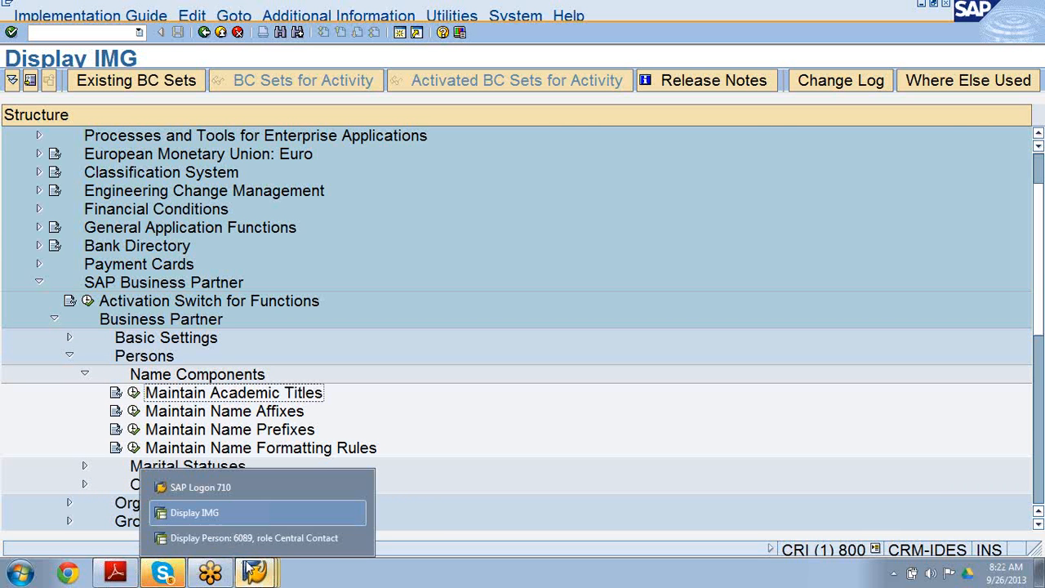
pyautogui.click(245, 538)
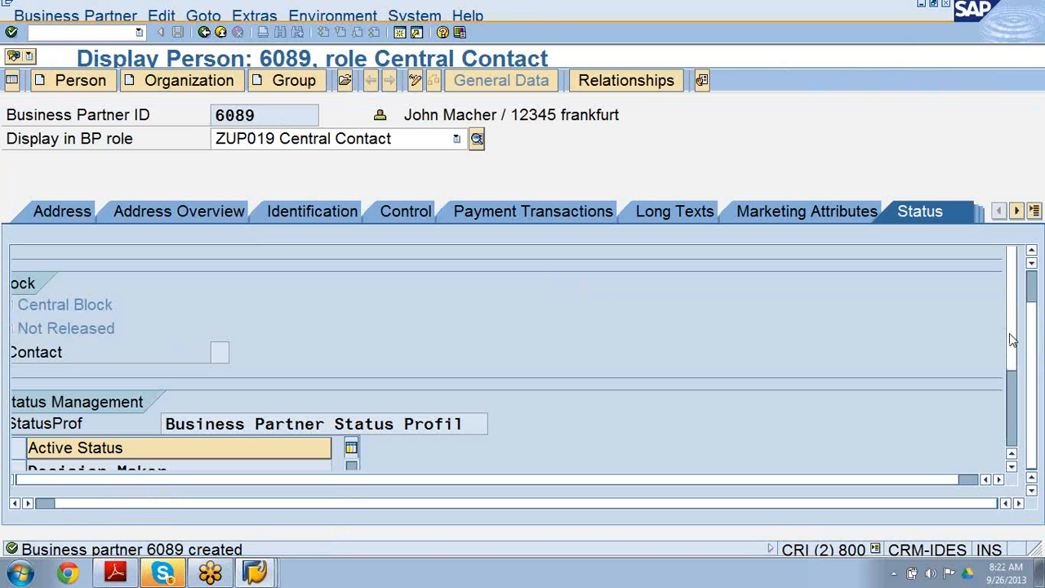
pyautogui.scroll(-1, 1014, 351)
pyautogui.scroll(1, 1015, 350)
pyautogui.click(418, 81)
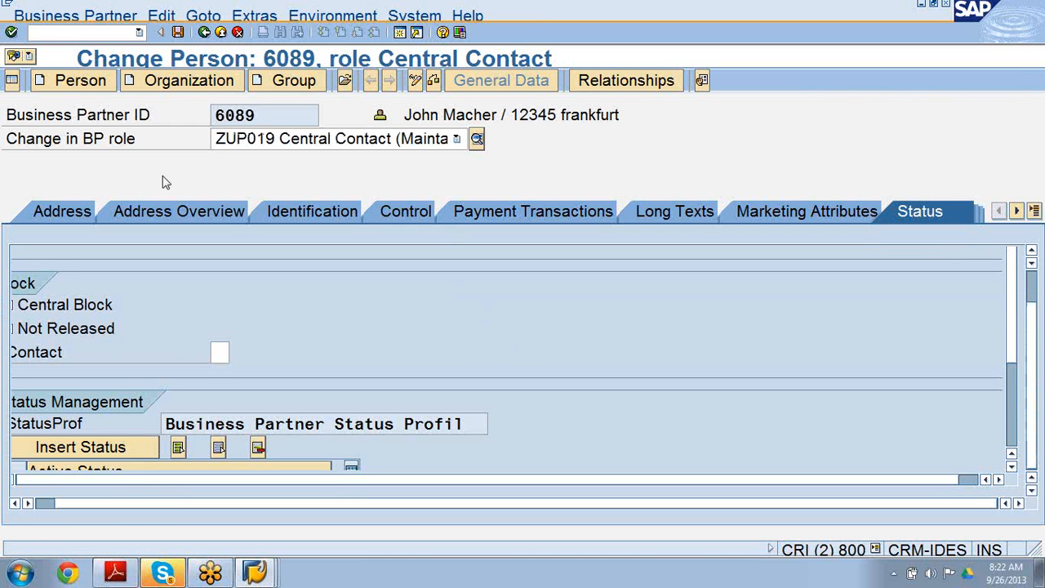
# Expand the person's full name fields on the Address tab and open the academic title value list.
pyautogui.click(72, 213)
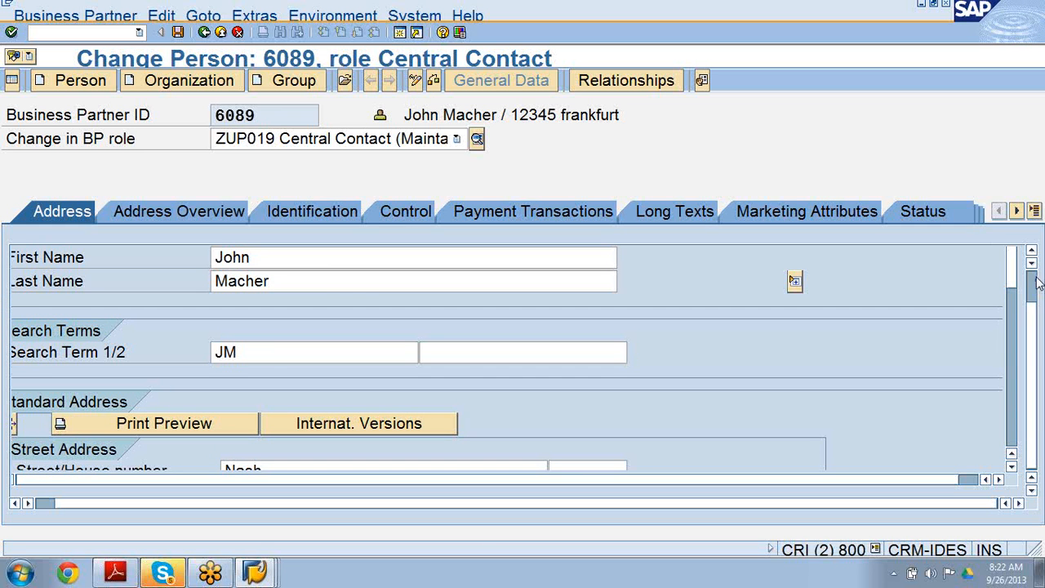
pyautogui.scroll(2, 1035, 343)
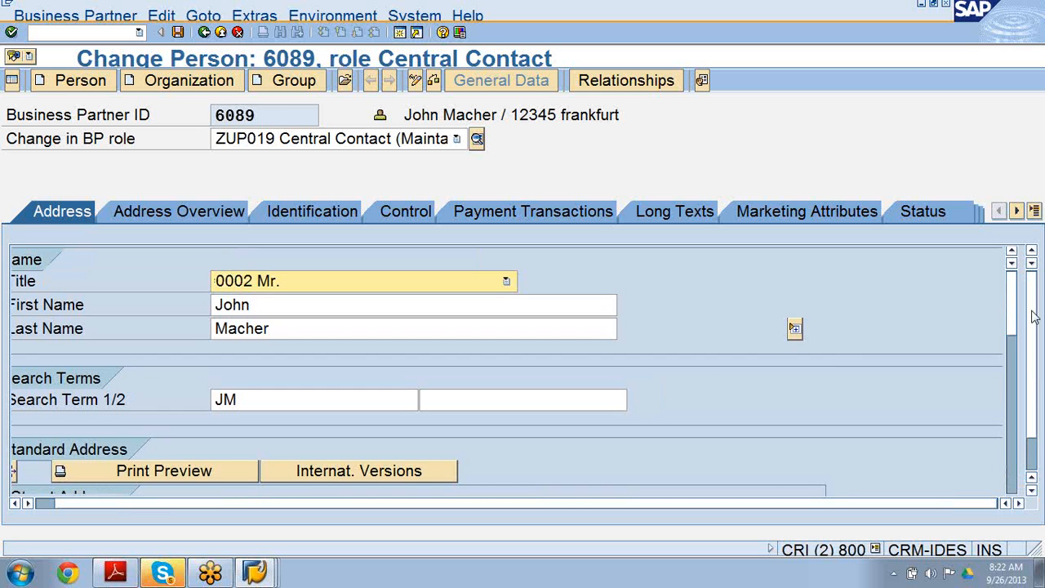
pyautogui.click(794, 330)
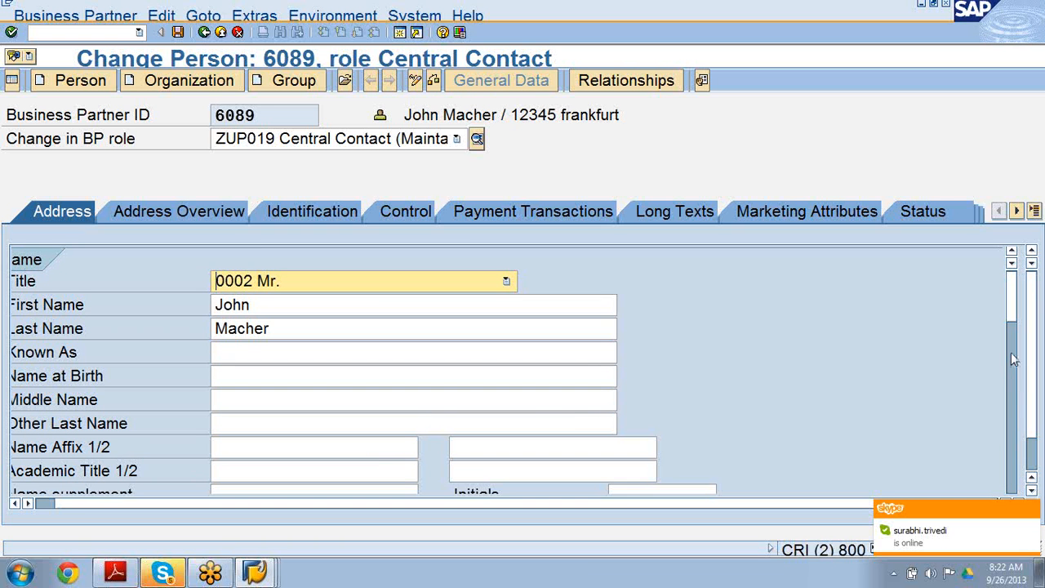
pyautogui.click(295, 470)
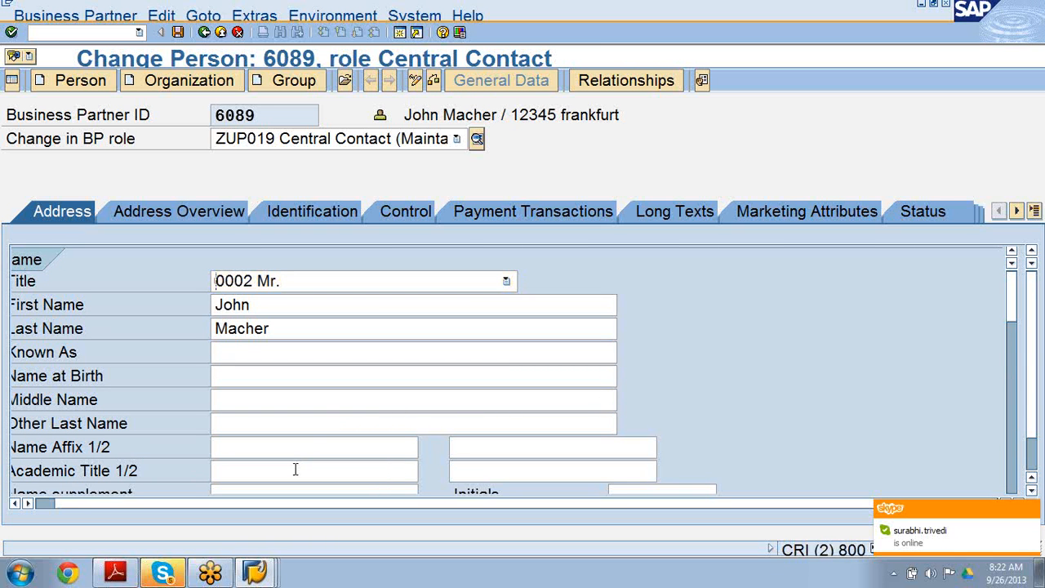
pyautogui.click(424, 471)
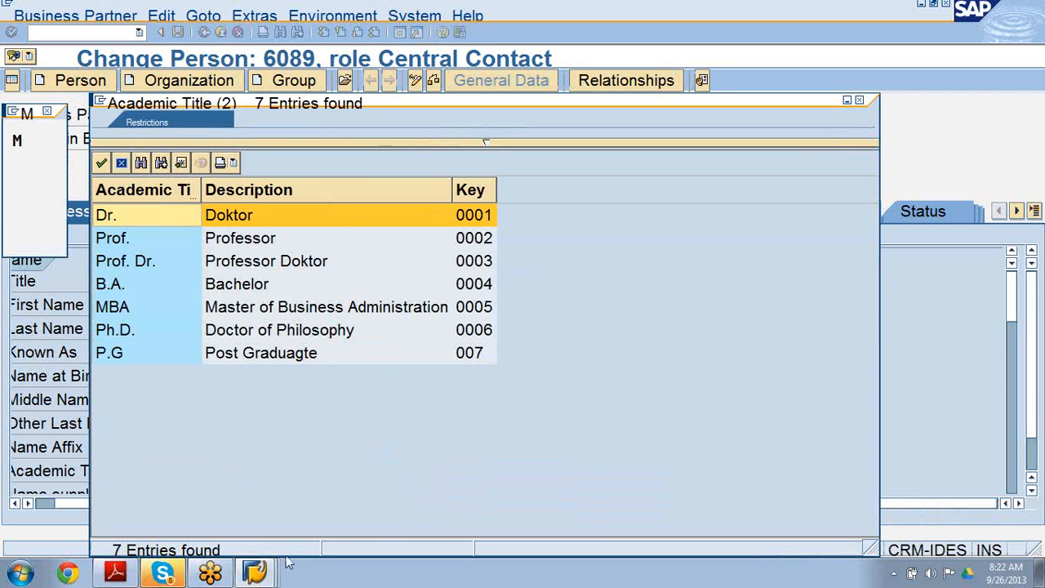
# Switch to the IMG, open Maintain Academic Titles to review the titles, and leave the customizing transaction.
pyautogui.click(251, 572)
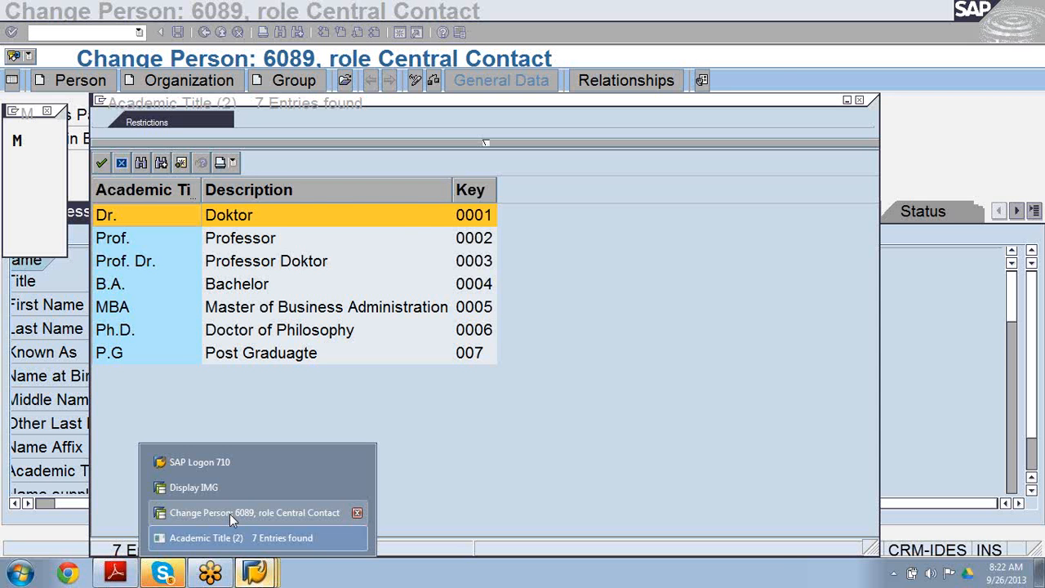
pyautogui.click(226, 488)
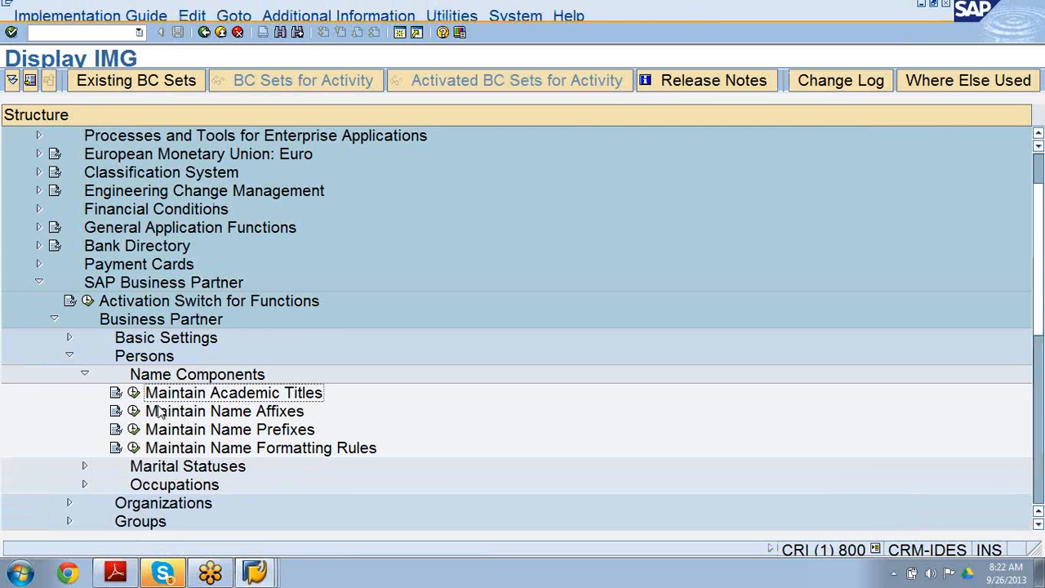
pyautogui.click(133, 393)
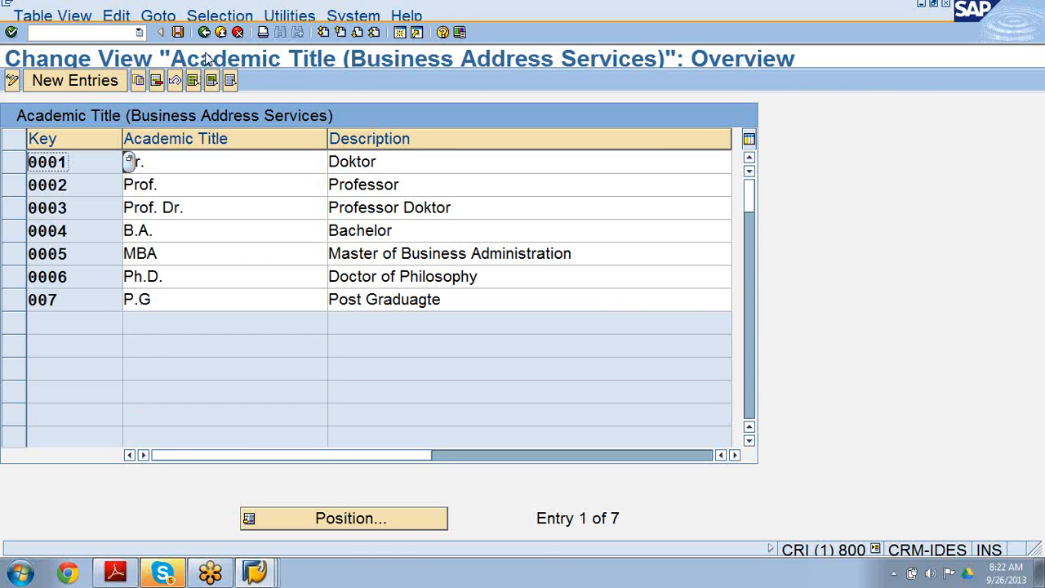
pyautogui.click(205, 31)
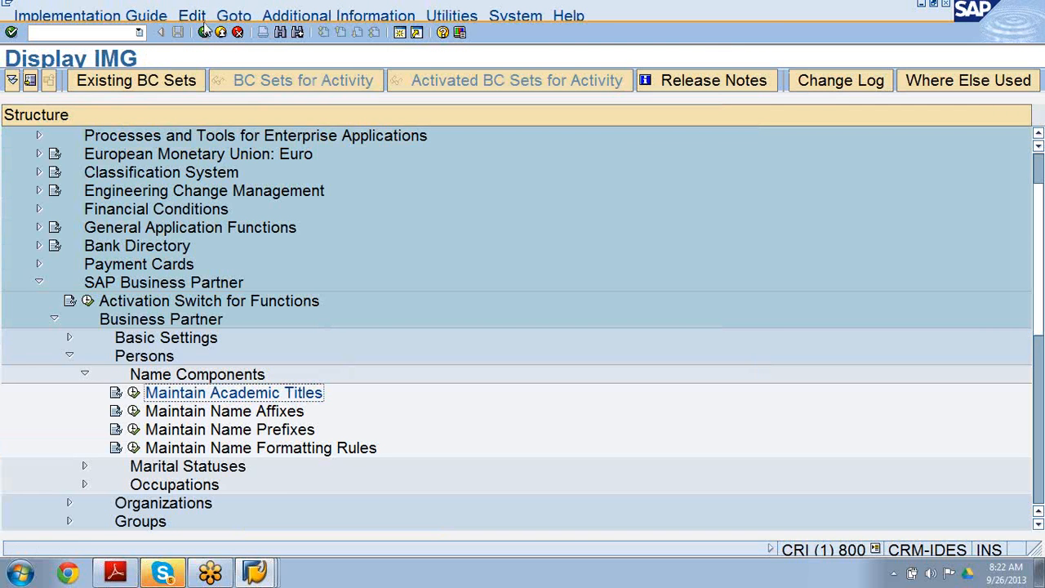
pyautogui.click(205, 31)
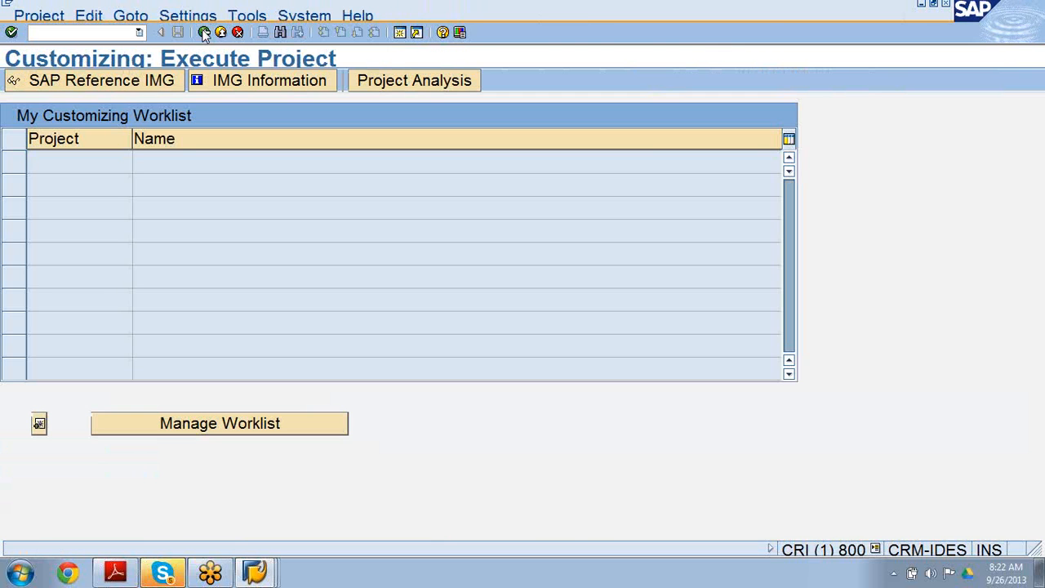
pyautogui.click(205, 31)
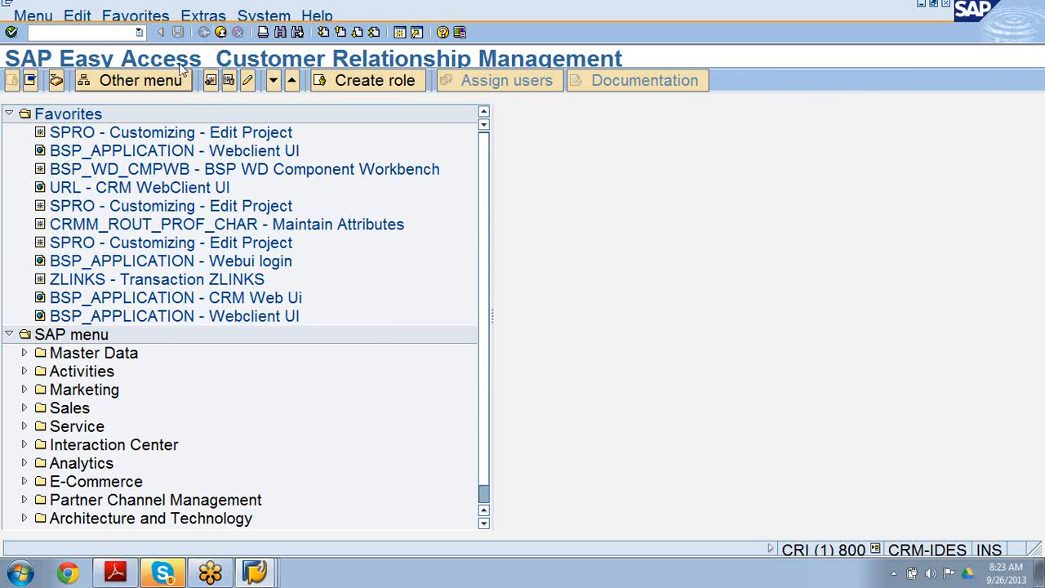
# Return to the person window and close the academic title value list.
pyautogui.click(255, 572)
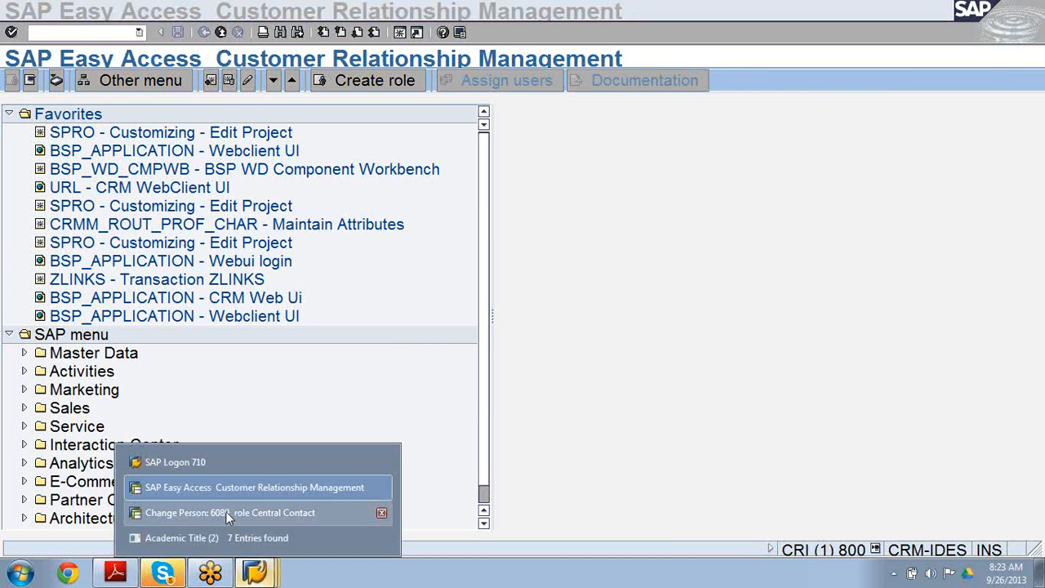
pyautogui.click(225, 511)
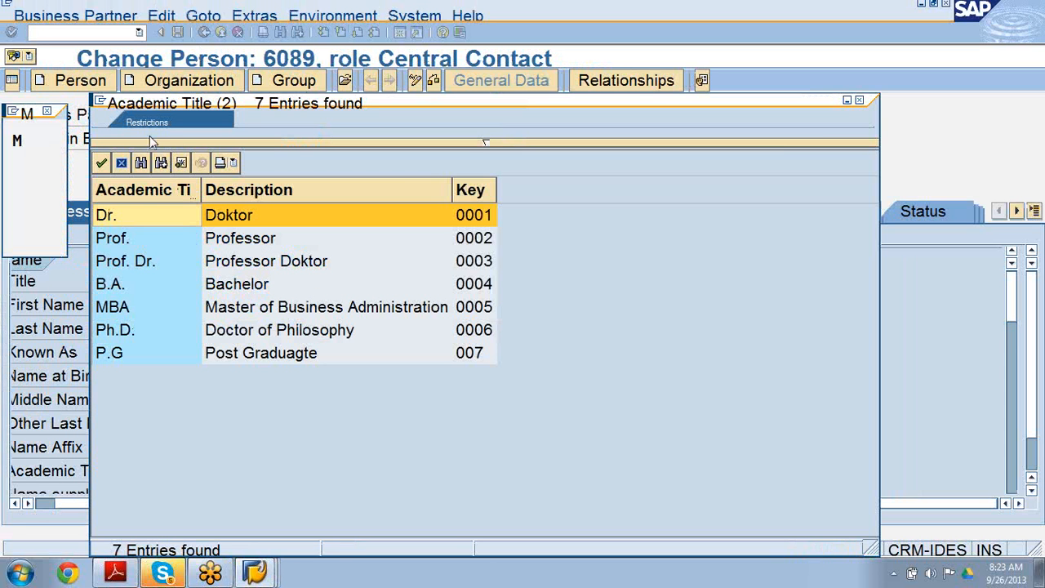
pyautogui.click(858, 101)
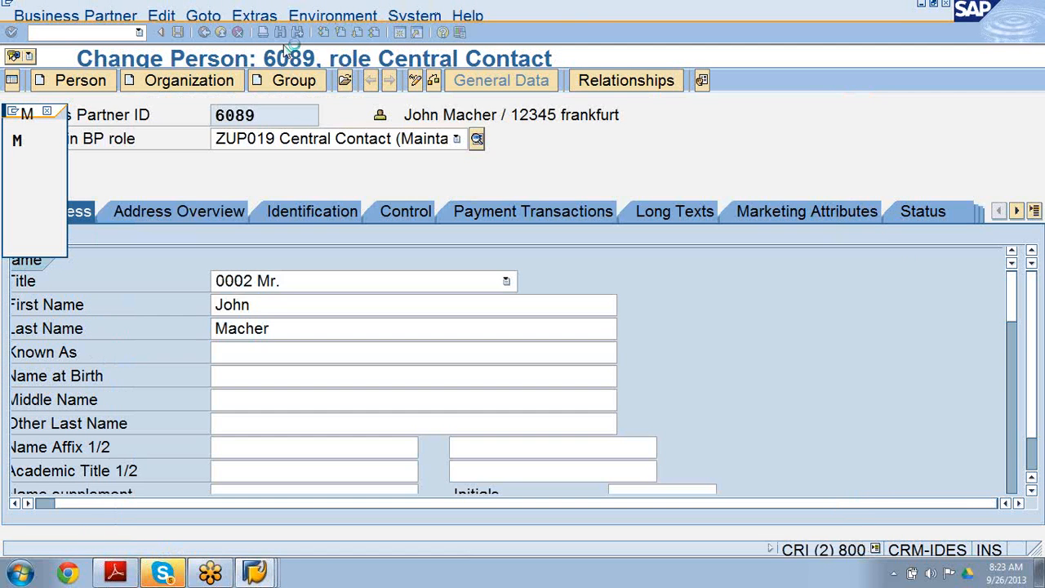
# Start transaction SPRO from the person window and open the SAP Reference IMG.
pyautogui.click(103, 32)
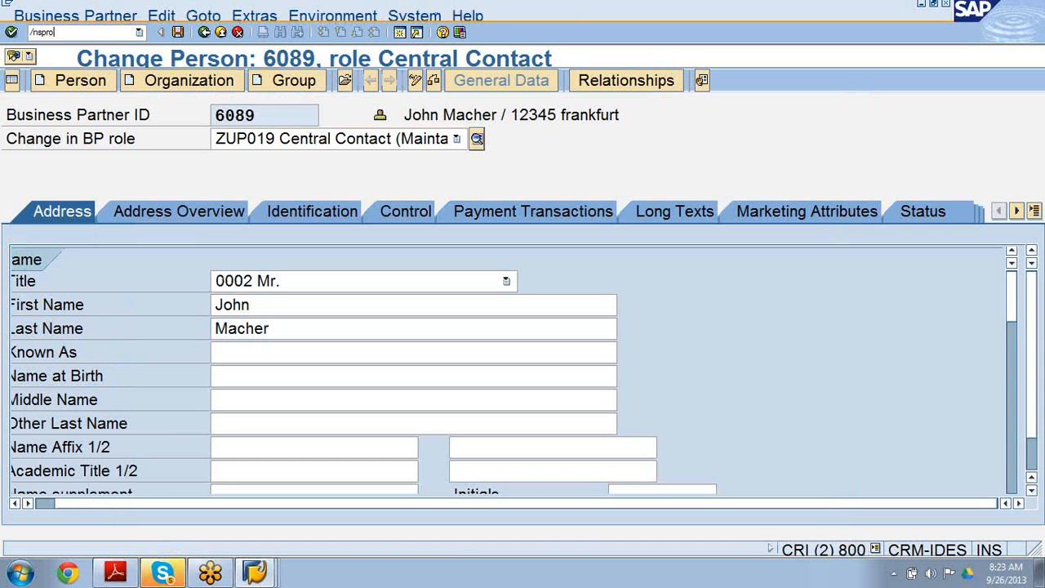
pyautogui.write('/nspro')
pyautogui.press('Return')
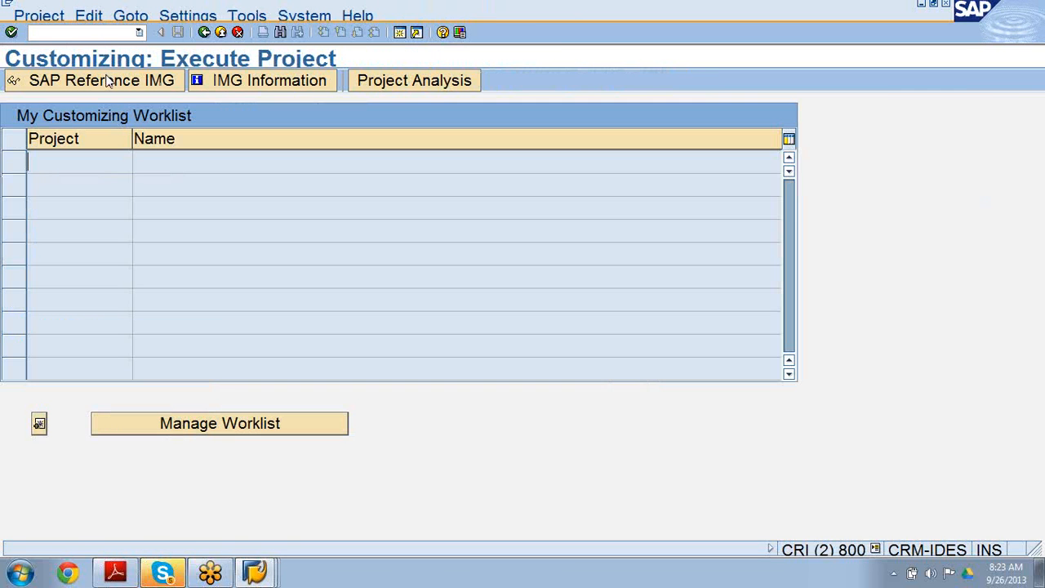
pyautogui.click(112, 84)
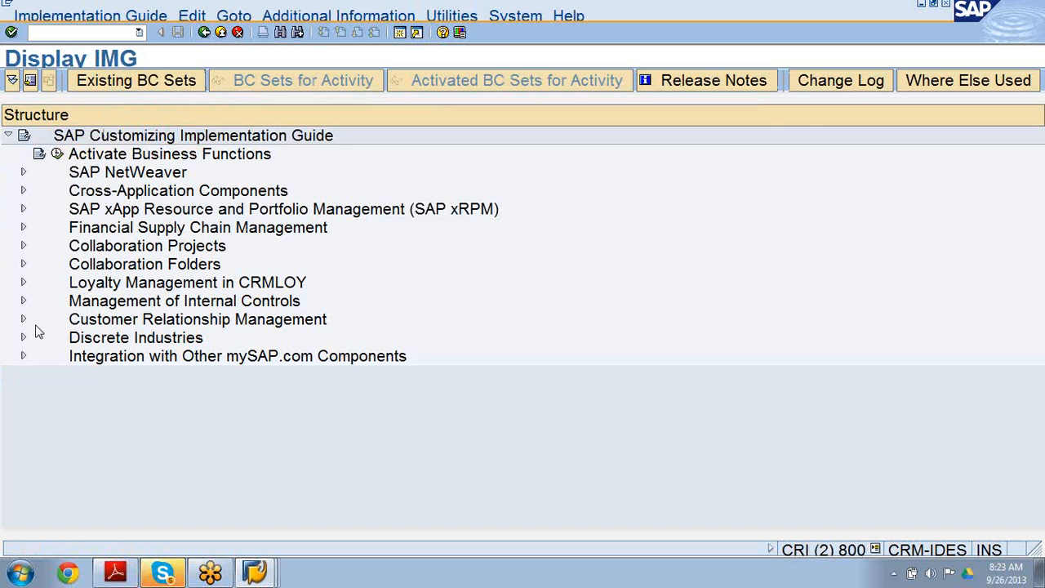
# Expand Cross-Application Components, SAP Business Partner, Business Partner and Organizations in the IMG tree.
pyautogui.click(23, 319)
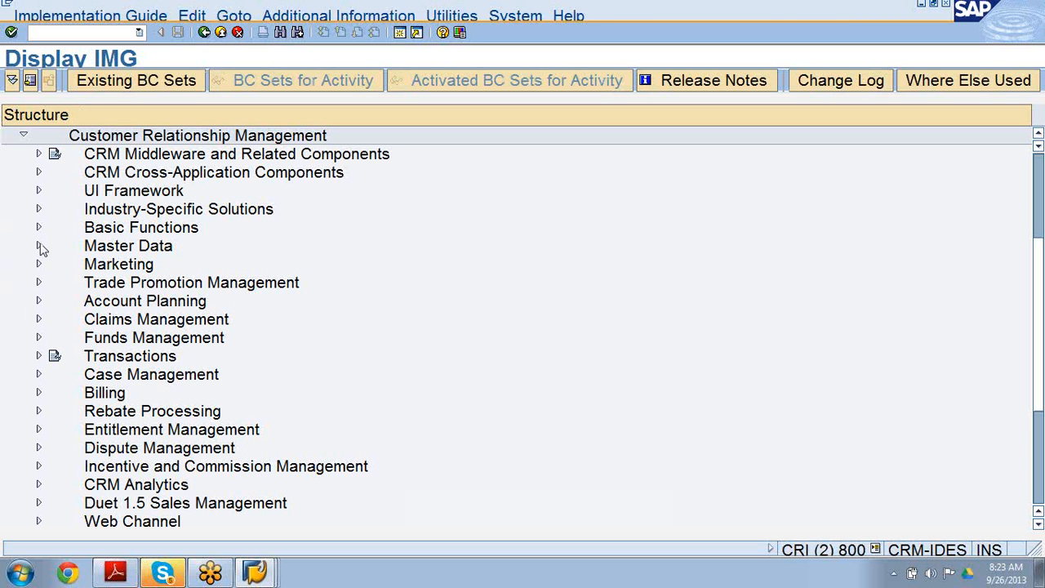
pyautogui.click(23, 136)
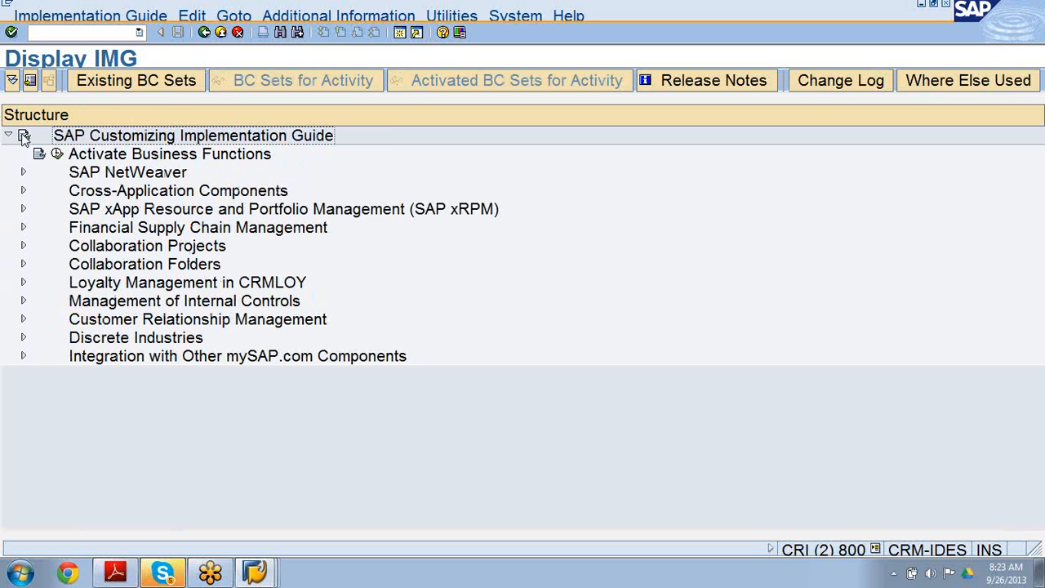
pyautogui.click(24, 190)
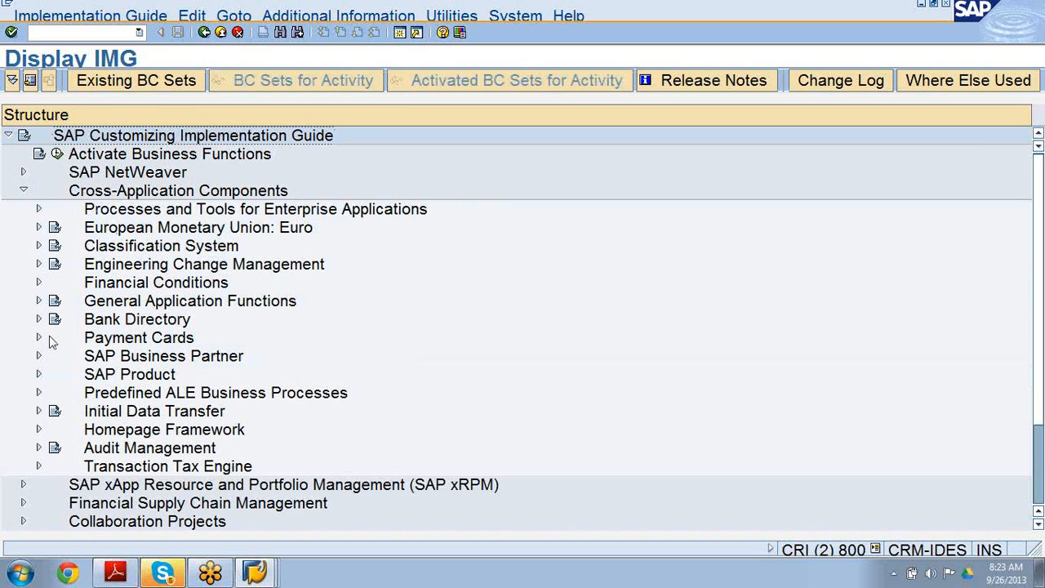
pyautogui.click(38, 357)
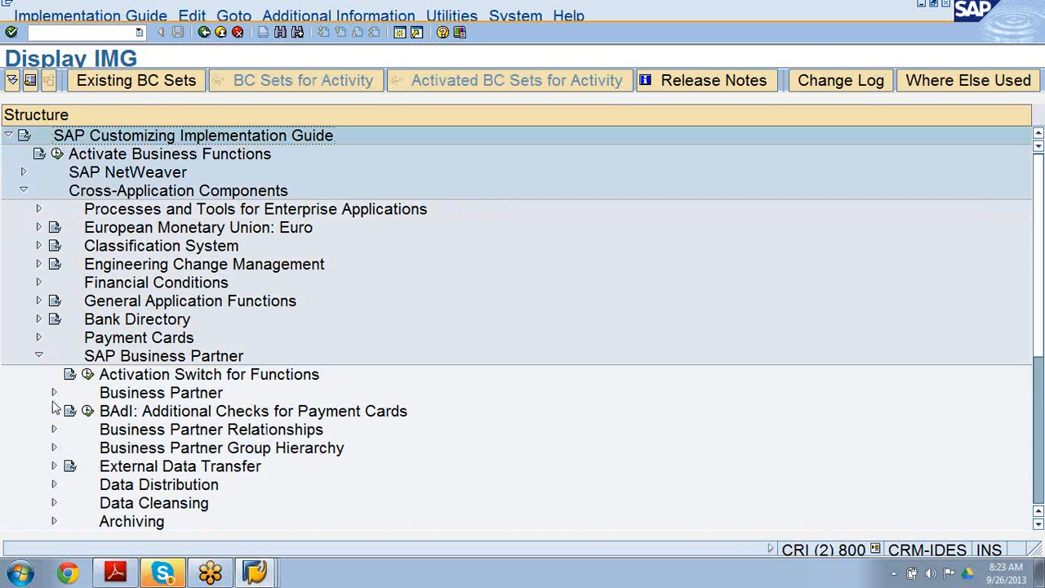
pyautogui.click(54, 394)
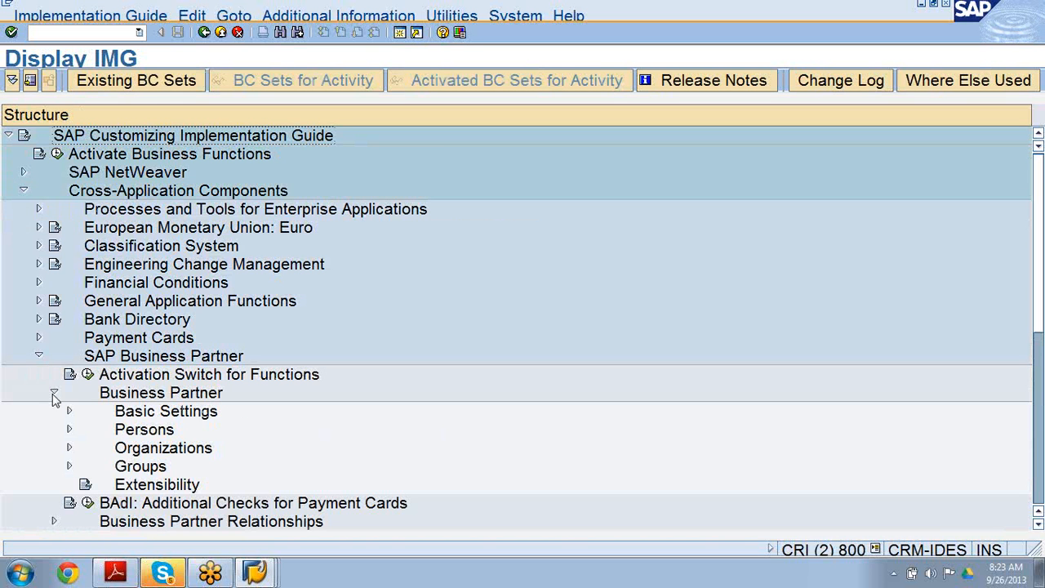
pyautogui.click(69, 449)
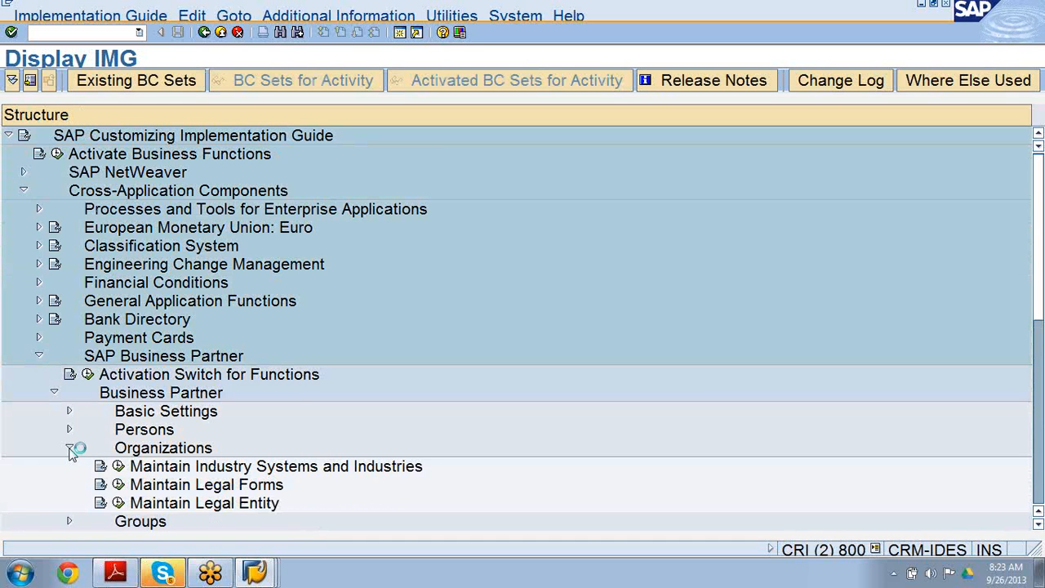
# Open Maintain Legal Forms and review the BP legal form entries.
pyautogui.click(165, 485)
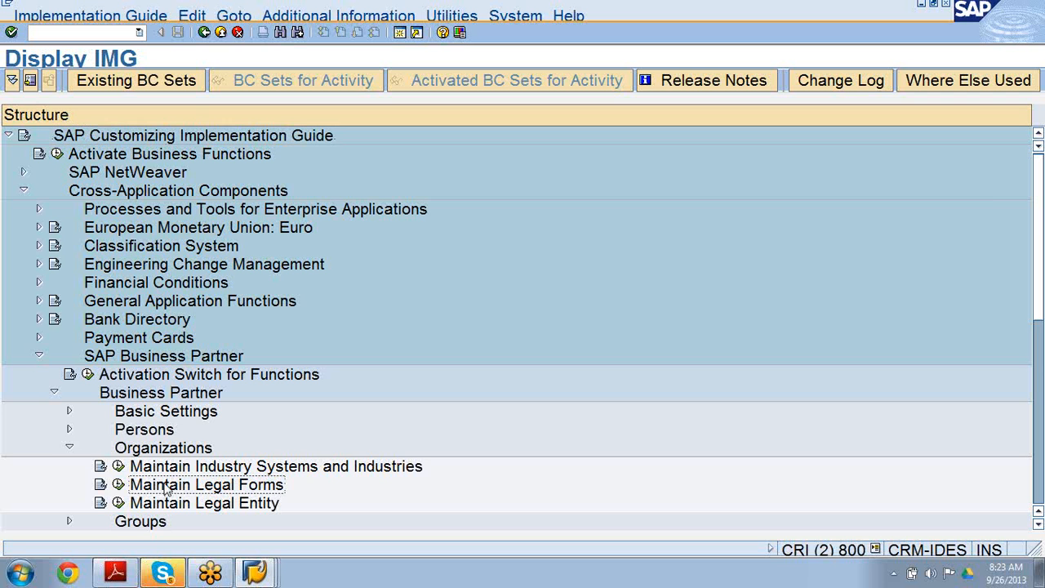
pyautogui.click(120, 484)
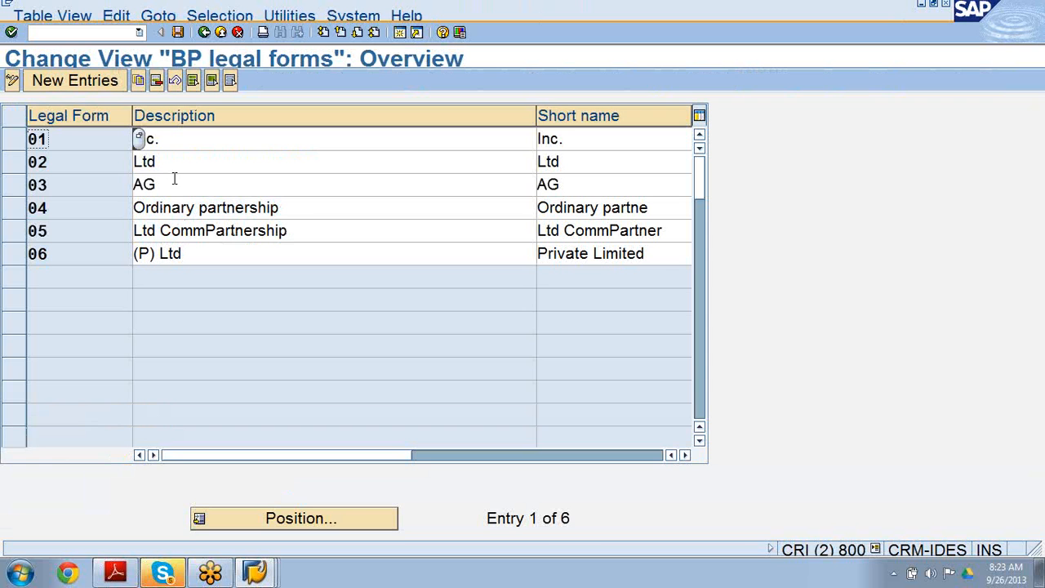
pyautogui.click(174, 179)
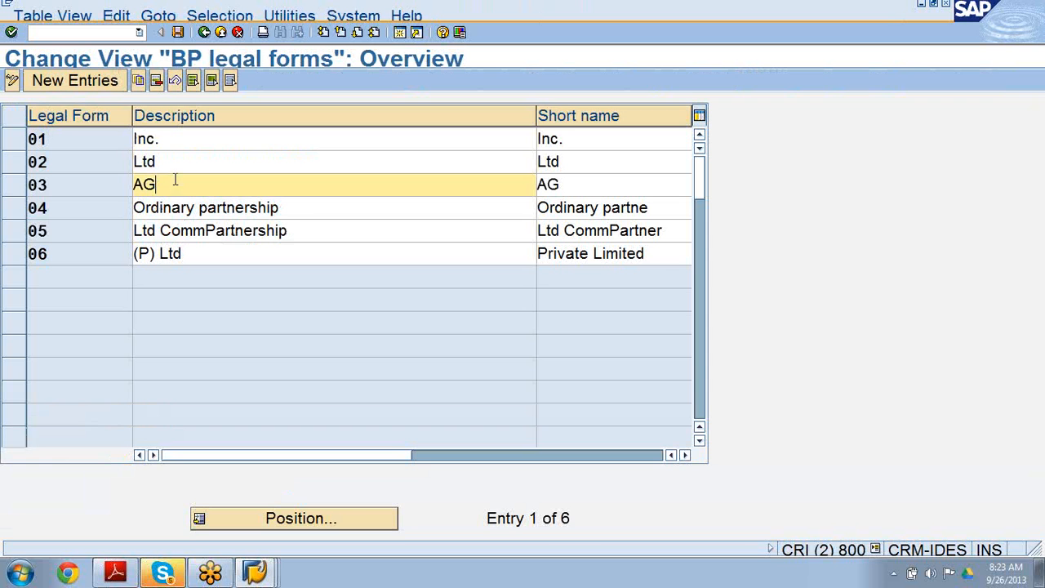
pyautogui.click(184, 168)
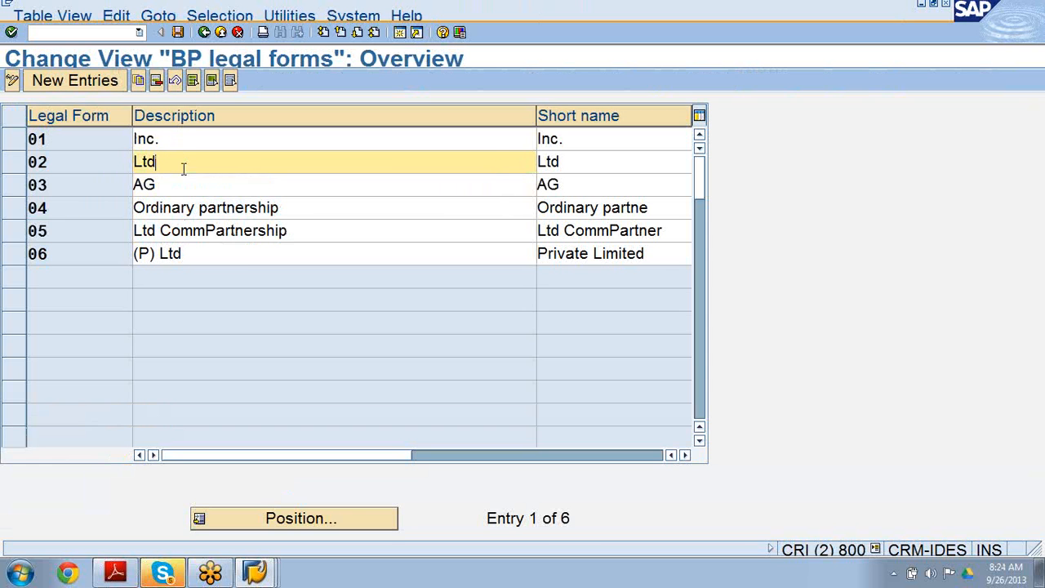
pyautogui.click(187, 189)
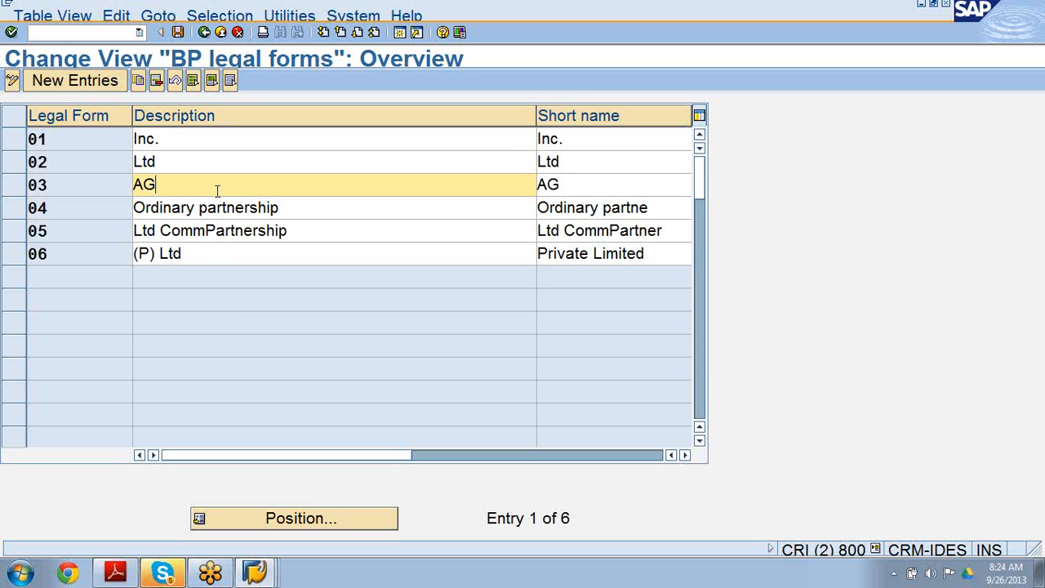
# Switch to the Easy Access window and start transaction BP to create an organization.
pyautogui.click(255, 571)
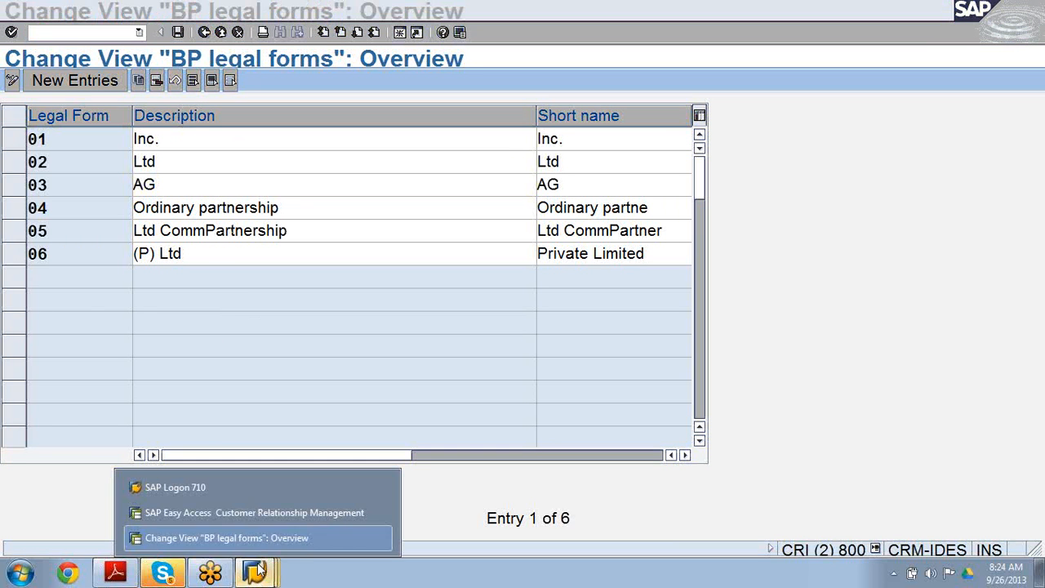
pyautogui.click(242, 513)
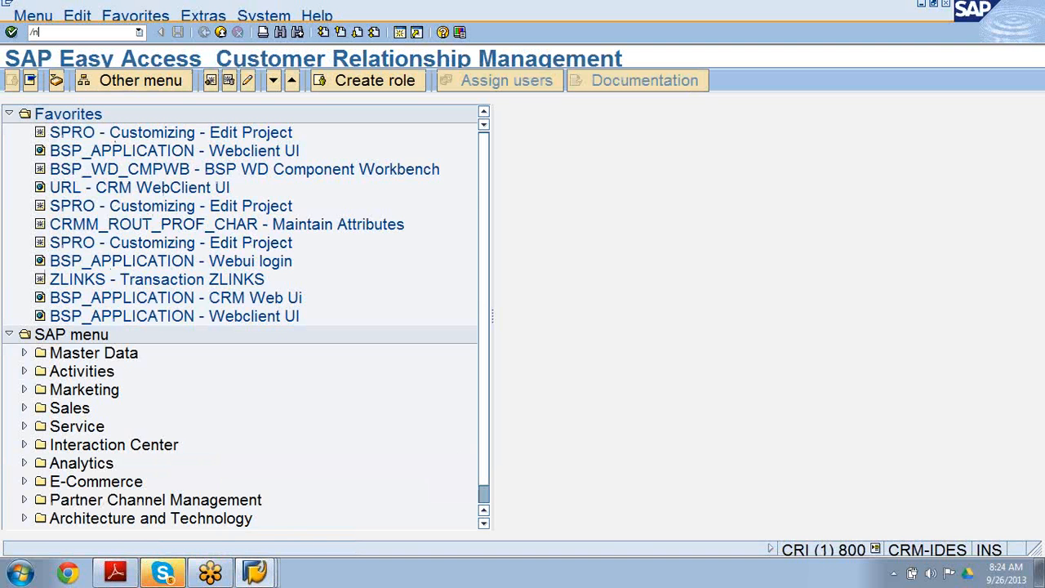
pyautogui.write('/nbp')
pyautogui.press('Return')
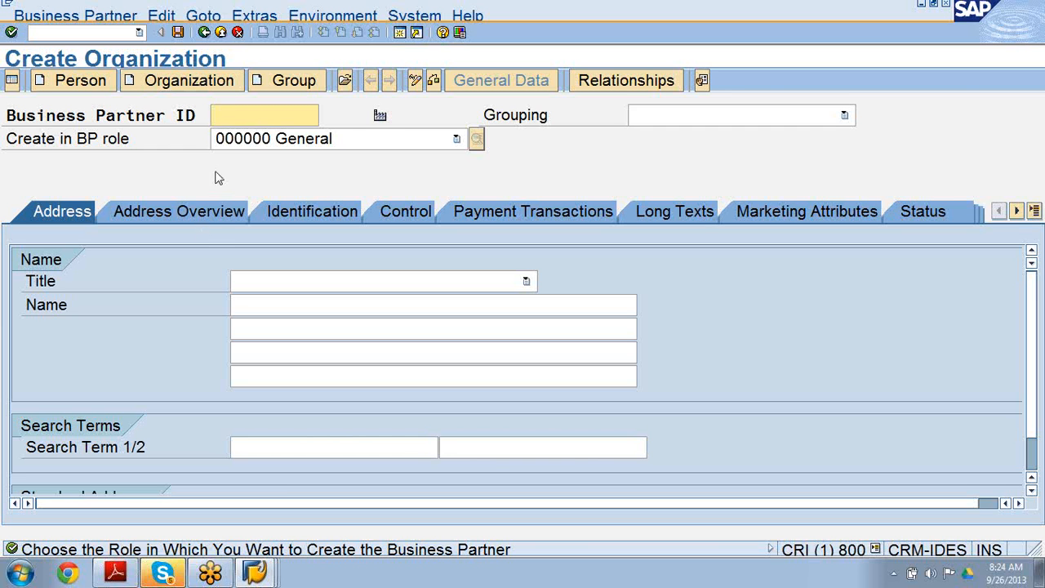
# Open the legal form value list on the organization's Identification tab and close it.
pyautogui.click(306, 211)
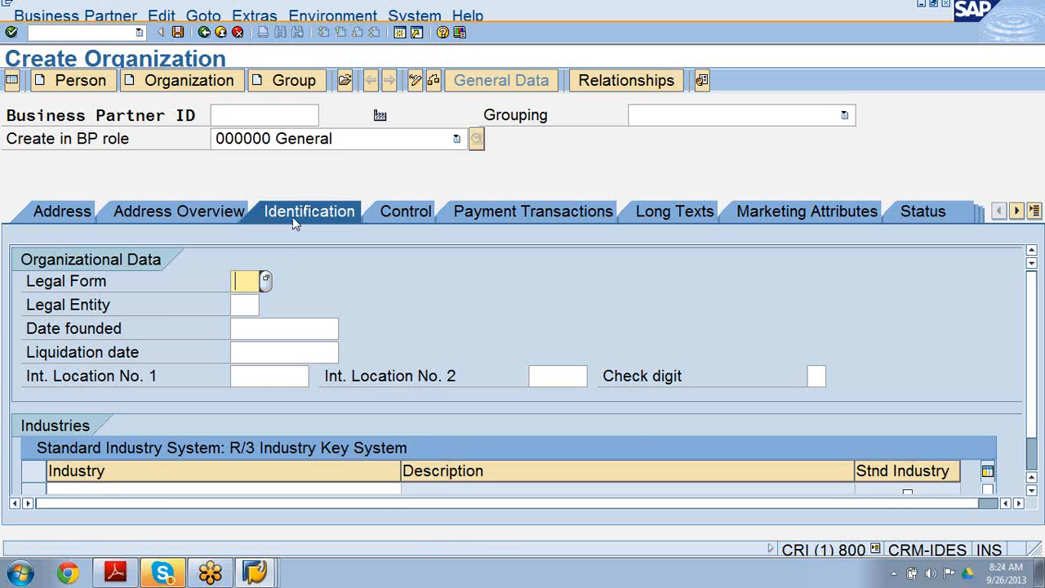
pyautogui.click(267, 281)
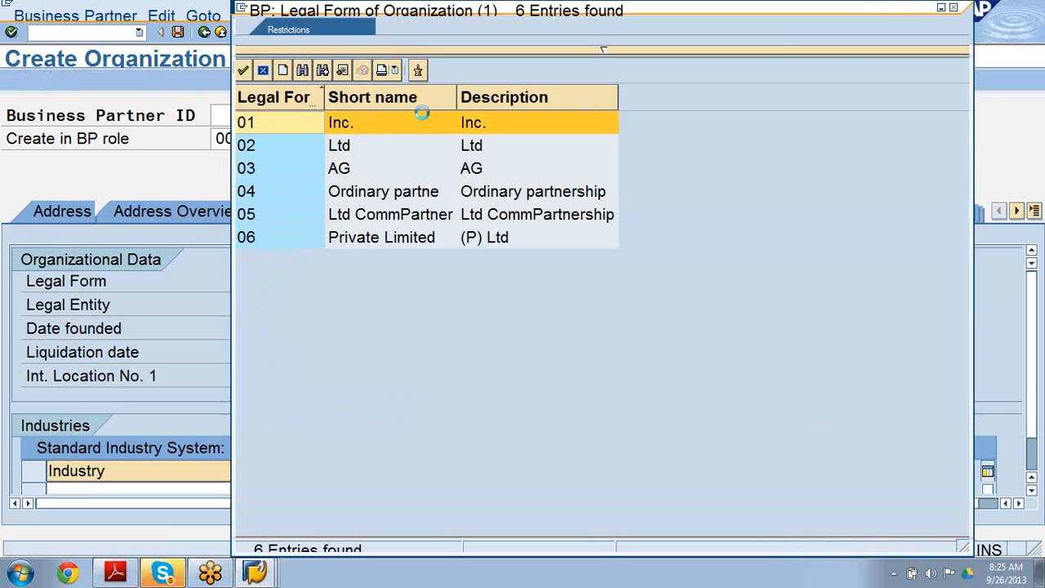
pyautogui.click(953, 7)
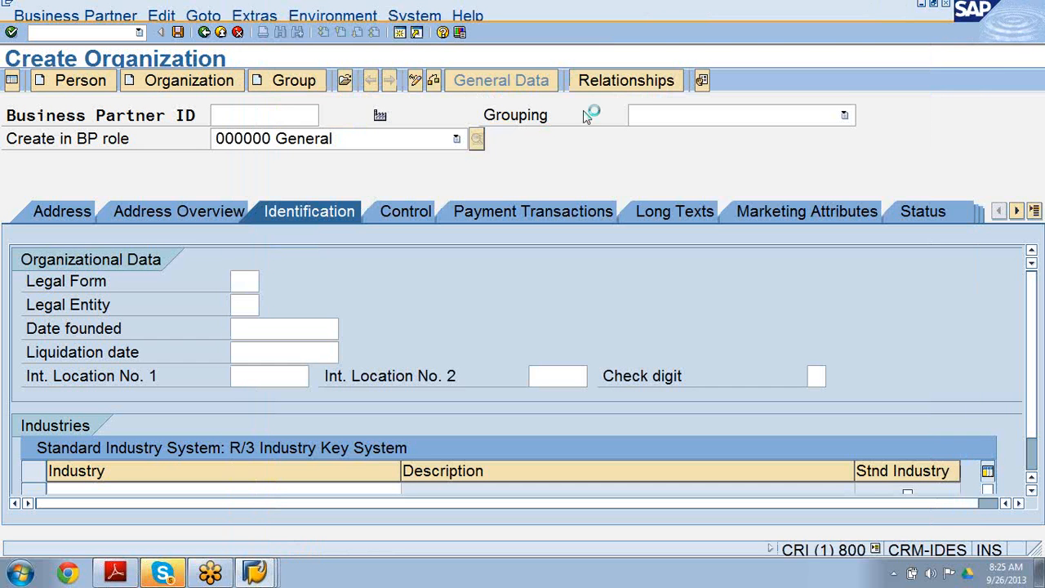
# Exit the organization creation without saving and minimize the Easy Access window.
pyautogui.click(206, 34)
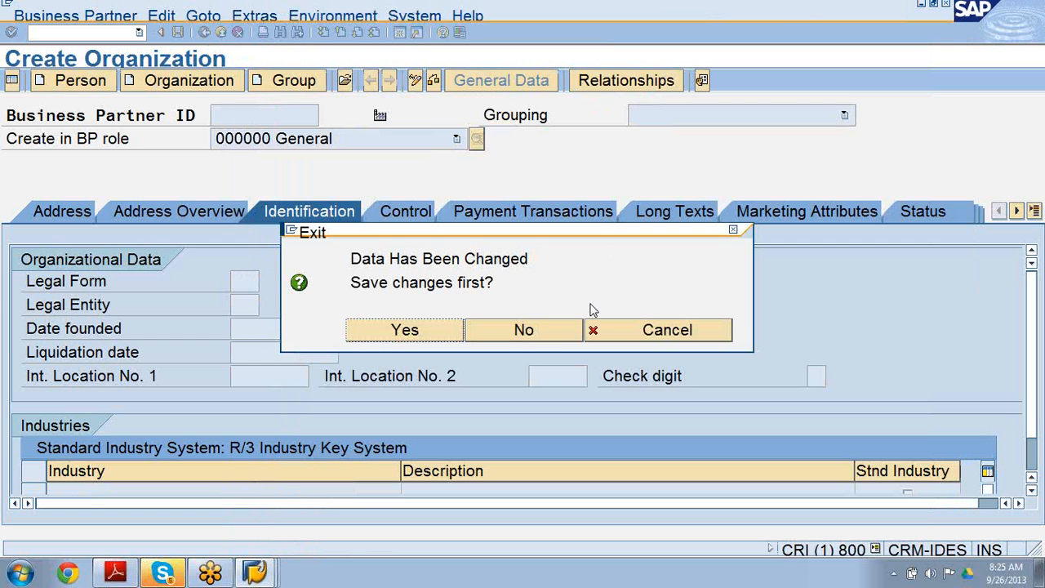
pyautogui.click(560, 341)
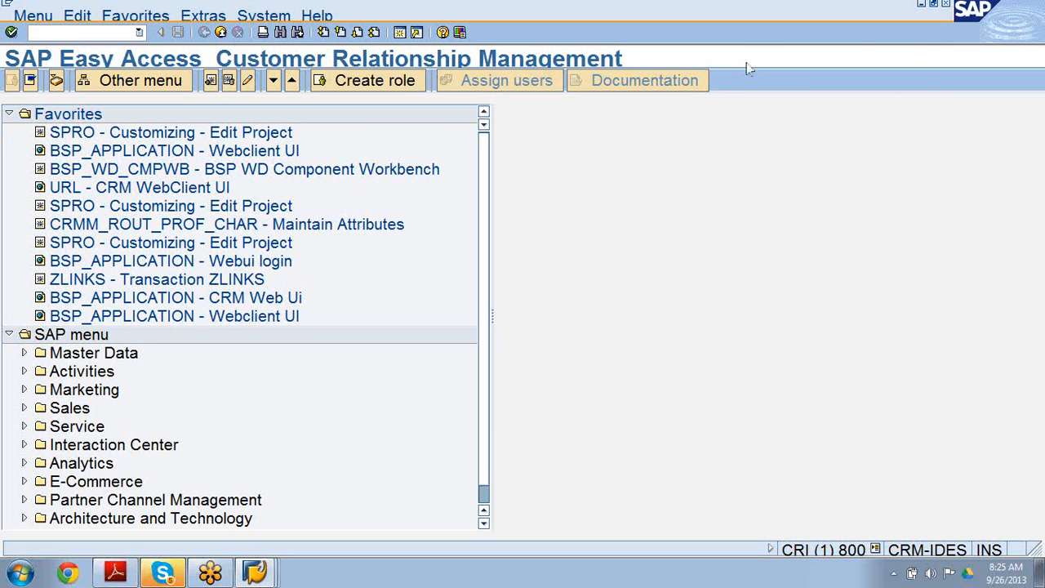
pyautogui.click(947, 4)
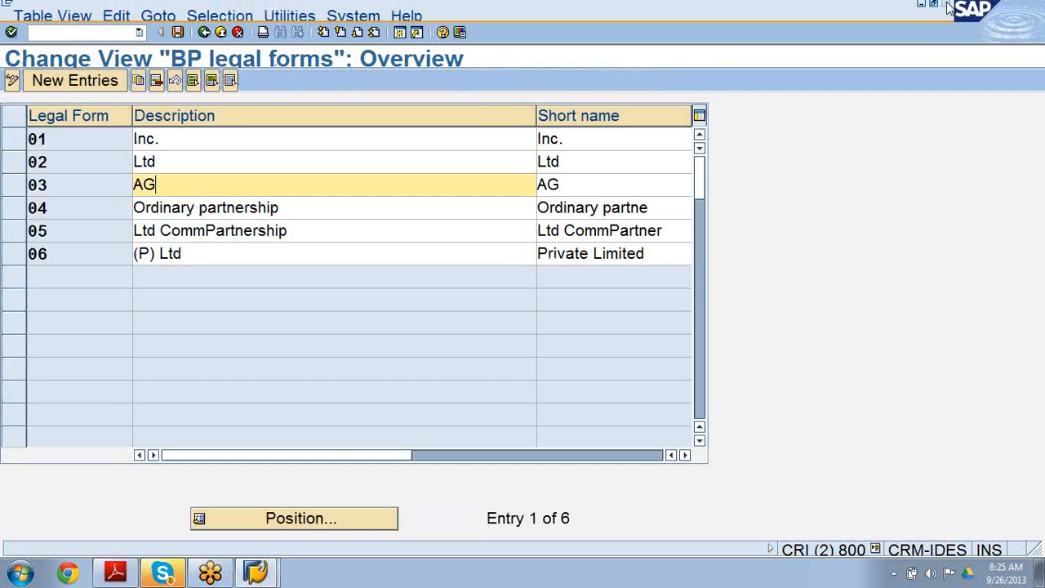